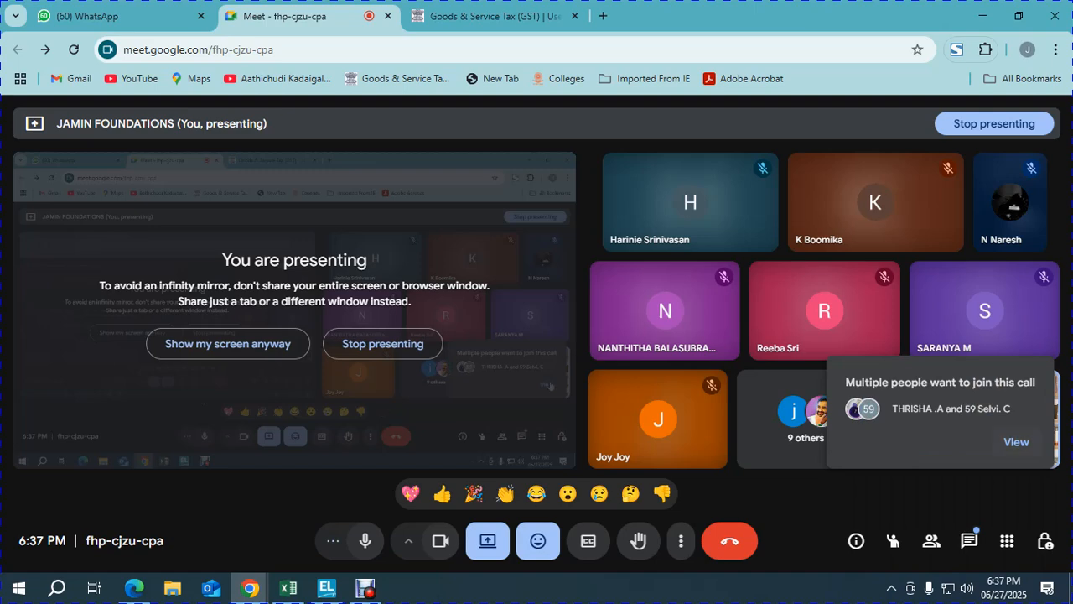
Step: Admit all the people waiting to join the Google Meet call
{"action": "left_click", "coordinate": [1016, 442]}
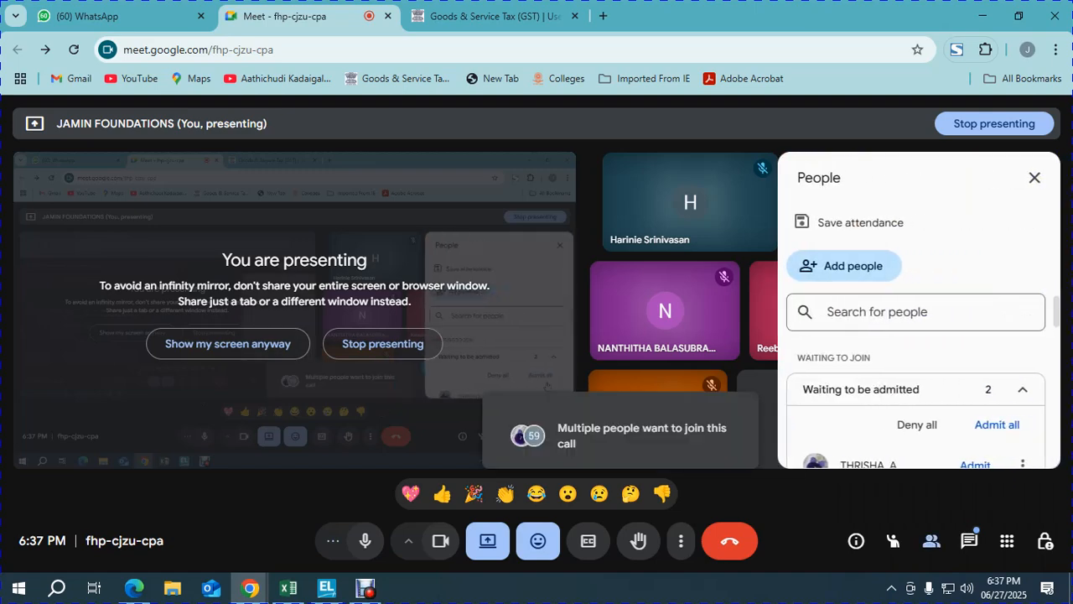
{"action": "left_click", "coordinate": [1008, 428]}
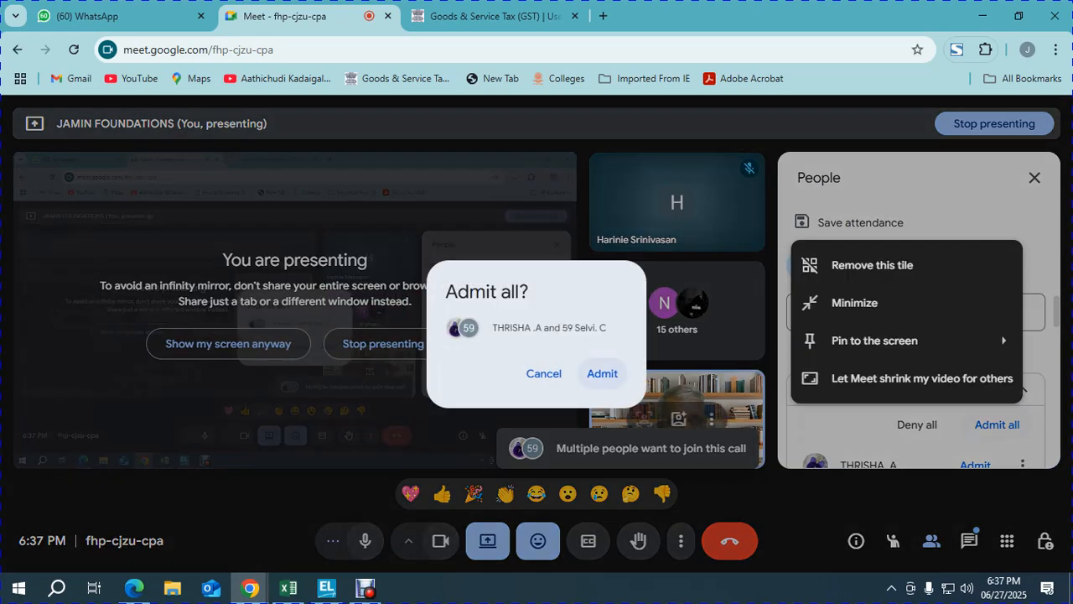
{"action": "key", "text": "Return"}
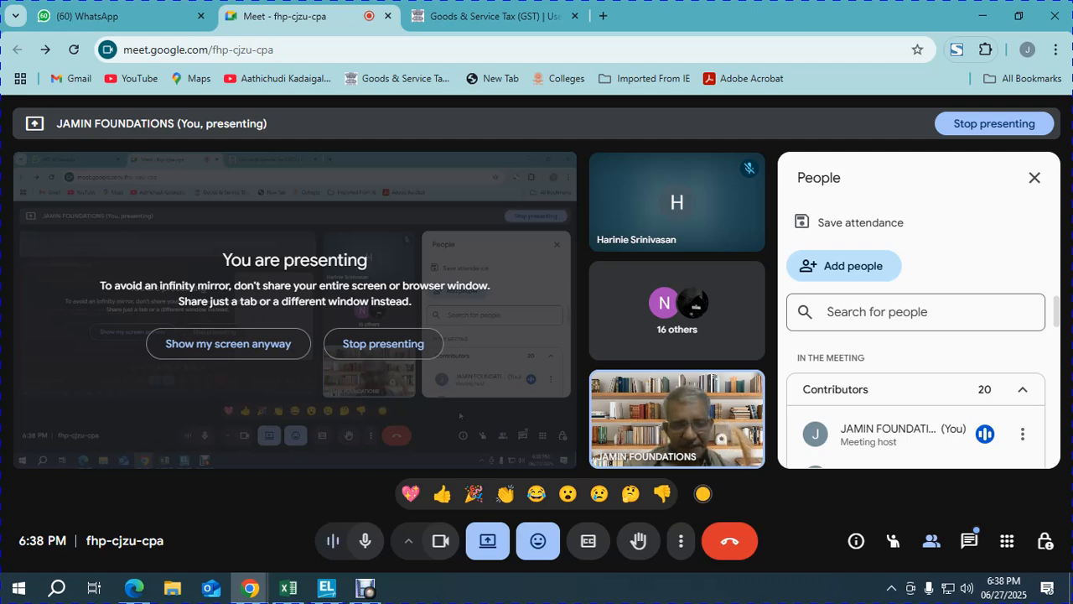
Step: Switch to TallyPrime and open the Duties & Taxes group summary from the Balance Sheet
{"action": "key", "text": "alt+Tab"}
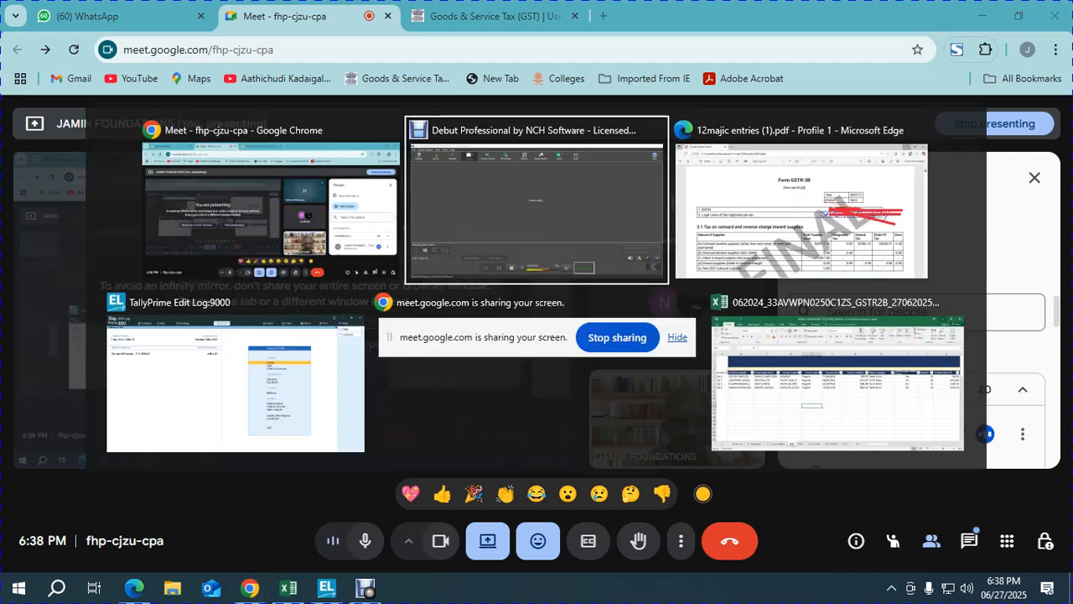
{"action": "key", "text": "alt+Tab"}
{"action": "key", "text": "alt+Tab"}
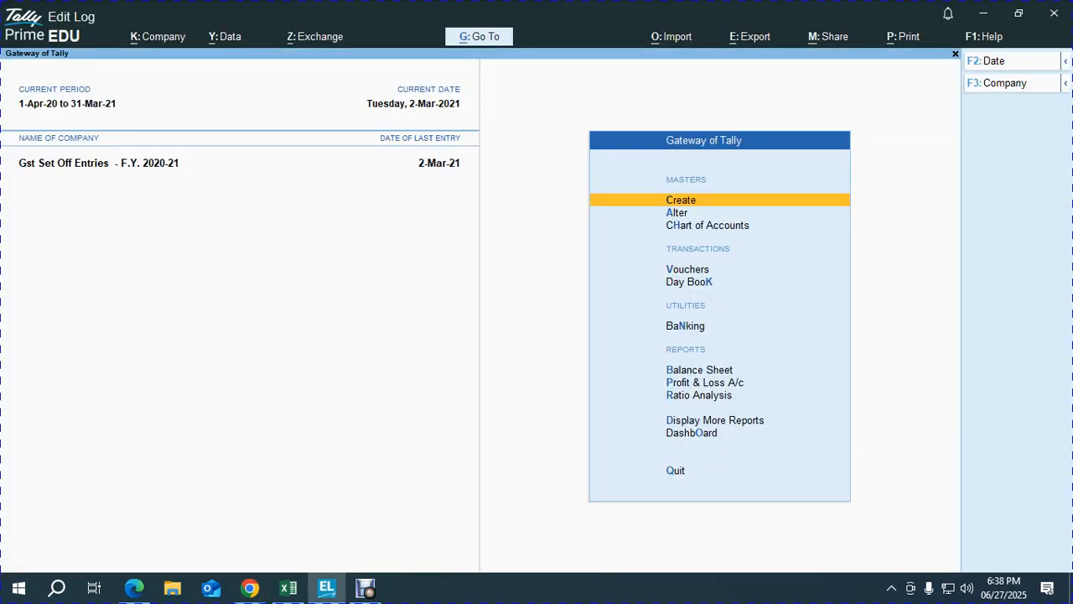
{"action": "key", "text": "b"}
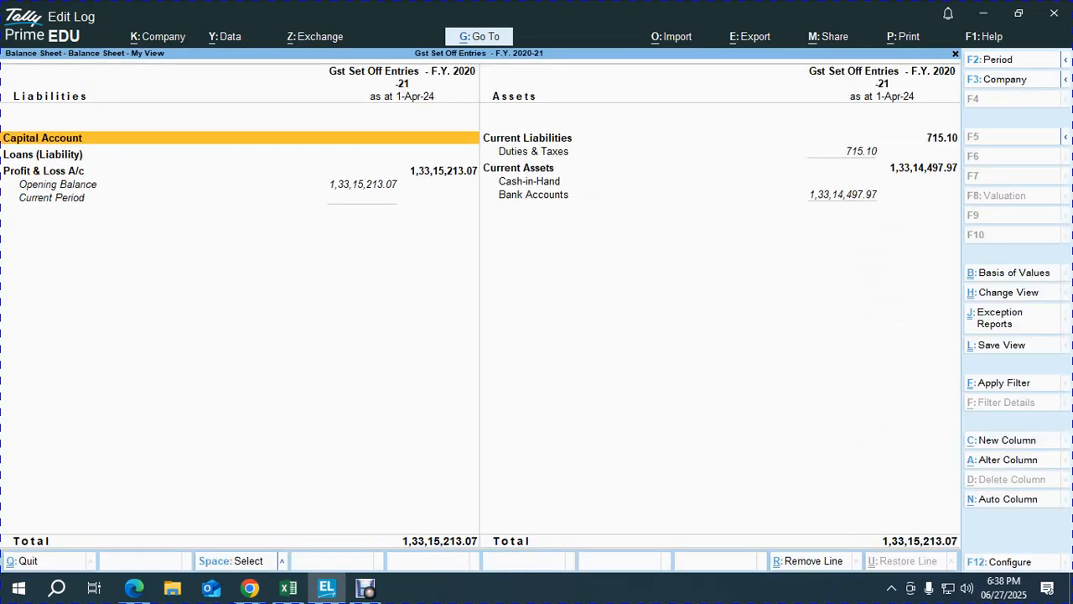
{"action": "key", "text": "alt+F5"}
{"action": "key", "text": "alt+F5"}
{"action": "key", "text": "Right"}
{"action": "key", "text": "Down"}
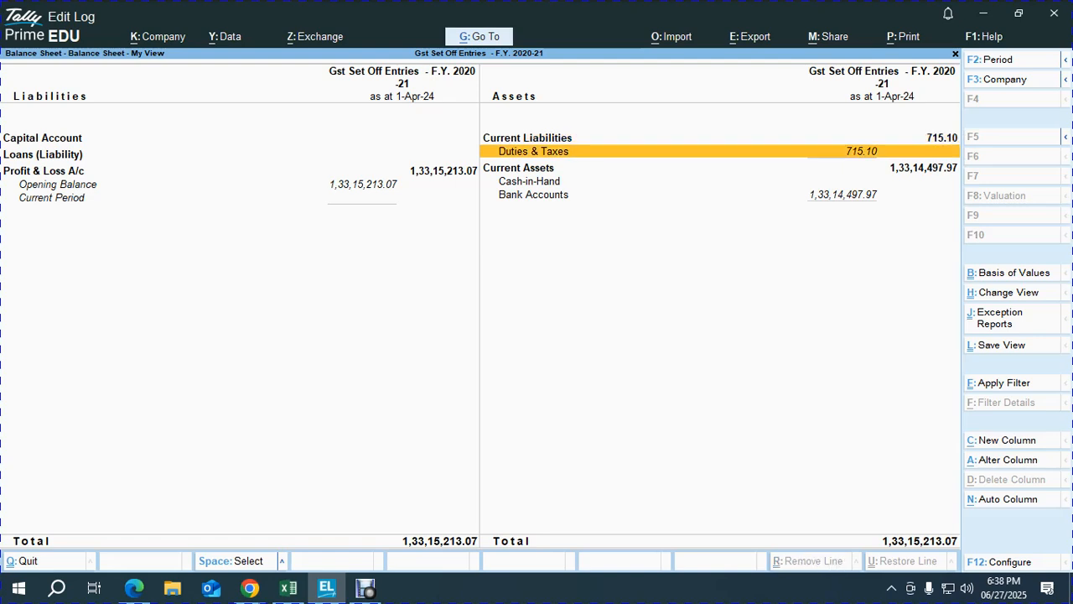
{"action": "key", "text": "Return"}
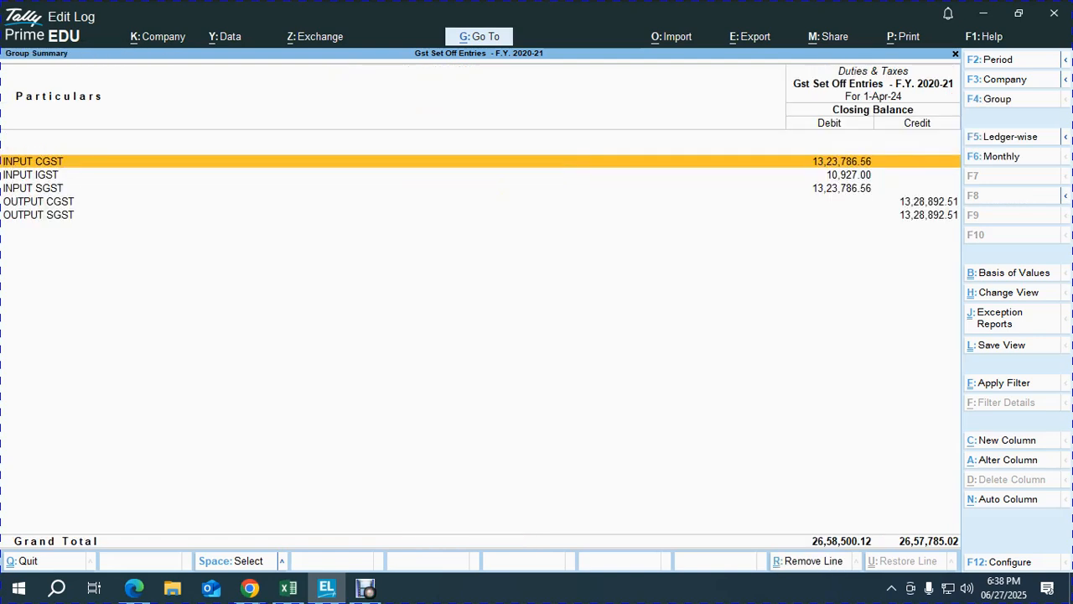
Step: Examine the closing balances of the input and output CGST, SGST and IGST ledgers under Duties & Taxes
{"action": "key", "text": "Down"}
{"action": "key", "text": "Down"}
{"action": "key", "text": "Down"}
{"action": "key", "text": "Down"}
{"action": "key", "text": "Up"}
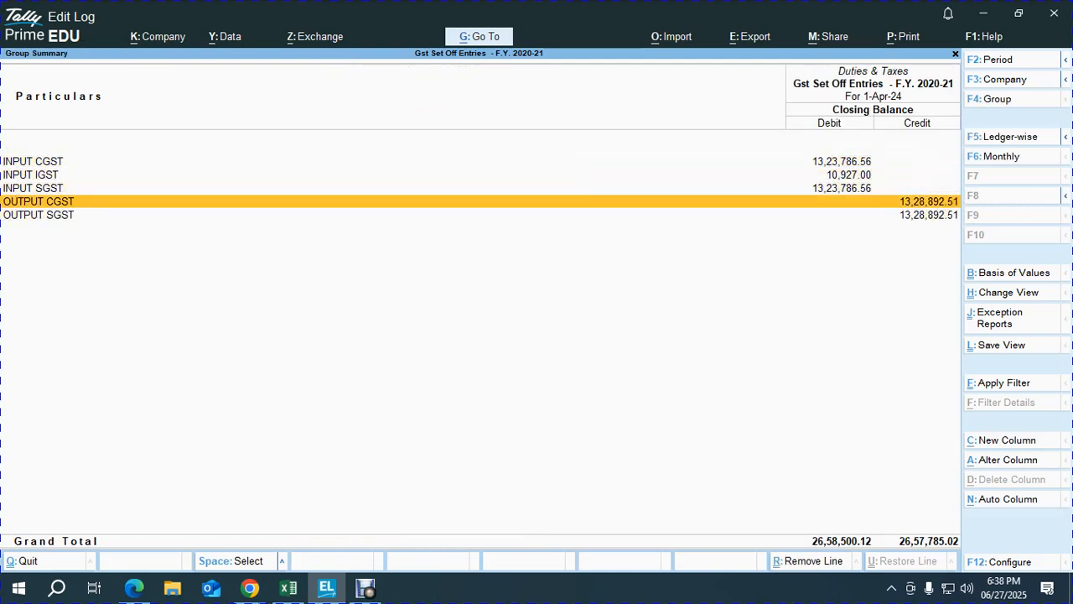
{"action": "key", "text": "Down"}
{"action": "key", "text": "Up"}
{"action": "key", "text": "Down"}
{"action": "key", "text": "Up"}
{"action": "key", "text": "Up"}
{"action": "key", "text": "Up"}
{"action": "key", "text": "Up"}
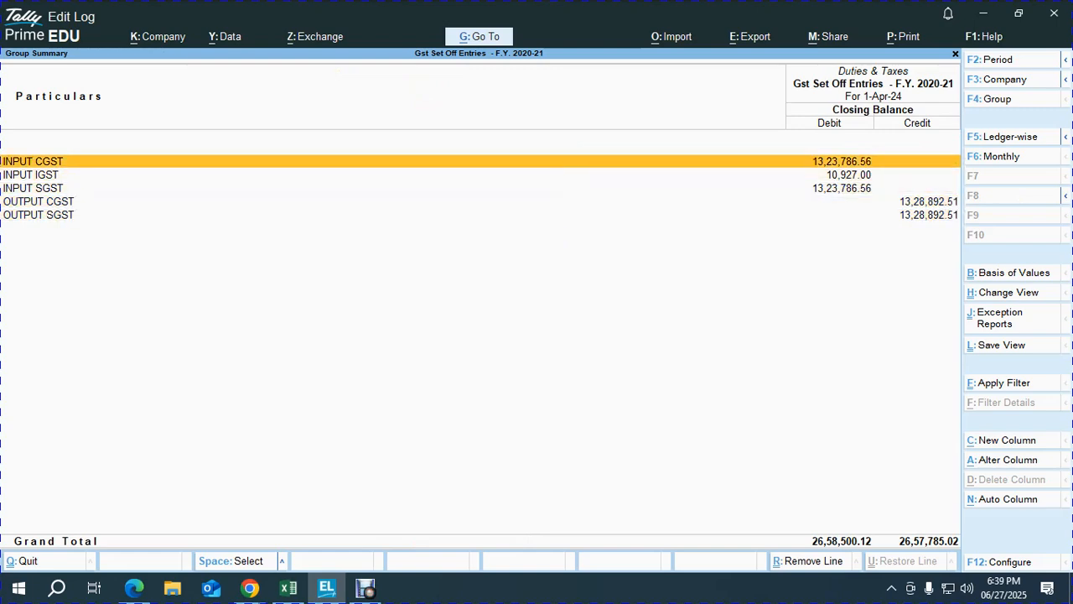
{"action": "key", "text": "Down"}
{"action": "key", "text": "Down"}
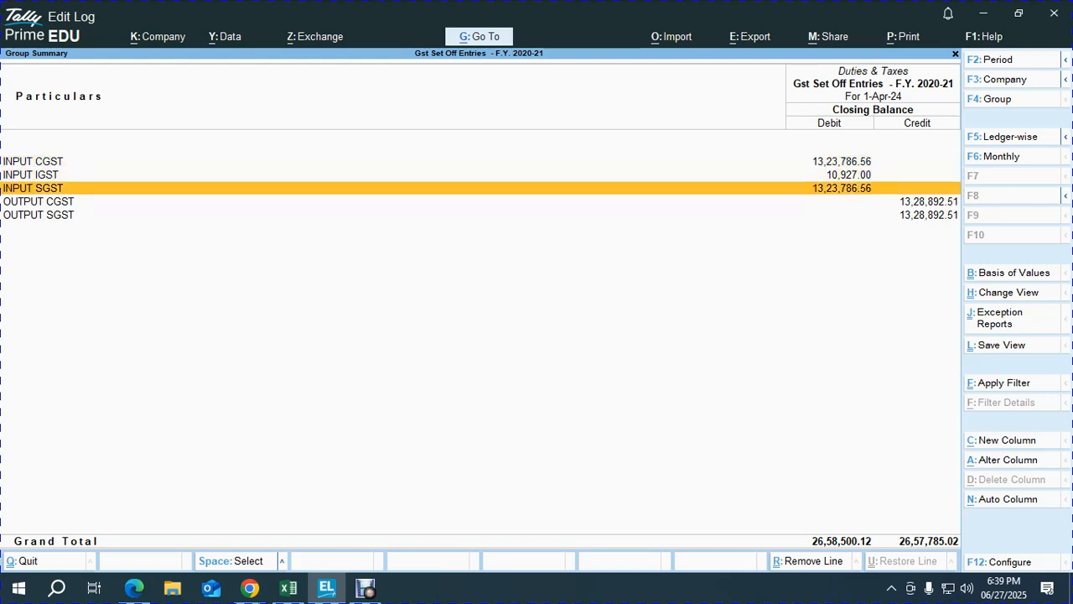
{"action": "key", "text": "Down"}
{"action": "key", "text": "Down"}
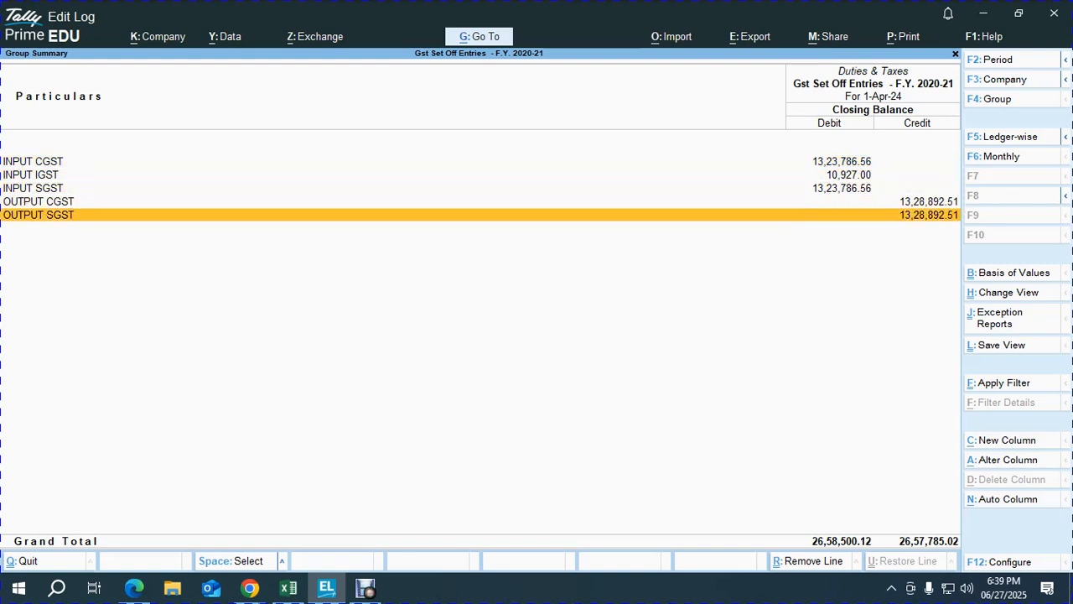
Step: View the OUTPUT CGST ledger's monthly summary, and return to the Gateway of Tally
{"action": "key", "text": "Up"}
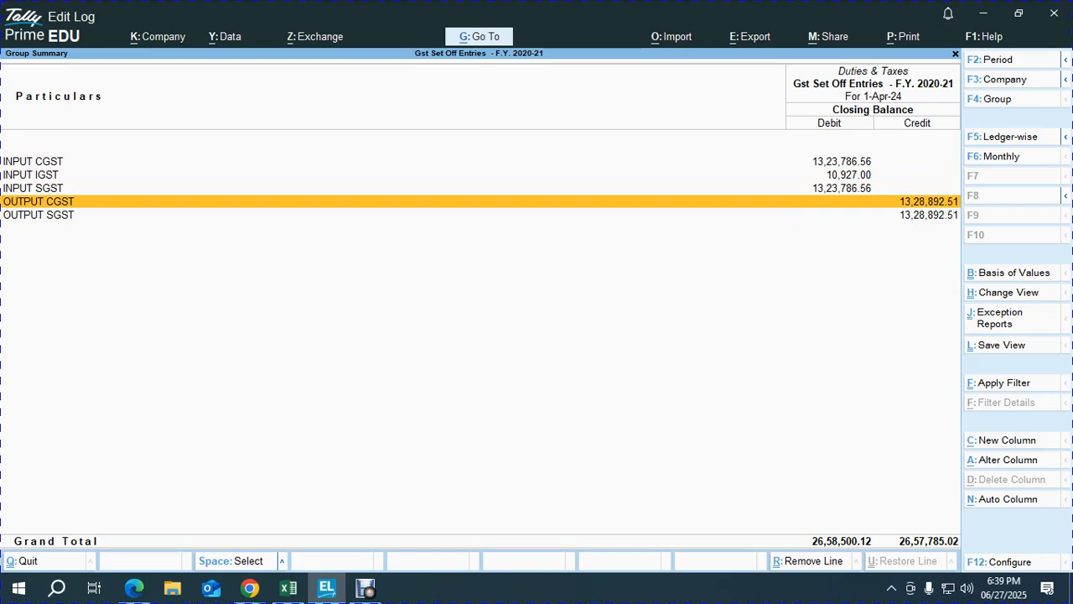
{"action": "key", "text": "Return"}
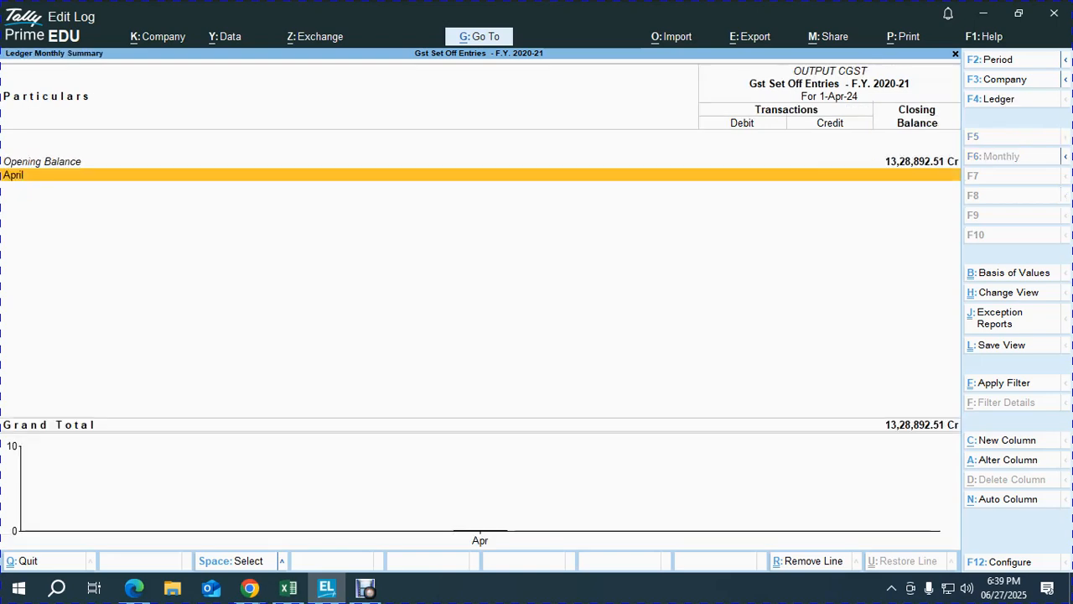
{"action": "key", "text": "Escape"}
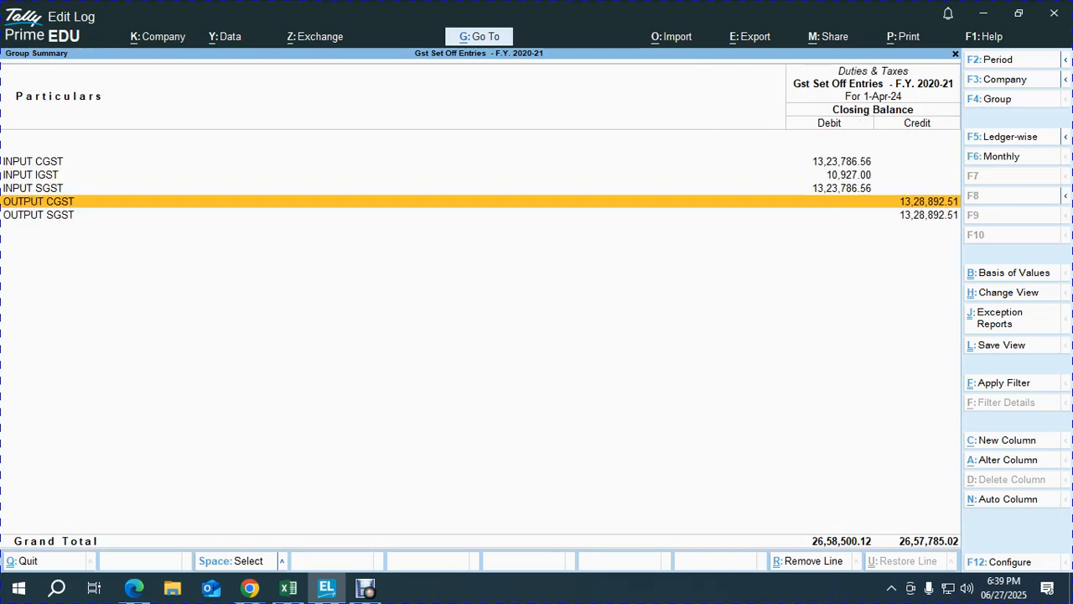
{"action": "key", "text": "Escape"}
{"action": "key", "text": "Escape"}
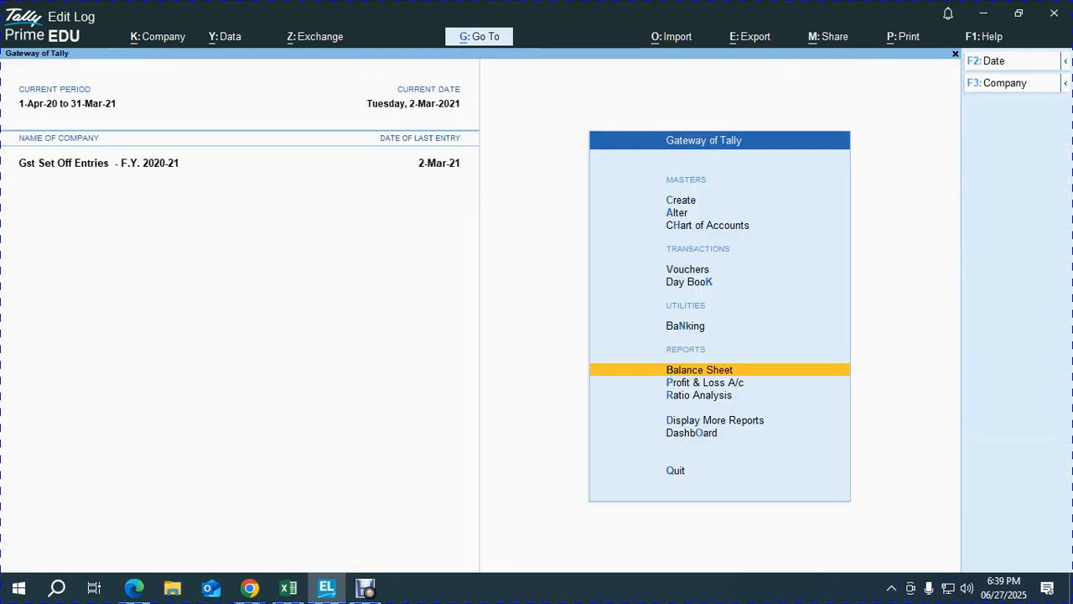
{"action": "key", "text": "alt+k"}
{"action": "key", "text": "a"}
{"action": "key", "text": "BackSpace"}
{"action": "key", "text": "Escape"}
{"action": "key", "text": "y"}
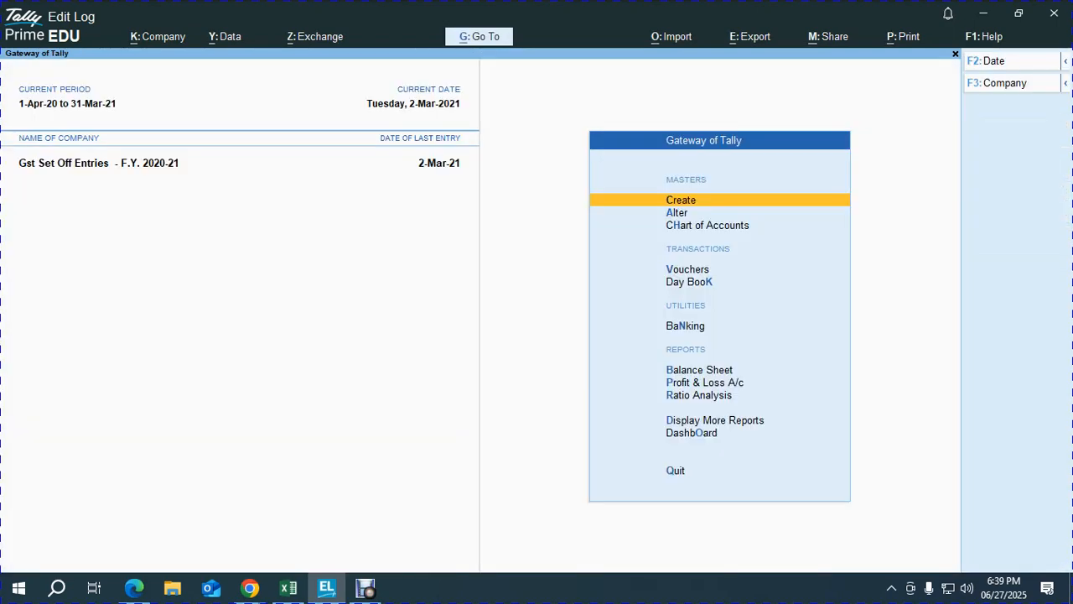
Step: Accept 1-4-2020 to 31-3-2021 as the company's current period
{"action": "key", "text": "F2"}
{"action": "key", "text": "Return"}
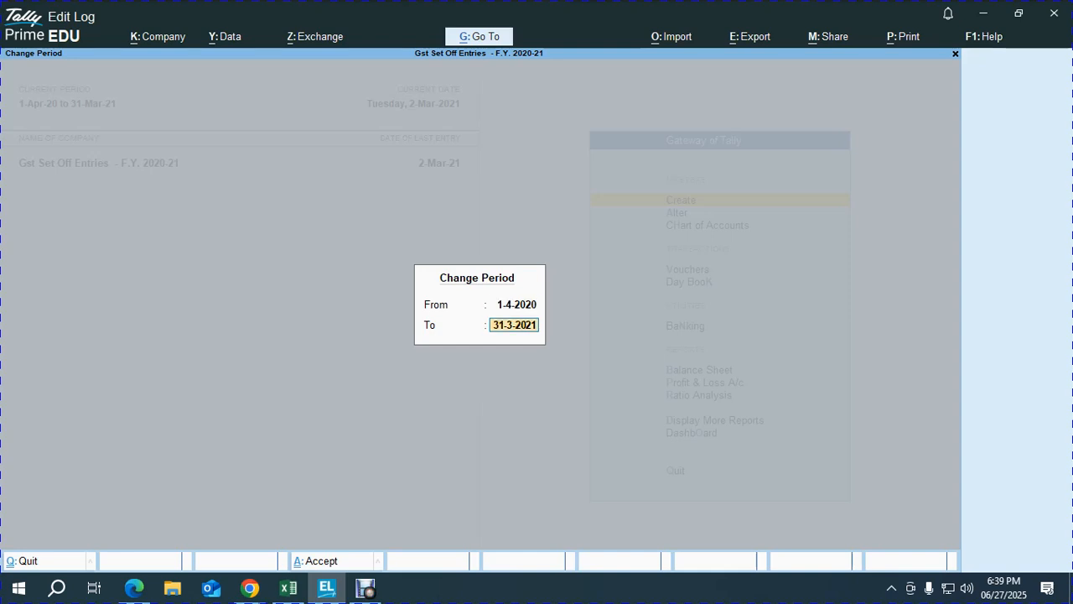
{"action": "key", "text": "Return"}
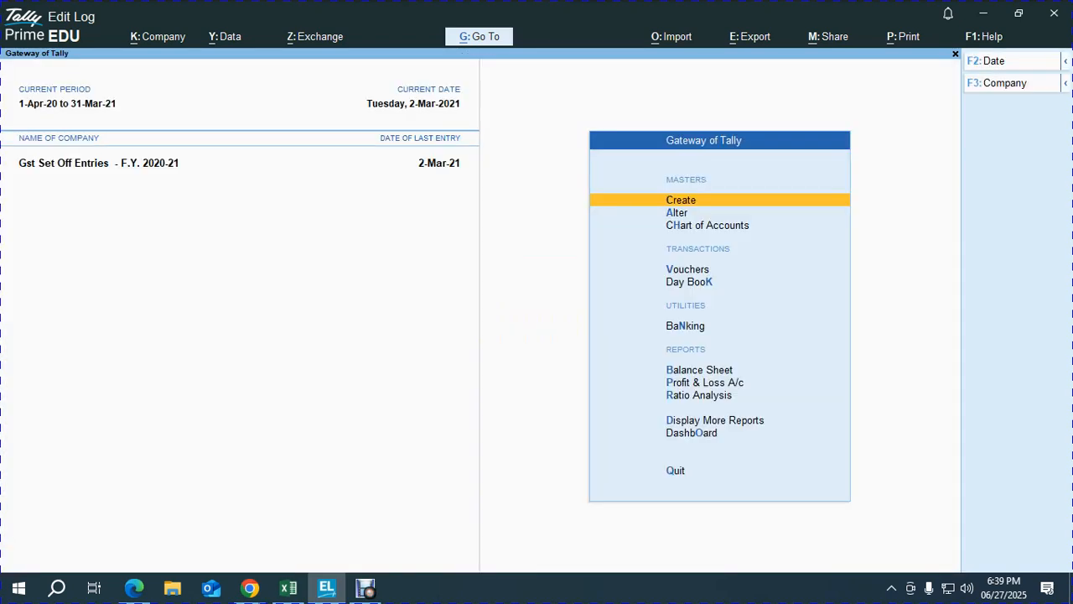
Step: Open the OUTPUT CGST ledger's monthly summary through Duties & Taxes in the Balance Sheet
{"action": "key", "text": "b"}
{"action": "key", "text": "Down"}
{"action": "key", "text": "Return"}
{"action": "key", "text": "Down"}
{"action": "key", "text": "Down"}
{"action": "key", "text": "Down"}
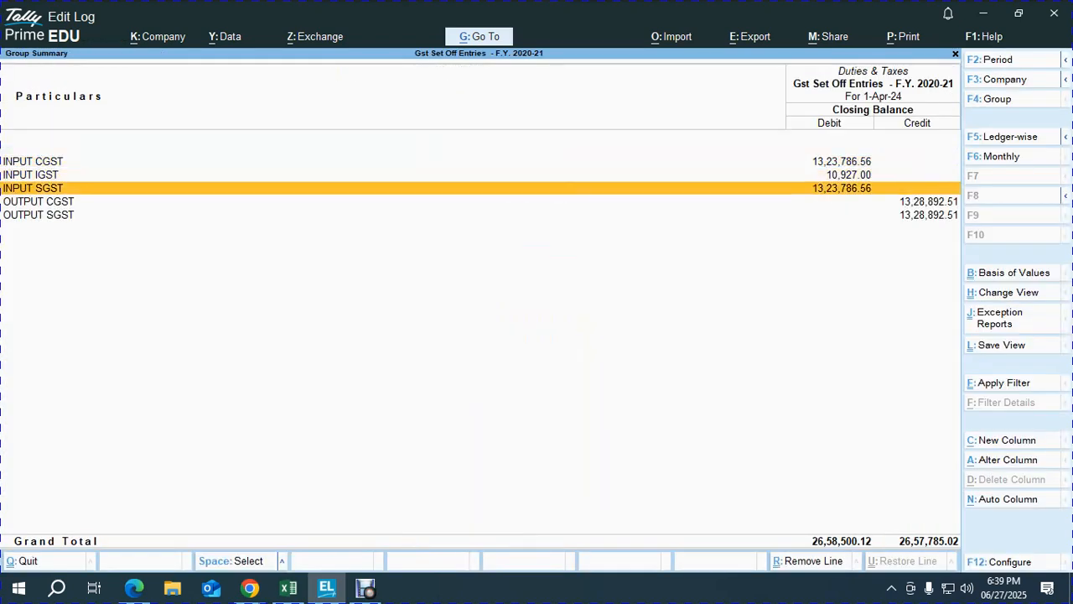
{"action": "key", "text": "Return"}
Step: Set the OUTPUT CGST monthly summary's period to 1-4-2020 through 31-3-2021
{"action": "key", "text": "alt+F2"}
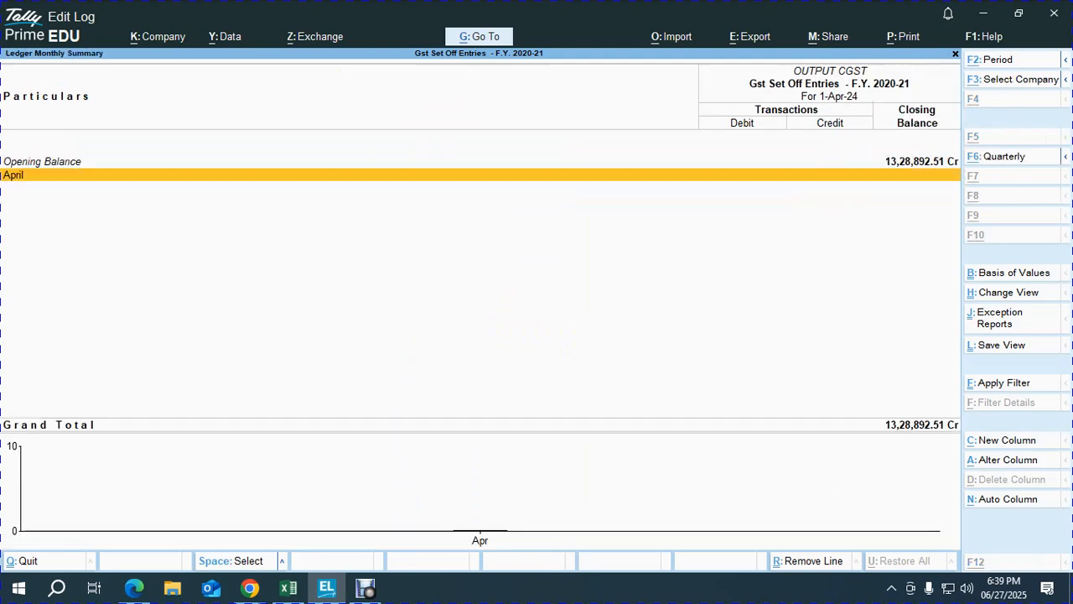
{"action": "type", "text": "1-4-20"}
{"action": "key", "text": "Return"}
{"action": "type", "text": "31-3-21"}
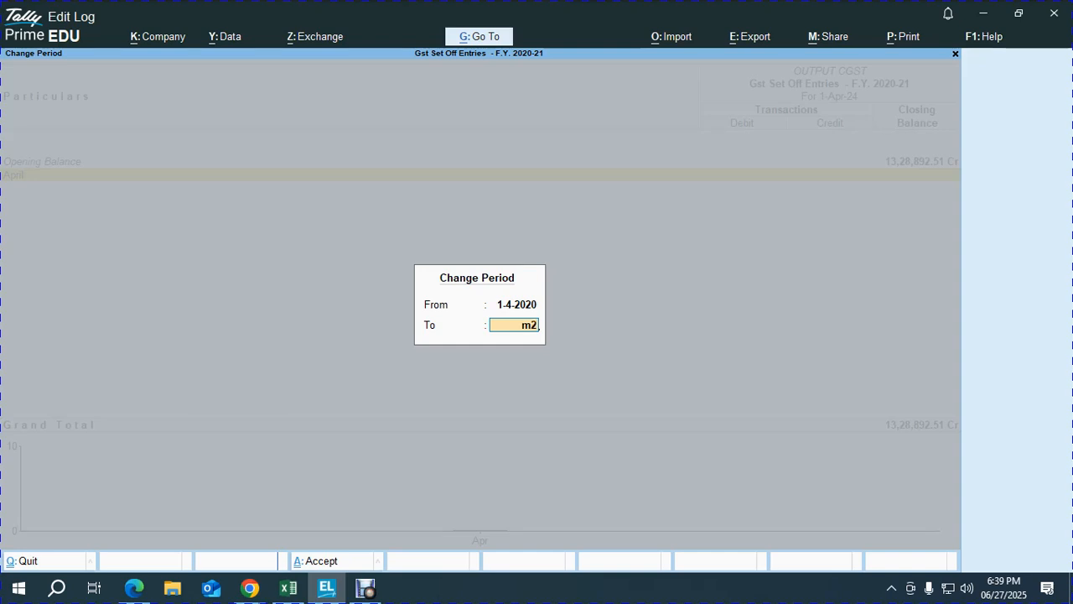
{"action": "key", "text": "Return"}
Step: Examine the OUTPUT CGST credits and closing balances month by month from April to March, and return to the group summary
{"action": "key", "text": "Up"}
{"action": "key", "text": "Up"}
{"action": "key", "text": "Up"}
{"action": "key", "text": "Up"}
{"action": "key", "text": "Up"}
{"action": "key", "text": "Up"}
{"action": "key", "text": "Up"}
{"action": "key", "text": "Up"}
{"action": "key", "text": "Up"}
{"action": "key", "text": "Up"}
{"action": "key", "text": "Up"}
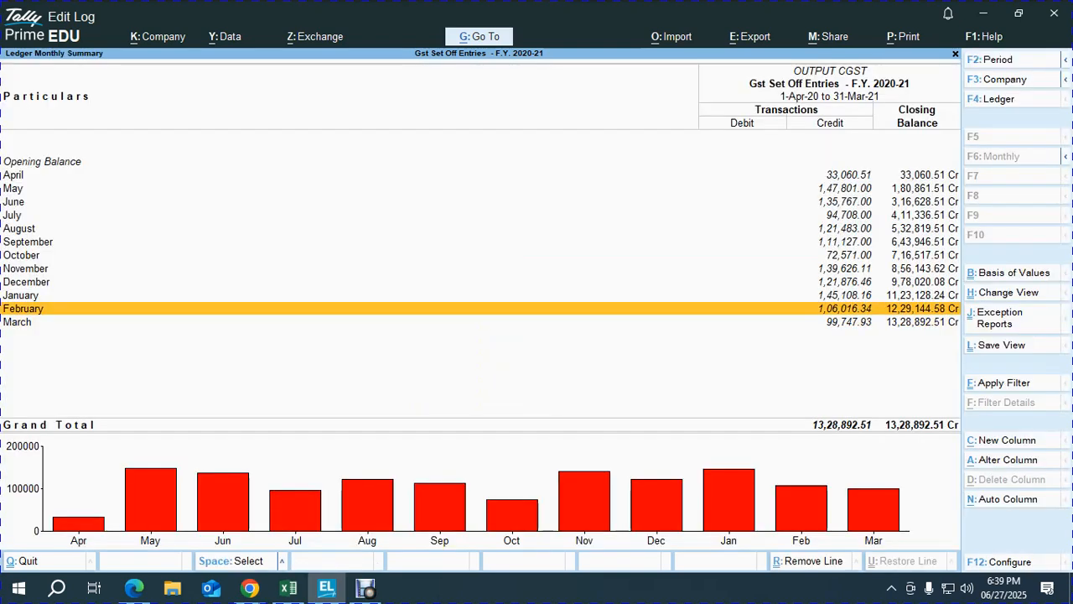
{"action": "key", "text": "Down"}
{"action": "key", "text": "Down"}
{"action": "key", "text": "Down"}
{"action": "key", "text": "Down"}
{"action": "key", "text": "Down"}
{"action": "key", "text": "Down"}
{"action": "key", "text": "Down"}
{"action": "key", "text": "Down"}
{"action": "key", "text": "Down"}
{"action": "key", "text": "Down"}
{"action": "key", "text": "Down"}
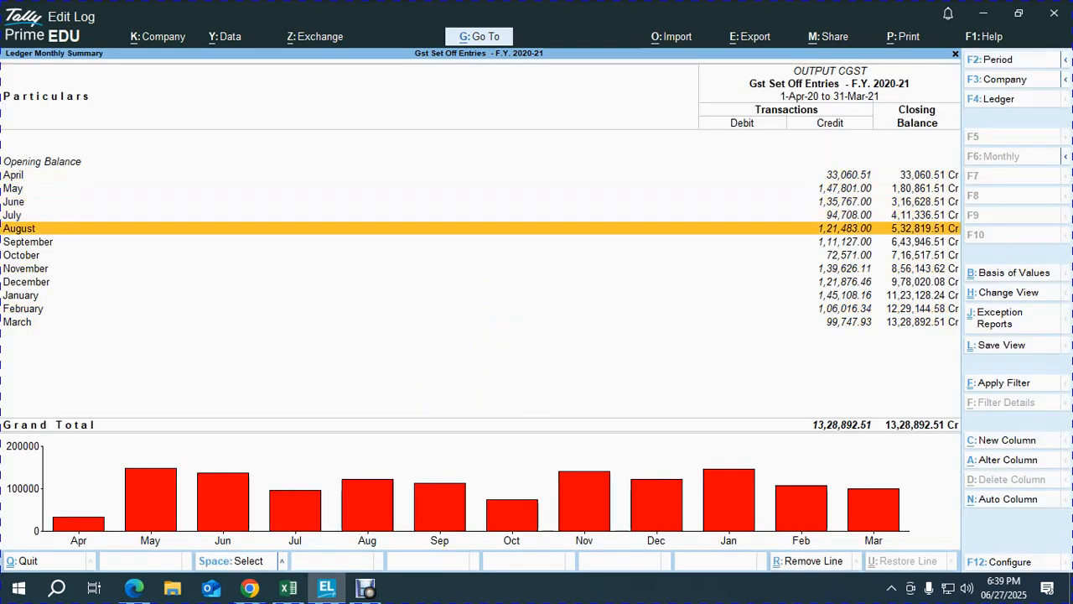
{"action": "key", "text": "Up"}
{"action": "key", "text": "Up"}
{"action": "key", "text": "Up"}
{"action": "key", "text": "Up"}
{"action": "key", "text": "Up"}
{"action": "key", "text": "Up"}
{"action": "key", "text": "Up"}
{"action": "key", "text": "Up"}
{"action": "key", "text": "Up"}
{"action": "key", "text": "Up"}
{"action": "key", "text": "Up"}
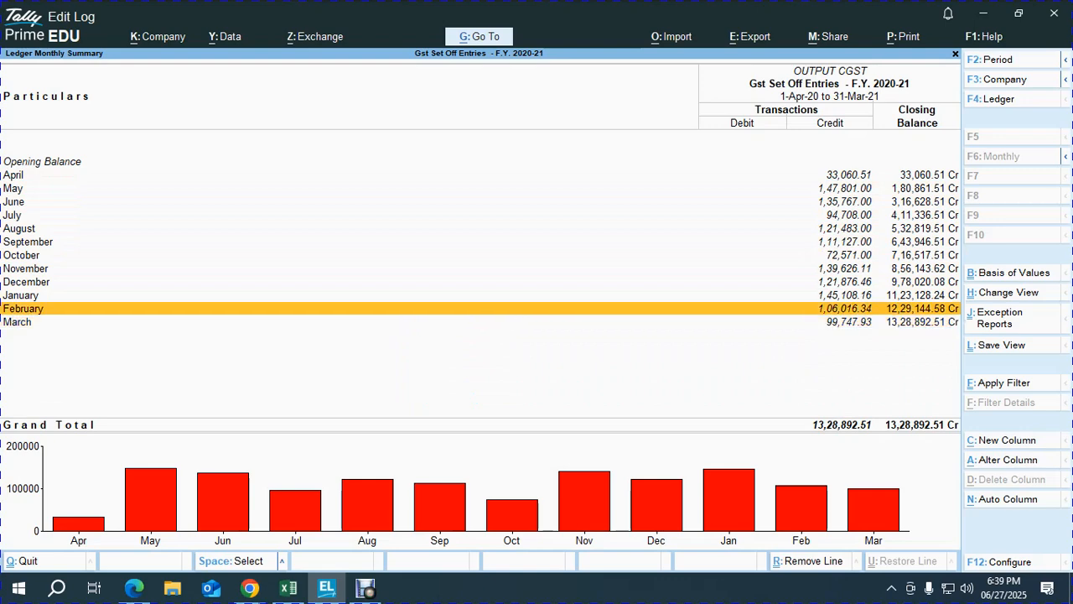
{"action": "key", "text": "Down"}
{"action": "key", "text": "Down"}
{"action": "key", "text": "Down"}
{"action": "key", "text": "Down"}
{"action": "key", "text": "Down"}
{"action": "key", "text": "Down"}
{"action": "key", "text": "Down"}
{"action": "key", "text": "Down"}
{"action": "key", "text": "Down"}
{"action": "key", "text": "Down"}
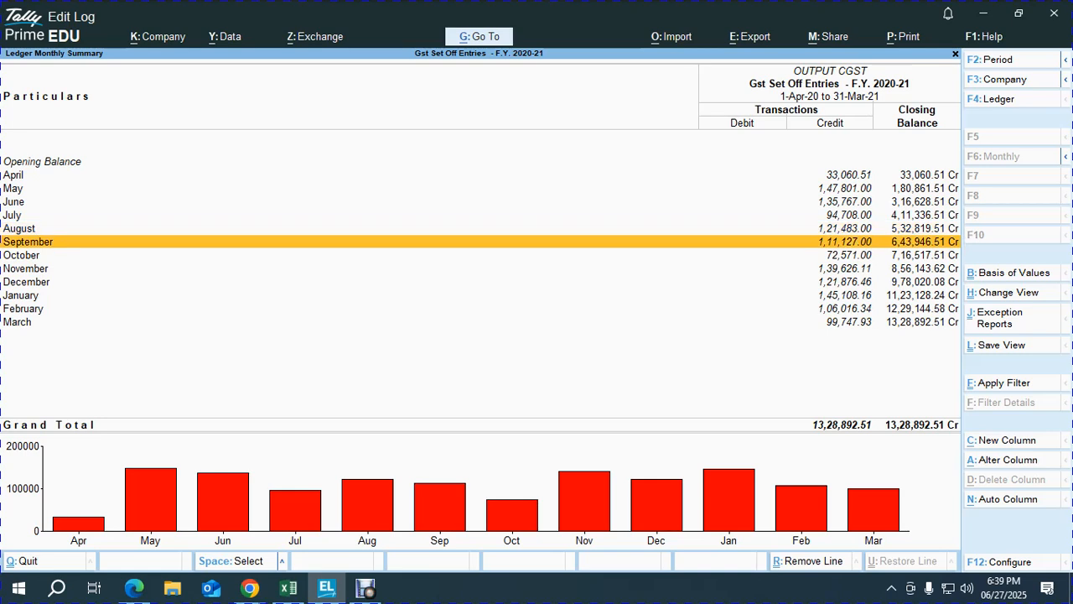
{"action": "key", "text": "Down"}
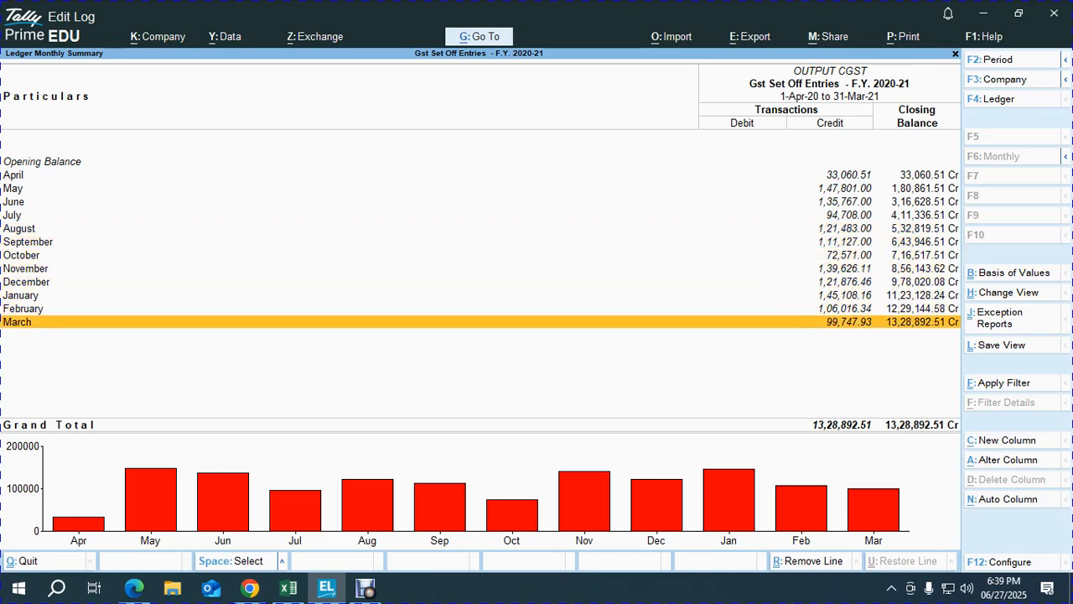
{"action": "key", "text": "Escape"}
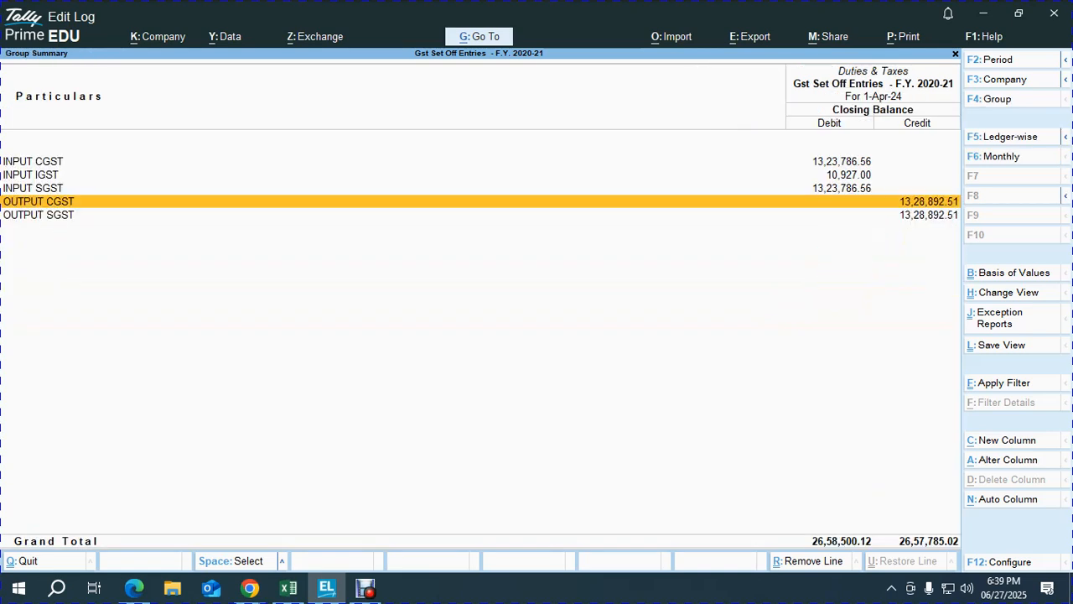
Step: View the OUTPUT SGST ledger vouchers for the period 1-4-2020 to 31-3-2021, and go back to its monthly summary
{"action": "key", "text": "Down"}
{"action": "key", "text": "Return"}
{"action": "key", "text": "Return"}
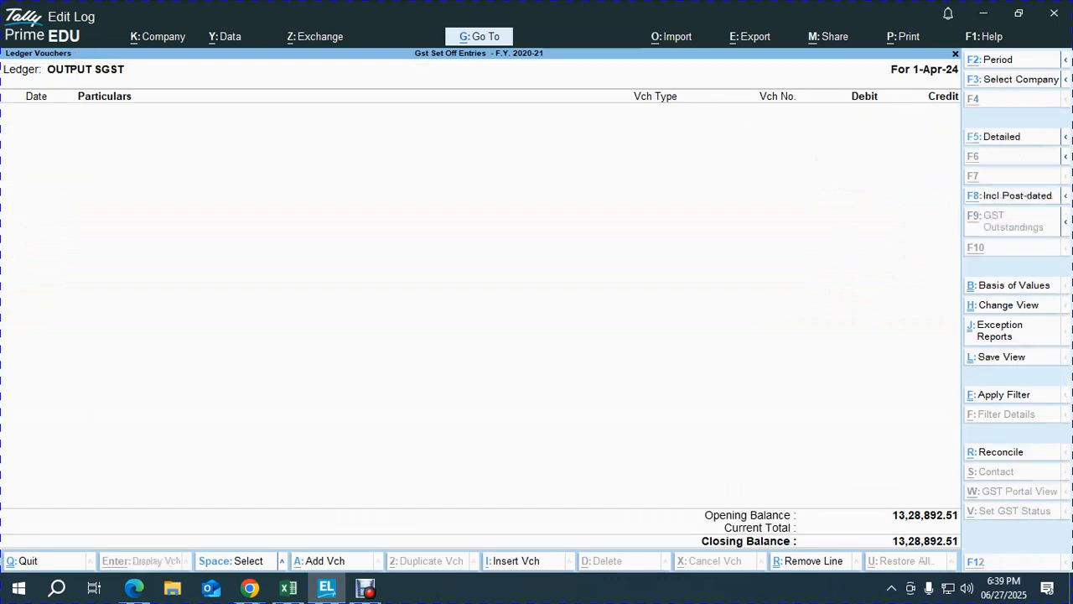
{"action": "key", "text": "F2"}
{"action": "type", "text": "a20"}
{"action": "key", "text": "Return"}
{"action": "type", "text": "m21"}
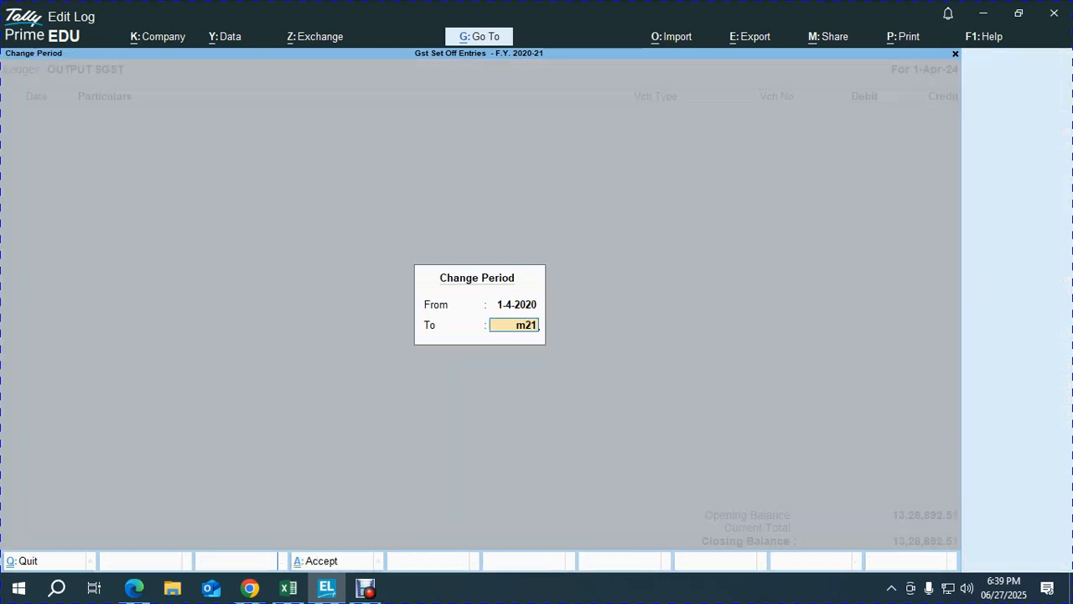
{"action": "key", "text": "Return"}
{"action": "key", "text": "Down"}
{"action": "key", "text": "Down"}
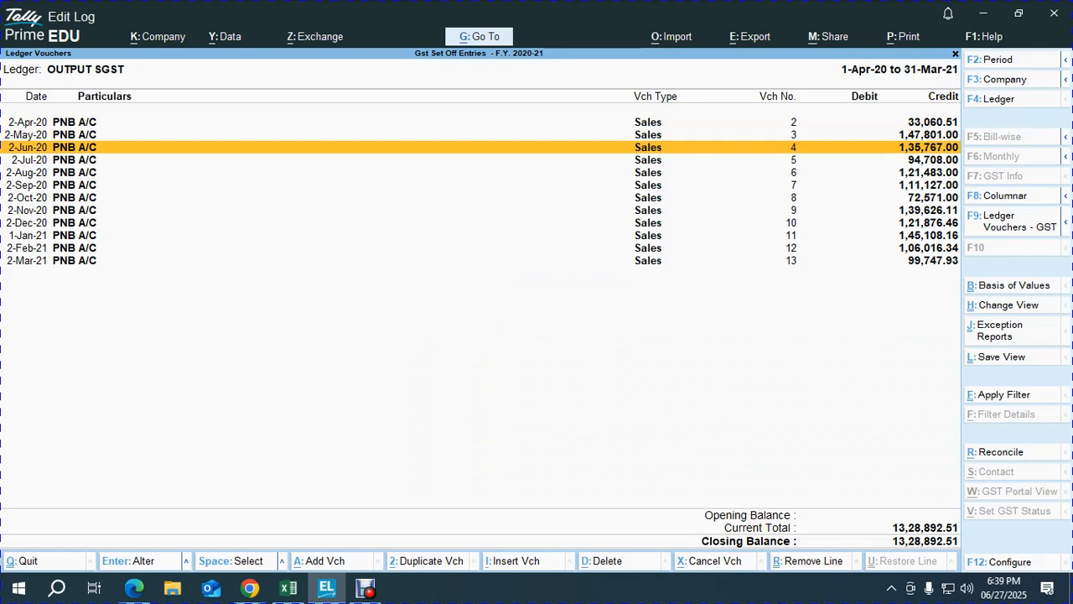
{"action": "key", "text": "Escape"}
Step: Set the OUTPUT SGST monthly summary's period to 1-4-2020 through 31-3-2021
{"action": "key", "text": "alt+F2"}
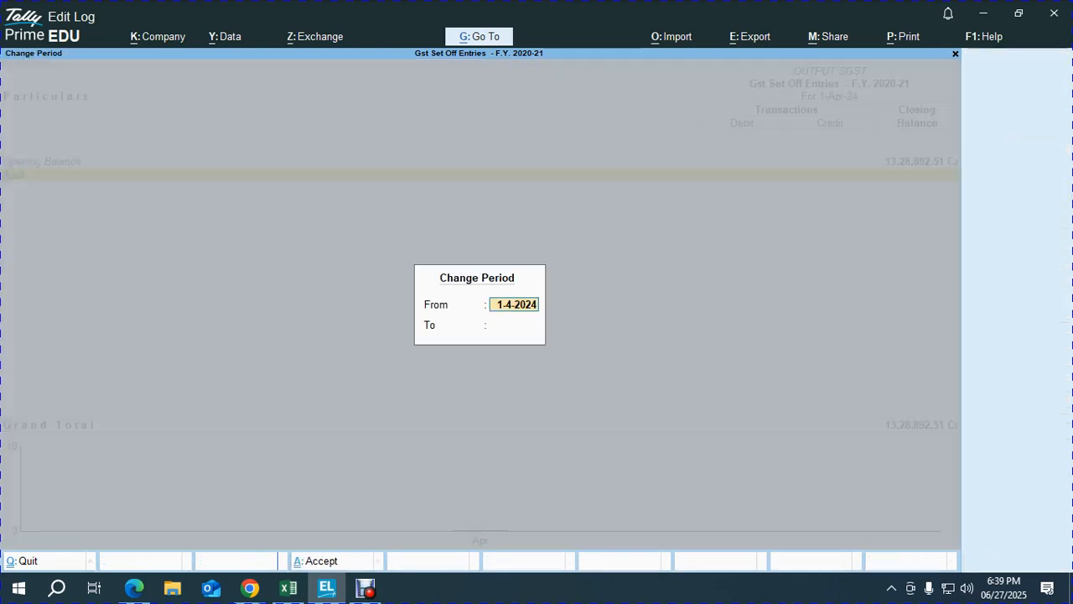
{"action": "key", "text": "Return"}
{"action": "type", "text": "31-3"}
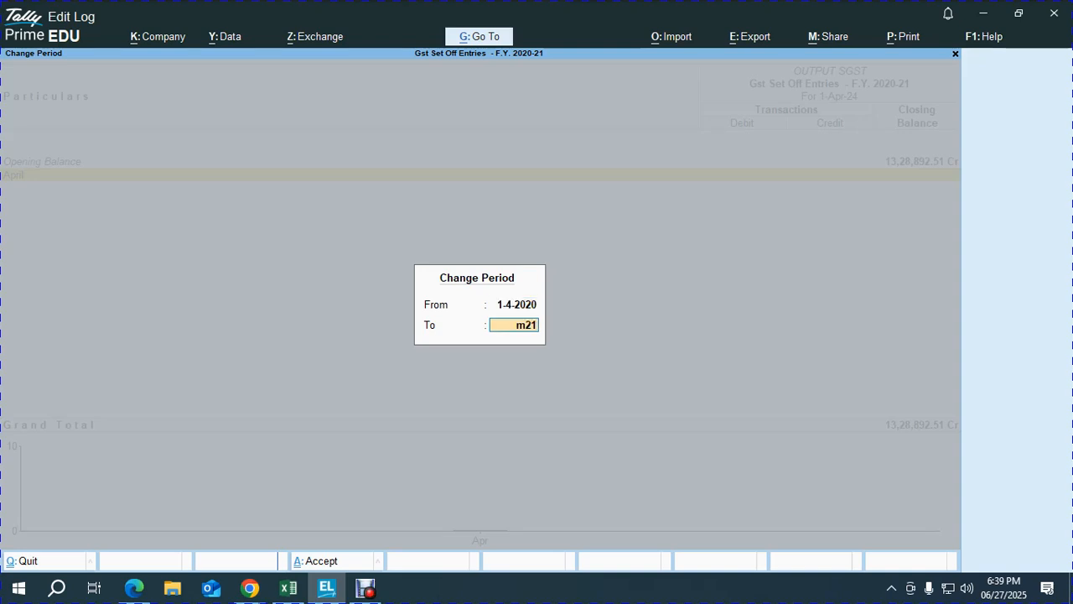
{"action": "key", "text": "Return"}
Step: Examine the OUTPUT SGST credits and closing balances for each month of the financial year
{"action": "key", "text": "Up"}
{"action": "key", "text": "Up"}
{"action": "key", "text": "Up"}
{"action": "key", "text": "Up"}
{"action": "key", "text": "Up"}
{"action": "key", "text": "Up"}
{"action": "key", "text": "Up"}
{"action": "key", "text": "Up"}
{"action": "key", "text": "Up"}
{"action": "key", "text": "Up"}
{"action": "key", "text": "Up"}
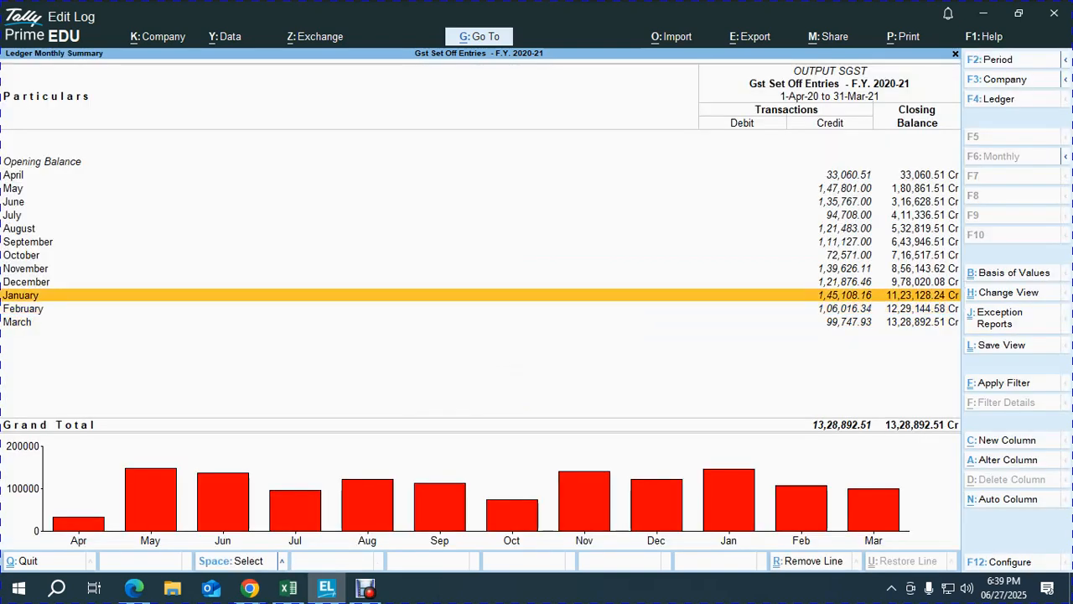
{"action": "key", "text": "Down"}
{"action": "key", "text": "Down"}
{"action": "key", "text": "Down"}
{"action": "key", "text": "Down"}
{"action": "key", "text": "Down"}
{"action": "key", "text": "Down"}
{"action": "key", "text": "Down"}
{"action": "key", "text": "Down"}
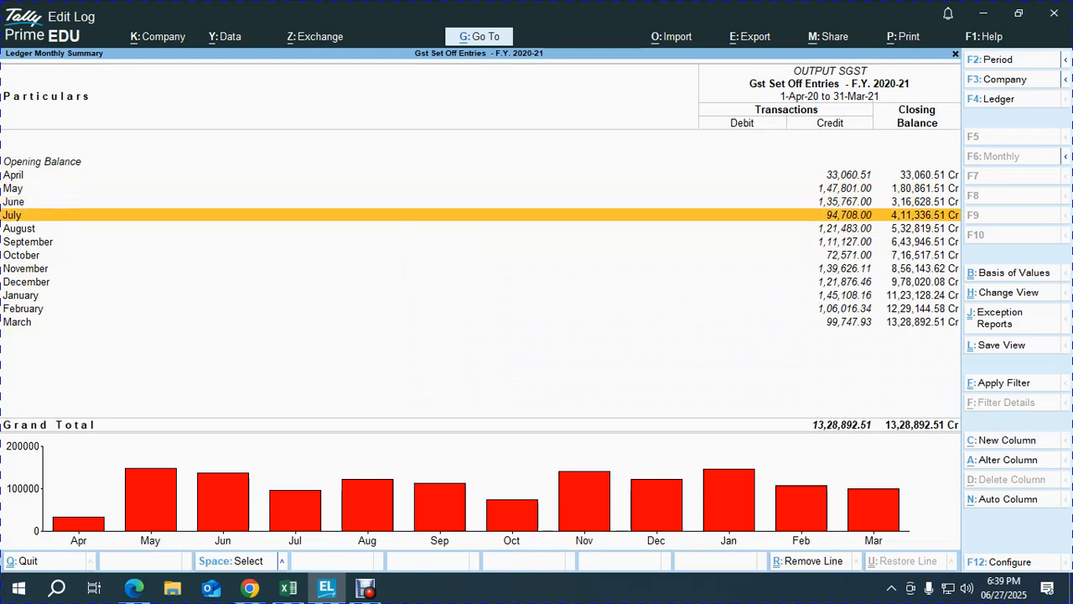
Step: Recheck the monthly OUTPUT SGST credits and closing balances, and return to the Gateway of Tally
{"action": "key", "text": "Down"}
{"action": "key", "text": "Down"}
{"action": "key", "text": "Up"}
{"action": "key", "text": "Up"}
{"action": "key", "text": "Up"}
{"action": "key", "text": "Up"}
{"action": "key", "text": "Up"}
{"action": "key", "text": "Up"}
{"action": "key", "text": "Up"}
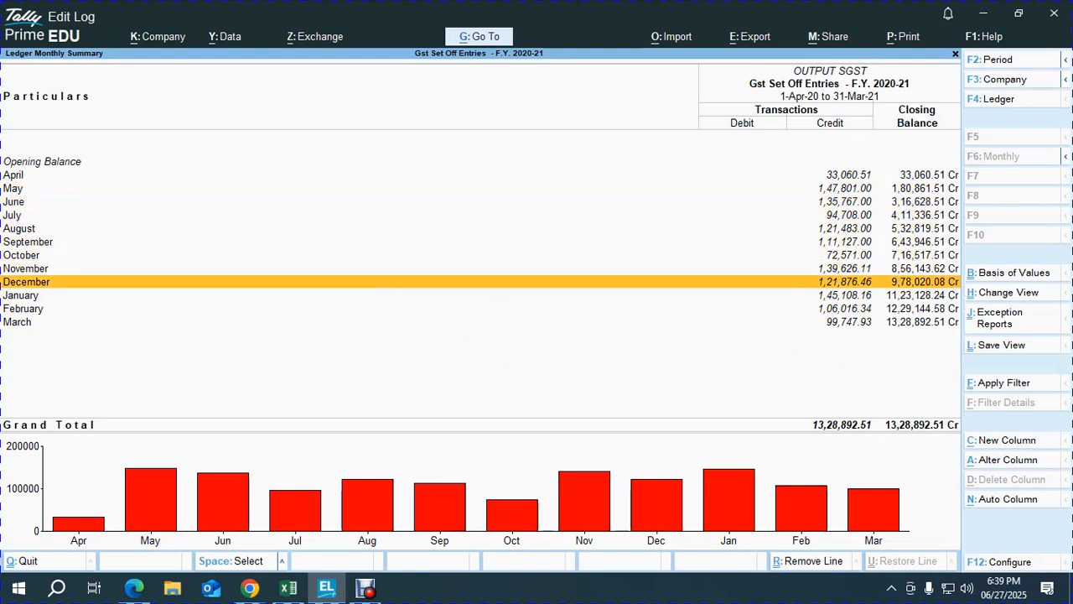
{"action": "key", "text": "Up"}
{"action": "key", "text": "Up"}
{"action": "key", "text": "Up"}
{"action": "key", "text": "Escape"}
{"action": "key", "text": "Escape"}
{"action": "key", "text": "Escape"}
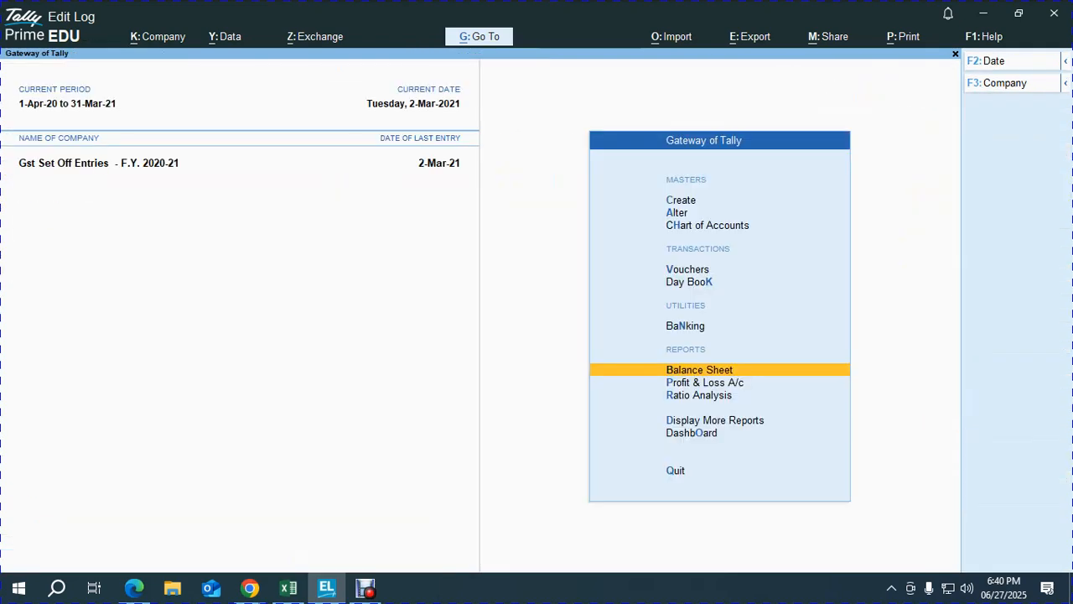
Step: Switch to the Google Meet call and admit each participant waiting to join
{"action": "key", "text": "alt+Tab"}
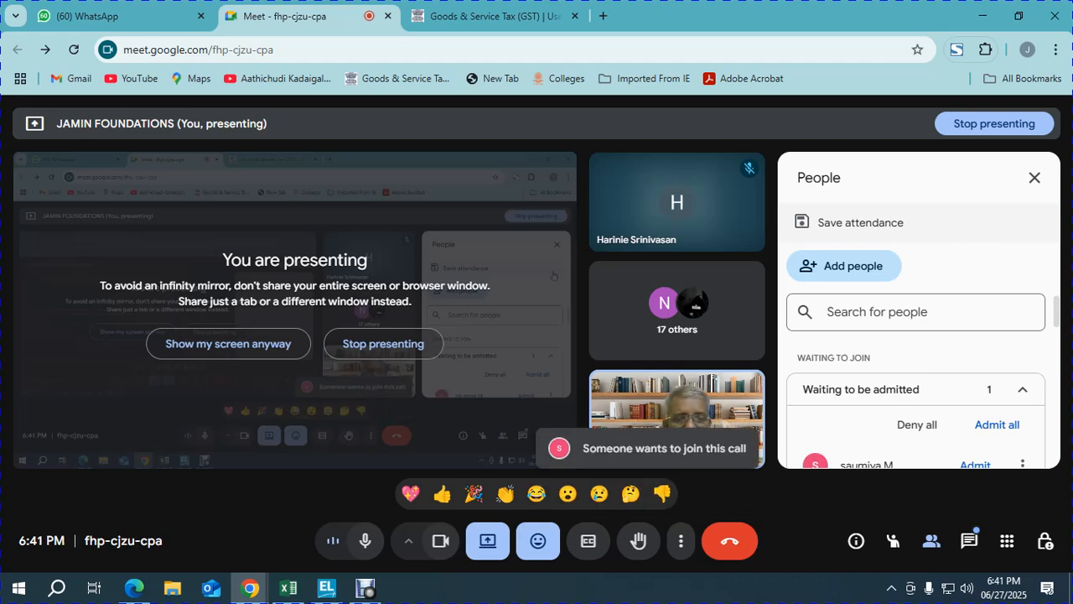
{"action": "scroll", "coordinate": [914, 377], "scroll_direction": "down", "scroll_amount": 2}
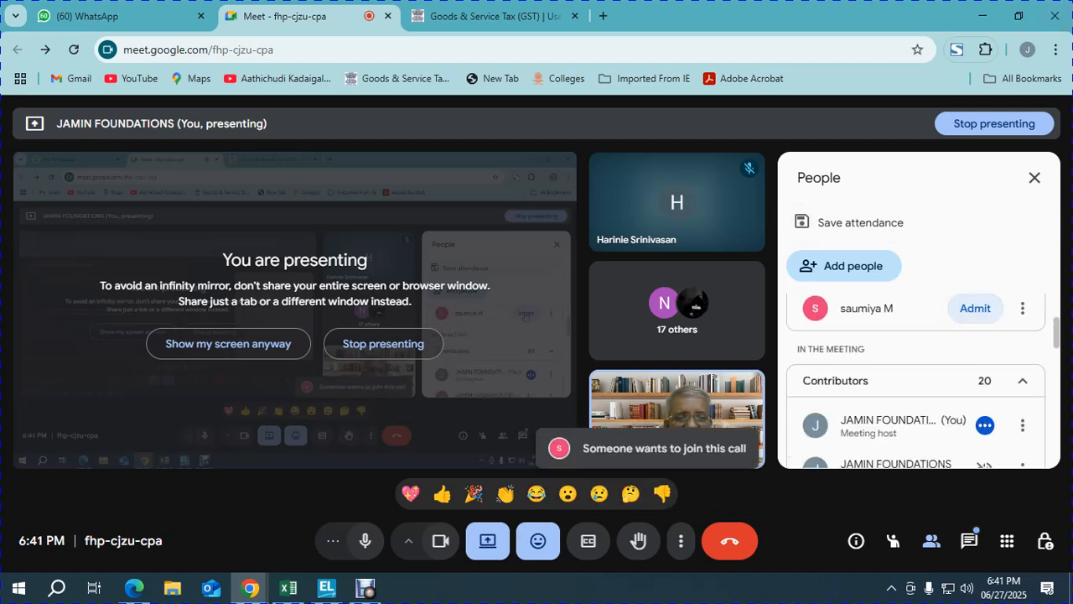
{"action": "left_click", "coordinate": [974, 309]}
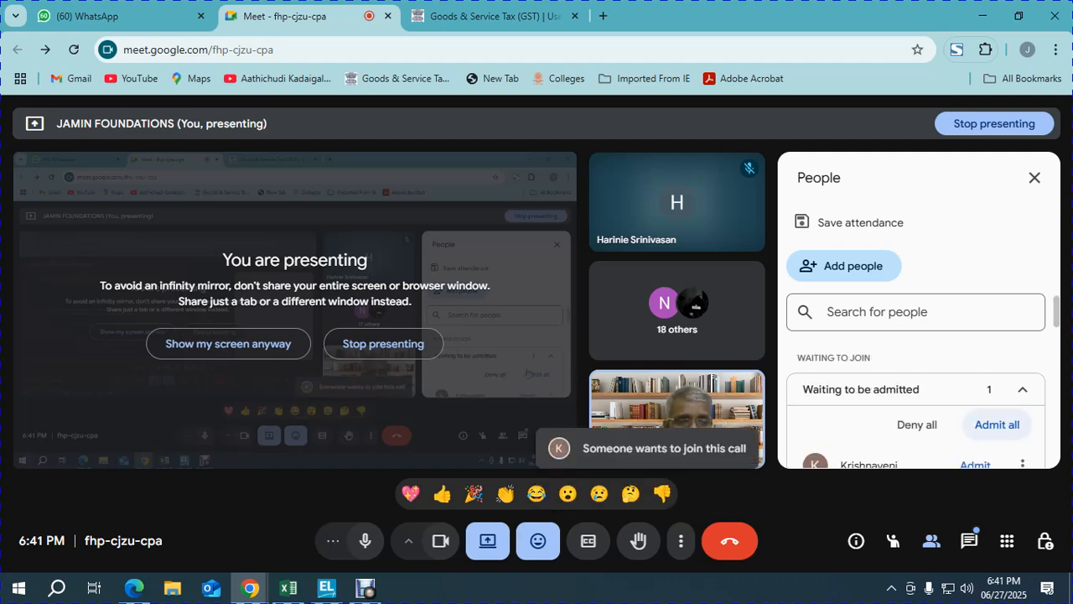
{"action": "left_click", "coordinate": [996, 424]}
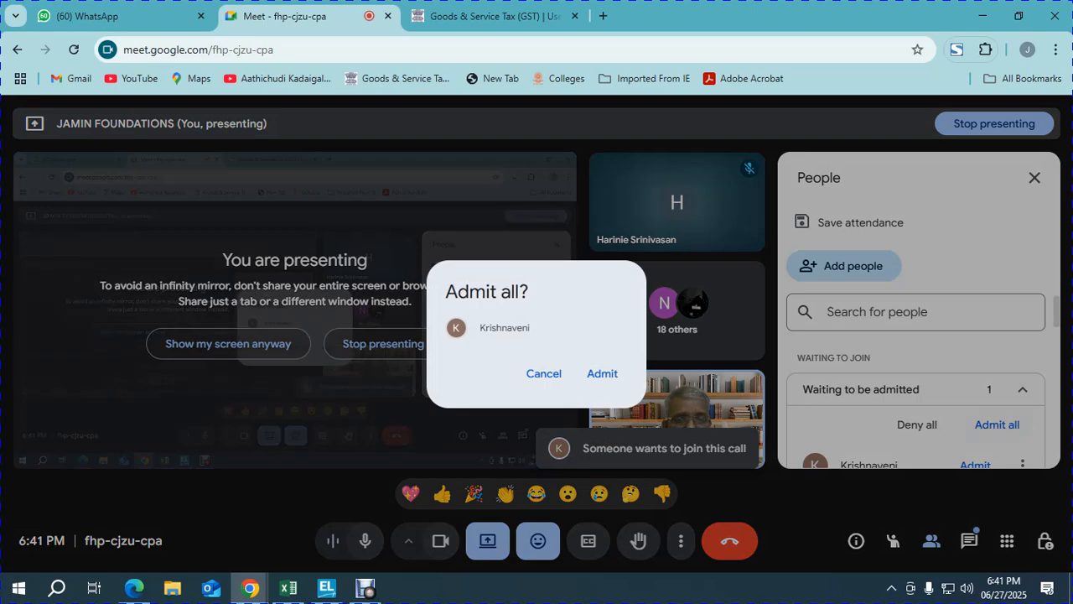
{"action": "left_click", "coordinate": [602, 373]}
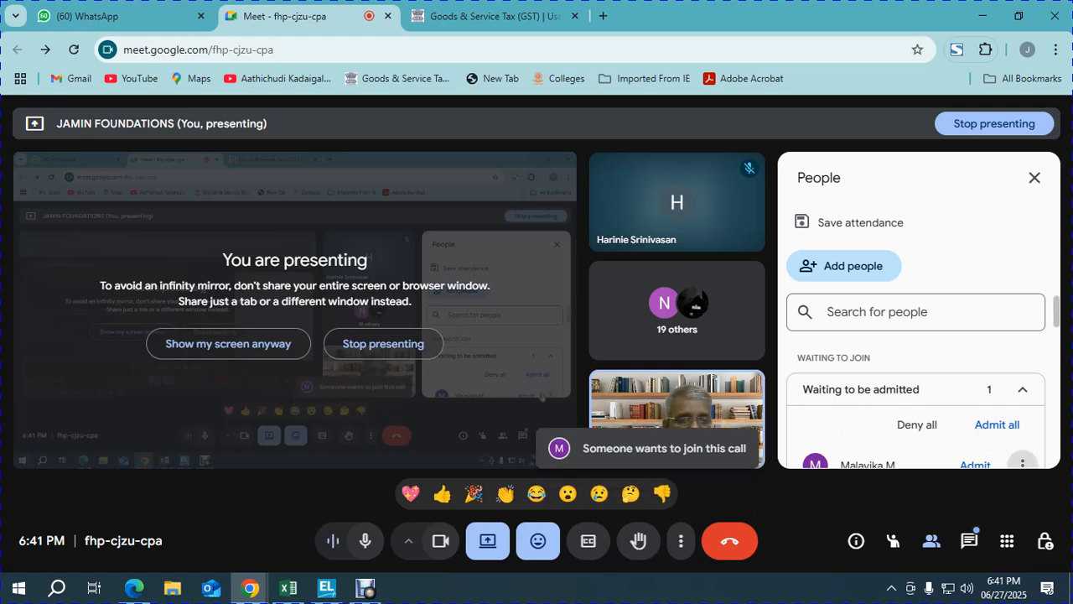
{"action": "left_click", "coordinate": [997, 425]}
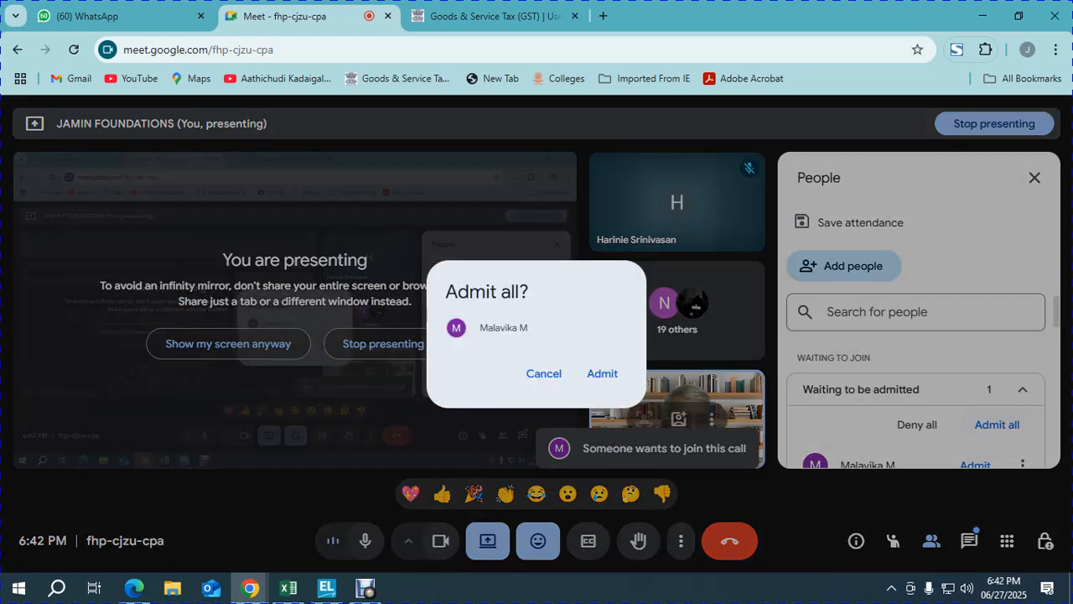
{"action": "left_click", "coordinate": [601, 373]}
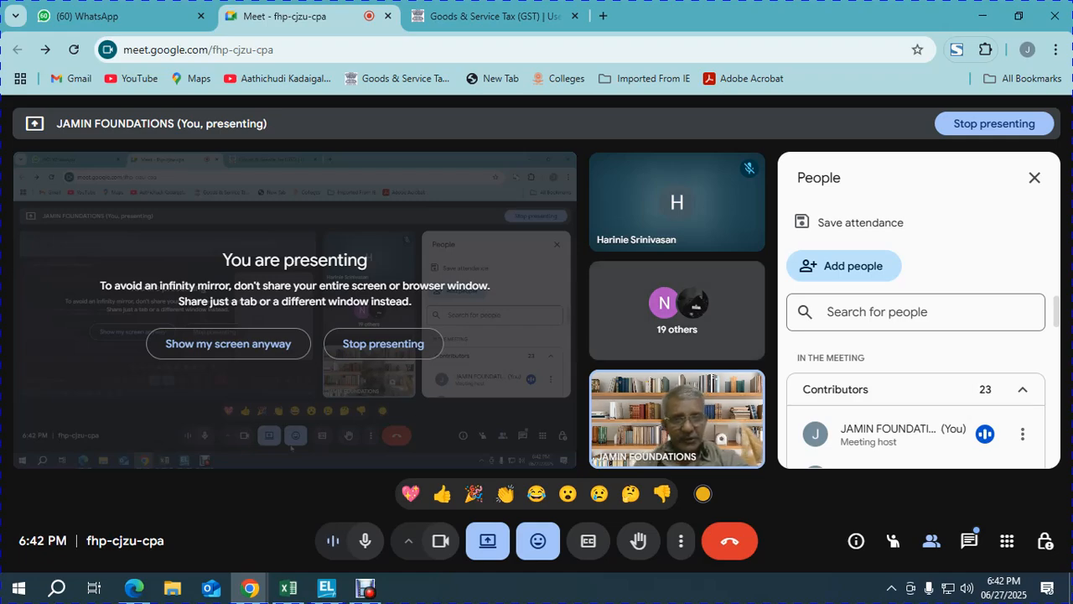
Step: Switch to 12majic entries (1).pdf in Edge and examine the April 2020-21 GSTR-3B outward supplies table
{"action": "left_click", "coordinate": [326, 587]}
{"action": "mouse_move", "coordinate": [134, 587]}
{"action": "left_click", "coordinate": [134, 516]}
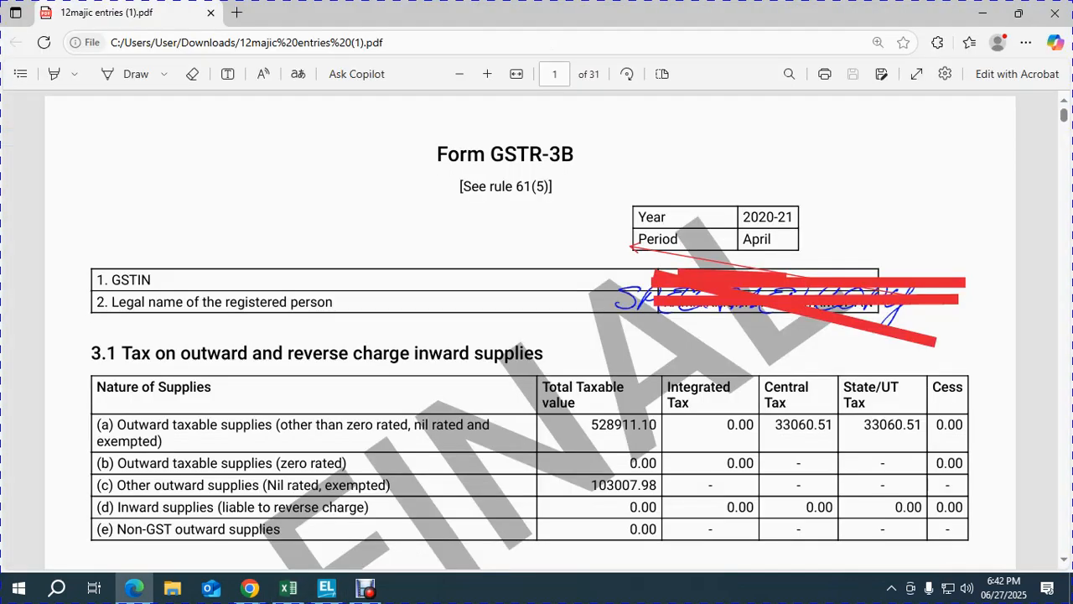
{"action": "scroll", "coordinate": [530, 335], "scroll_direction": "down", "scroll_amount": 3}
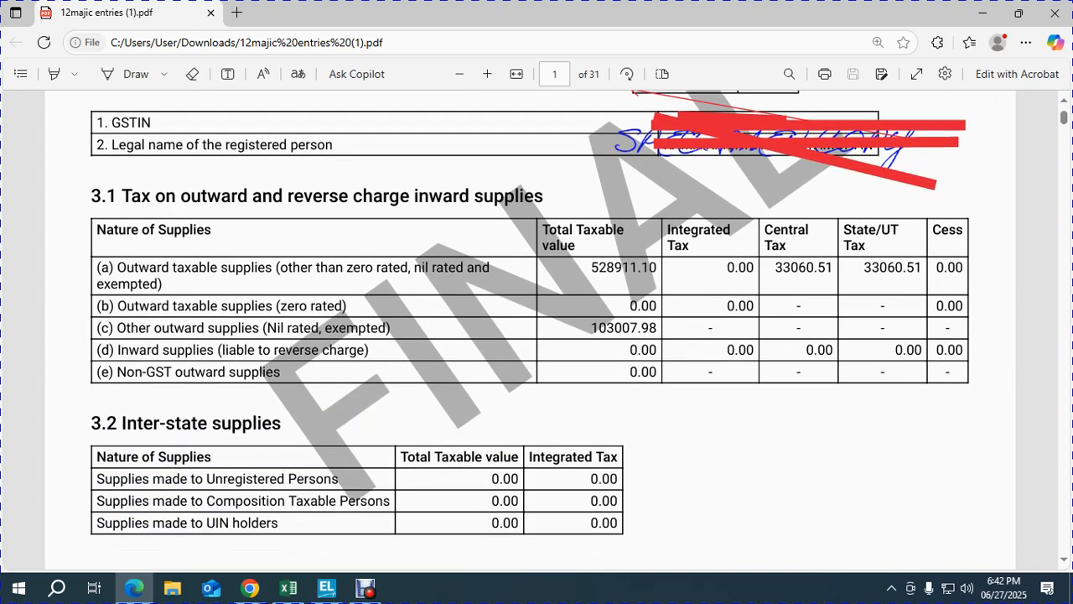
{"action": "scroll", "coordinate": [530, 335], "scroll_direction": "up", "scroll_amount": 3}
Step: Start a journal voucher in TallyPrime and set its date to 02.04.2020
{"action": "key", "text": "alt+Tab"}
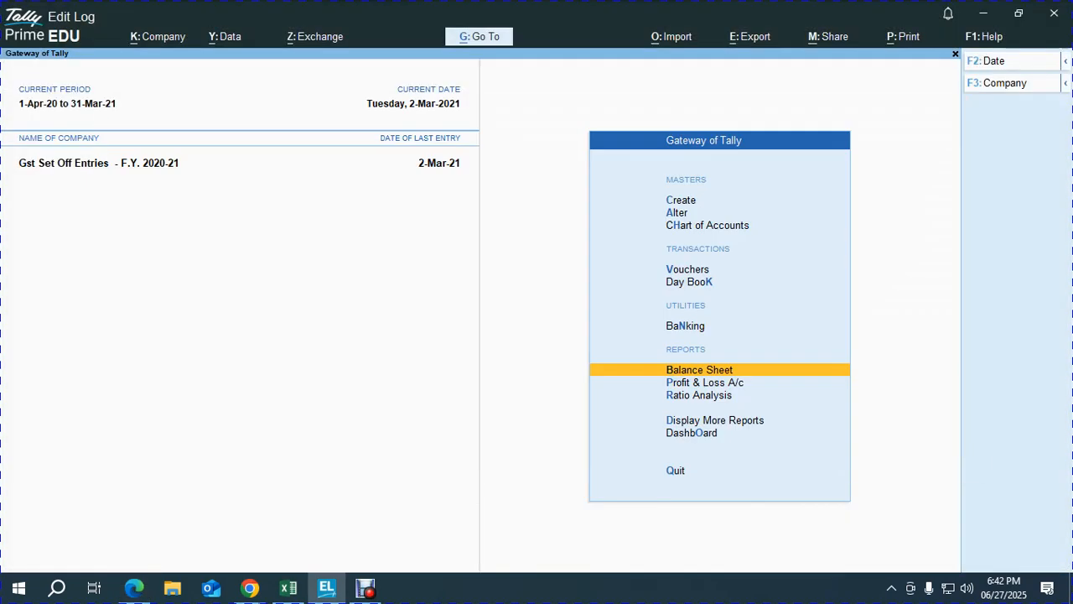
{"action": "key", "text": "v"}
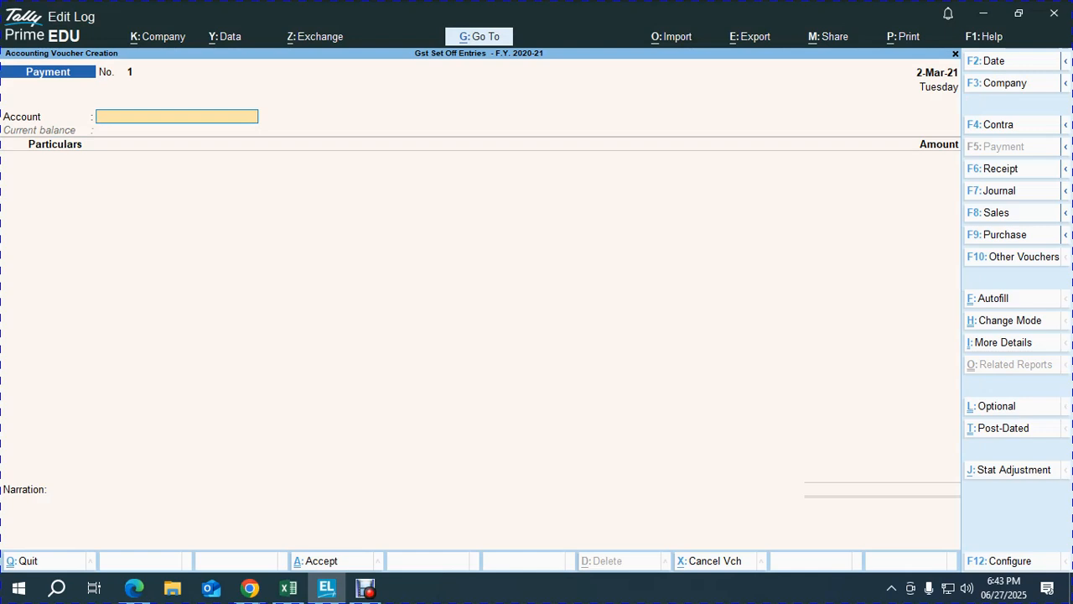
{"action": "key", "text": "F7"}
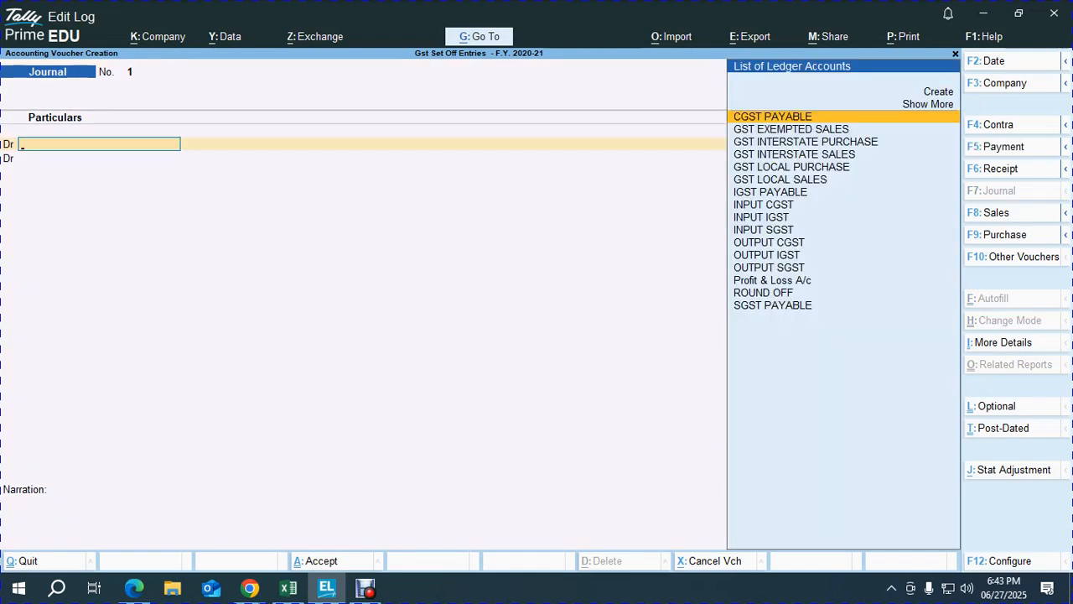
{"action": "key", "text": "F2"}
{"action": "type", "text": "02.04.2020"}
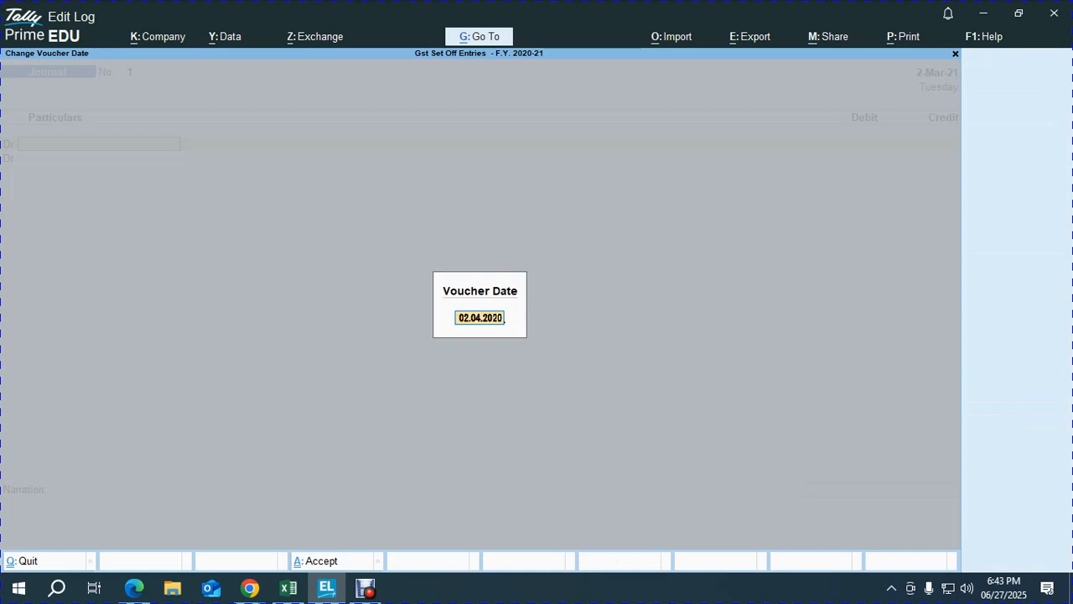
{"action": "key", "text": "Return"}
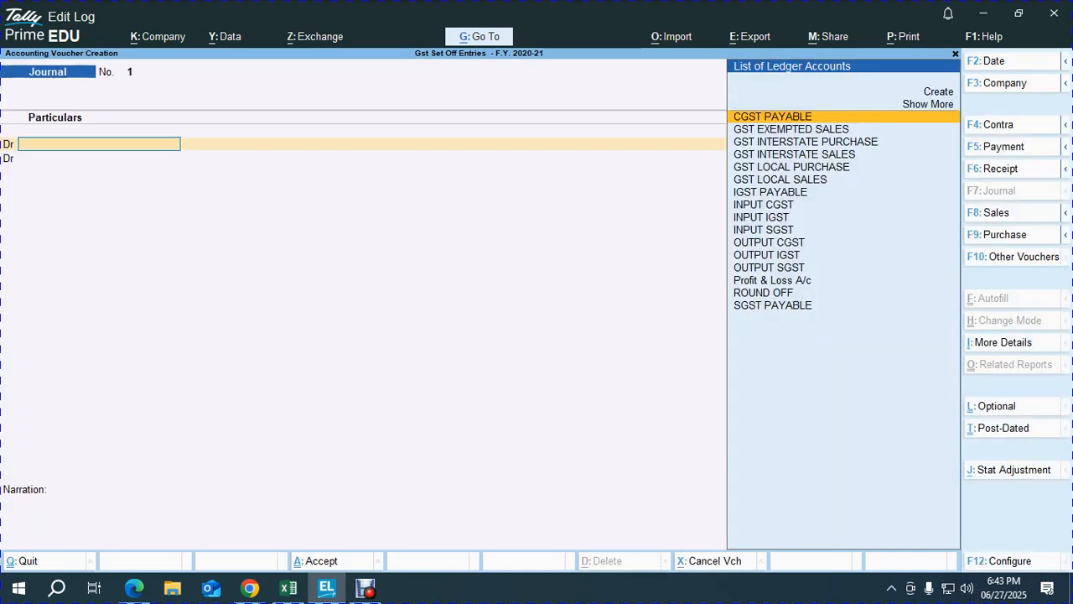
Step: Try a voucher date of 30.04.2020, and set the date back to 2.4.2020
{"action": "key", "text": "F2"}
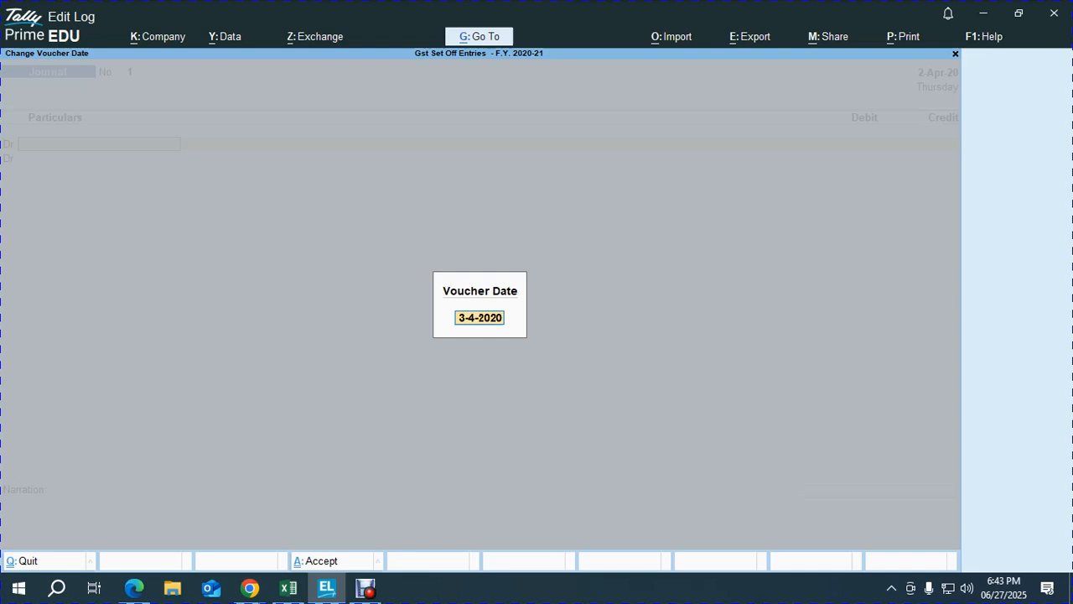
{"action": "type", "text": "30.04.2020"}
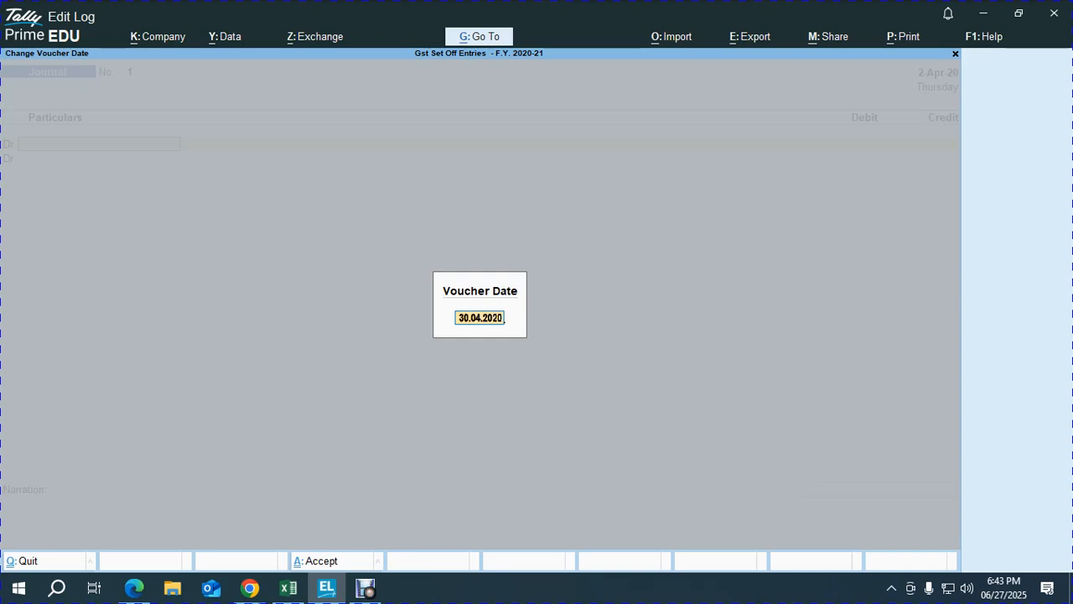
{"action": "key", "text": "BackSpace"}
{"action": "type", "text": "2.4.2020"}
{"action": "key", "text": "Return"}
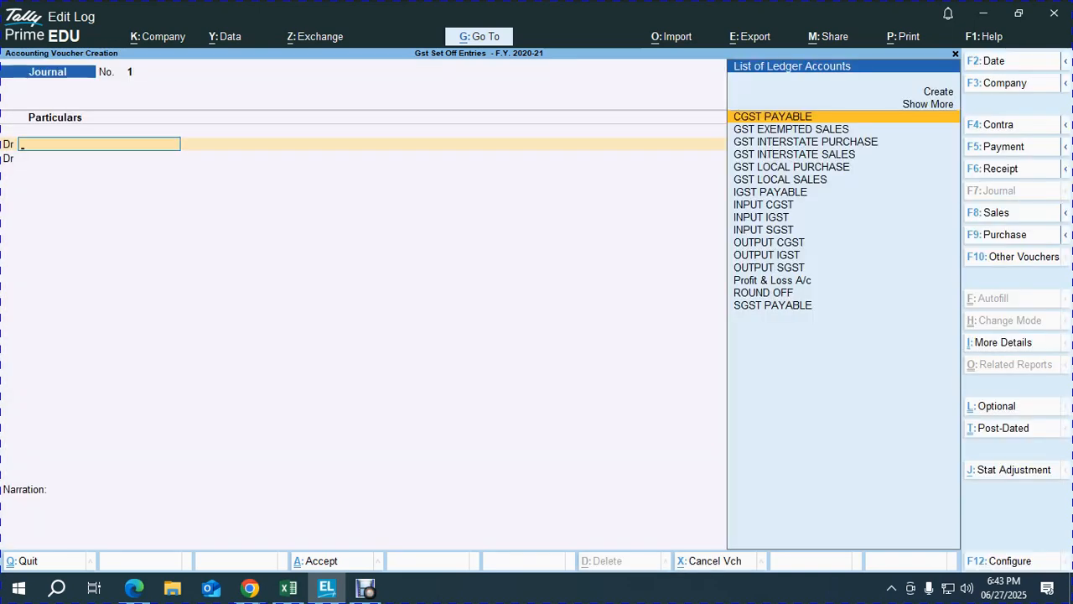
Step: Choose OUTPUT CGST as the first debit ledger, checking the April GSTR-3B in the PDF before confirming
{"action": "type", "text": "Out"}
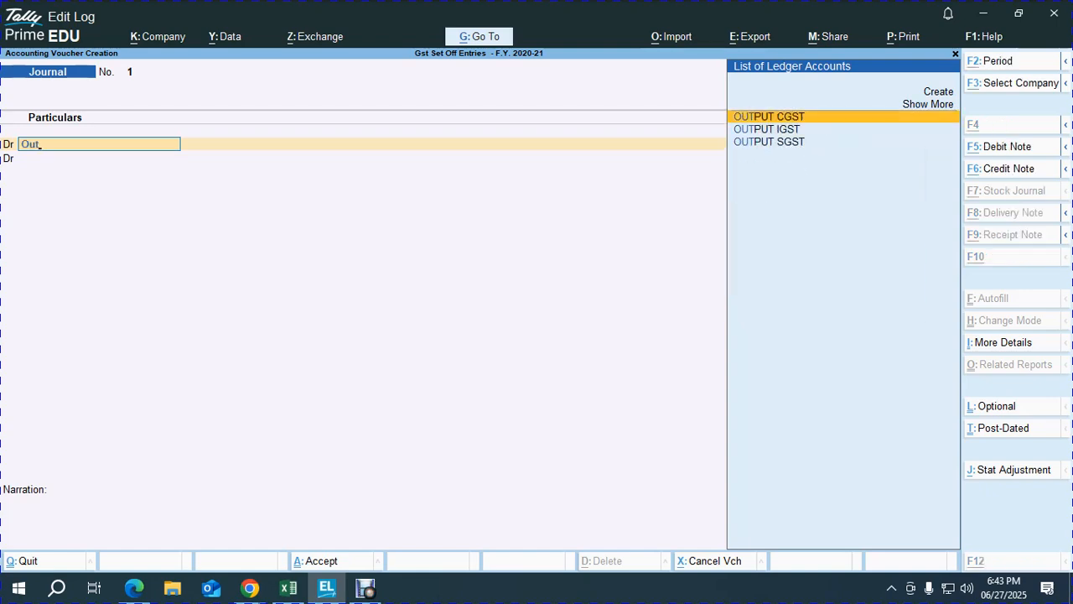
{"action": "key", "text": "alt+Tab"}
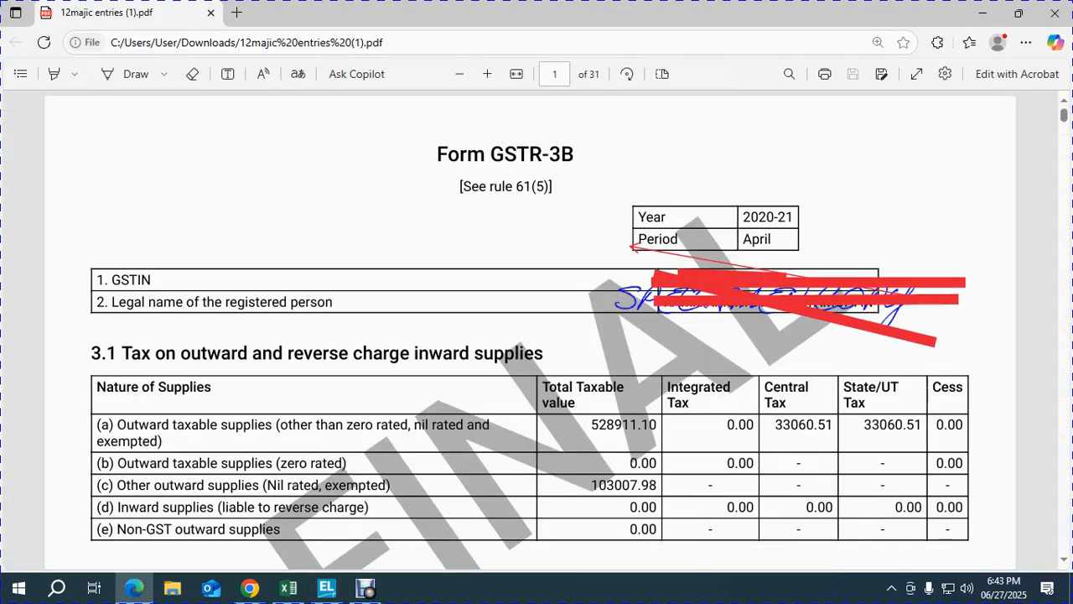
{"action": "key", "text": "alt+Tab"}
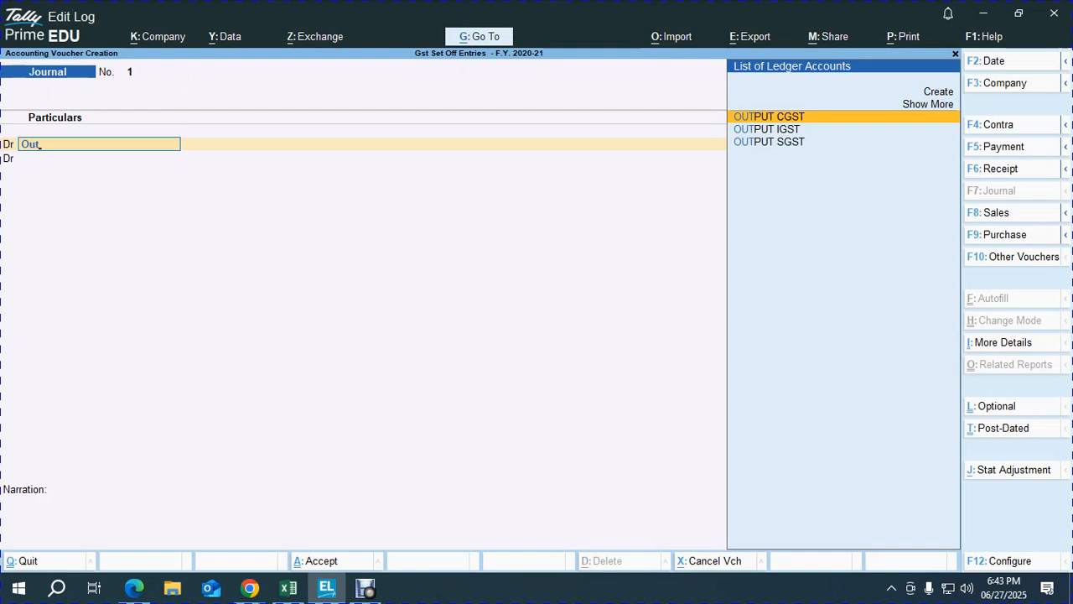
{"action": "key", "text": "Return"}
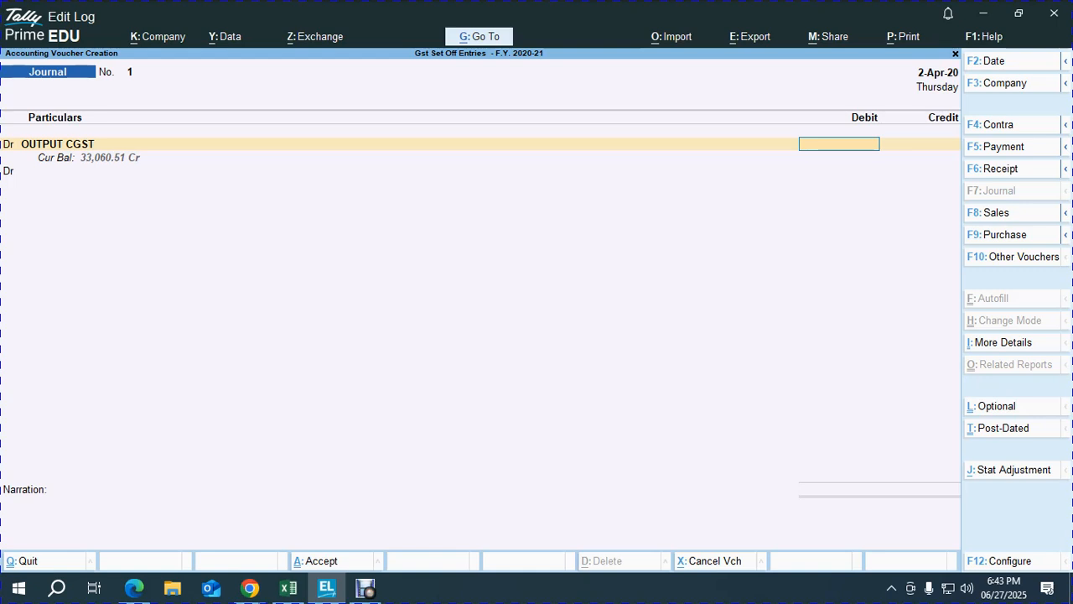
Step: Set Show Balances as on Voucher date to No in the voucher configuration and save it
{"action": "key", "text": "F12"}
{"action": "key", "text": "Down"}
{"action": "key", "text": "Down"}
{"action": "key", "text": "Down"}
{"action": "key", "text": "Down"}
{"action": "key", "text": "Down"}
{"action": "key", "text": "Down"}
{"action": "key", "text": "Down"}
{"action": "key", "text": "Down"}
{"action": "key", "text": "Down"}
{"action": "key", "text": "Down"}
{"action": "key", "text": "Down"}
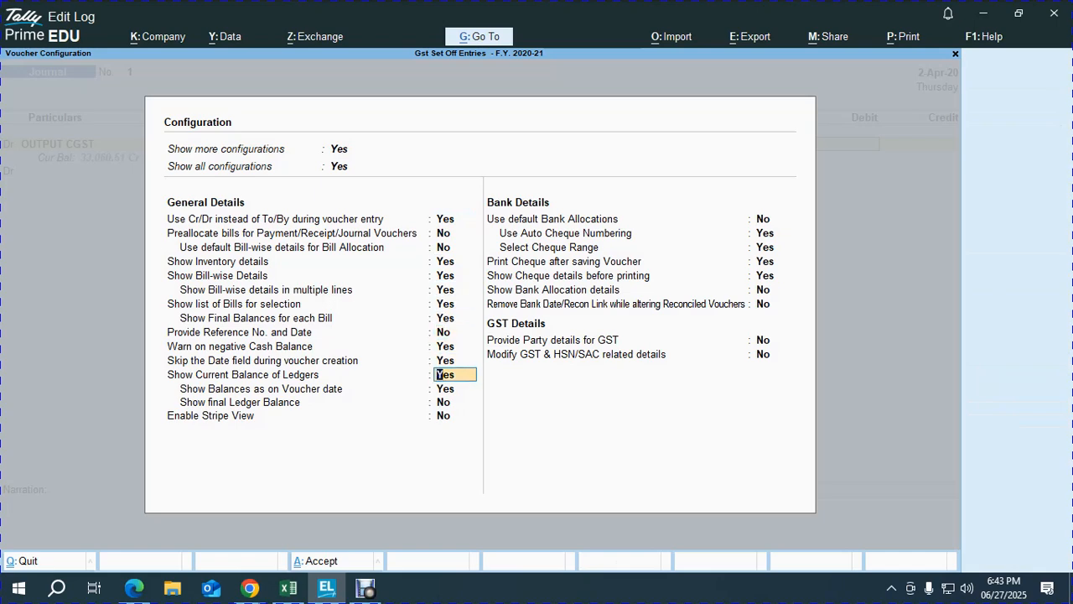
{"action": "key", "text": "Down"}
{"action": "type", "text": "n"}
{"action": "key", "text": "Return"}
{"action": "key", "text": "ctrl+a"}
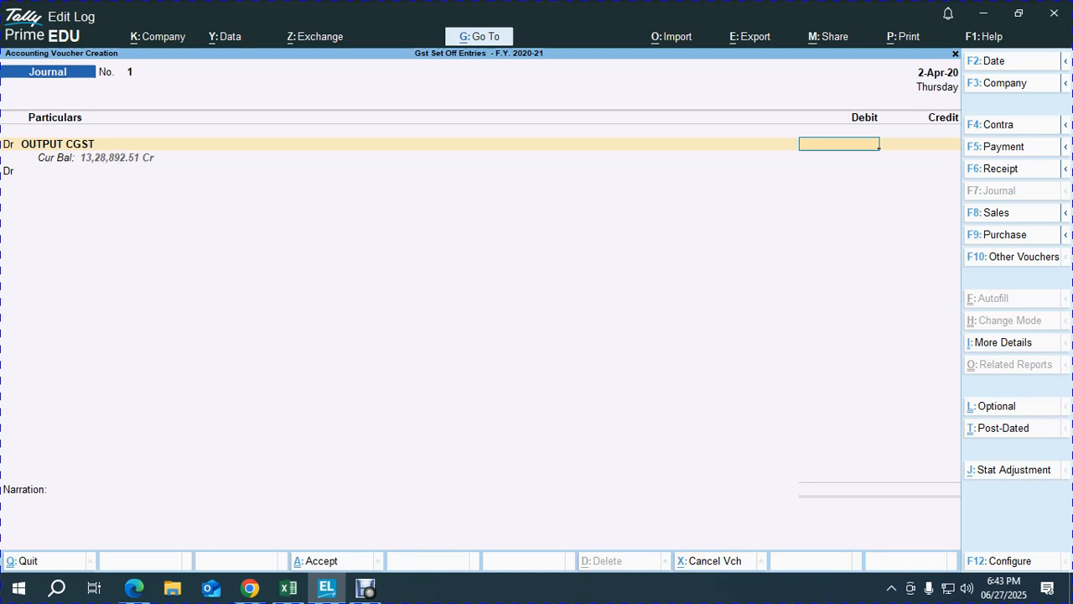
Step: Turn Show Balances as on Voucher date back to Yes in the voucher configuration and save it
{"action": "key", "text": "F12"}
{"action": "key", "text": "Down"}
{"action": "key", "text": "Down"}
{"action": "key", "text": "Down"}
{"action": "key", "text": "Down"}
{"action": "key", "text": "Down"}
{"action": "key", "text": "Down"}
{"action": "key", "text": "Down"}
{"action": "key", "text": "Down"}
{"action": "key", "text": "Down"}
{"action": "key", "text": "Down"}
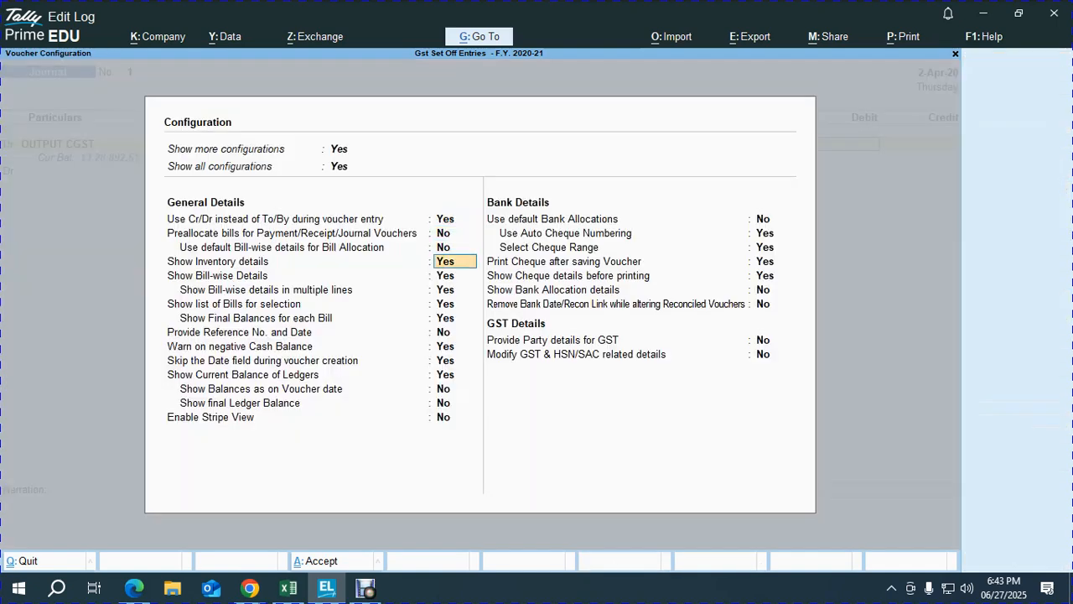
{"action": "key", "text": "Down"}
{"action": "key", "text": "Down"}
{"action": "type", "text": "y"}
{"action": "key", "text": "Return"}
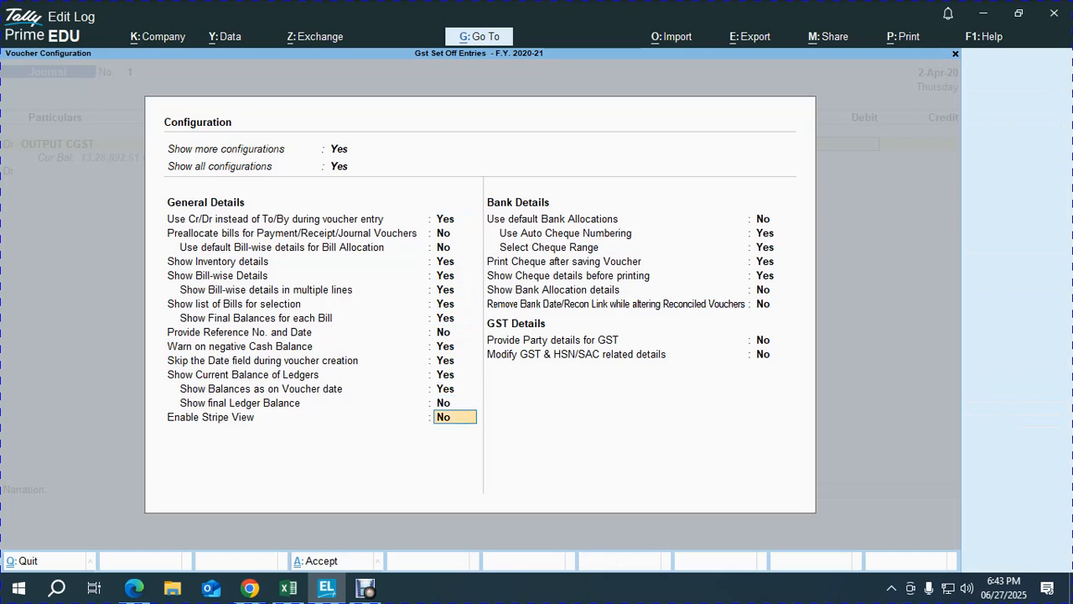
{"action": "key", "text": "Return"}
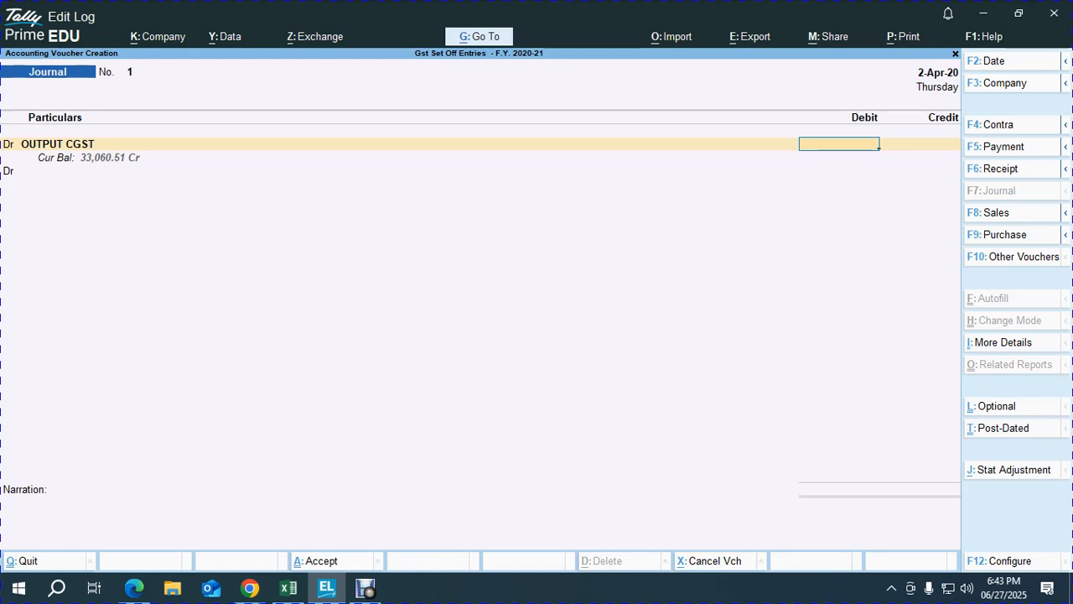
Step: Debit OUTPUT CGST with 33060.51, and add OUTPUT SGST as a second debit of 33060.51
{"action": "type", "text": "33060.51"}
{"action": "key", "text": "Return"}
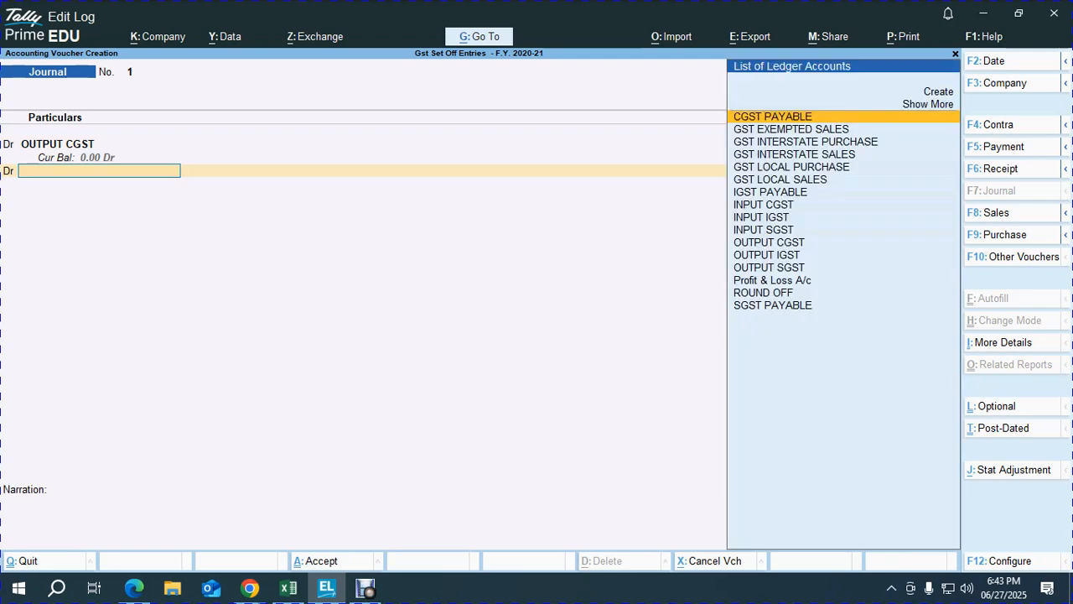
{"action": "type", "text": "Out"}
{"action": "key", "text": "Down"}
{"action": "key", "text": "Down"}
{"action": "key", "text": "Return"}
{"action": "type", "text": "33060.51"}
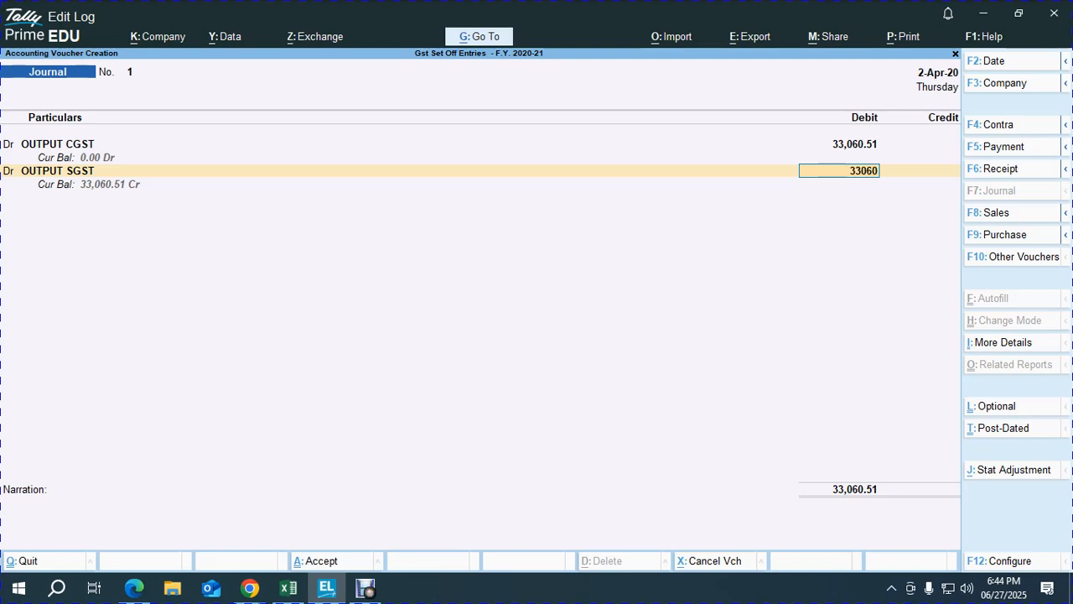
{"action": "key", "text": "Return"}
{"action": "key", "text": "Return"}
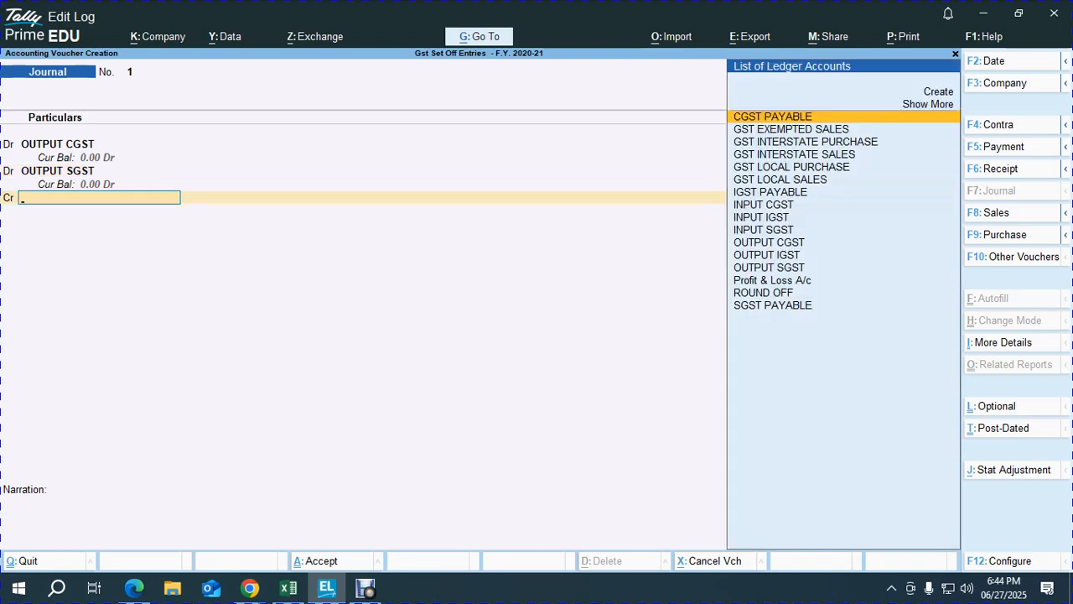
Step: Switch to the GSTR-3B PDF and examine the taxes paid through ITC and in cash on page 3
{"action": "key", "text": "alt+Tab"}
{"action": "scroll", "coordinate": [536, 335], "scroll_direction": "down", "scroll_amount": 6}
{"action": "scroll", "coordinate": [530, 330], "scroll_direction": "down", "scroll_amount": 12}
{"action": "scroll", "coordinate": [531, 329], "scroll_direction": "down", "scroll_amount": 1}
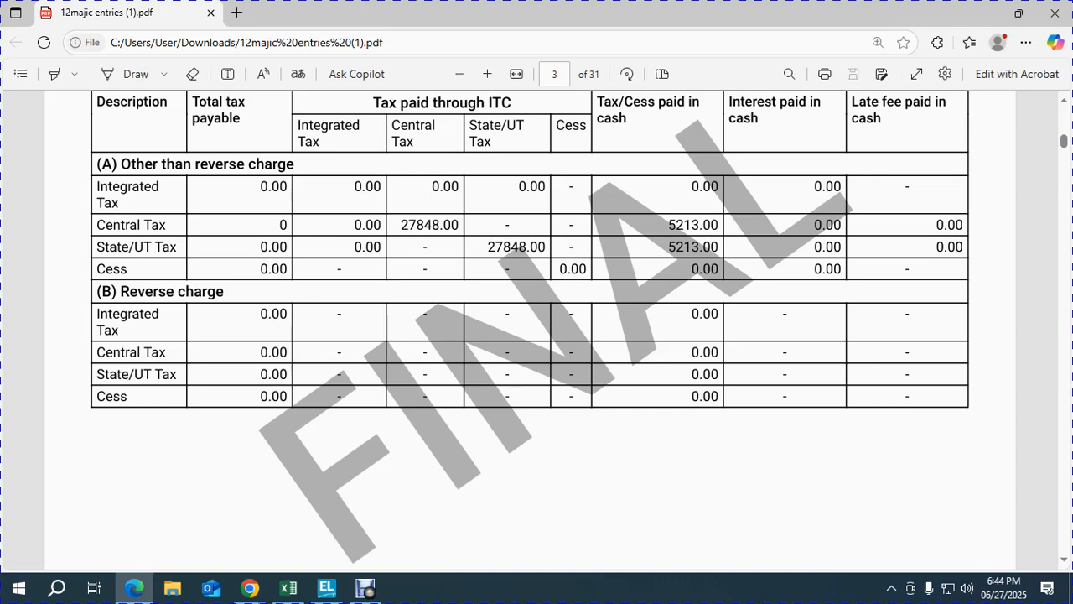
Step: Credit INPUT CGST in the TallyPrime journal with 27848, the Central Tax paid through ITC in the GSTR-3B PDF
{"action": "key", "text": "alt+Tab"}
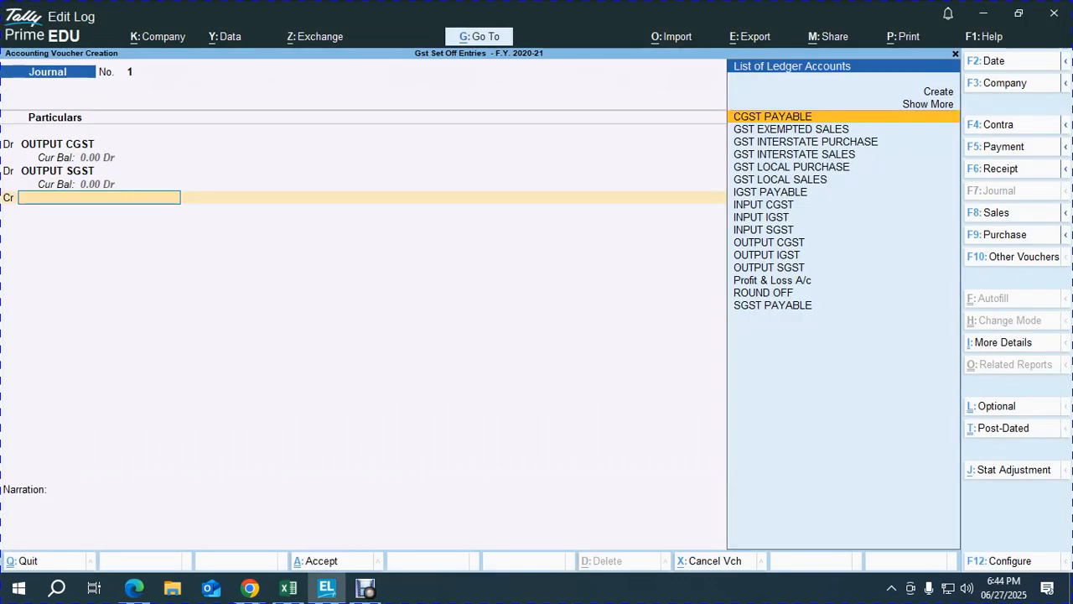
{"action": "type", "text": "in"}
{"action": "key", "text": "Down"}
{"action": "key", "text": "Up"}
{"action": "key", "text": "Return"}
{"action": "key", "text": "alt+Tab"}
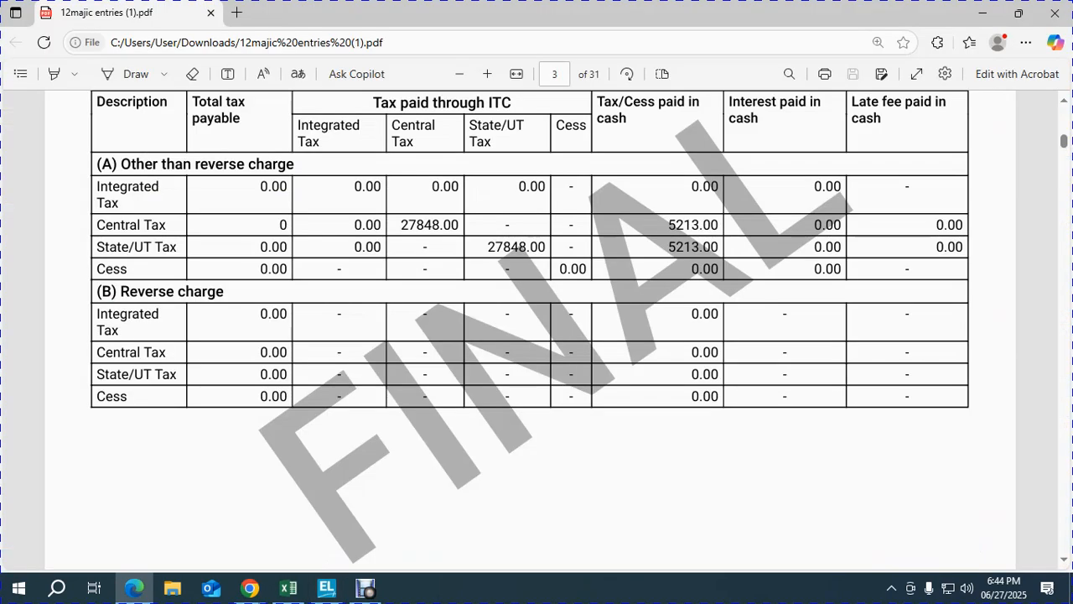
{"action": "double_click", "coordinate": [430, 225]}
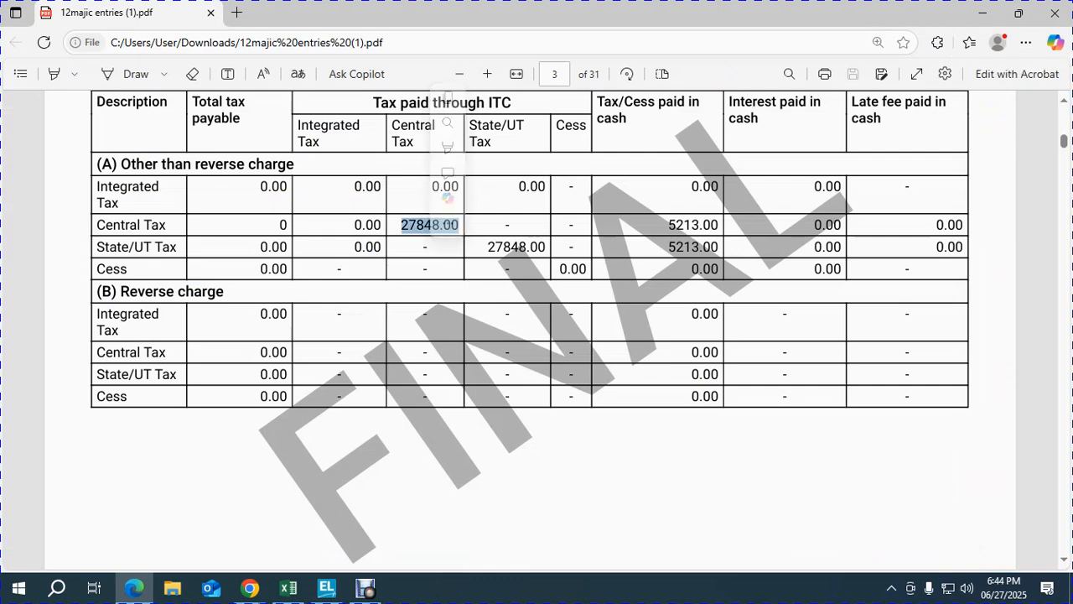
{"action": "key", "text": "alt+Tab"}
{"action": "type", "text": "27848"}
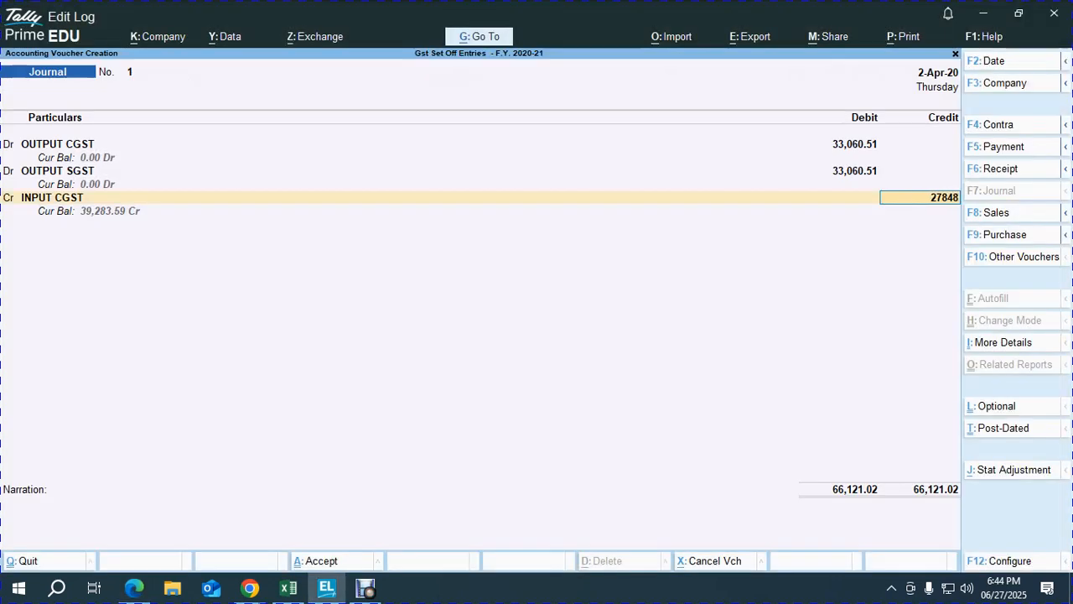
{"action": "key", "text": "Return"}
Step: Credit INPUT SGST with 27848 in the same journal voucher
{"action": "type", "text": "In"}
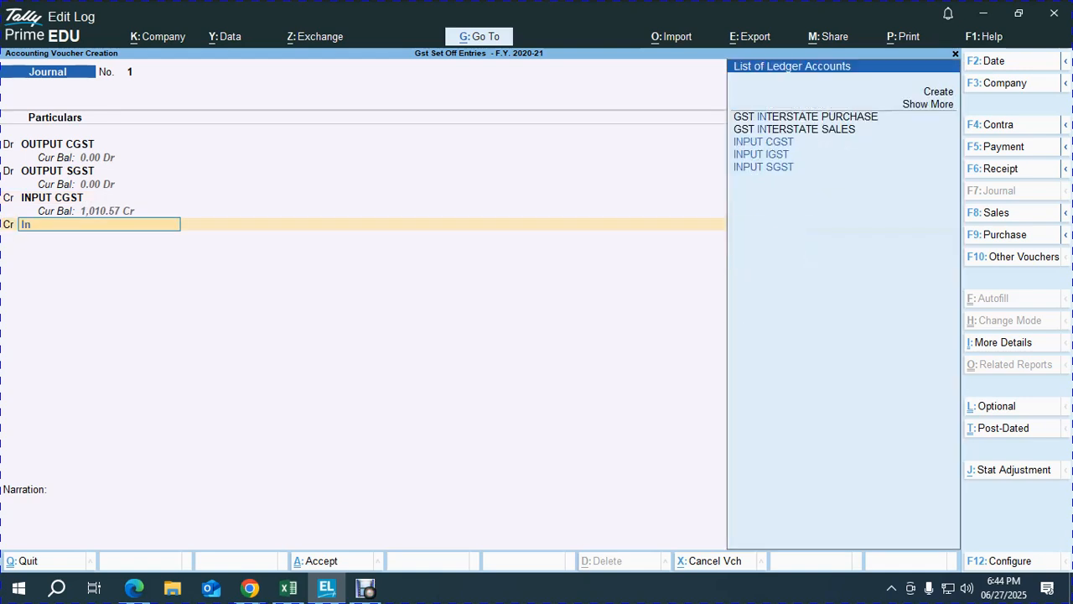
{"action": "key", "text": "Down"}
{"action": "key", "text": "Down"}
{"action": "key", "text": "Down"}
{"action": "key", "text": "Down"}
{"action": "key", "text": "Return"}
{"action": "type", "text": "27848"}
{"action": "key", "text": "Return"}
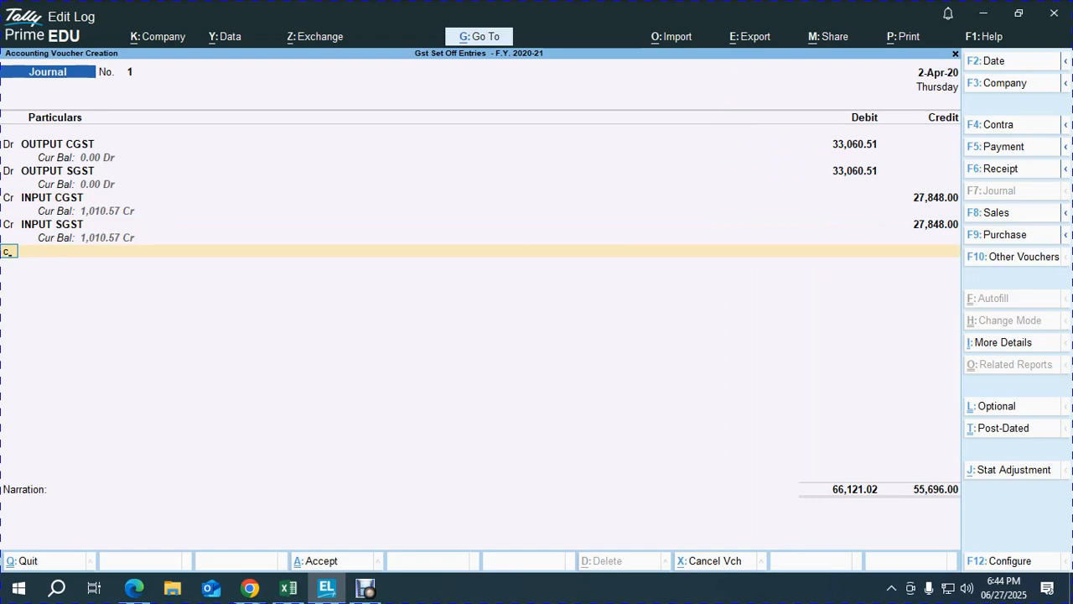
Step: Credit CGST PAYABLE with 5213, the Central Tax paid in cash according to the GSTR-3B PDF
{"action": "key", "text": "Return"}
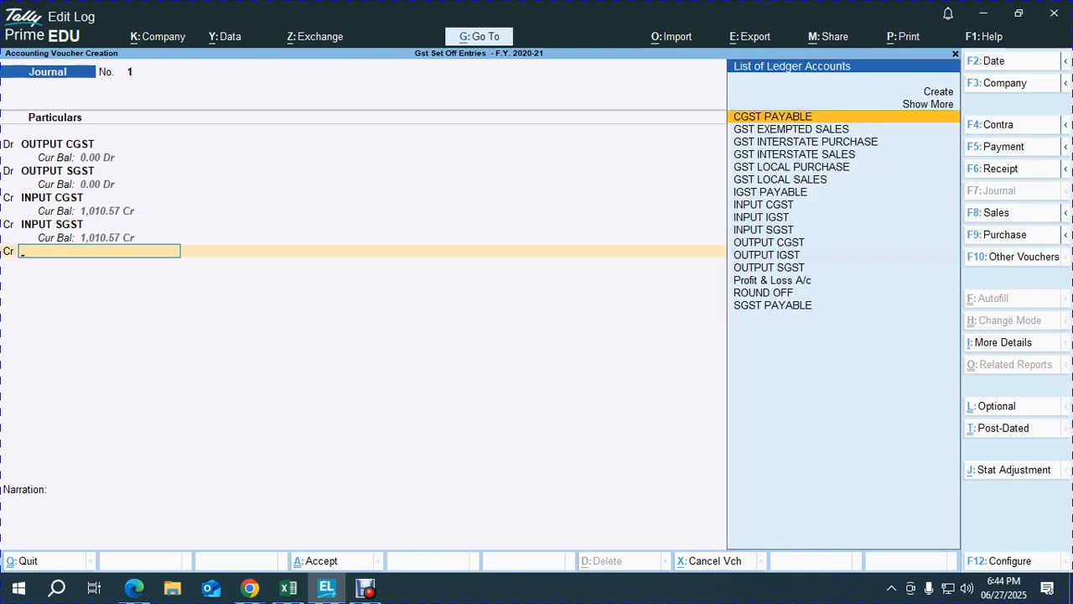
{"action": "type", "text": "cg"}
{"action": "key", "text": "Return"}
{"action": "key", "text": "alt+Tab"}
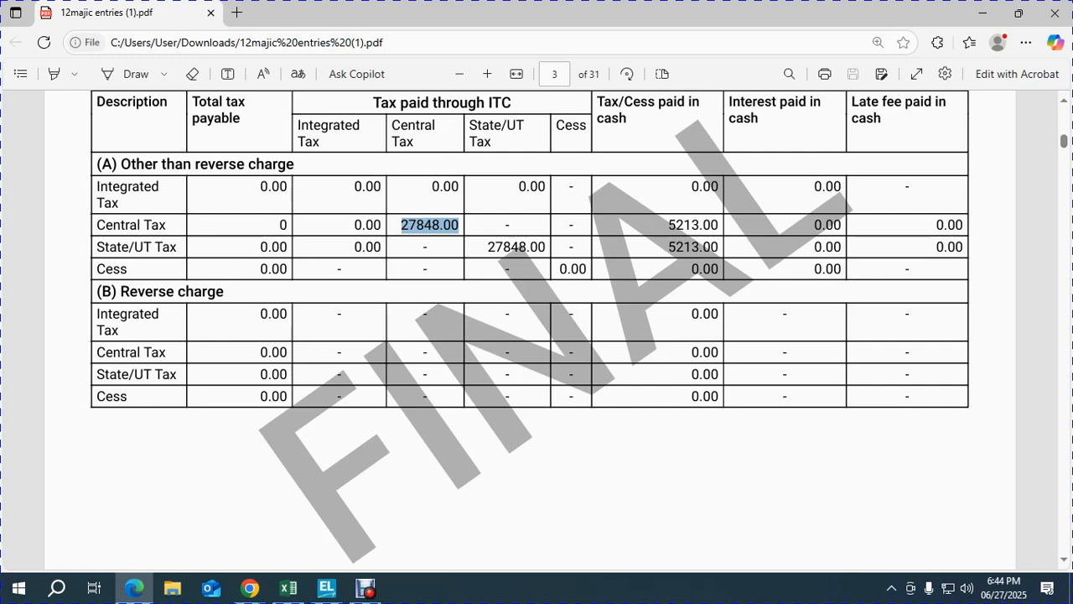
{"action": "key", "text": "alt+Tab"}
{"action": "type", "text": "5"}
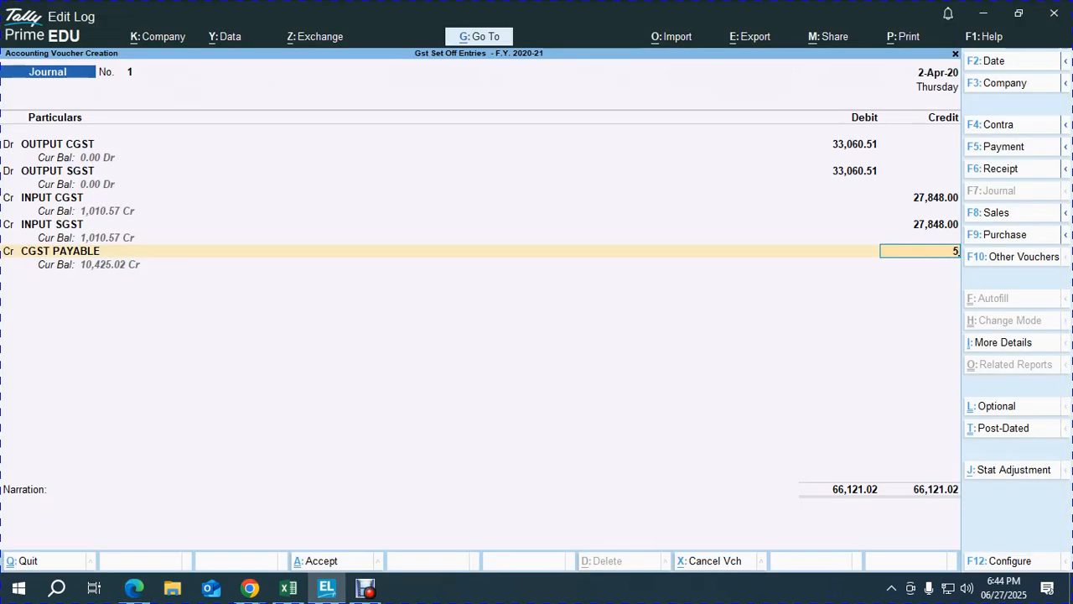
{"action": "type", "text": ",213"}
{"action": "key", "text": "Return"}
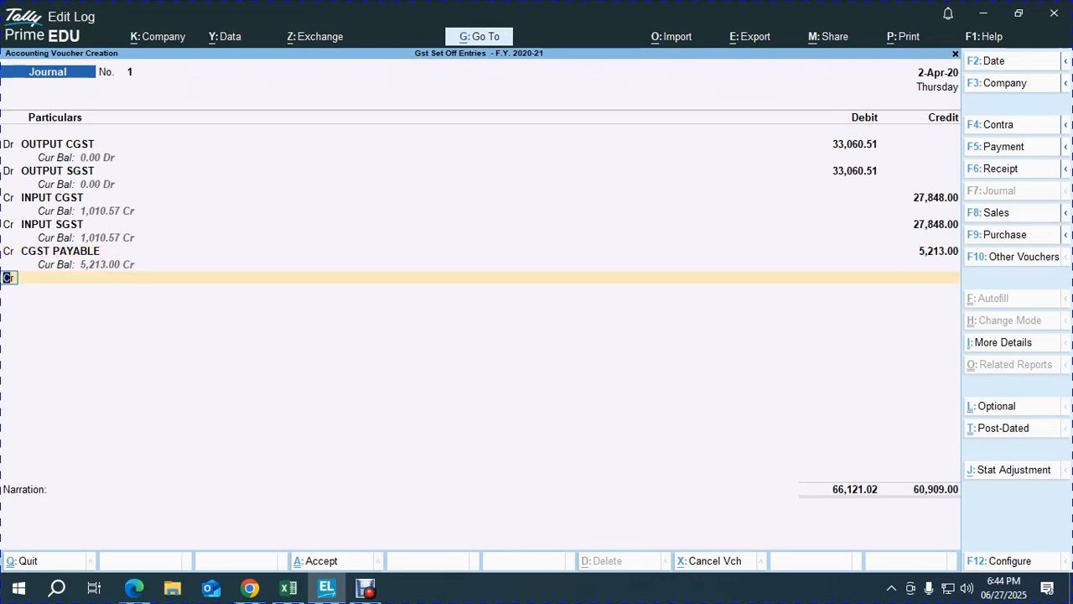
Step: Add SGST PAYABLE to the journal as a credit of 5213
{"action": "type", "text": "sg"}
{"action": "key", "text": "Return"}
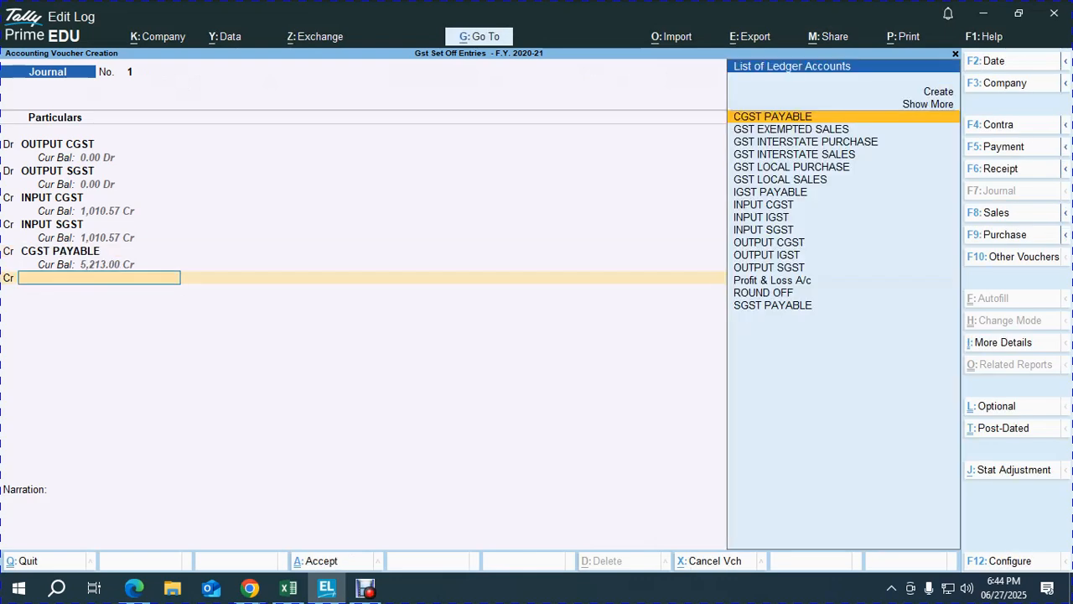
{"action": "type", "text": "sg"}
{"action": "key", "text": "Return"}
{"action": "type", "text": "5213"}
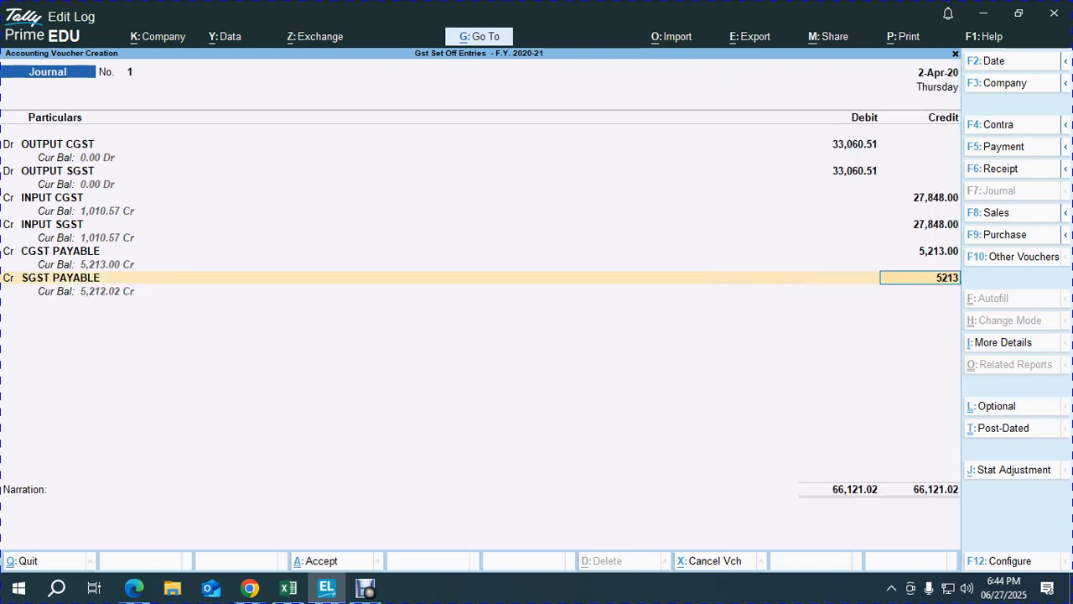
{"action": "key", "text": "Return"}
Step: Balance the journal with a 0.98 debit to ROUND OFF
{"action": "key", "text": "Return"}
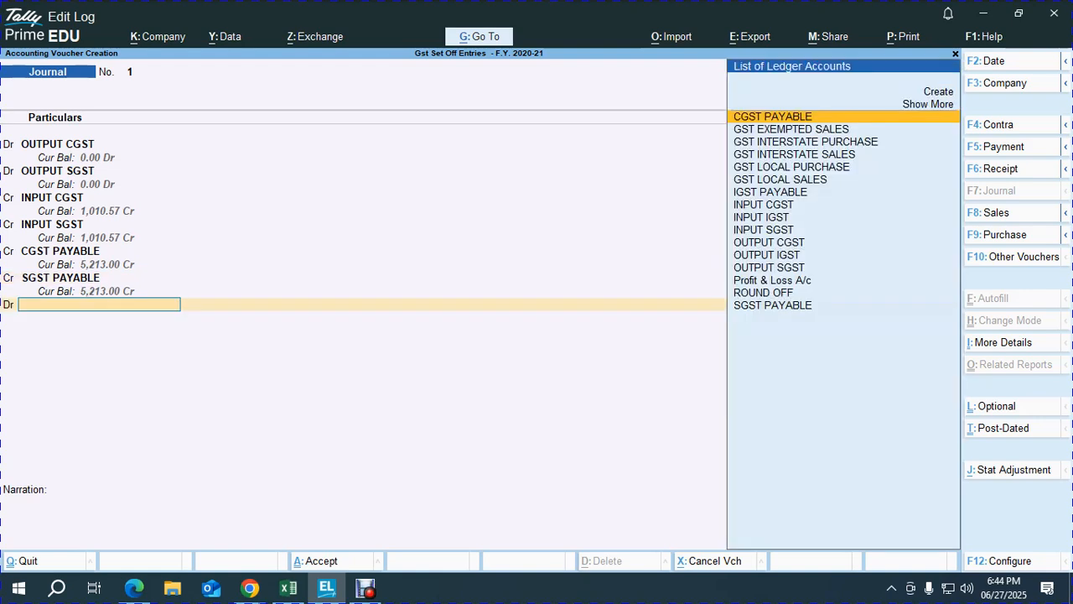
{"action": "type", "text": "rou"}
{"action": "key", "text": "Return"}
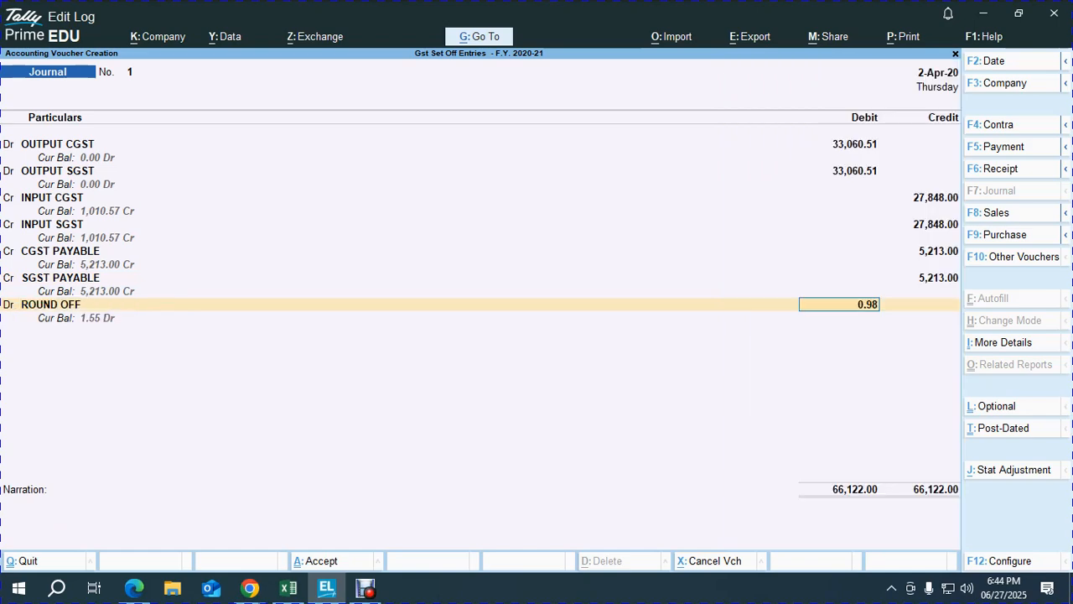
{"action": "key", "text": "Return"}
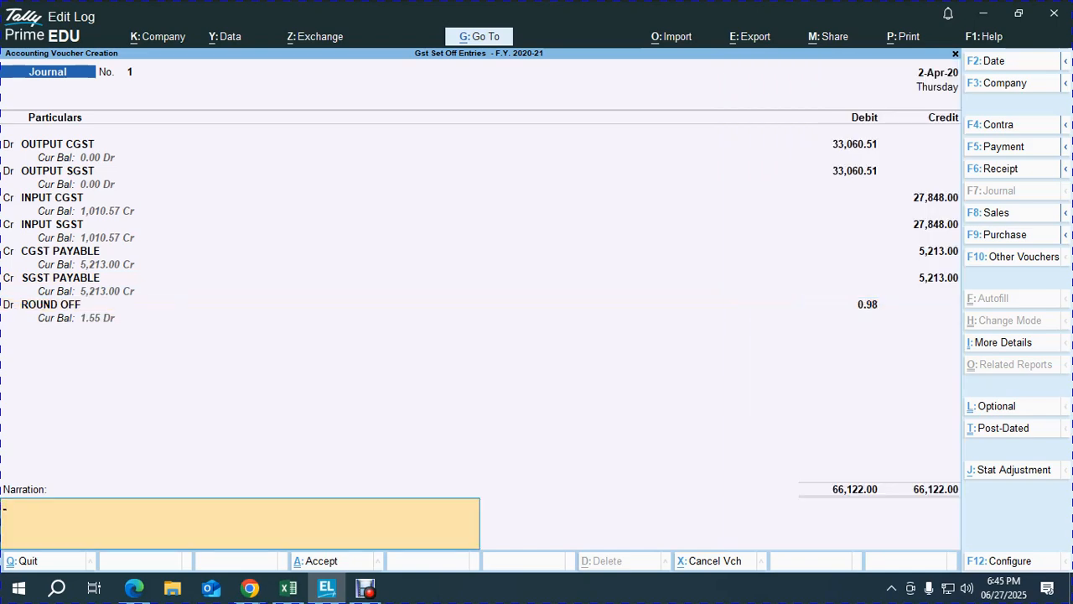
Step: Enter the narration APRIL 2020 SET OFF ENTRY and save the journal voucher
{"action": "type", "text": "APRI"}
{"action": "type", "text": "L 2020 S"}
{"action": "type", "text": "ETT"}
{"action": "type", "text": " OFF ENTRY"}
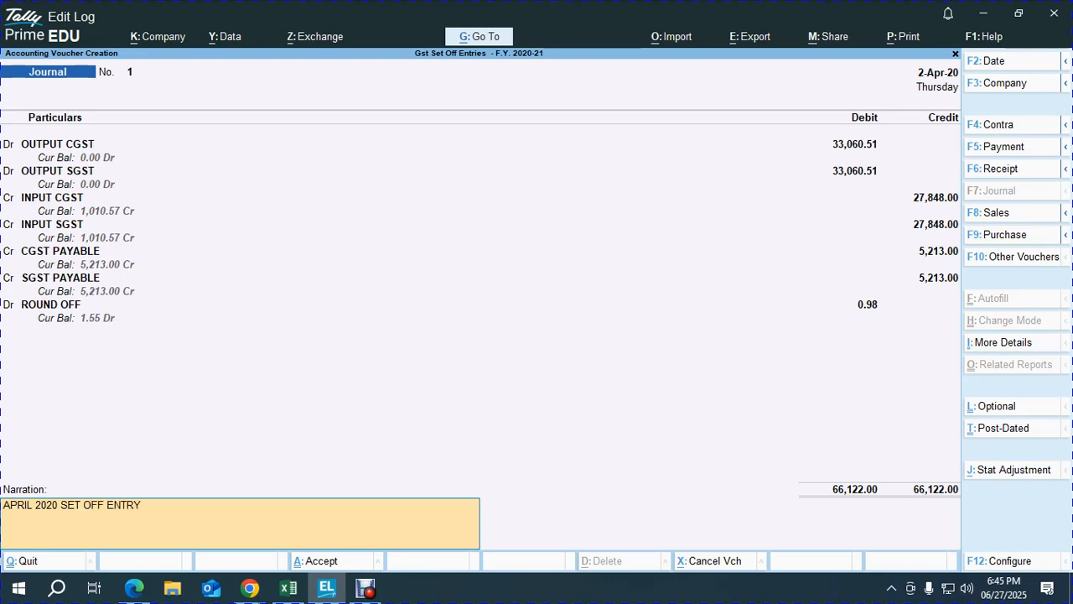
{"action": "key", "text": "Return"}
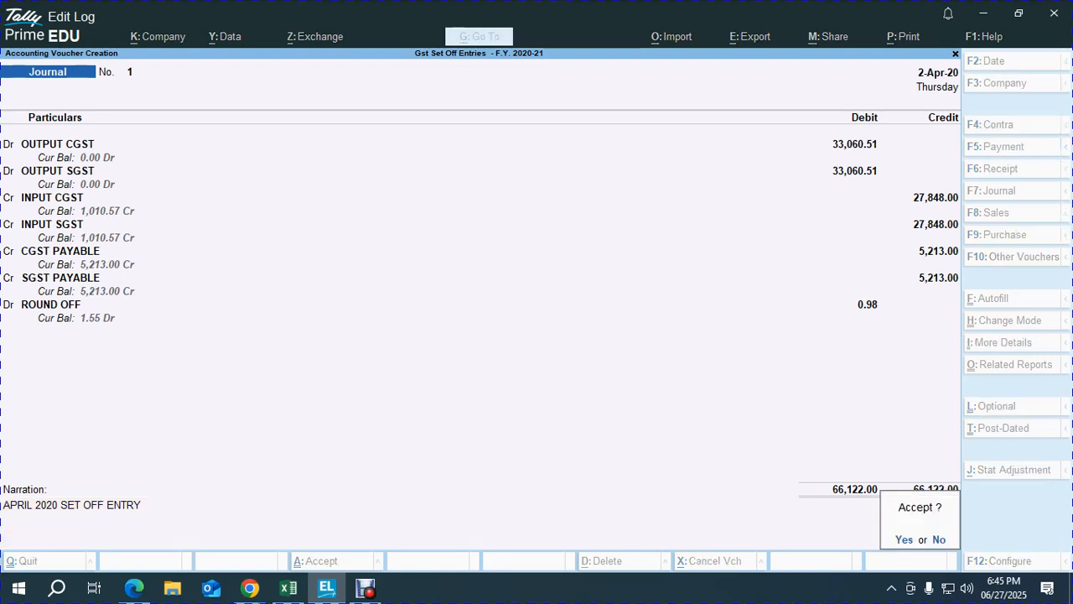
{"action": "key", "text": "Return"}
Step: Change the voucher date to 2-May-20 and start a payment voucher paid from PNB A/C
{"action": "key", "text": "F2"}
{"action": "key", "text": "BackSpace"}
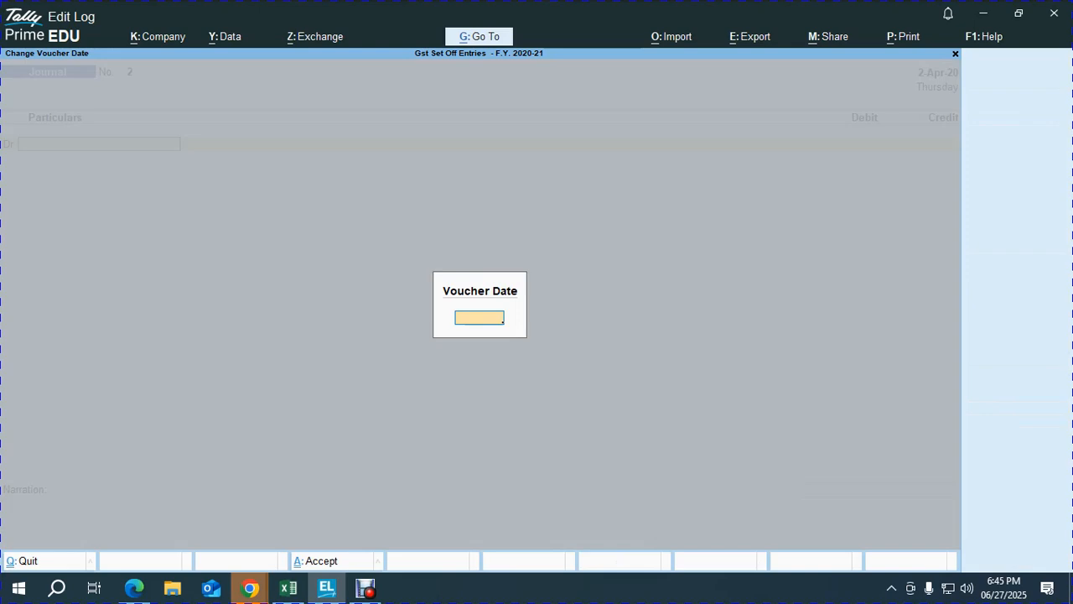
{"action": "type", "text": "2.6"}
{"action": "key", "text": "Return"}
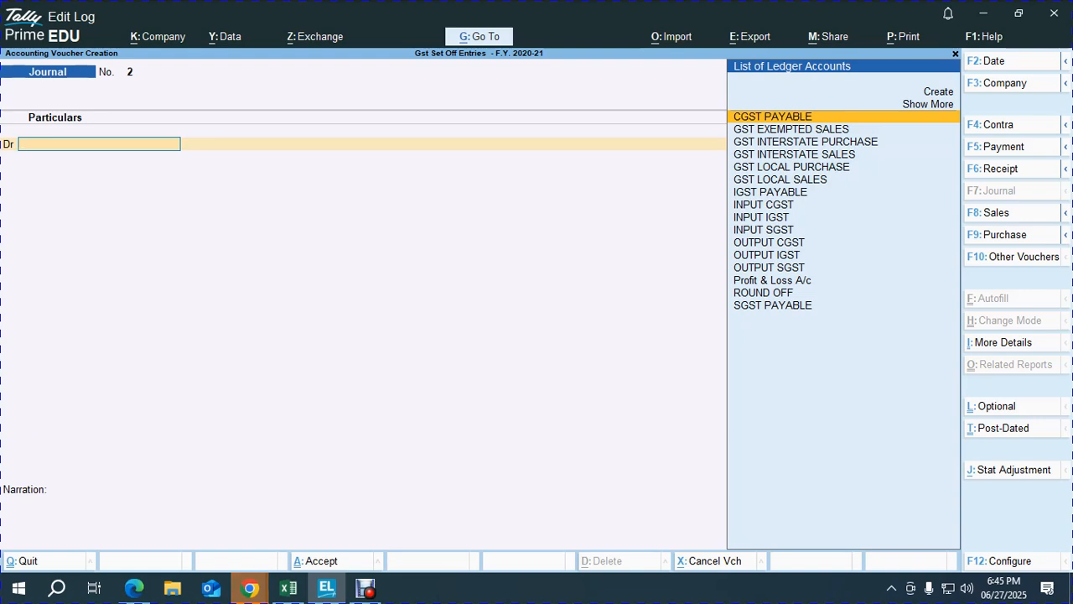
{"action": "key", "text": "F5"}
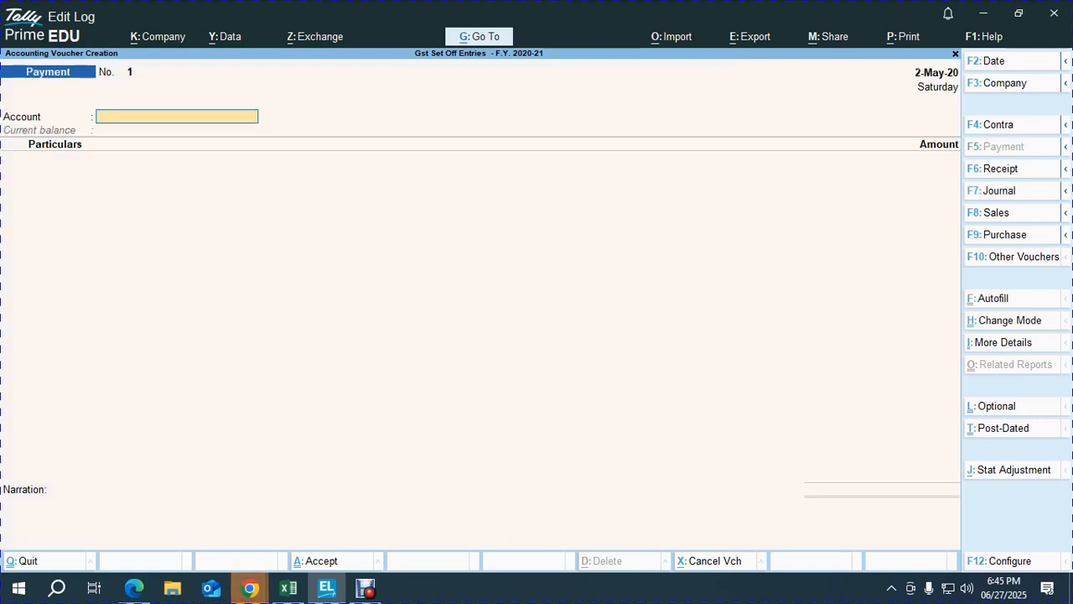
{"action": "type", "text": "P"}
{"action": "key", "text": "Return"}
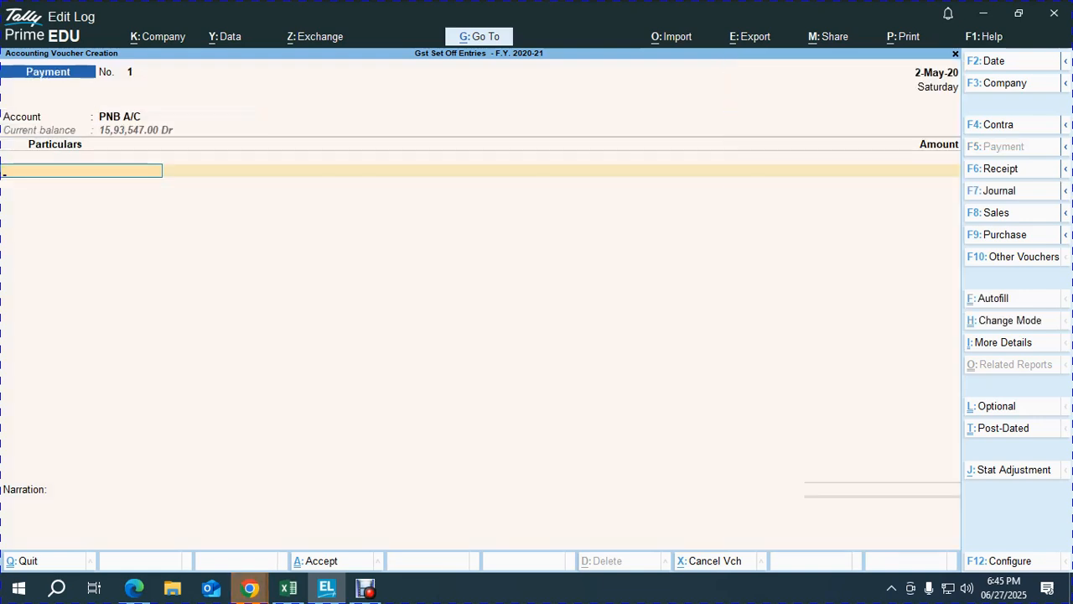
Step: Add CGST PAYABLE and SGST PAYABLE to the payment with 5213 each
{"action": "type", "text": "CGST"}
{"action": "key", "text": "Return"}
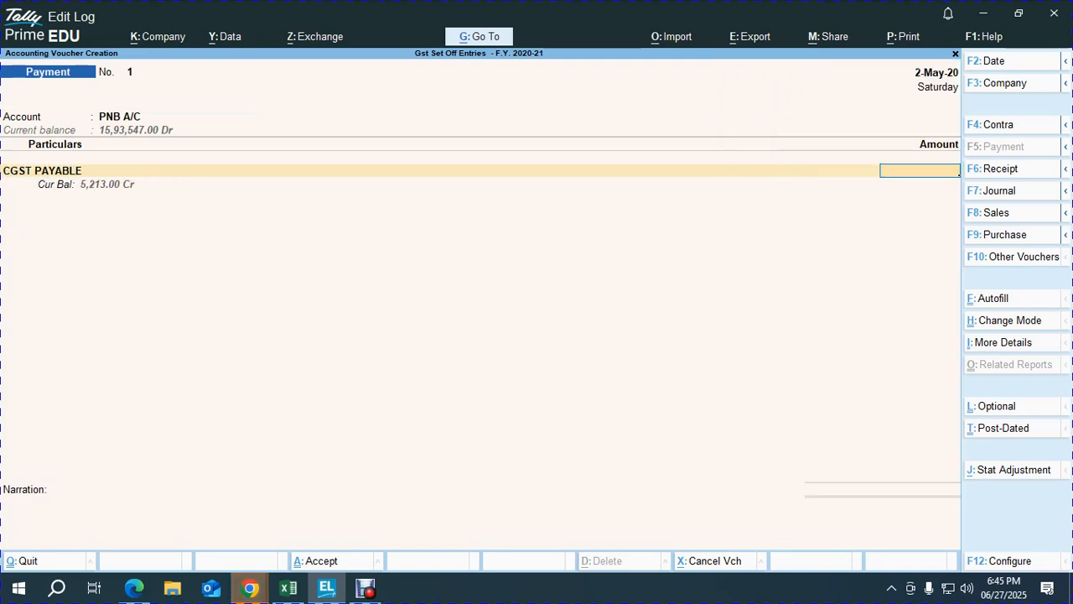
{"action": "type", "text": "5213"}
{"action": "key", "text": "Return"}
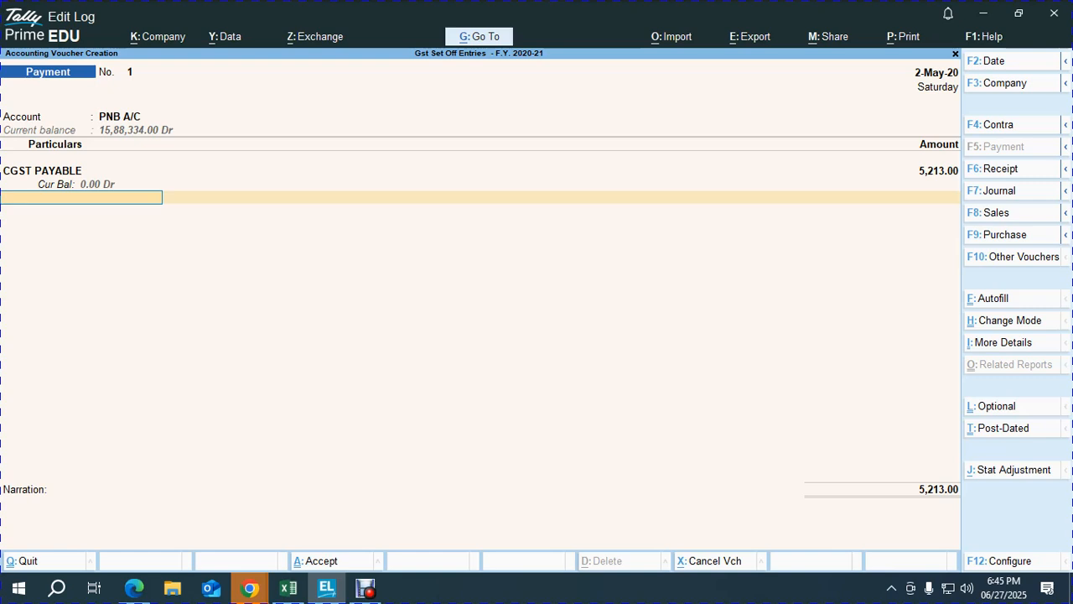
{"action": "type", "text": "SGST"}
{"action": "key", "text": "Return"}
{"action": "type", "text": "5213"}
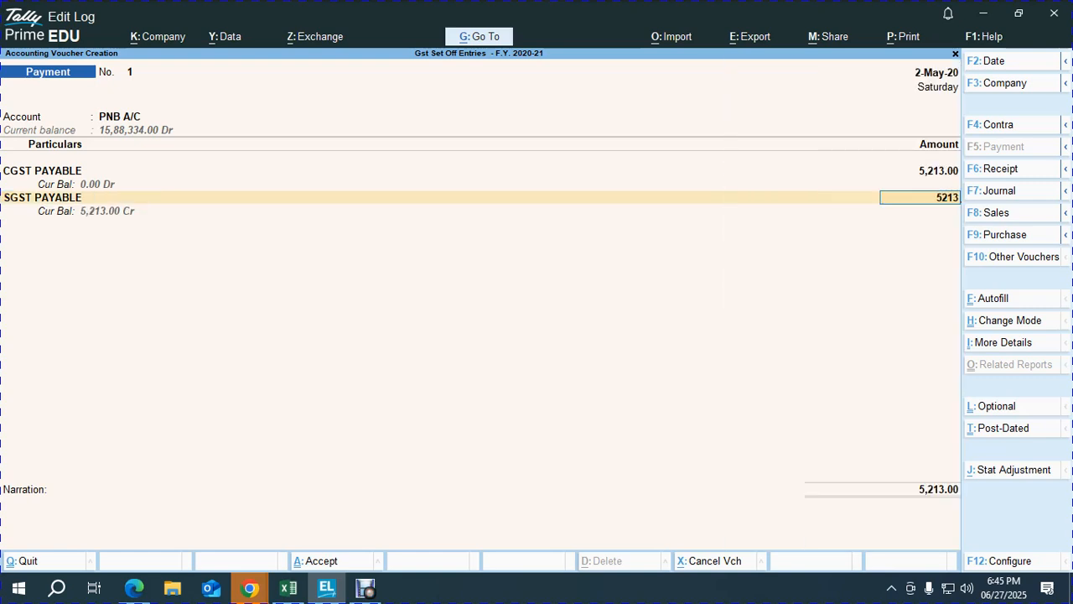
{"action": "key", "text": "Return"}
Step: Accept the cheque bank allocation of 10,426.00 for PNB A/C and save the payment voucher without a narration
{"action": "key", "text": "Return"}
{"action": "key", "text": "Return"}
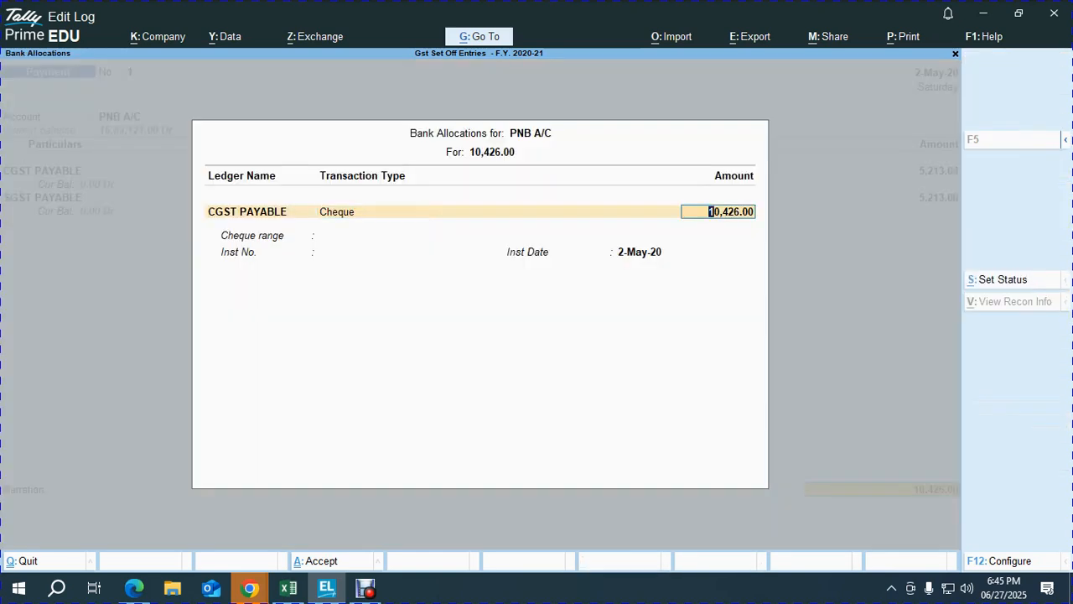
{"action": "key", "text": "Return"}
{"action": "key", "text": "Return"}
{"action": "key", "text": "Return"}
{"action": "key", "text": "Return"}
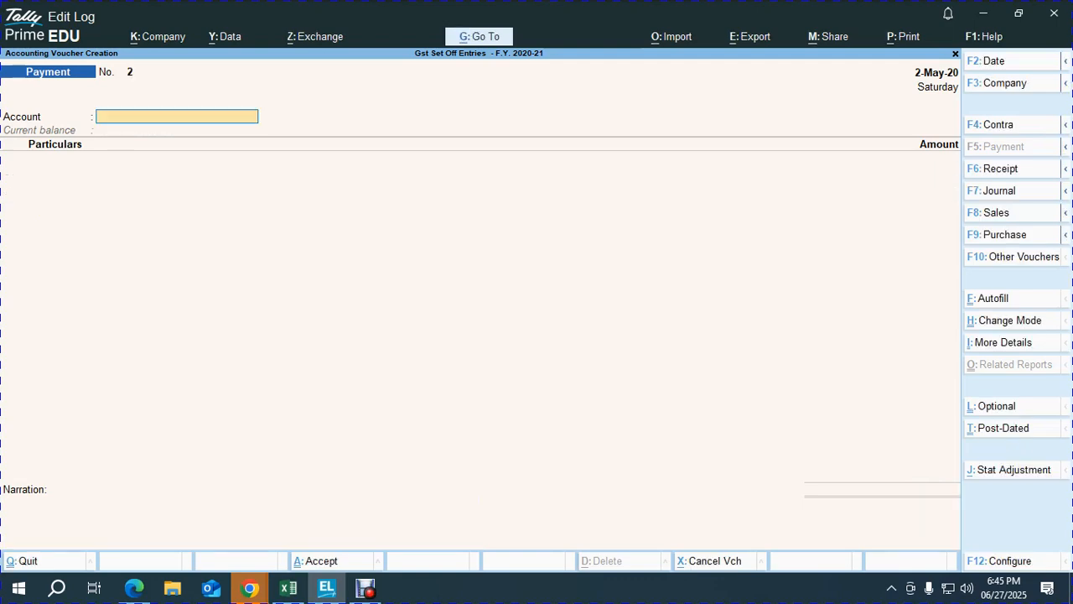
Step: Set the voucher date to 31-May-20 and start a new journal voucher
{"action": "key", "text": "F2"}
{"action": "type", "text": "31.5"}
{"action": "key", "text": "Return"}
{"action": "key", "text": "F7"}
Step: Debit OUTPUT CGST with 147801.00, copied from the Central Tax on outward taxable supplies in the May GSTR-3B
{"action": "type", "text": "OUT"}
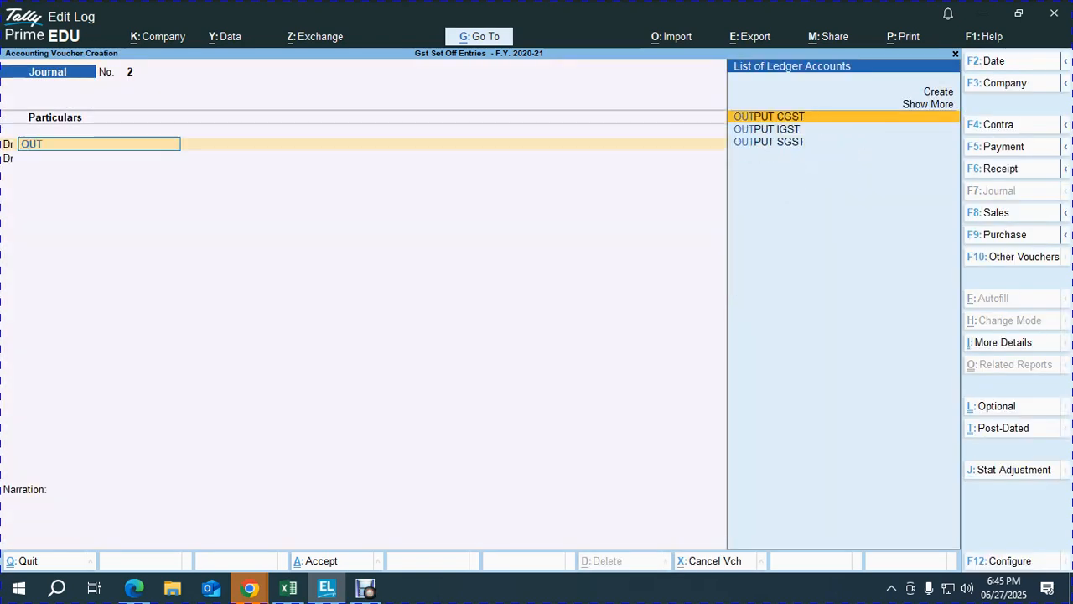
{"action": "key", "text": "Return"}
{"action": "key", "text": "alt+Tab"}
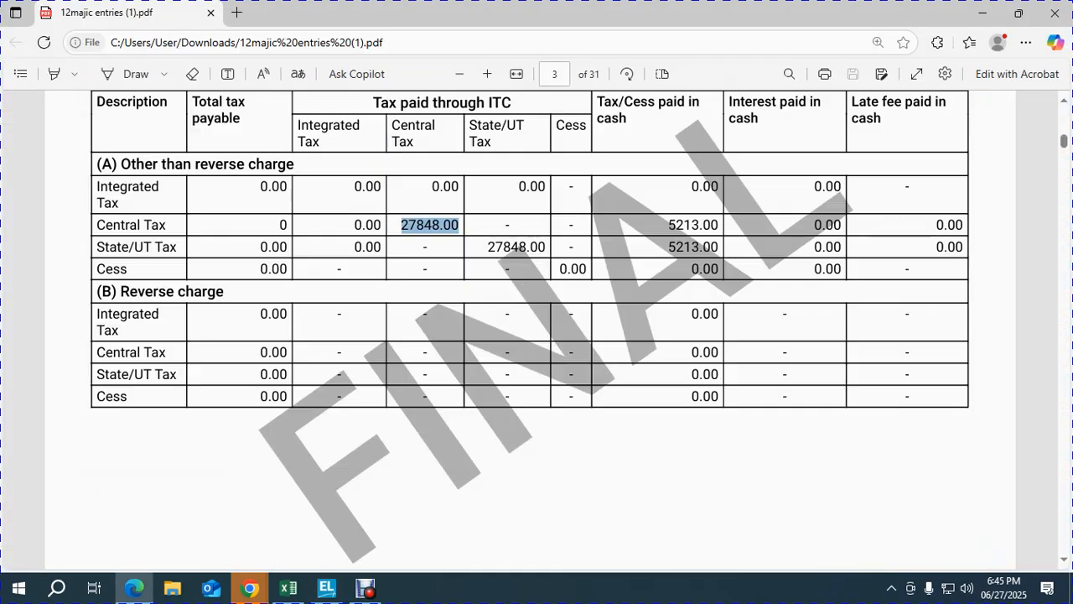
{"action": "scroll", "coordinate": [536, 336], "scroll_direction": "down", "scroll_amount": 10}
{"action": "scroll", "coordinate": [530, 330], "scroll_direction": "down", "scroll_amount": 3}
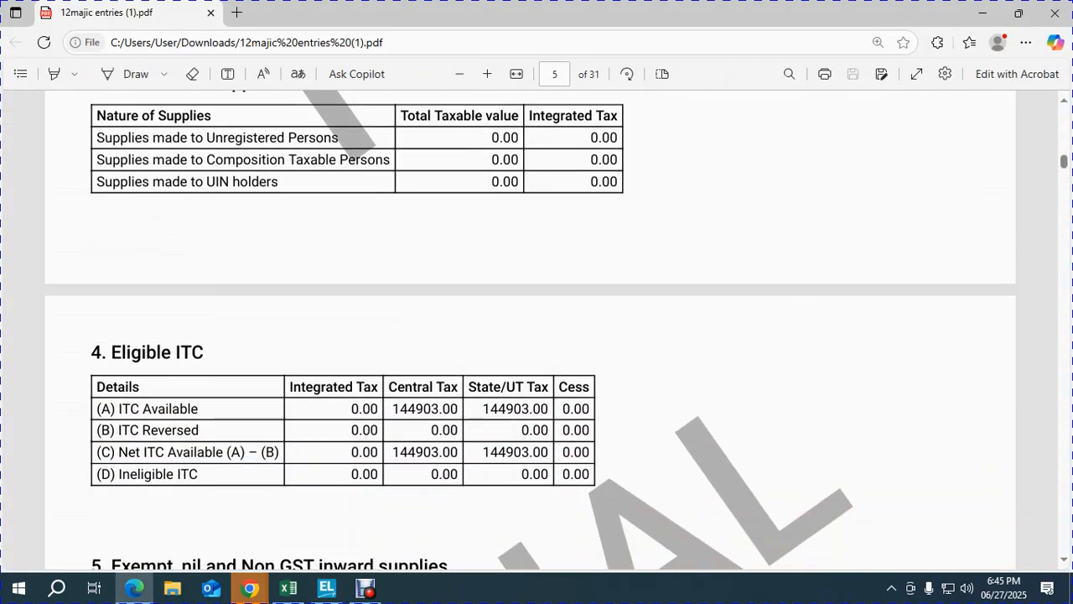
{"action": "scroll", "coordinate": [530, 329], "scroll_direction": "up", "scroll_amount": 5}
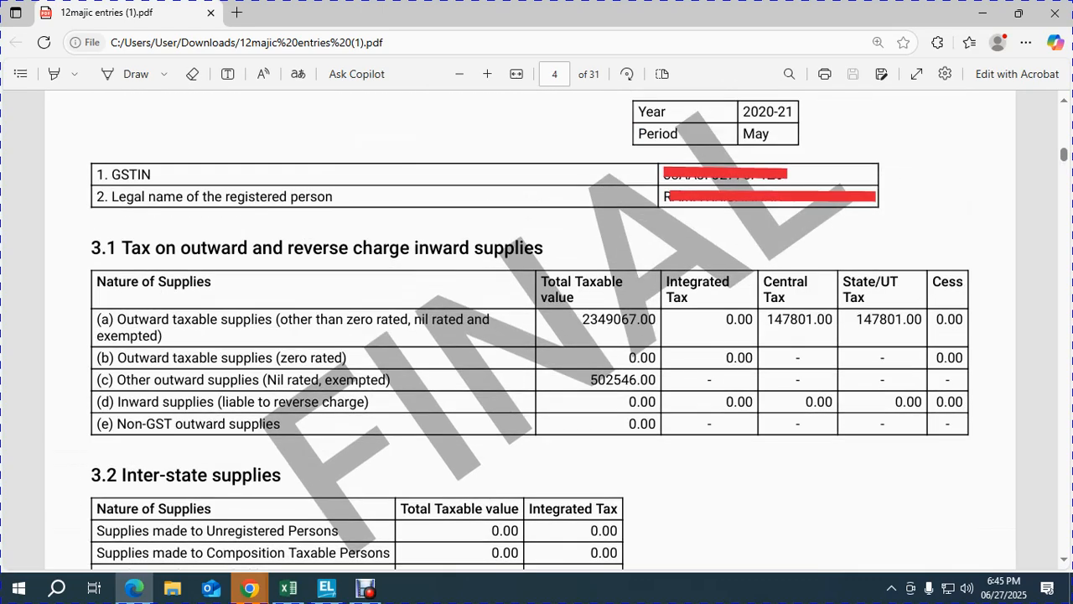
{"action": "double_click", "coordinate": [800, 319]}
{"action": "key", "text": "ctrl+c"}
{"action": "key", "text": "alt+Tab"}
{"action": "key", "text": "ctrl+alt+v"}
{"action": "key", "text": "Return"}
Step: Debit OUTPUT SGST with 1,47,801.00 as the second line of the May journal
{"action": "key", "text": "Return"}
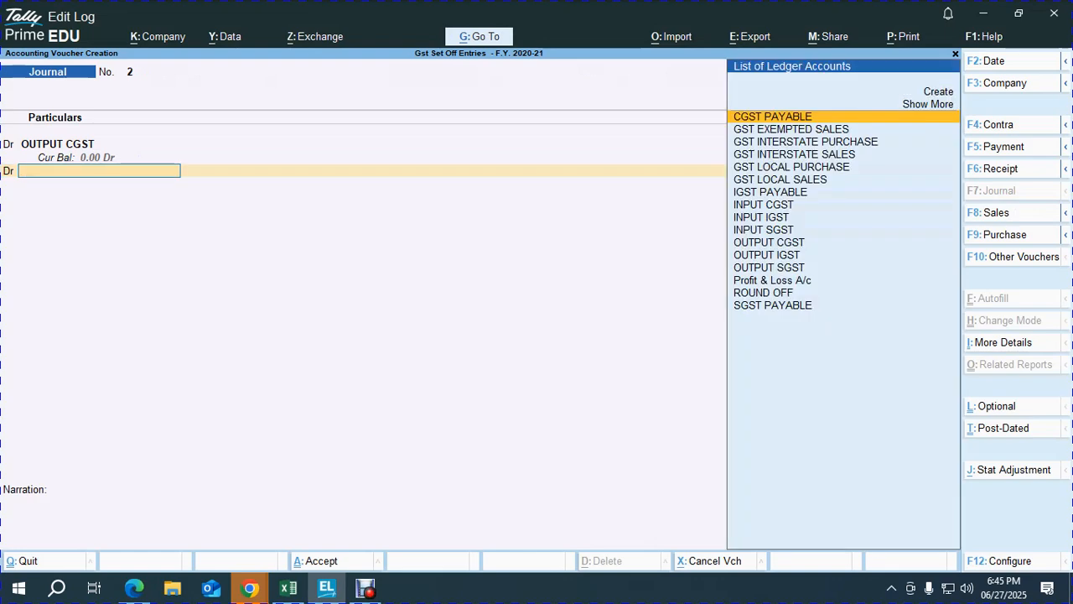
{"action": "type", "text": "OUT"}
{"action": "key", "text": "Down"}
{"action": "key", "text": "Down"}
{"action": "key", "text": "Return"}
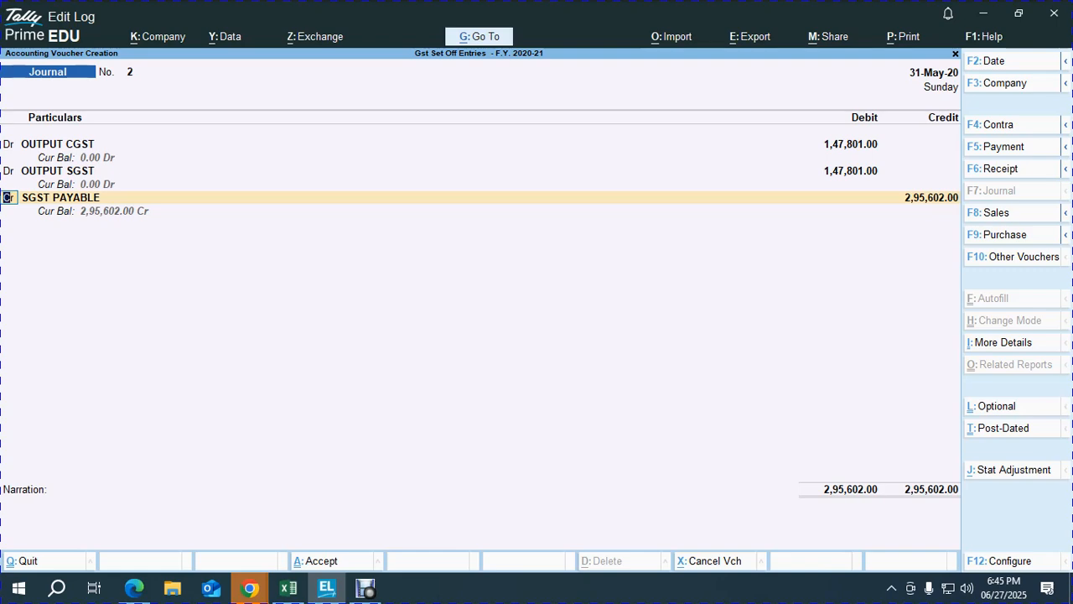
Step: Check the tax paid through ITC in the May GSTR-3B and credit INPUT CGST with 114903 as the journal's third line
{"action": "key", "text": "Return"}
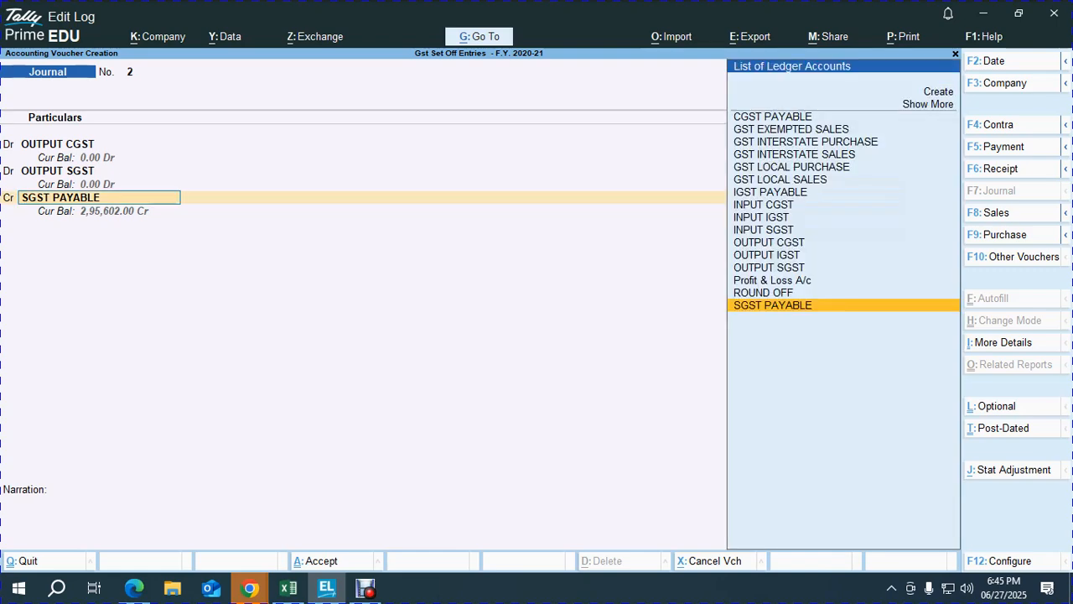
{"action": "type", "text": "INP"}
{"action": "key", "text": "Down"}
{"action": "key", "text": "Up"}
{"action": "key", "text": "Return"}
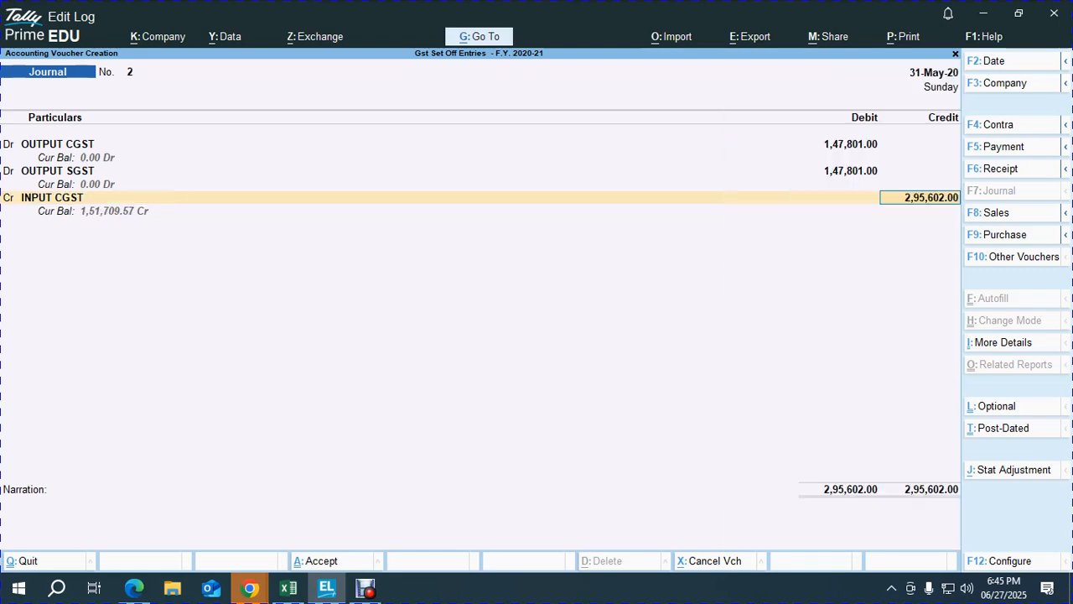
{"action": "key", "text": "alt+Tab"}
{"action": "scroll", "coordinate": [530, 327], "scroll_direction": "down", "scroll_amount": 15}
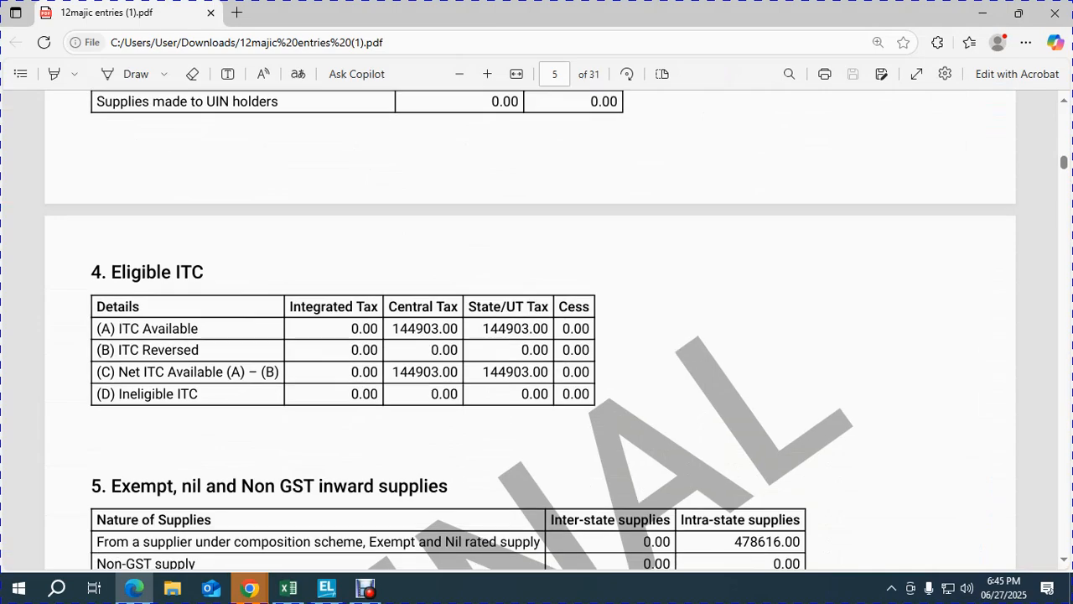
{"action": "scroll", "coordinate": [529, 330], "scroll_direction": "down", "scroll_amount": 3}
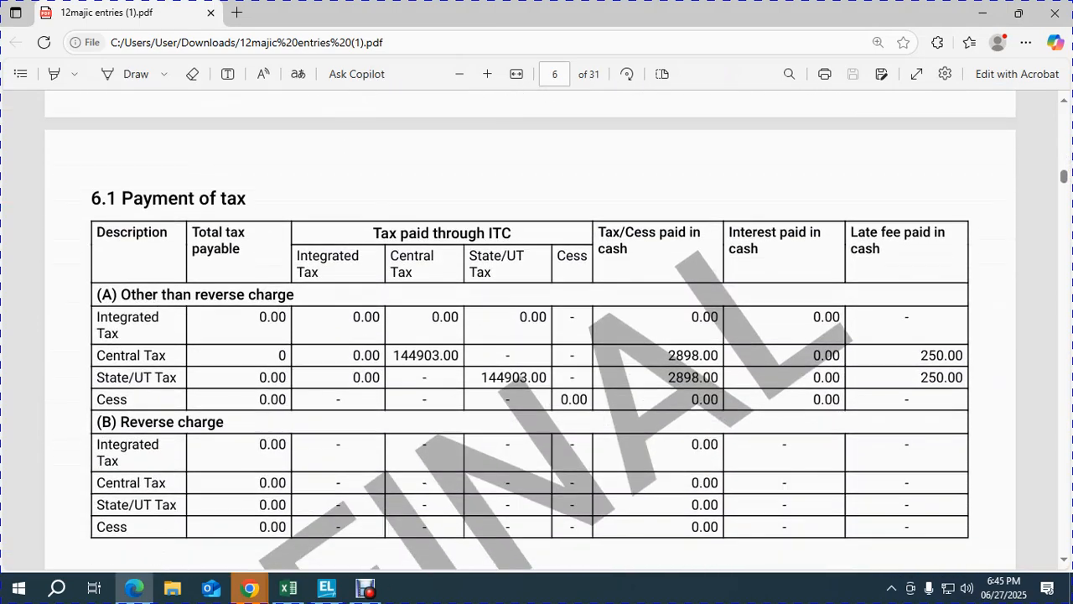
{"action": "key", "text": "alt+Tab"}
{"action": "type", "text": "114903"}
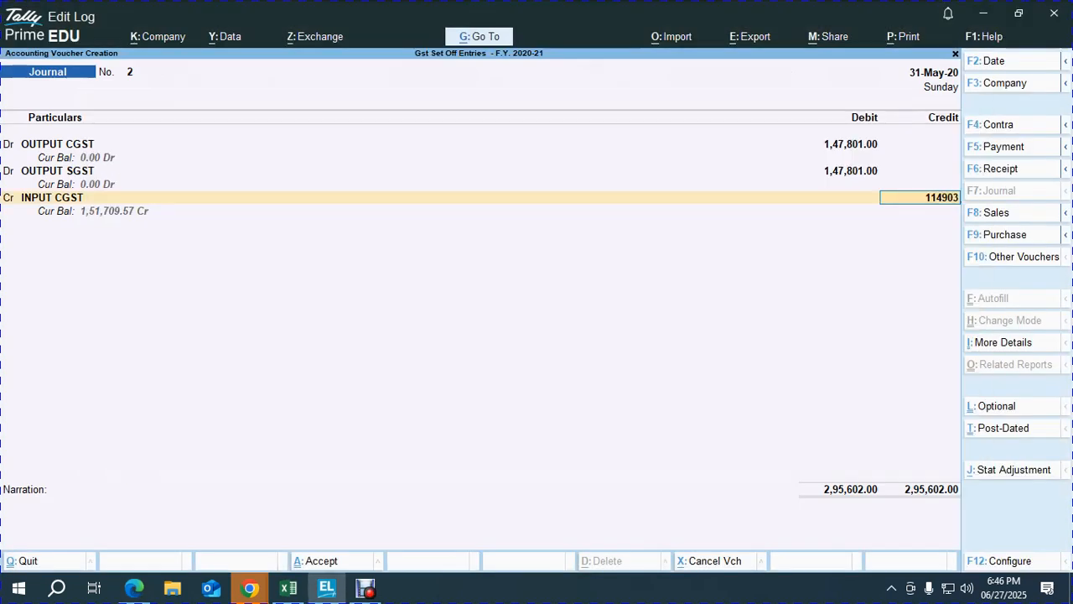
{"action": "key", "text": "Return"}
Step: Add INPUT SGST as the fourth journal line with a credit of 147801.00
{"action": "type", "text": "INI"}
{"action": "key", "text": "Down"}
{"action": "key", "text": "Down"}
{"action": "key", "text": "Return"}
{"action": "type", "text": "147801"}
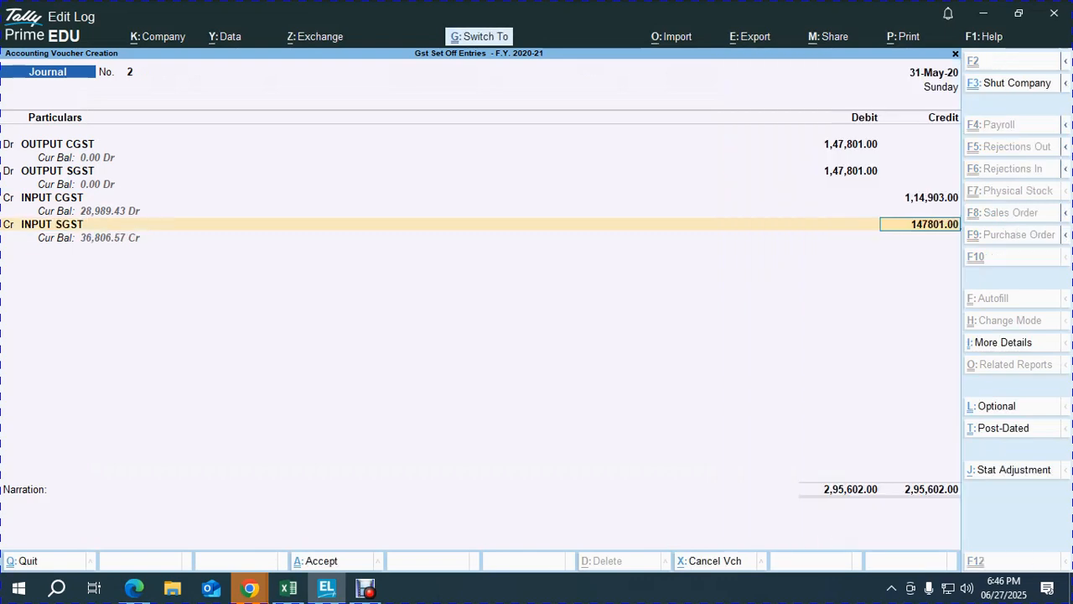
{"action": "key", "text": "Return"}
Step: Set the INPUT SGST credit to 144903, matching the State/UT Tax paid through ITC in the May GSTR-3B
{"action": "key", "text": "BackSpace"}
{"action": "type", "text": "1"}
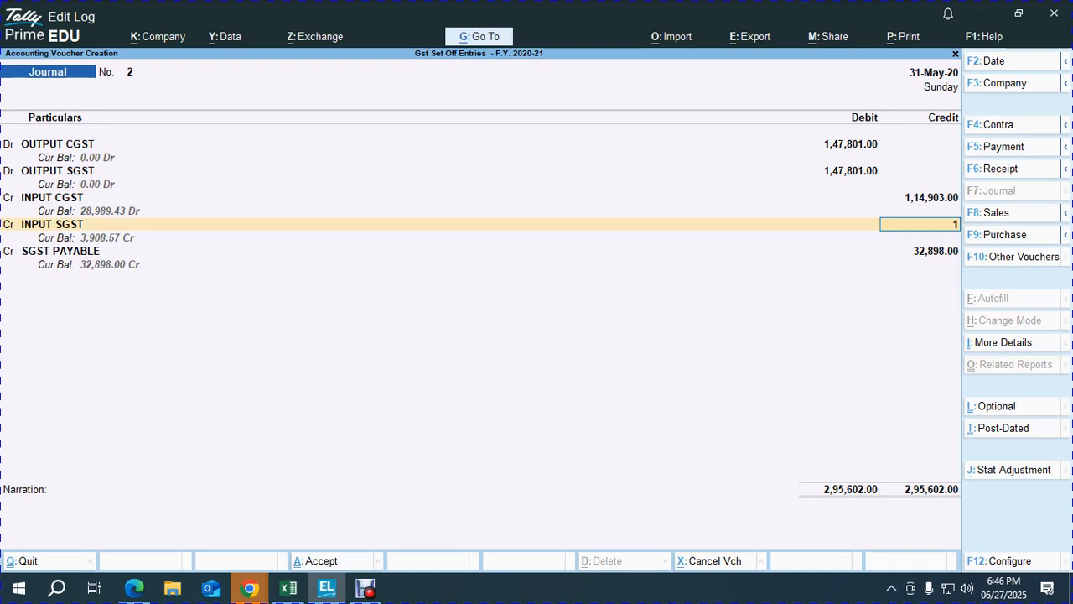
{"action": "key", "text": "alt+Tab"}
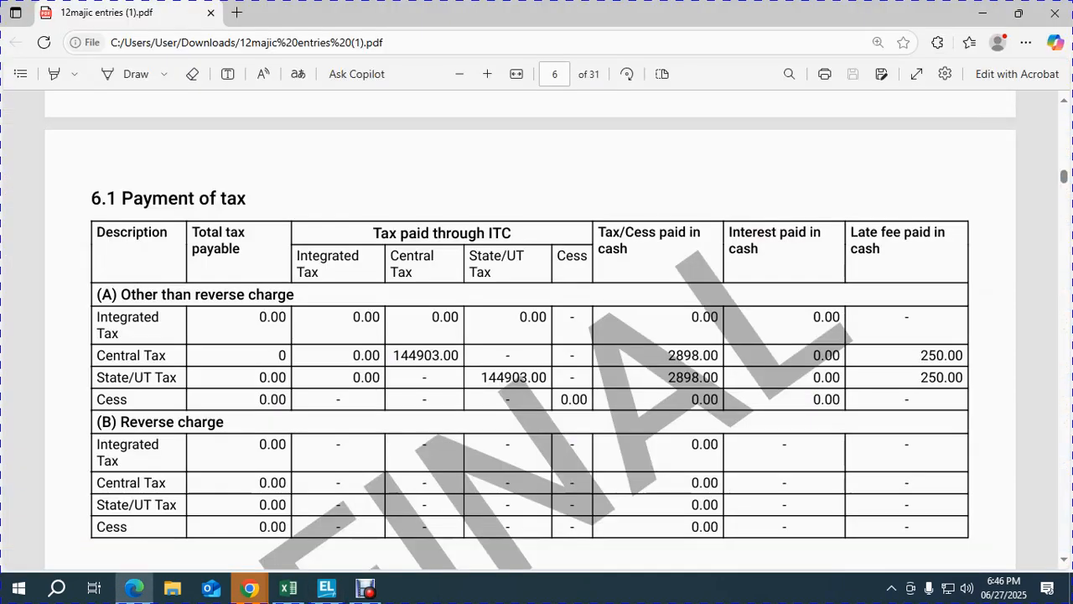
{"action": "key", "text": "alt+Tab"}
{"action": "type", "text": "44"}
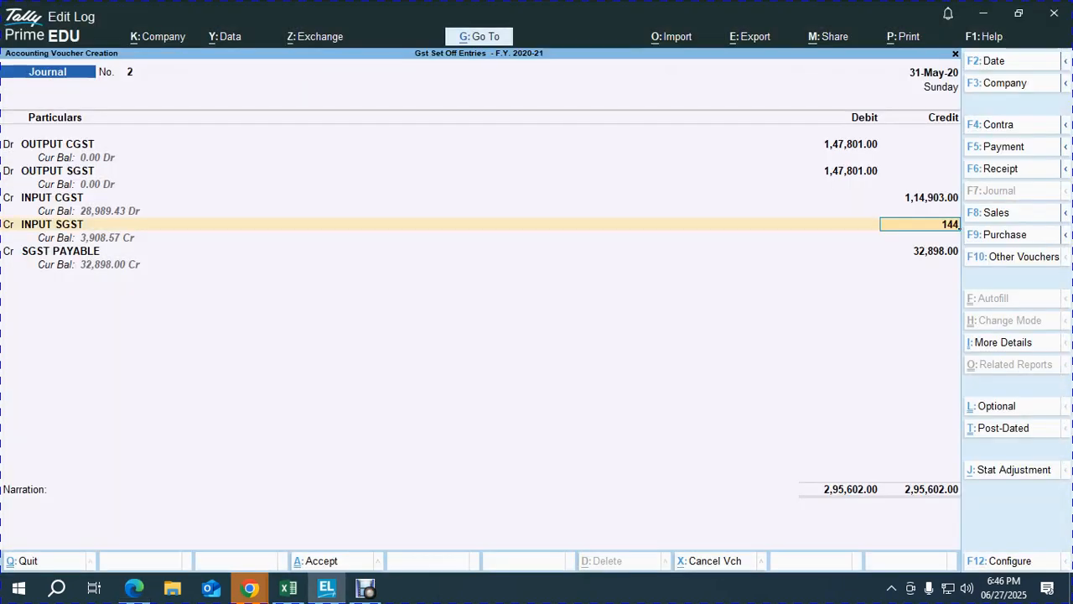
{"action": "key", "text": "alt+Tab"}
{"action": "key", "text": "alt+Tab"}
{"action": "type", "text": "903"}
{"action": "key", "text": "Return"}
Step: Correct the INPUT CGST credit to 144903 and continue to the journal's fifth line
{"action": "key", "text": "Up"}
{"action": "key", "text": "Return"}
{"action": "key", "text": "Return"}
{"action": "key", "text": "Up"}
{"action": "type", "text": "144903"}
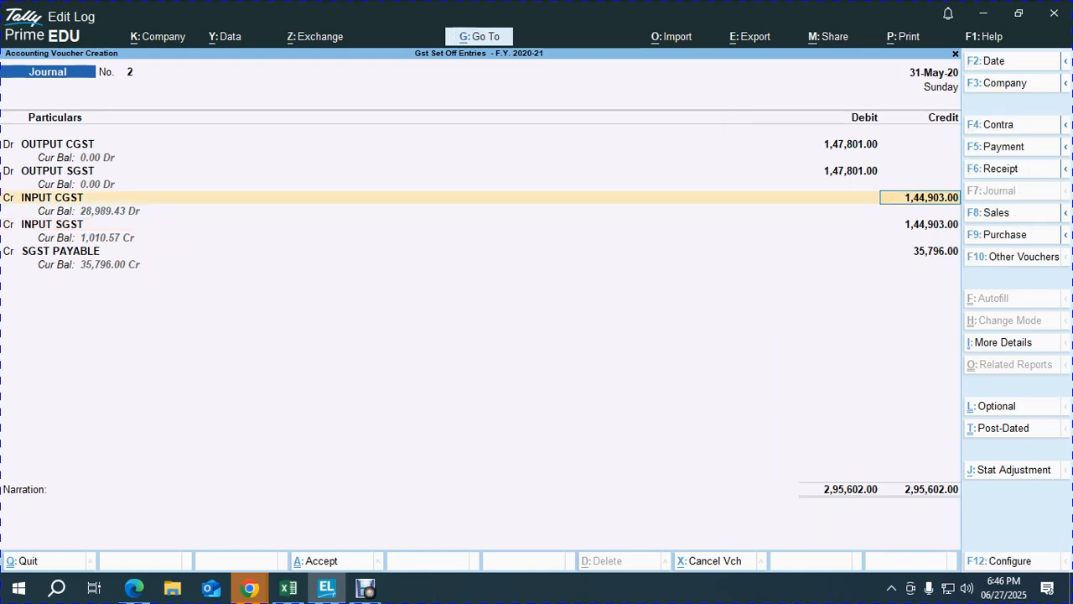
{"action": "key", "text": "Return"}
{"action": "key", "text": "Return"}
{"action": "key", "text": "Return"}
{"action": "key", "text": "Return"}
{"action": "key", "text": "Return"}
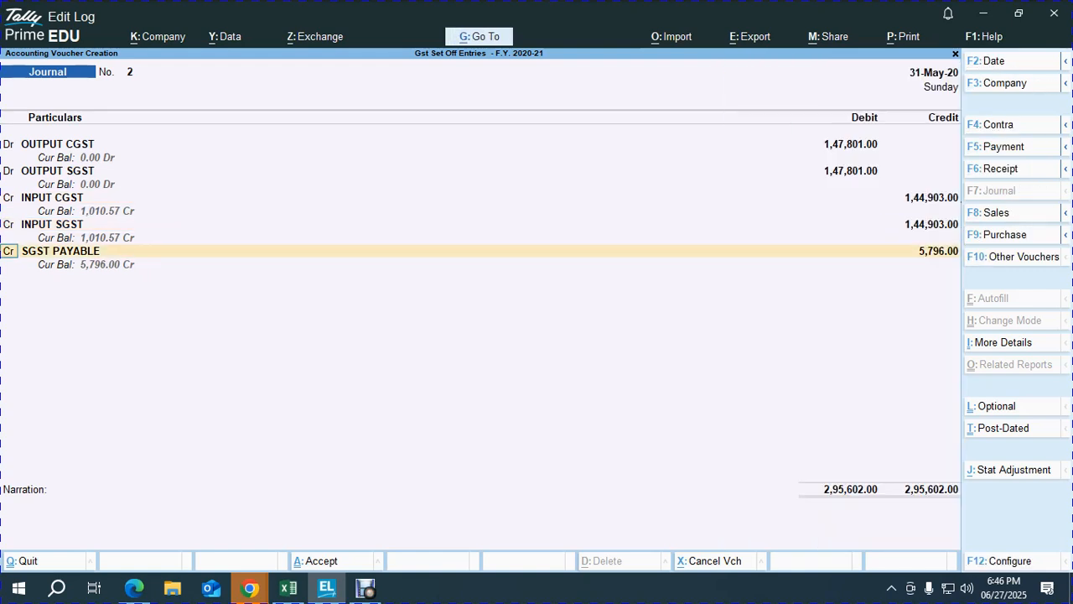
Step: Credit CGST PAYABLE and SGST PAYABLE with 2,898.00 each, from the tax paid in cash in the May GSTR-3B
{"action": "type", "text": "CGST"}
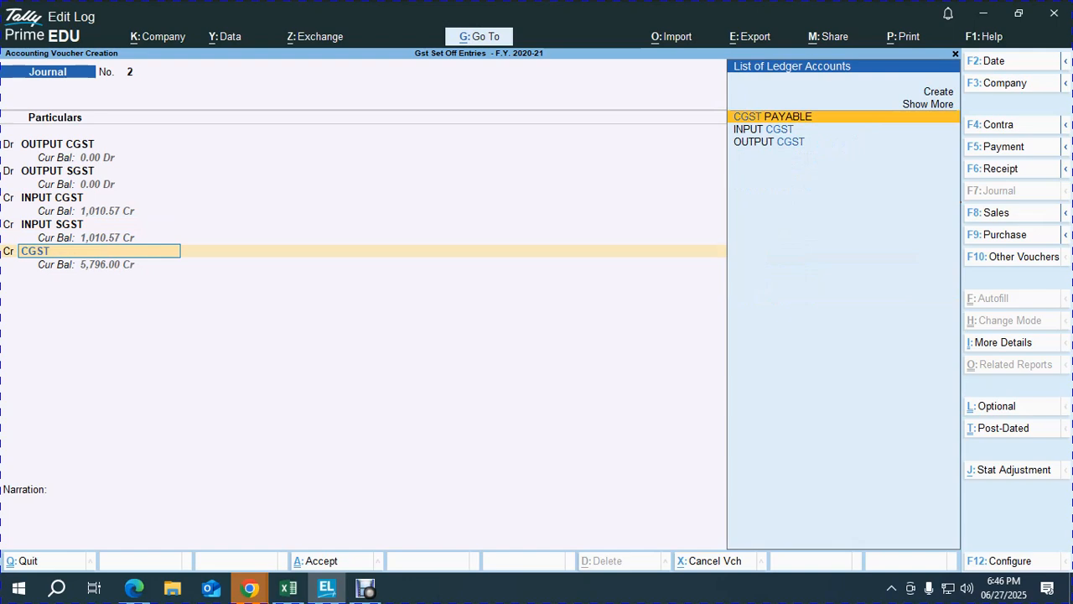
{"action": "key", "text": "Return"}
{"action": "key", "text": "alt+Tab"}
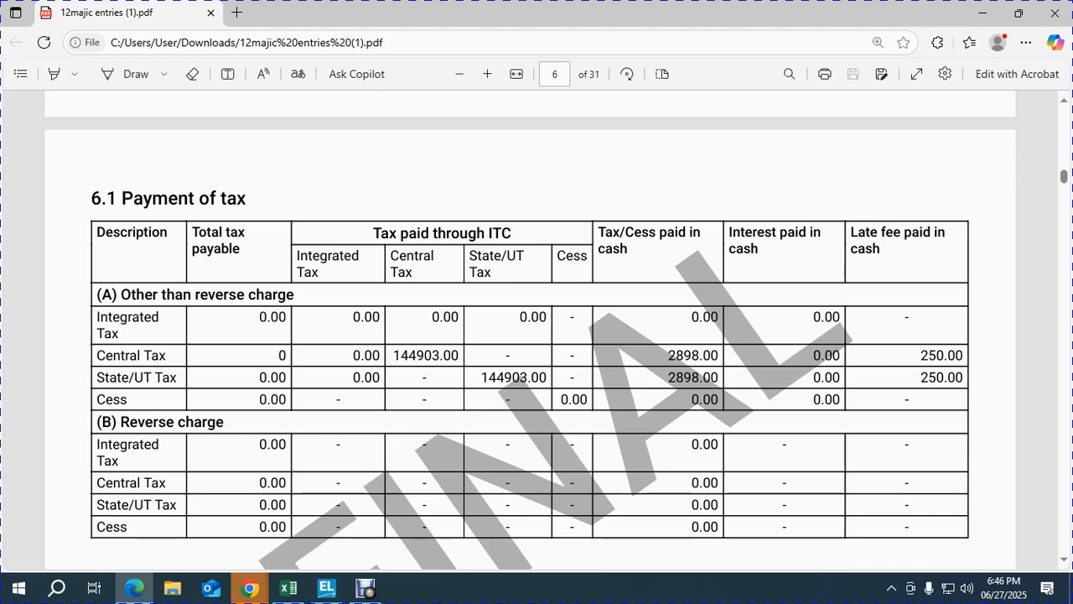
{"action": "key", "text": "alt+Tab"}
{"action": "type", "text": "2,898"}
{"action": "key", "text": "Return"}
{"action": "key", "text": "Return"}
{"action": "key", "text": "Return"}
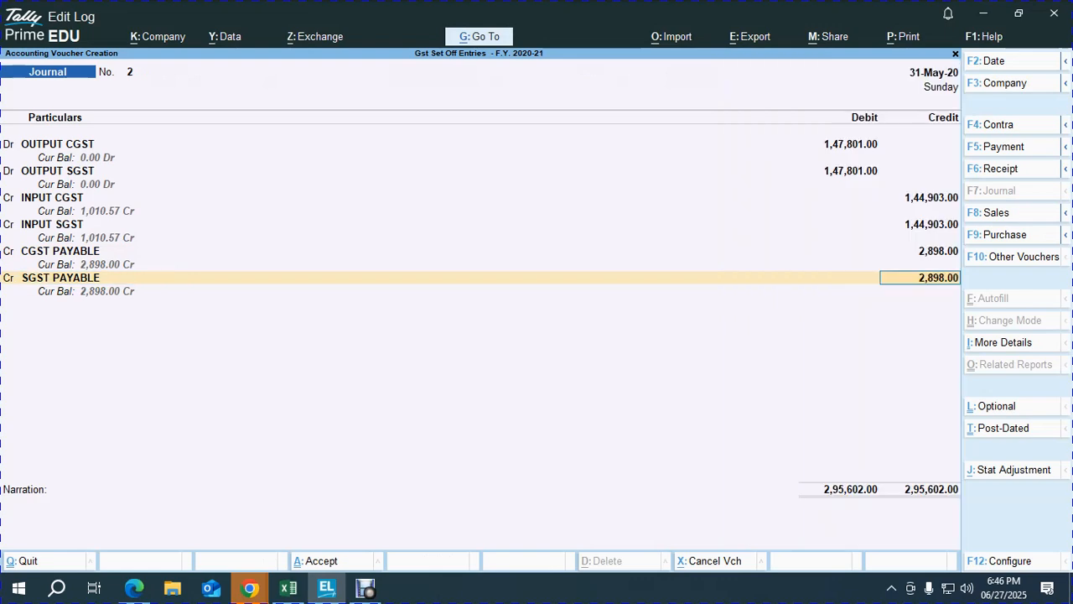
{"action": "key", "text": "Return"}
{"action": "key", "text": "Return"}
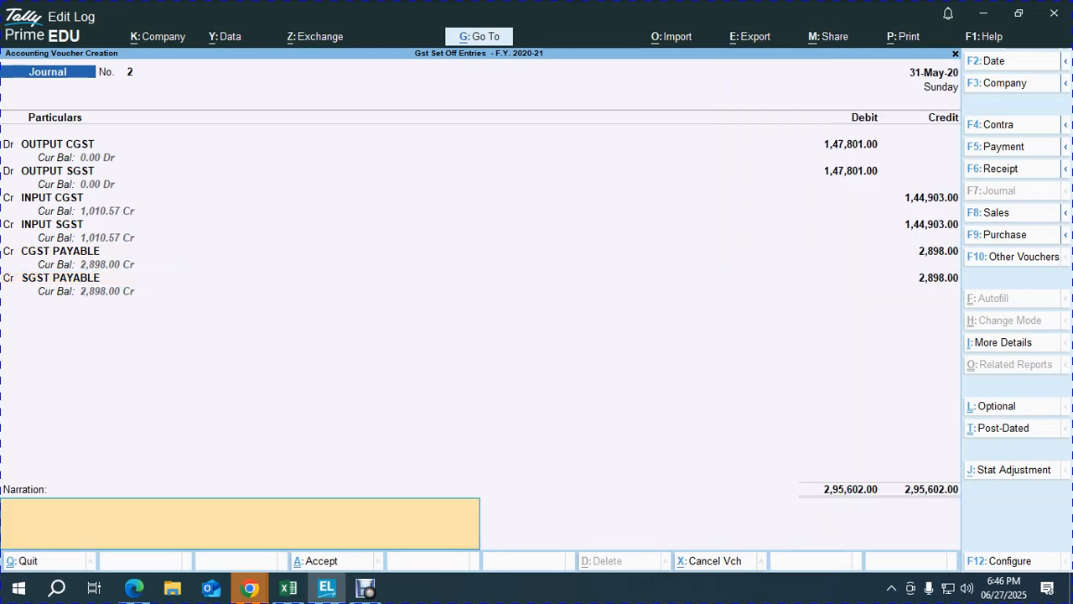
Step: Enter the narration SET OFF ENTRY FOR THE MONTH OF MAY 2020 and save the journal voucher
{"action": "type", "text": "SET OFF ENTRY FOR THE"}
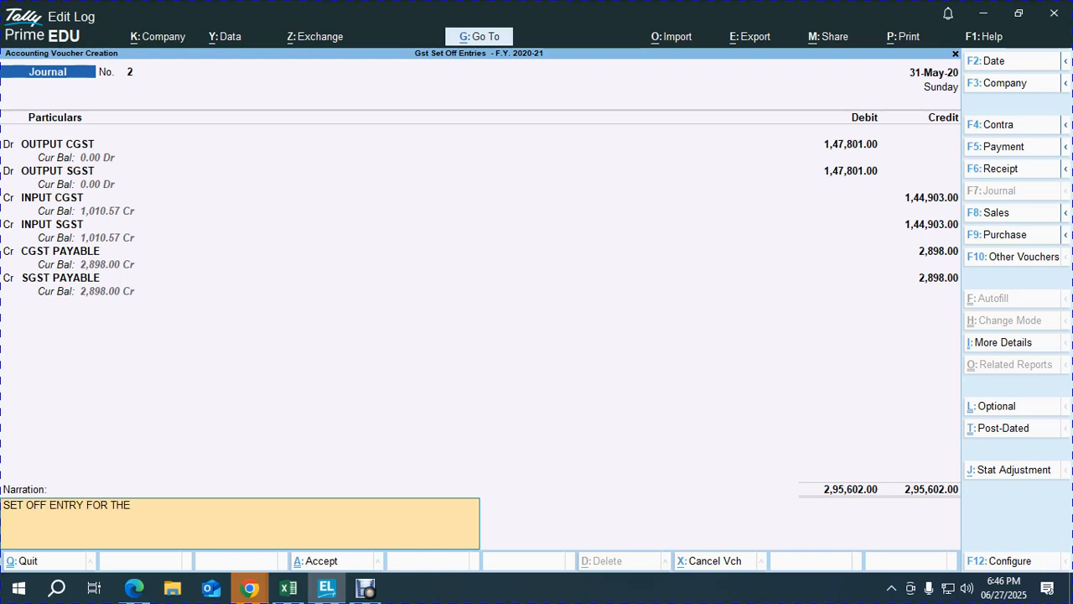
{"action": "type", "text": " MONTH OF MAY 2020"}
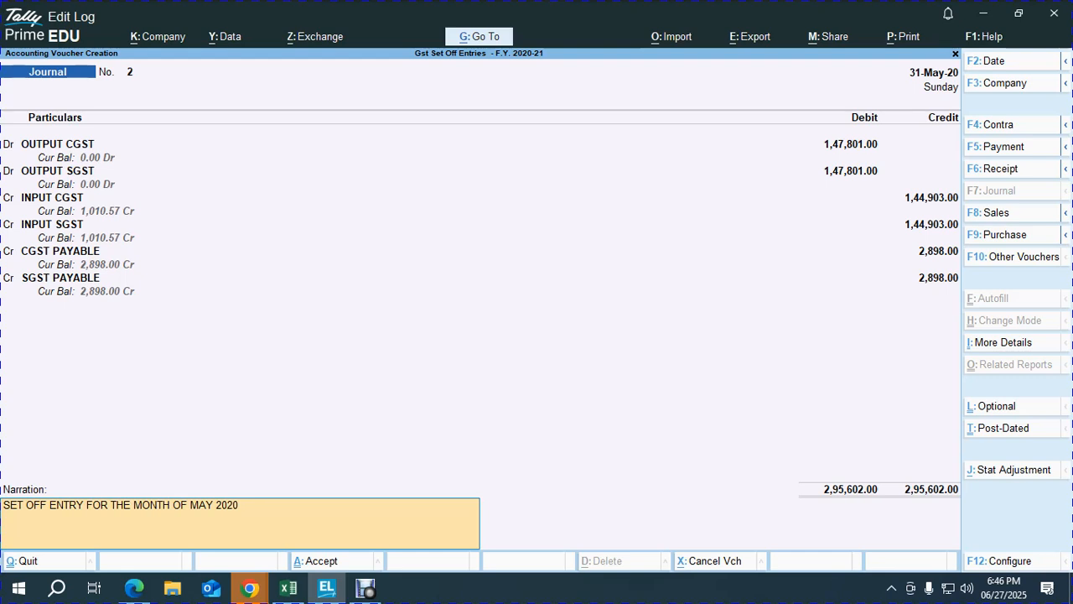
{"action": "key", "text": "Return"}
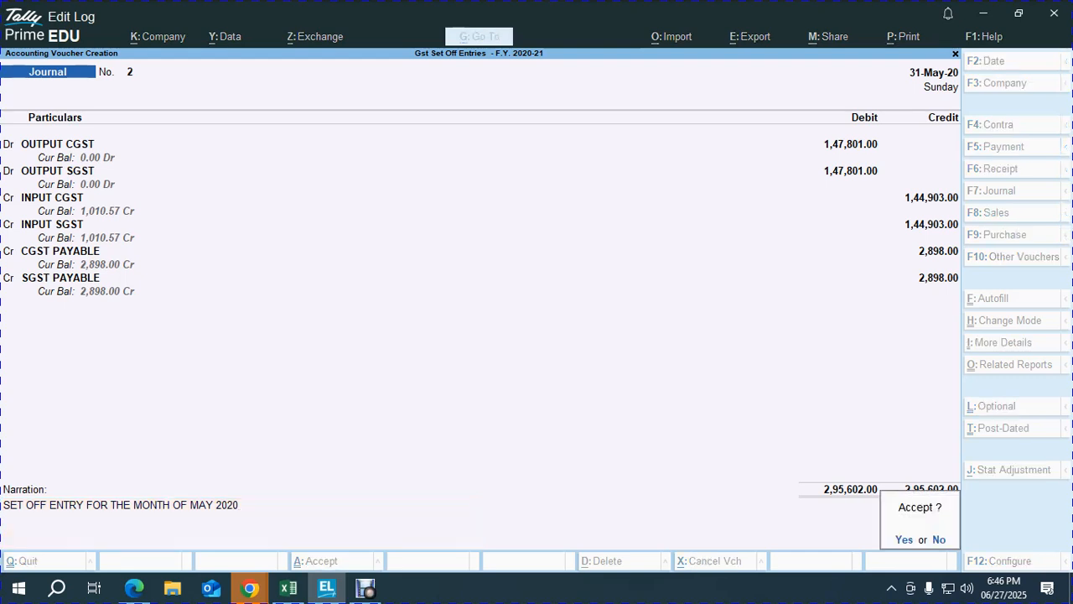
{"action": "key", "text": "Return"}
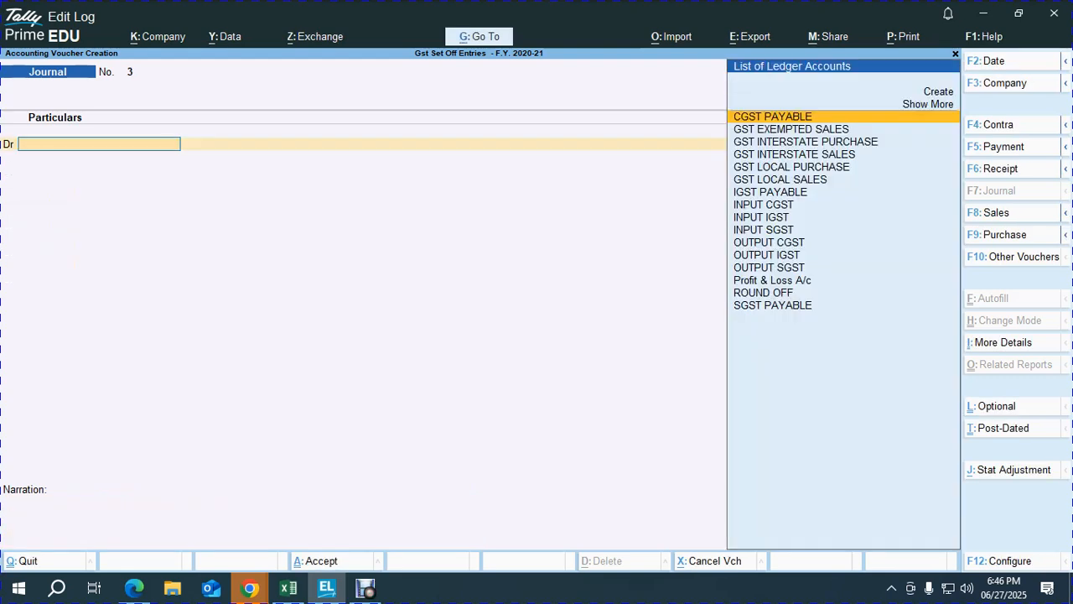
Step: Start a payment voucher dated 2-Jun-20 with PNB A/C as the paying account
{"action": "key", "text": "Return"}
{"action": "key", "text": "F5"}
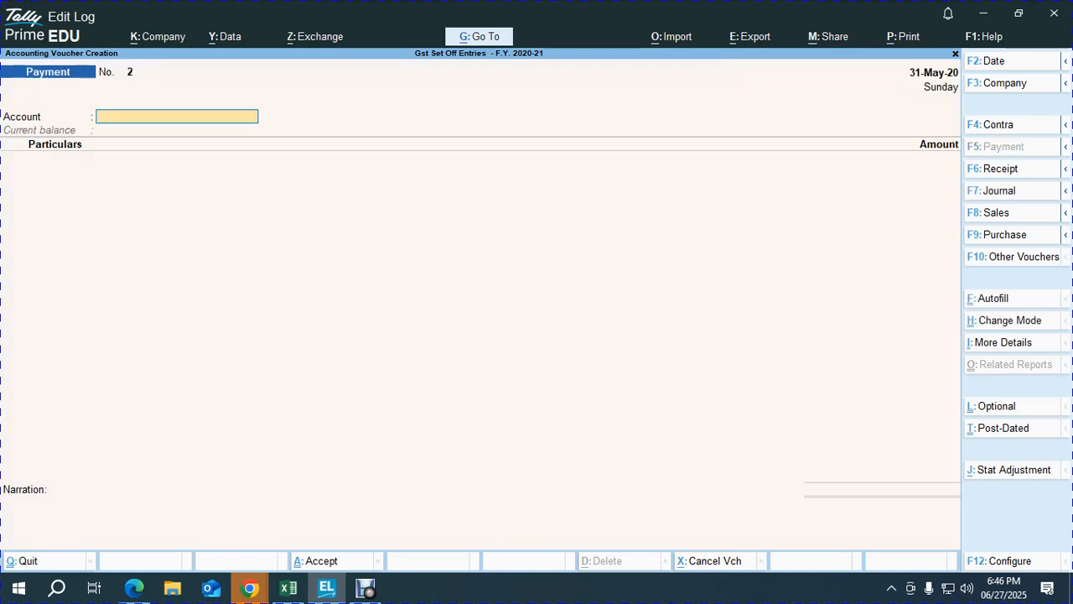
{"action": "key", "text": "F2"}
{"action": "type", "text": "2"}
{"action": "key", "text": "Return"}
{"action": "type", "text": "P"}
{"action": "key", "text": "Return"}
Step: Enter CGST PAYABLE and SGST PAYABLE in the payment voucher with 2,898.00 each
{"action": "type", "text": "CGS"}
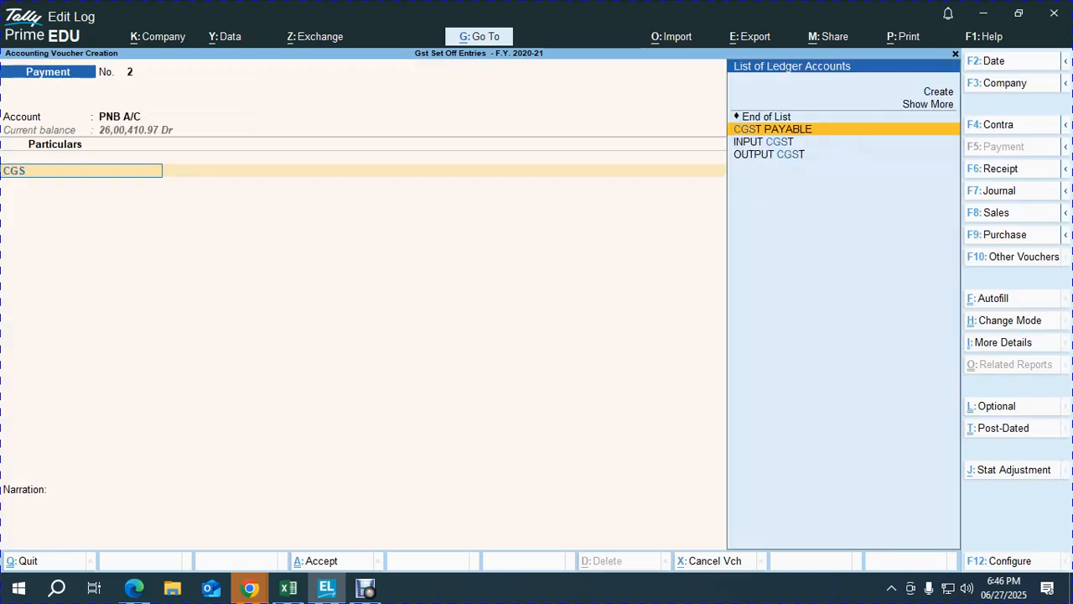
{"action": "key", "text": "Return"}
{"action": "type", "text": "2,898"}
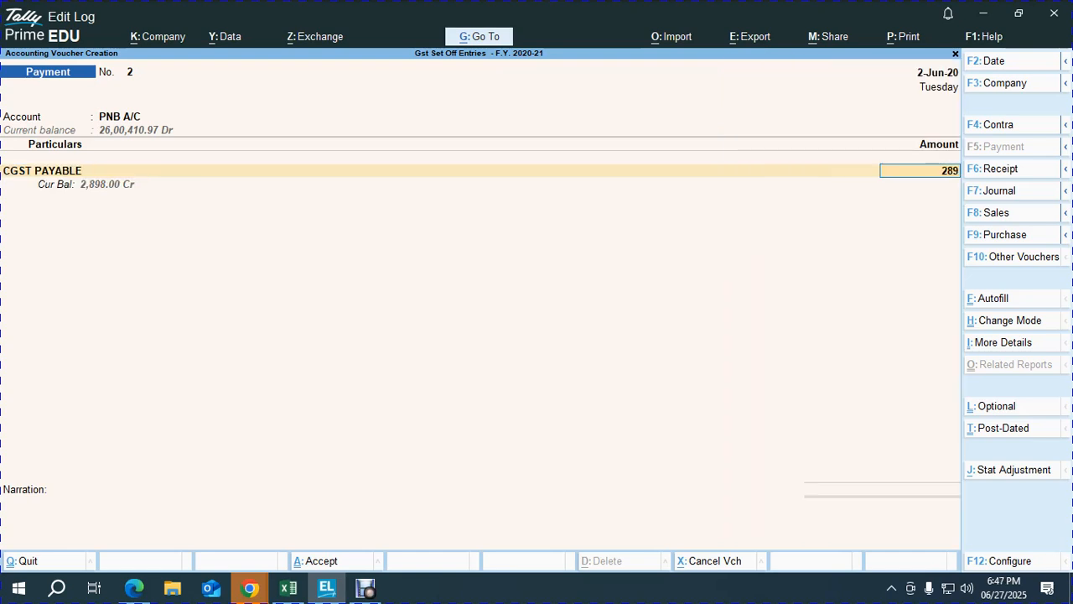
{"action": "key", "text": "Return"}
{"action": "type", "text": "SGST PAYABLE"}
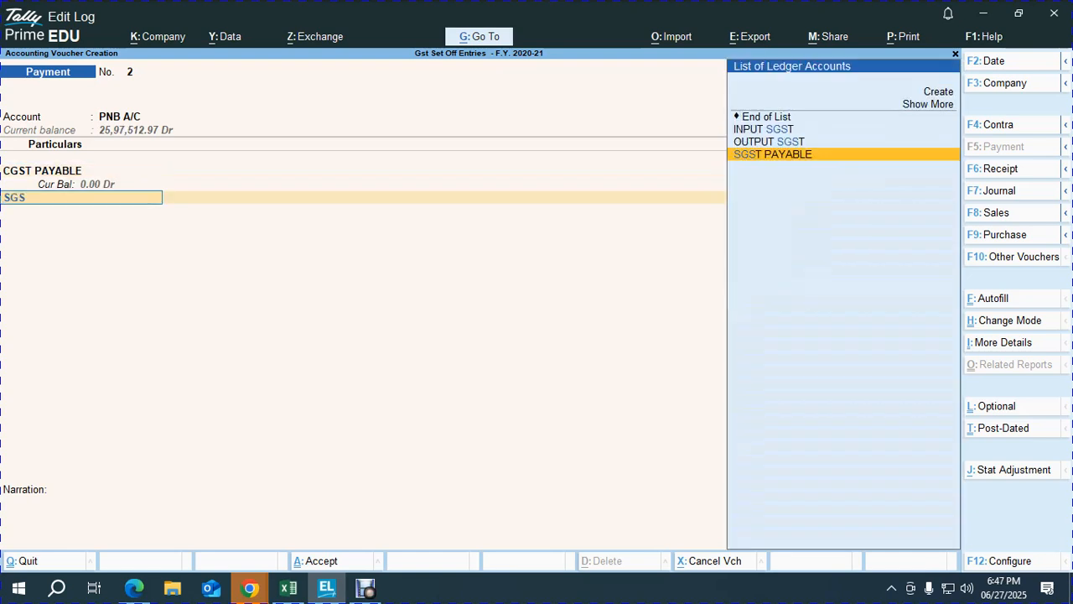
{"action": "key", "text": "Return"}
{"action": "type", "text": "2898"}
{"action": "key", "text": "Return"}
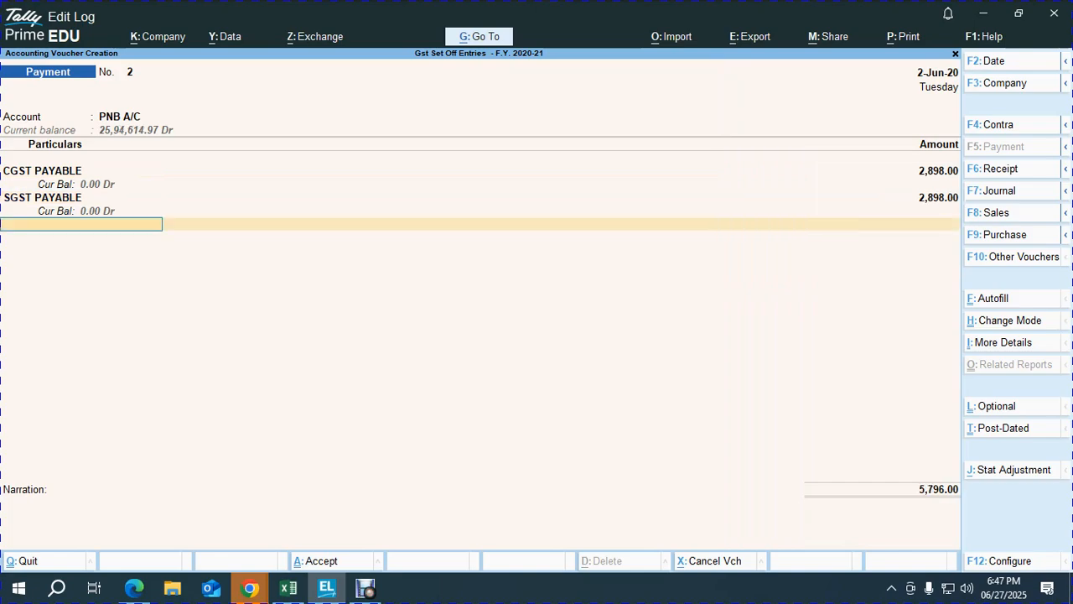
Step: Finish the payment's ledger lines and save the voucher without a narration
{"action": "key", "text": "alt+Tab"}
{"action": "key", "text": "alt+Tab"}
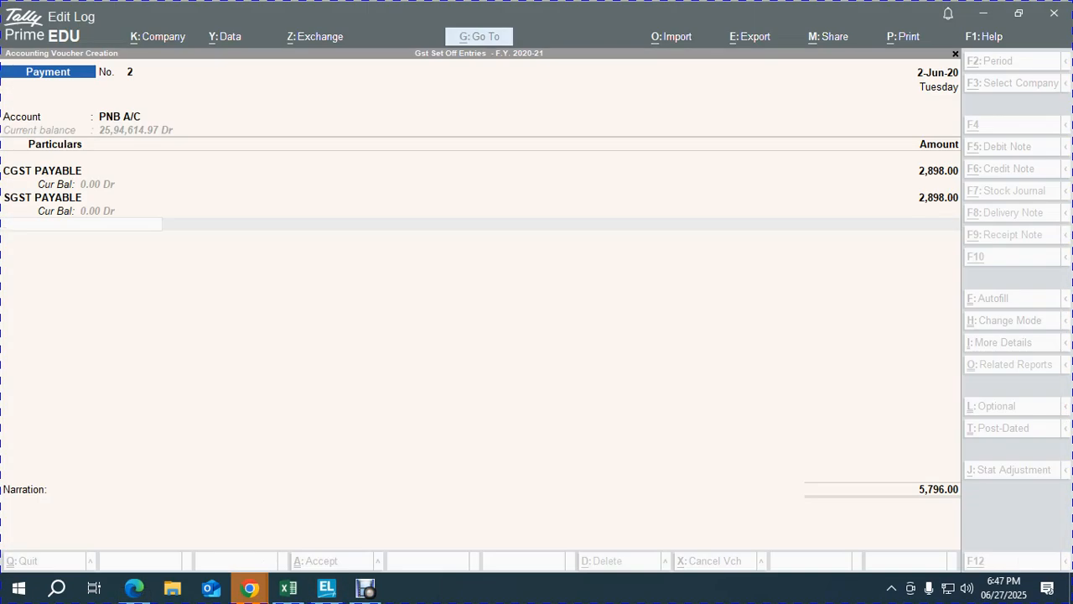
{"action": "key", "text": "Return"}
{"action": "key", "text": "Return"}
{"action": "key", "text": "Return"}
{"action": "key", "text": "Return"}
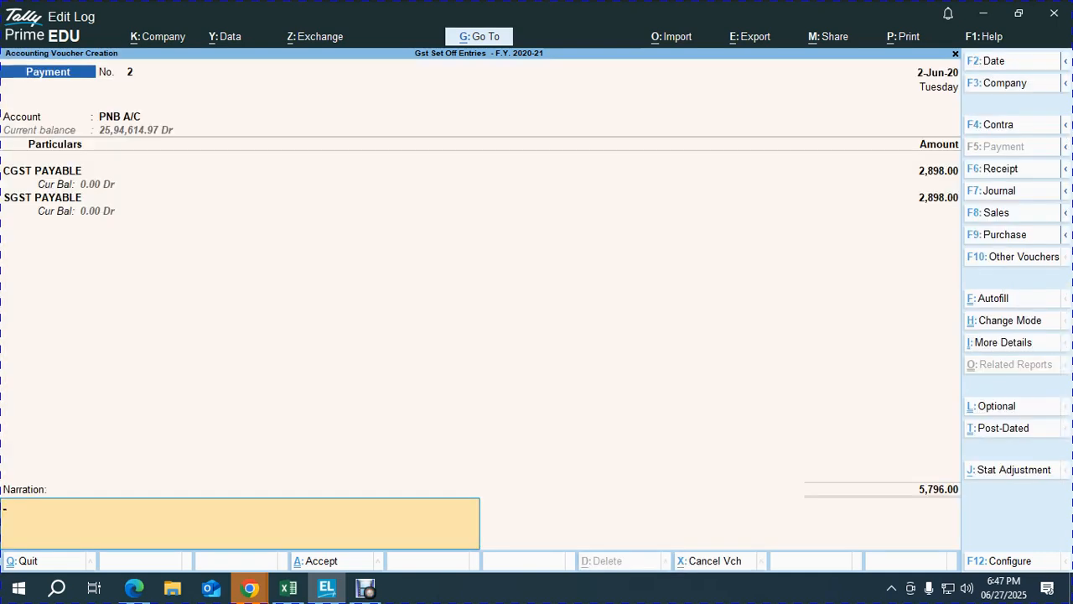
{"action": "key", "text": "Return"}
{"action": "key", "text": "Return"}
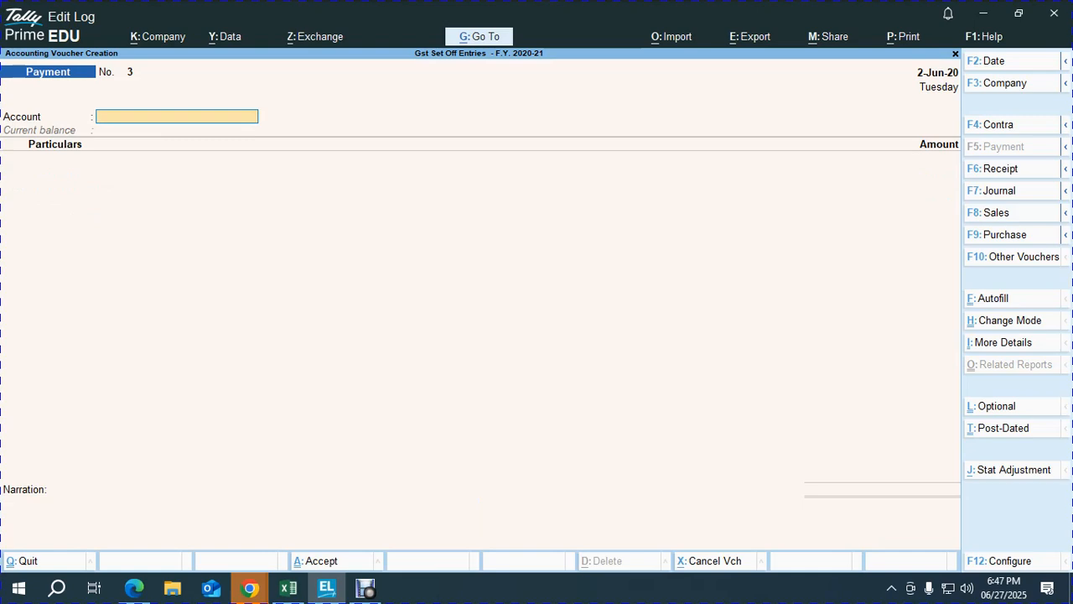
Step: Start a new journal voucher and debit OUTPUT CGST with 135767, the Central Tax on outward taxable supplies in the next GSTR-3B
{"action": "key", "text": "F7"}
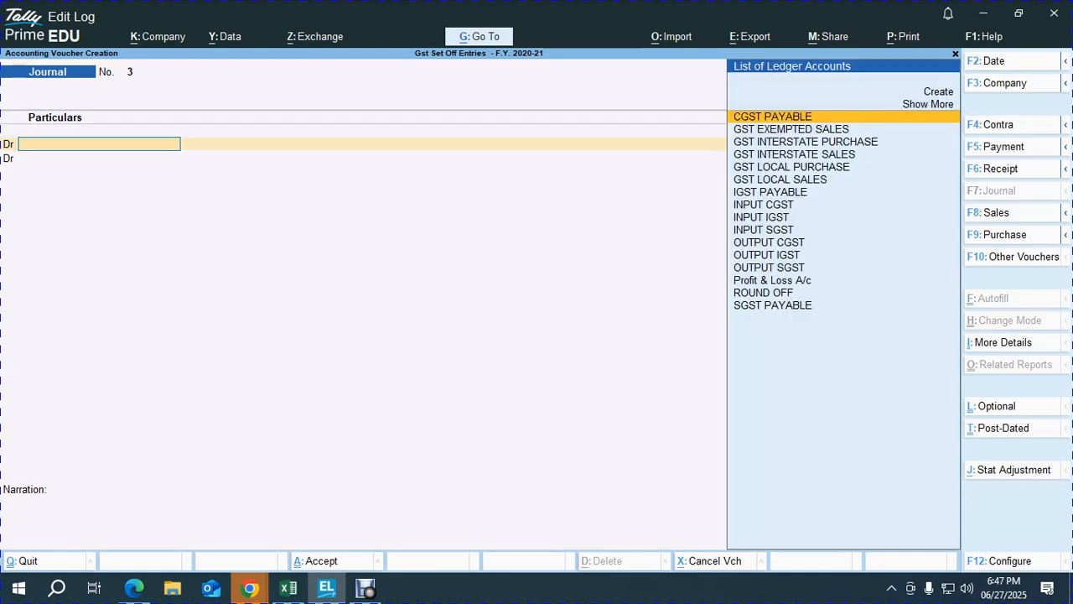
{"action": "type", "text": "OUT"}
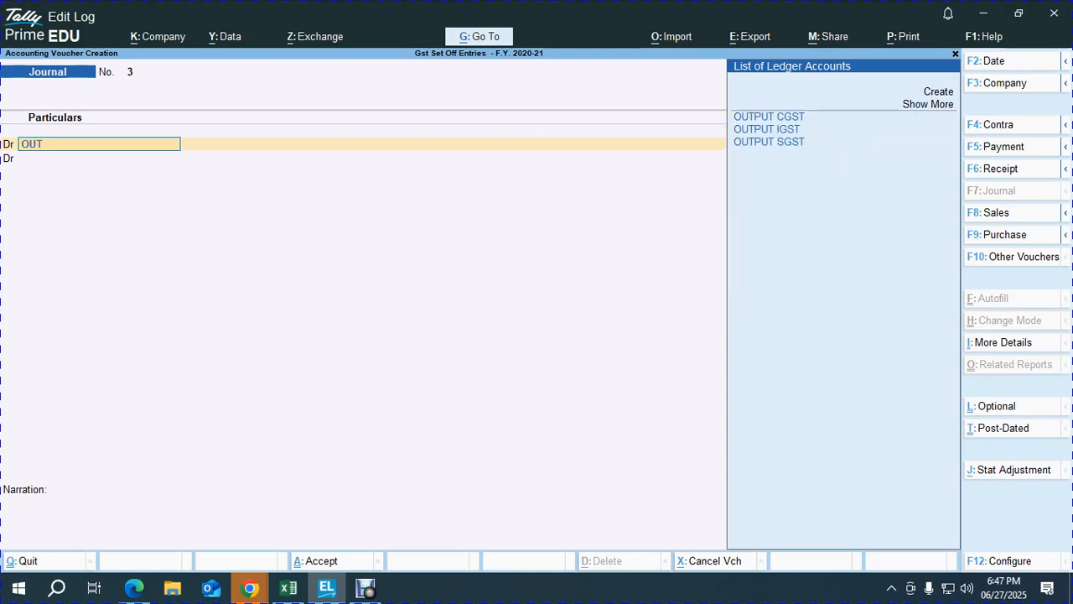
{"action": "key", "text": "alt+Tab"}
{"action": "scroll", "coordinate": [530, 330], "scroll_direction": "down", "scroll_amount": 10}
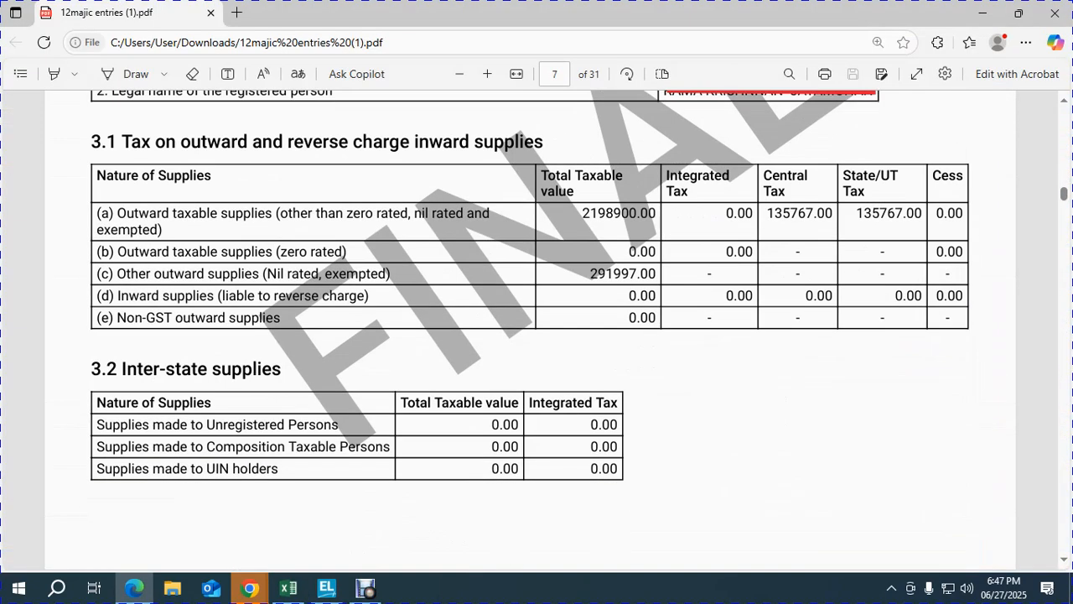
{"action": "key", "text": "alt+Tab"}
{"action": "key", "text": "Return"}
{"action": "type", "text": "135"}
{"action": "key", "text": "alt+Tab"}
{"action": "key", "text": "alt+Tab"}
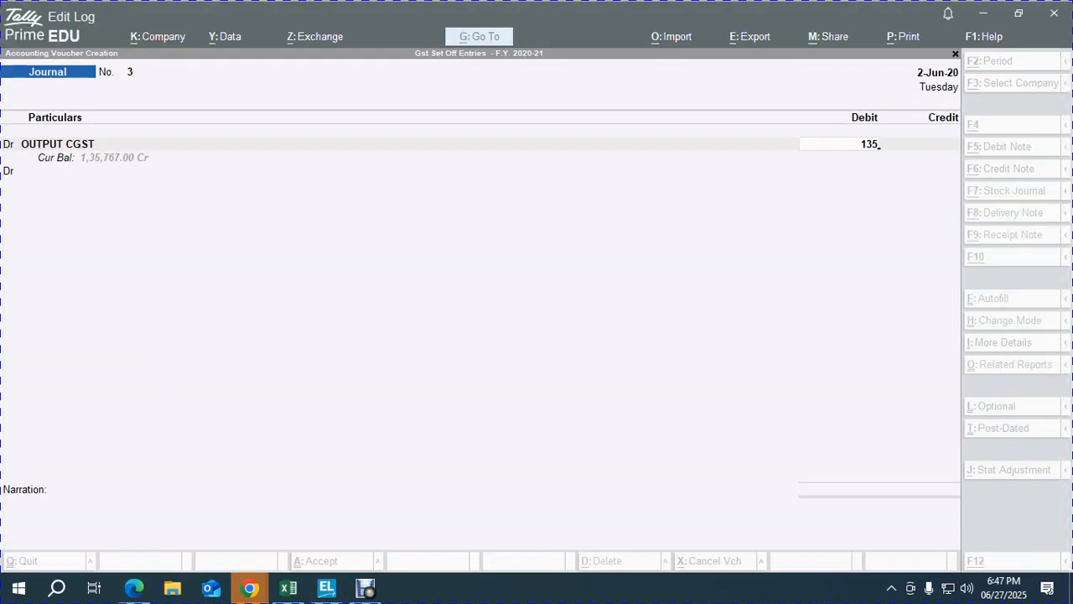
{"action": "type", "text": "767"}
{"action": "type", "text": "135767"}
{"action": "key", "text": "Return"}
{"action": "key", "text": "BackSpace"}
{"action": "type", "text": "135767"}
{"action": "key", "text": "Return"}
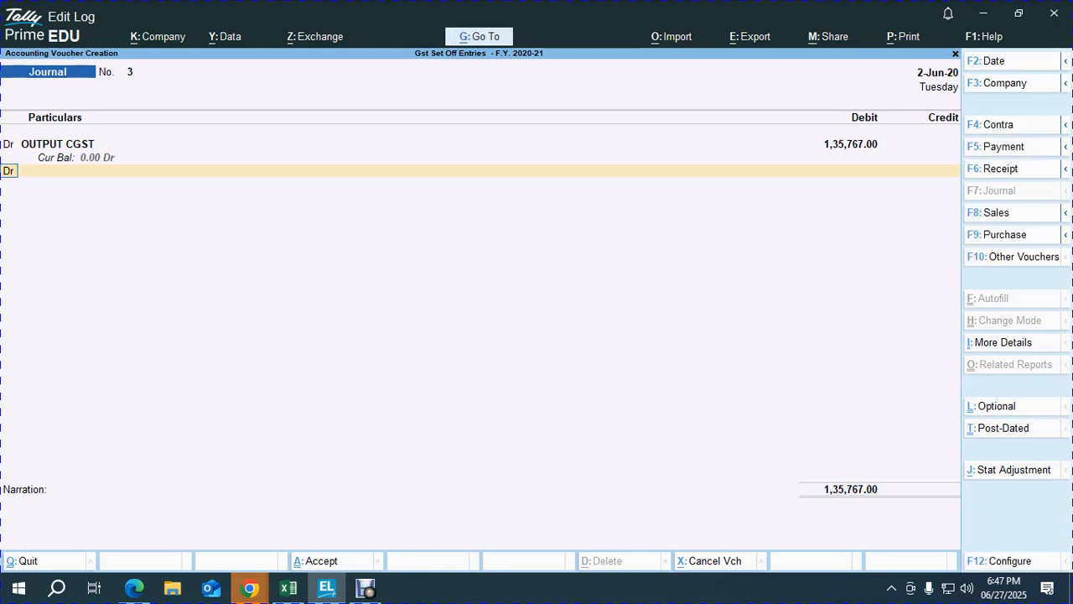
Step: Debit OUTPUT SGST with 135767 as the second line of the new journal
{"action": "type", "text": "OUT"}
{"action": "key", "text": "Down"}
{"action": "key", "text": "Down"}
{"action": "key", "text": "Return"}
{"action": "type", "text": "135767"}
{"action": "key", "text": "Return"}
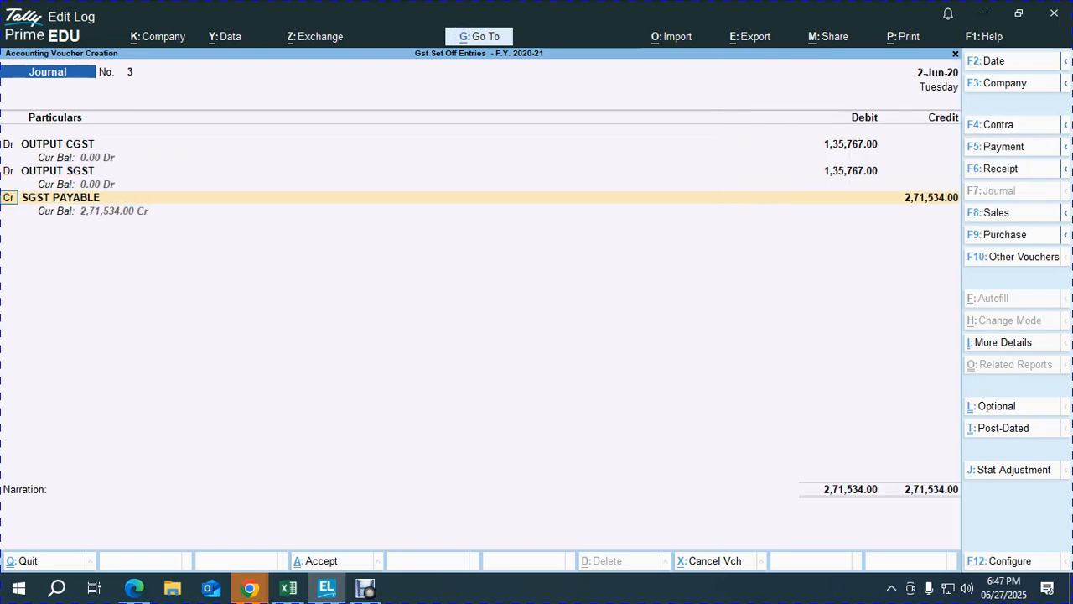
Step: Credit INPUT CGST with 133104, the Central Tax paid through ITC in the GSTR-3B payment table
{"action": "type", "text": "INP"}
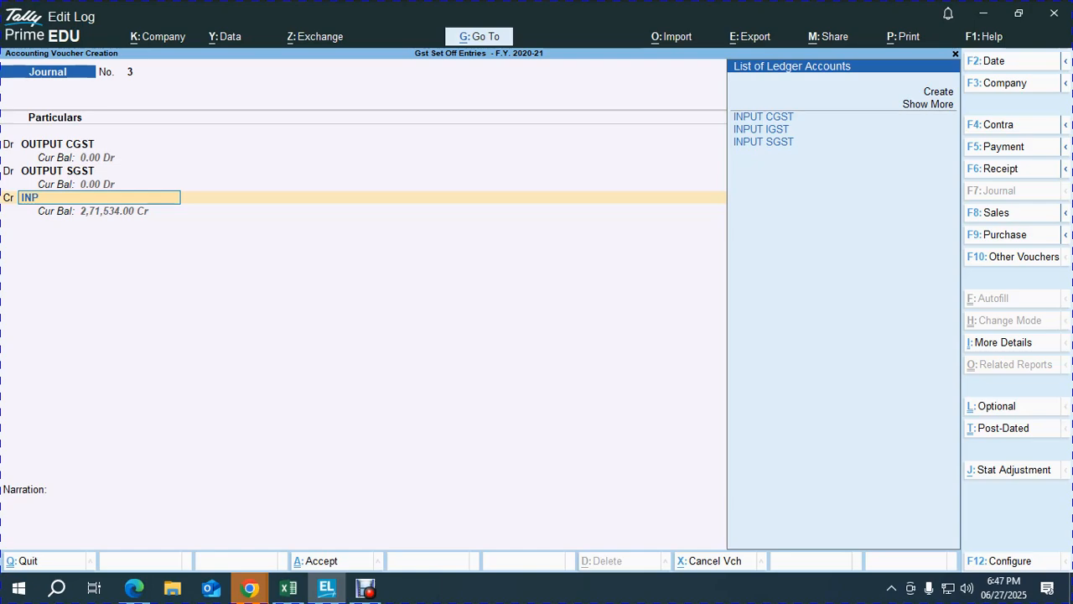
{"action": "key", "text": "Return"}
{"action": "key", "text": "alt+Tab"}
{"action": "scroll", "coordinate": [537, 327], "scroll_direction": "down", "scroll_amount": 6}
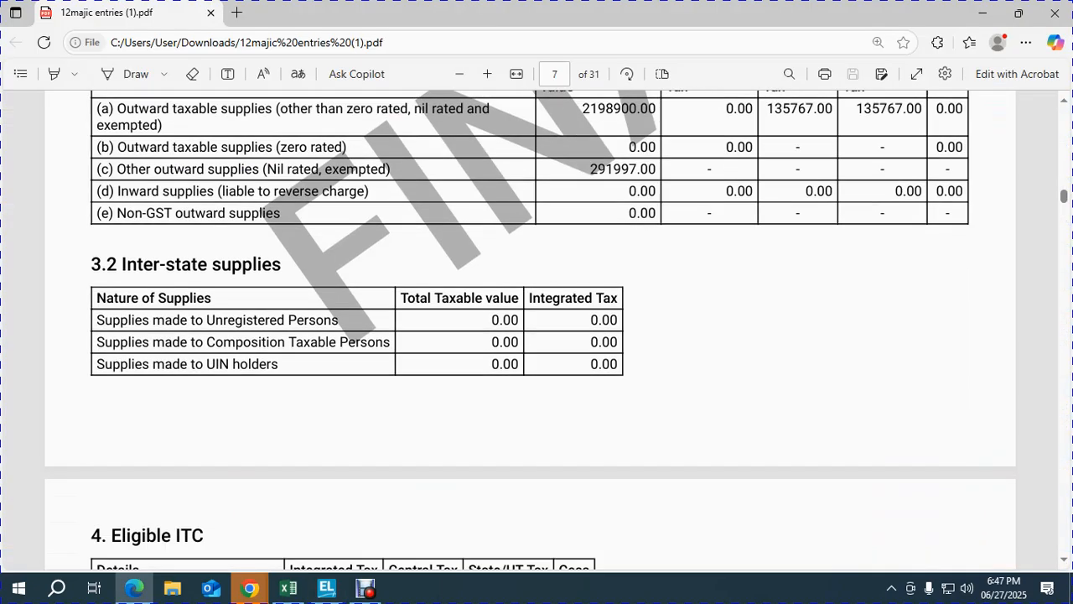
{"action": "scroll", "coordinate": [537, 327], "scroll_direction": "down", "scroll_amount": 5}
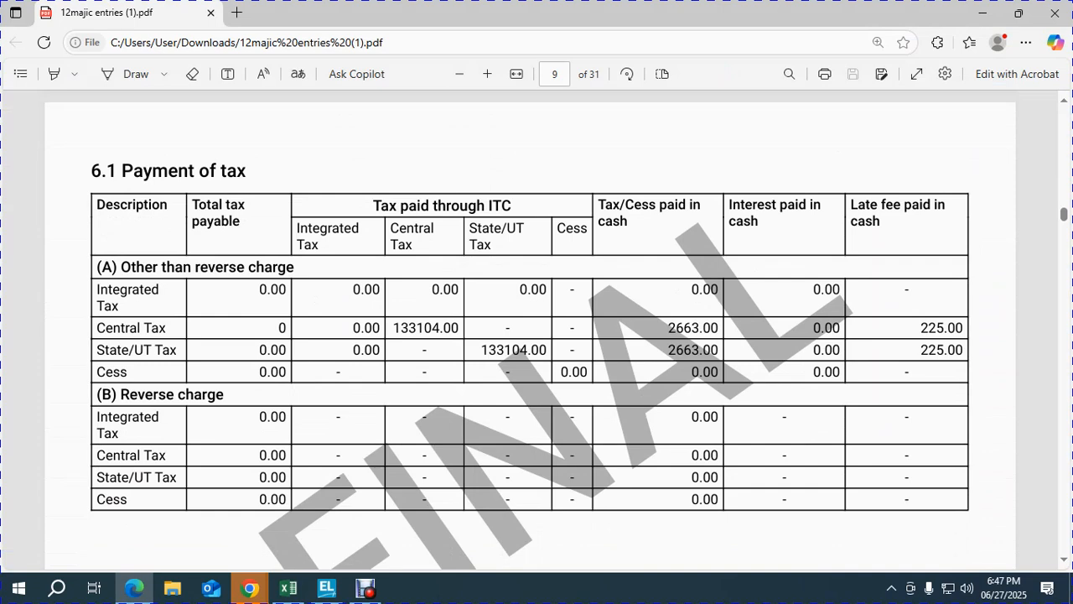
{"action": "key", "text": "alt+Tab"}
{"action": "type", "text": "133104"}
{"action": "key", "text": "Return"}
Step: Credit INPUT SGST with 133104 as the next line of the journal
{"action": "type", "text": "INP"}
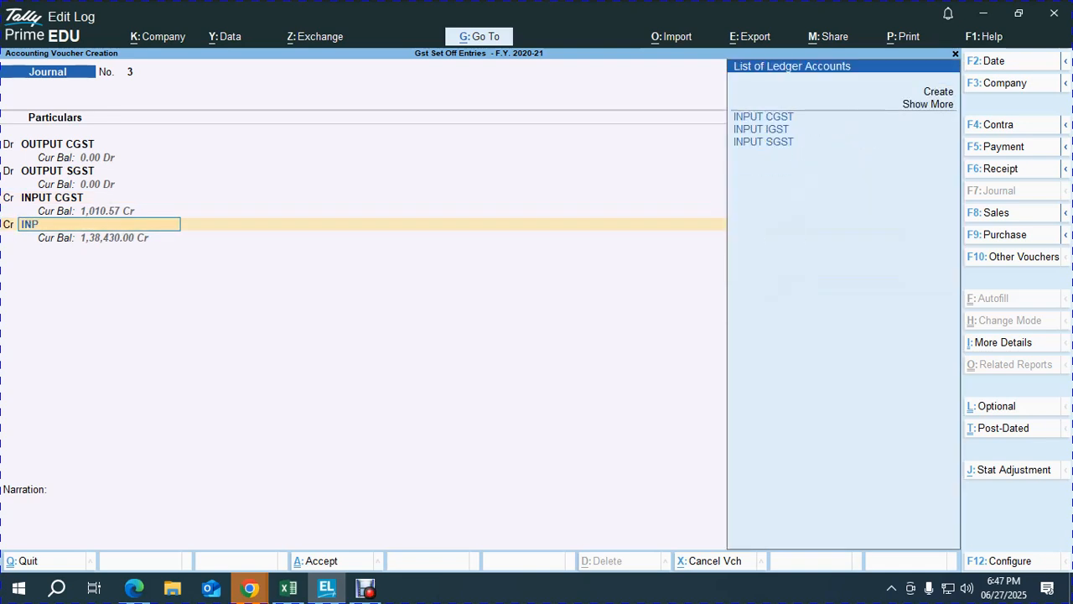
{"action": "key", "text": "Down"}
{"action": "key", "text": "Down"}
{"action": "key", "text": "Return"}
{"action": "type", "text": "133104"}
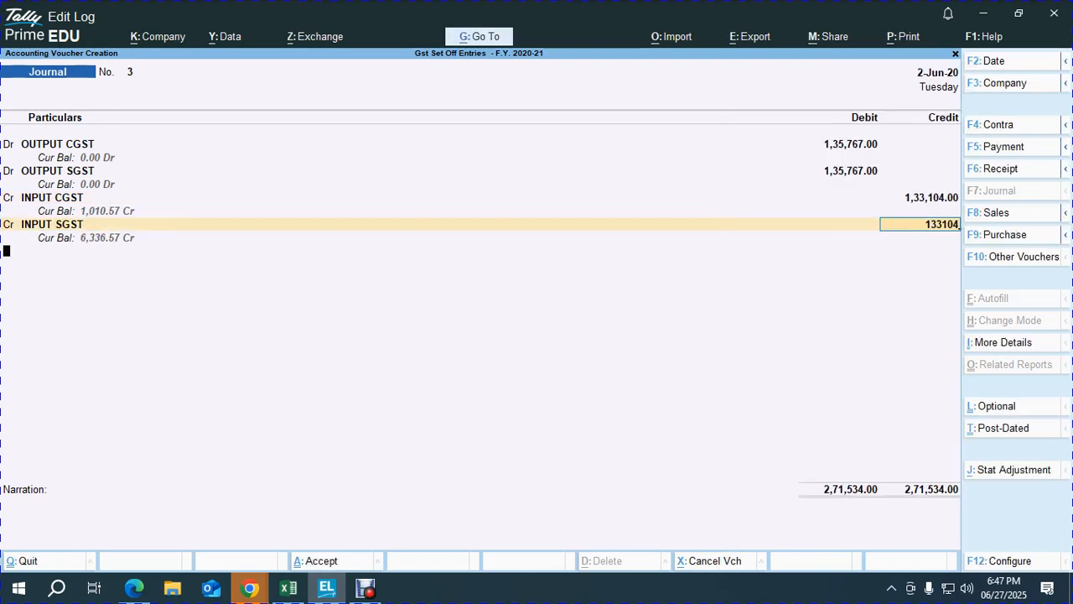
{"action": "key", "text": "Return"}
{"action": "key", "text": "Return"}
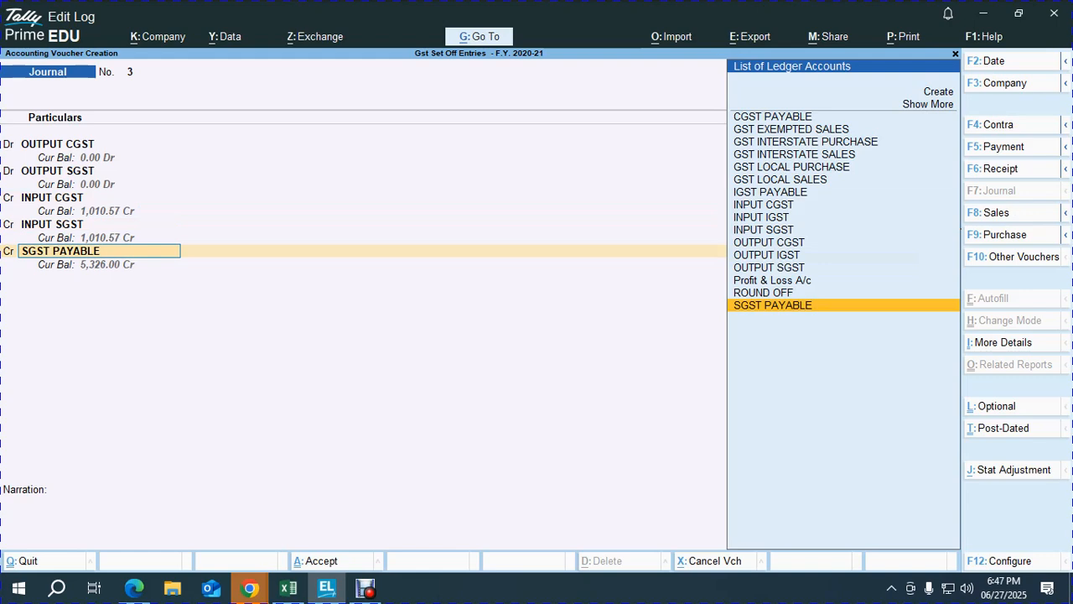
Step: Credit CGST PAYABLE with 2663, the tax paid in cash, and SGST PAYABLE with the remaining 2,663.00
{"action": "type", "text": "CGST"}
{"action": "key", "text": "Return"}
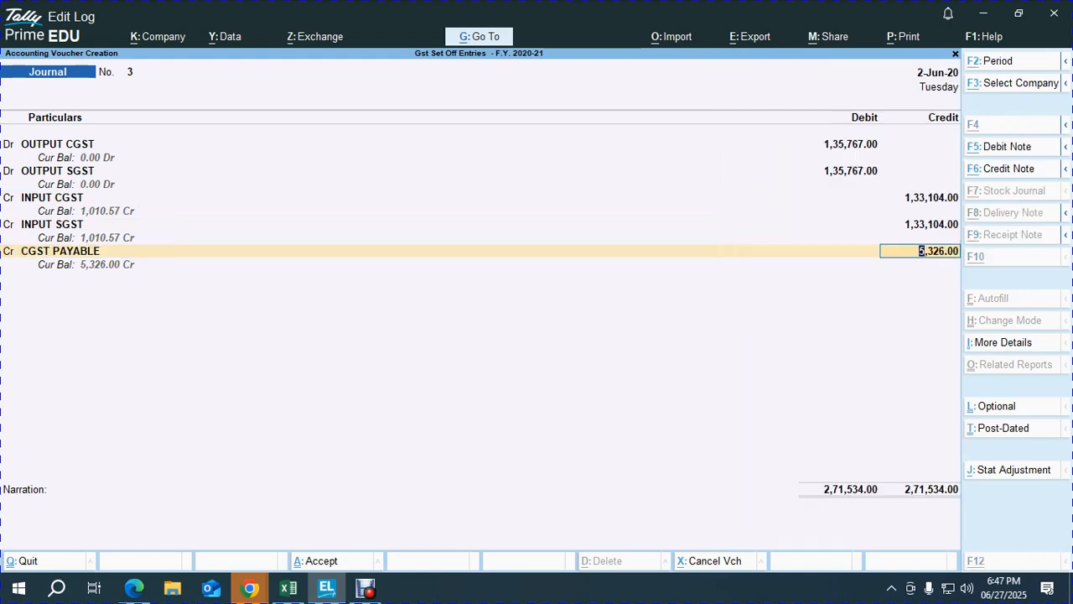
{"action": "key", "text": "alt+Tab"}
{"action": "key", "text": "alt+Tab"}
{"action": "type", "text": "2663"}
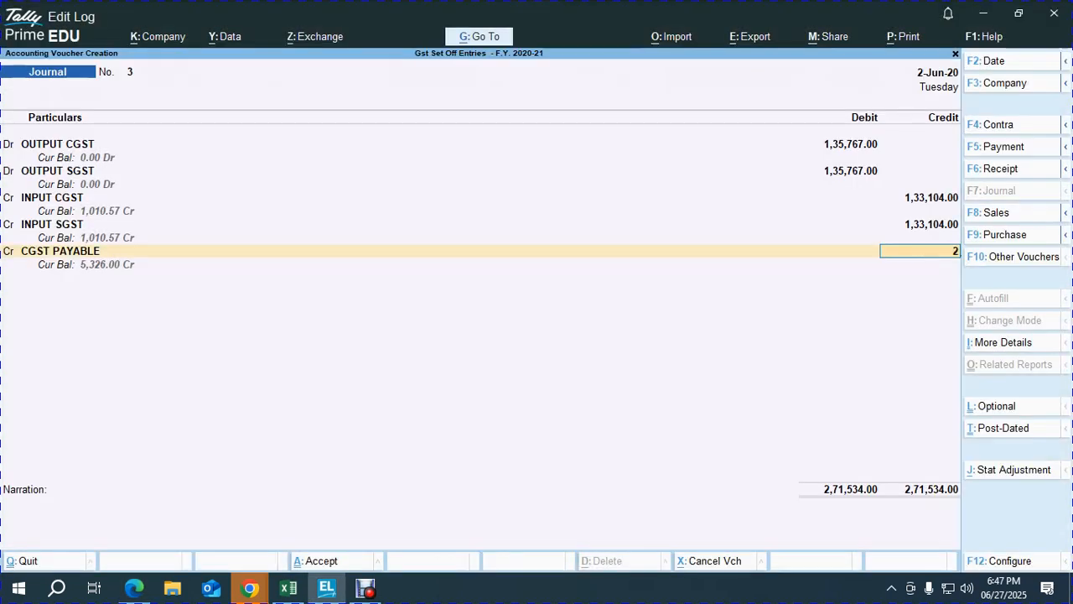
{"action": "key", "text": "Return"}
{"action": "key", "text": "Return"}
{"action": "key", "text": "Return"}
{"action": "key", "text": "Return"}
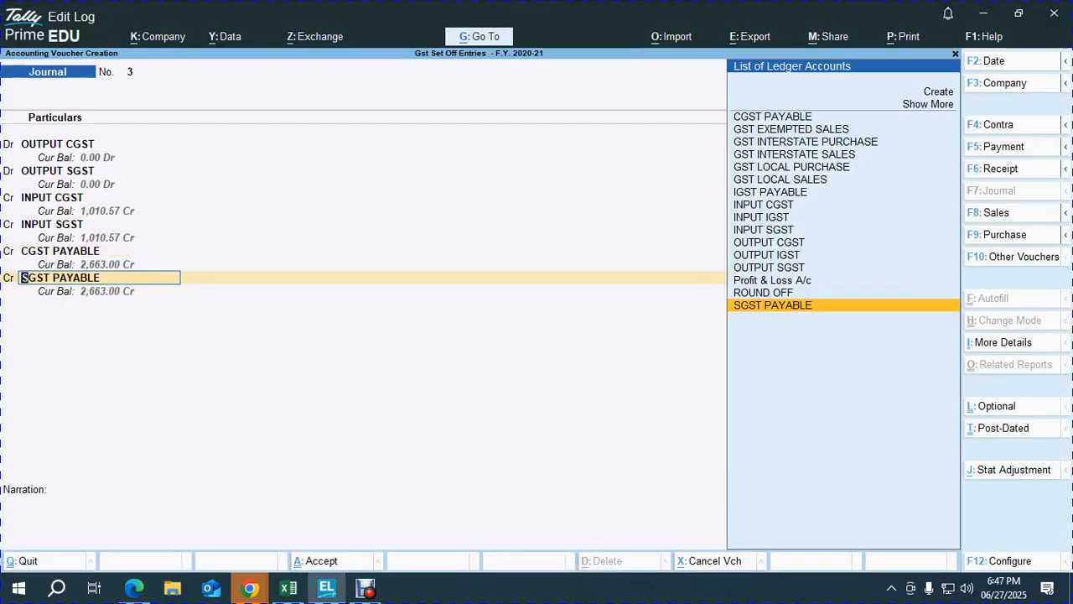
Step: Enter the narration "SET OFF ENTRY FOR THE MONTH OF JUNE 2020" and save the journal
{"action": "type", "text": "SET OFF ENTRY FOR THE MONTH OF MAY 2020"}
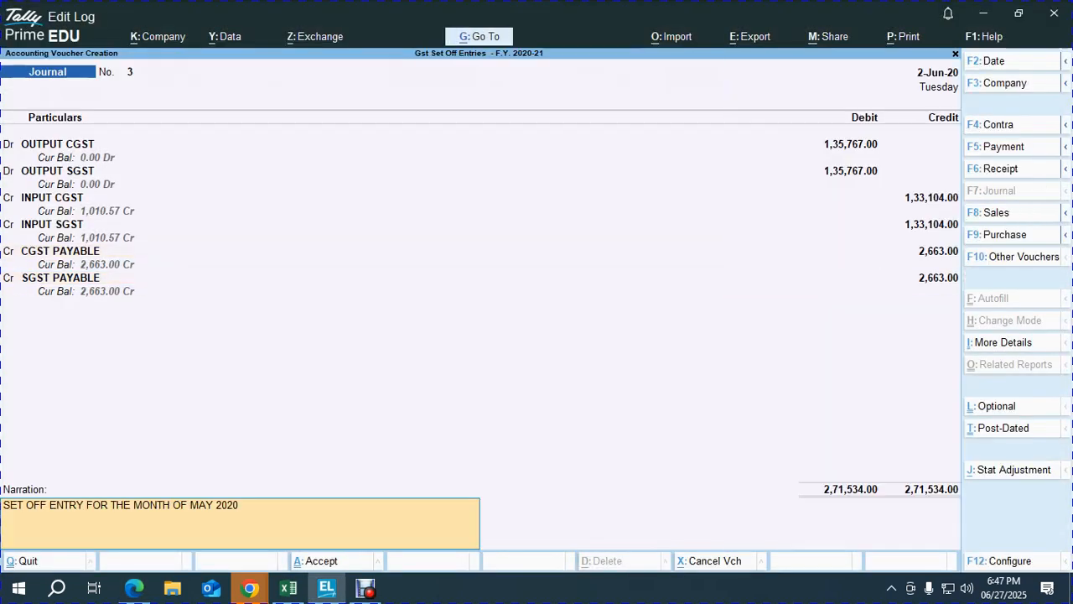
{"action": "key", "text": "BackSpace"}
{"action": "key", "text": "BackSpace"}
{"action": "key", "text": "BackSpace"}
{"action": "key", "text": "BackSpace"}
{"action": "key", "text": "BackSpace"}
{"action": "key", "text": "BackSpace"}
{"action": "key", "text": "BackSpace"}
{"action": "key", "text": "BackSpace"}
{"action": "key", "text": "BackSpace"}
{"action": "type", "text": "JUNE 2020"}
{"action": "key", "text": "Return"}
{"action": "key", "text": "Return"}
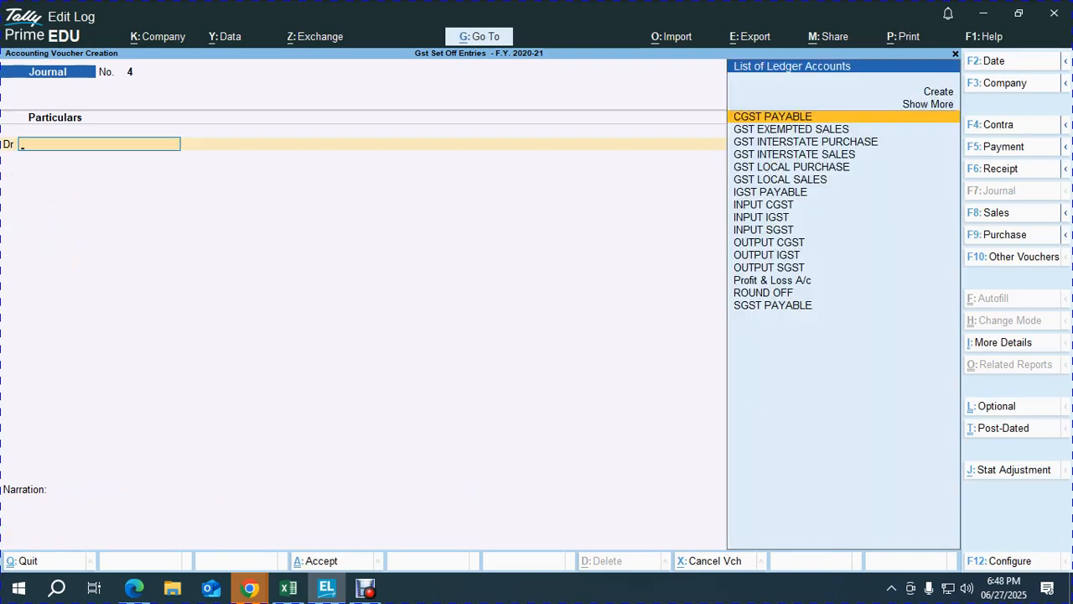
Step: Start a payment voucher dated 1-Jul-20 with PNB A/C as the paying account
{"action": "key", "text": "F5"}
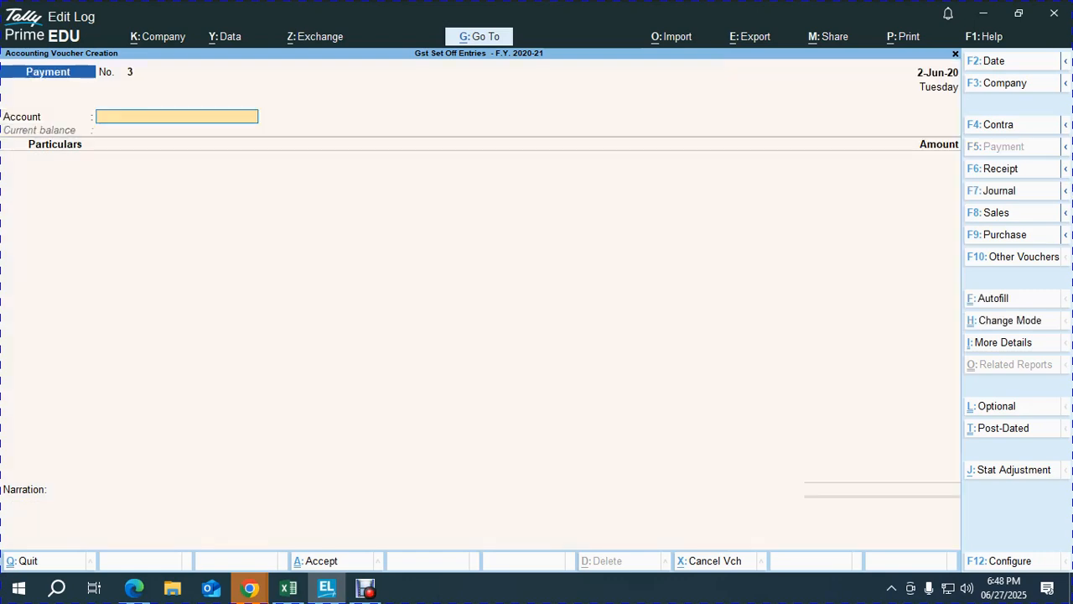
{"action": "key", "text": "F2"}
{"action": "type", "text": "1."}
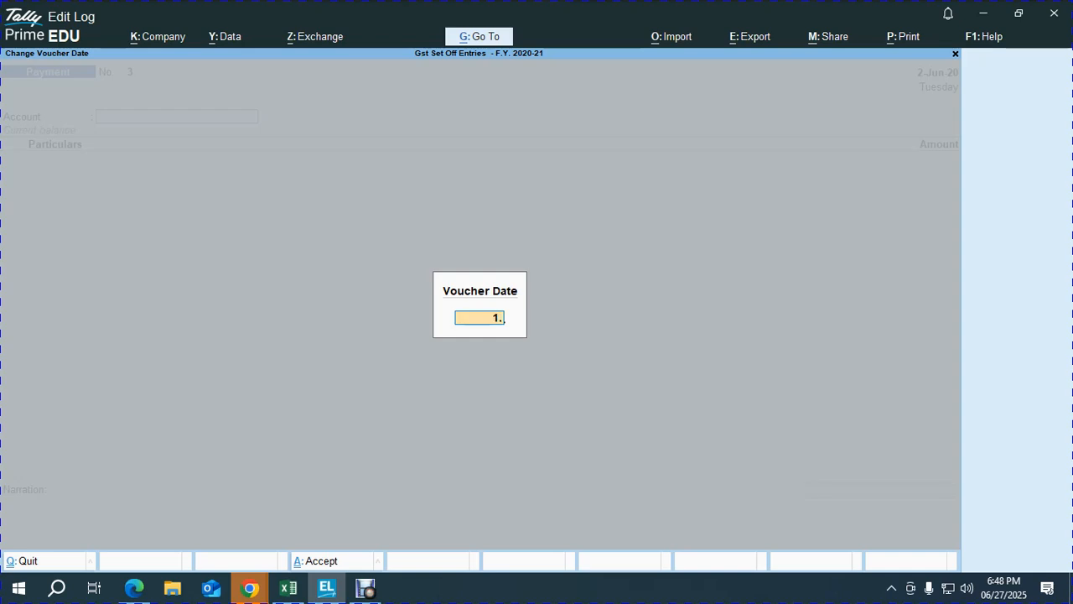
{"action": "key", "text": "Return"}
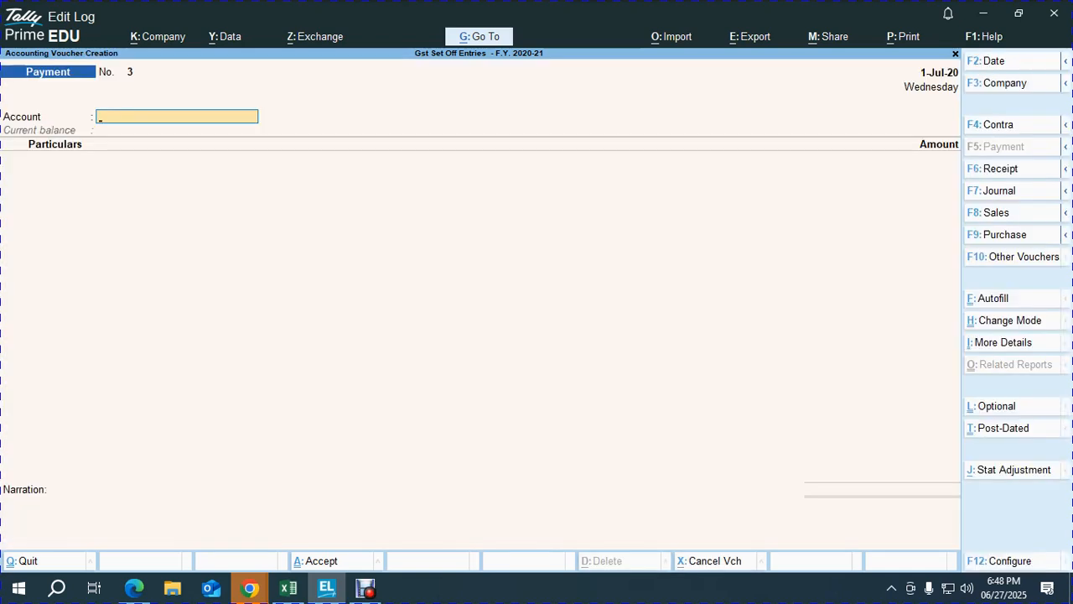
{"action": "type", "text": "PN"}
{"action": "key", "text": "Return"}
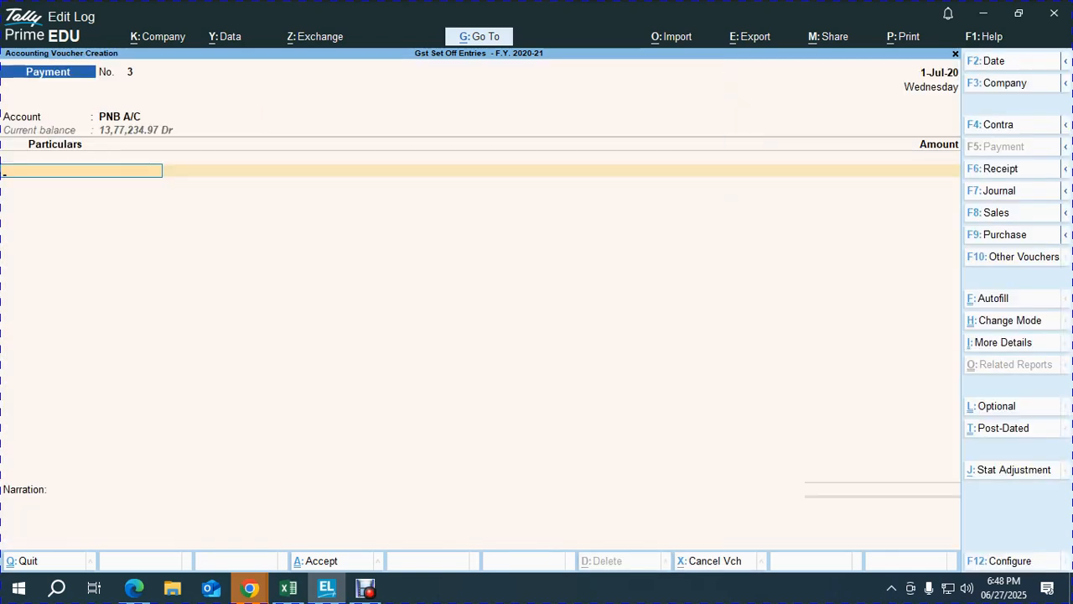
Step: Enter CGST PAYABLE with 2663 as the first line of the payment
{"action": "type", "text": "CGS"}
{"action": "key", "text": "Return"}
{"action": "type", "text": "266"}
{"action": "key", "text": "BackSpace"}
{"action": "key", "text": "BackSpace"}
{"action": "key", "text": "BackSpace"}
{"action": "type", "text": "266"}
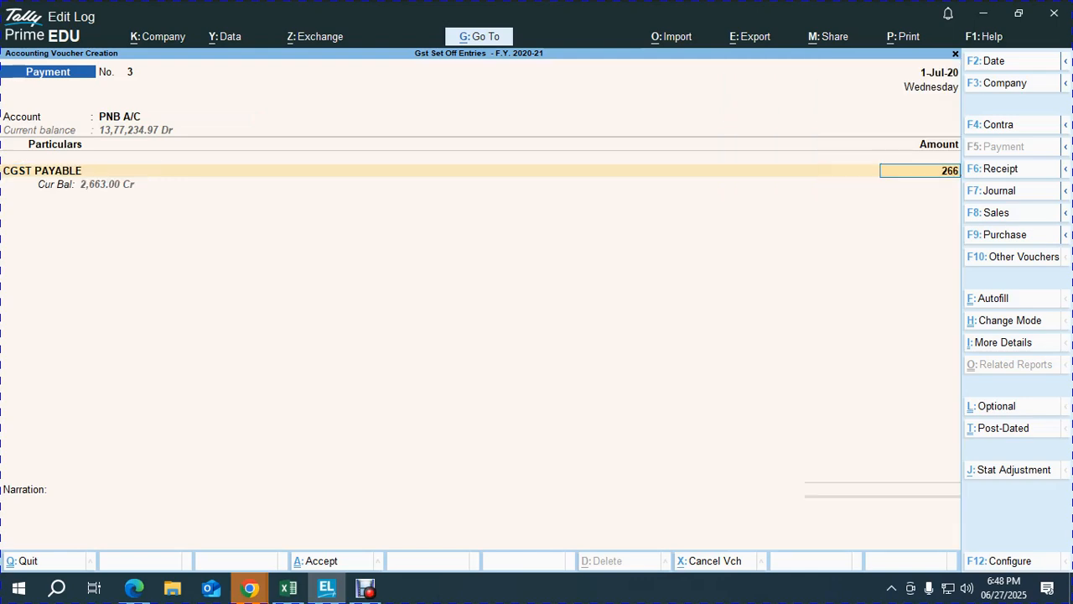
{"action": "type", "text": "3"}
{"action": "key", "text": "ctrl+a"}
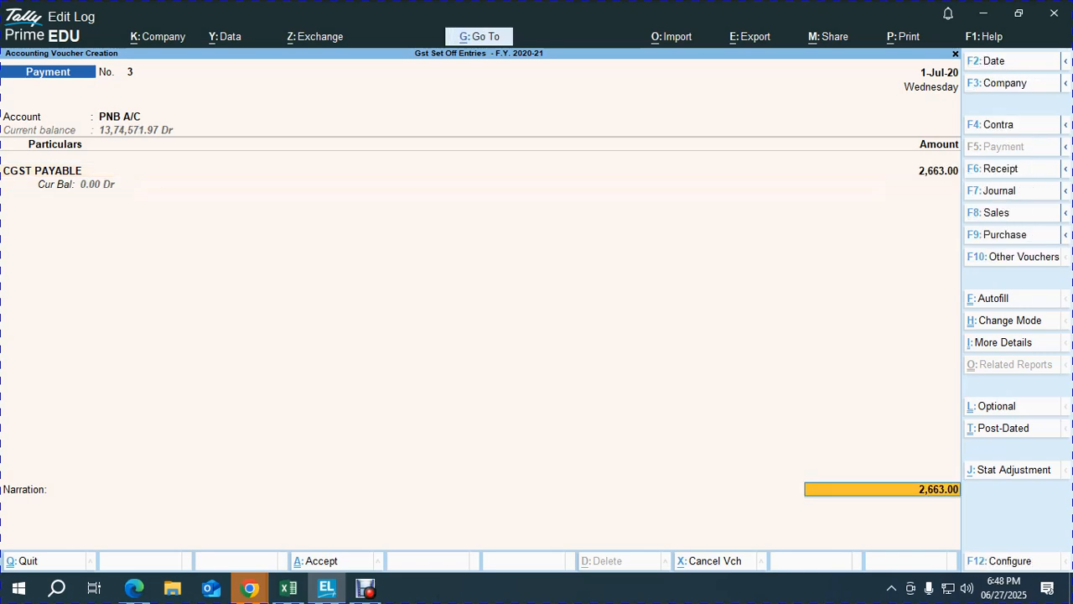
{"action": "key", "text": "Return"}
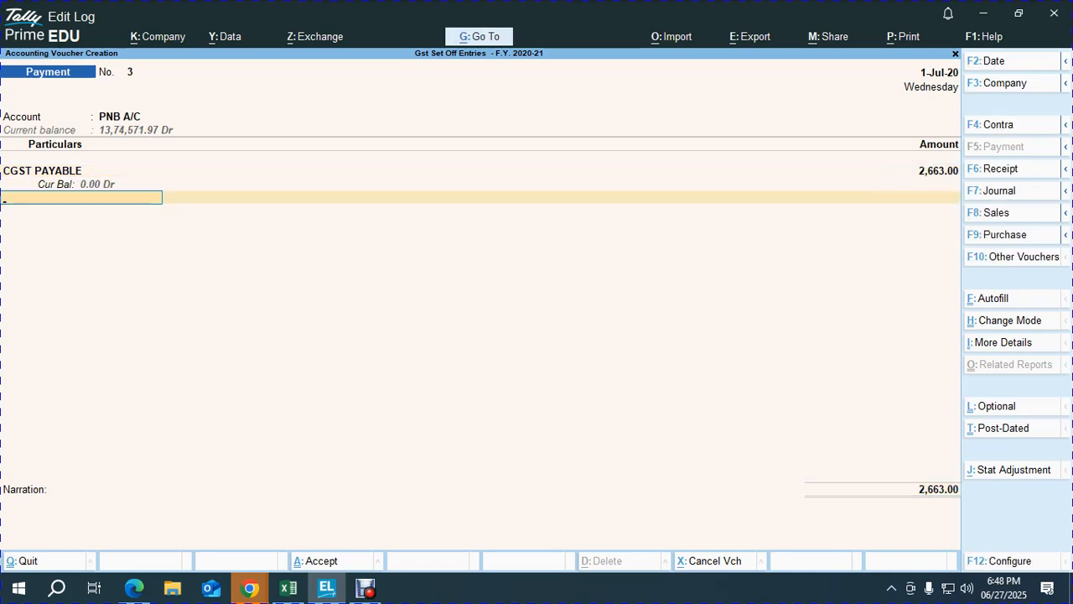
Step: Add SGST PAYABLE with 2663 as the second line of the payment
{"action": "type", "text": "SGST"}
{"action": "key", "text": "Return"}
{"action": "type", "text": "2663"}
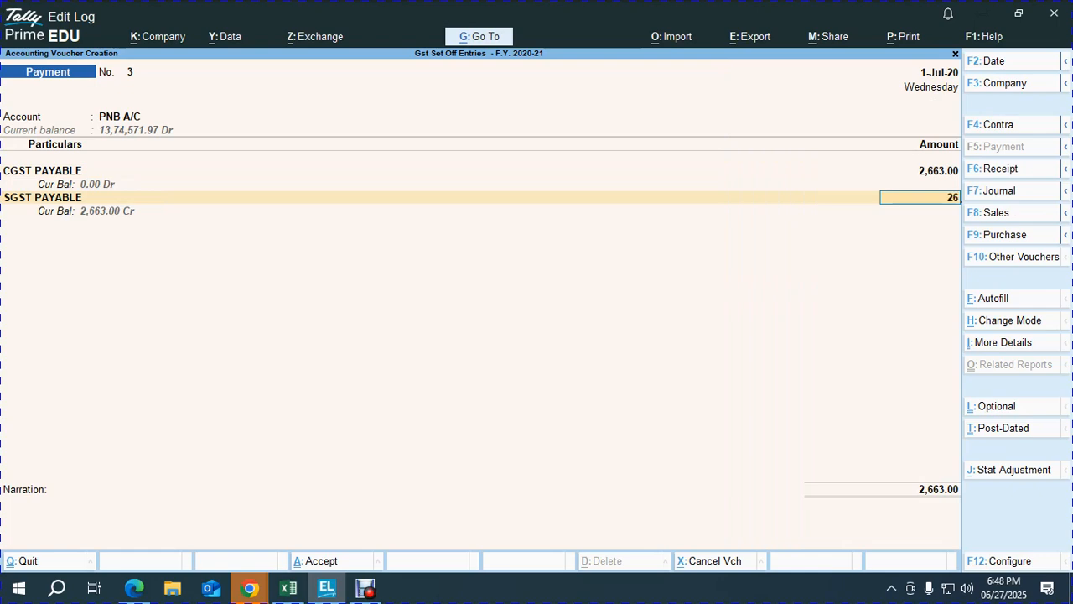
{"action": "key", "text": "Return"}
Step: Accept the default cheque allocation for PNB A/C and save the payment voucher without a narration
{"action": "key", "text": "Return"}
{"action": "key", "text": "Return"}
{"action": "key", "text": "Return"}
{"action": "key", "text": "Return"}
{"action": "key", "text": "Return"}
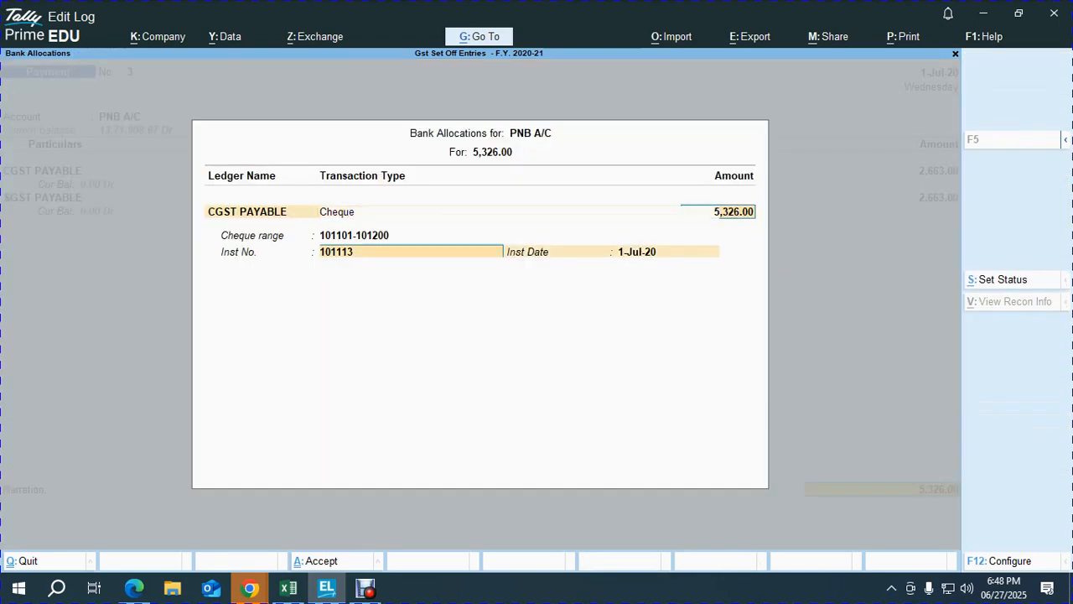
{"action": "key", "text": "Return"}
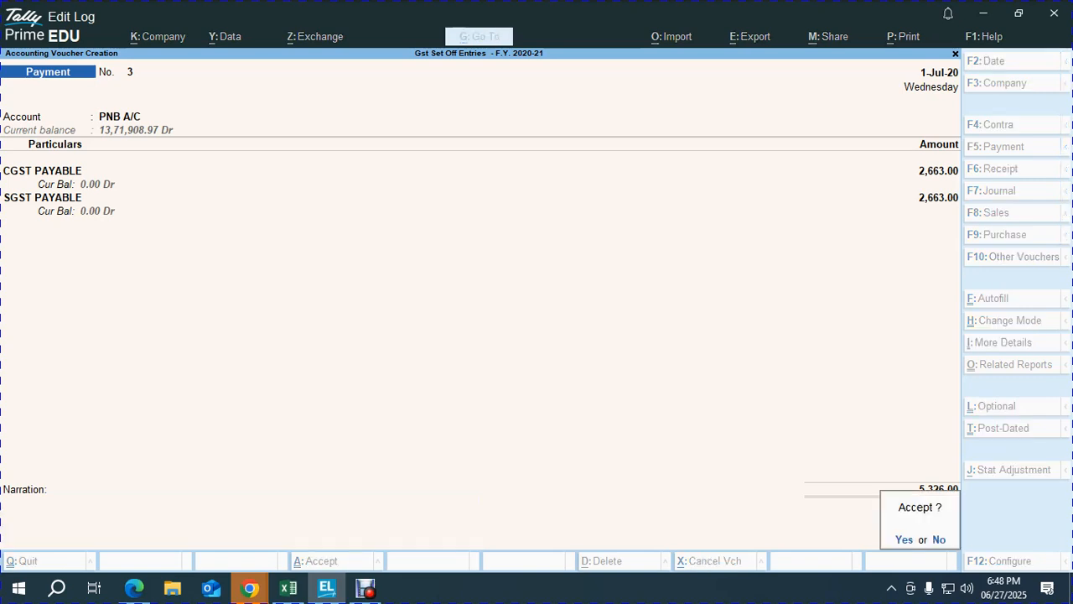
{"action": "key", "text": "Return"}
Step: Set the voucher date to 31-Jul-20 and start a new journal voucher
{"action": "key", "text": "F2"}
{"action": "type", "text": "31.7"}
{"action": "key", "text": "Return"}
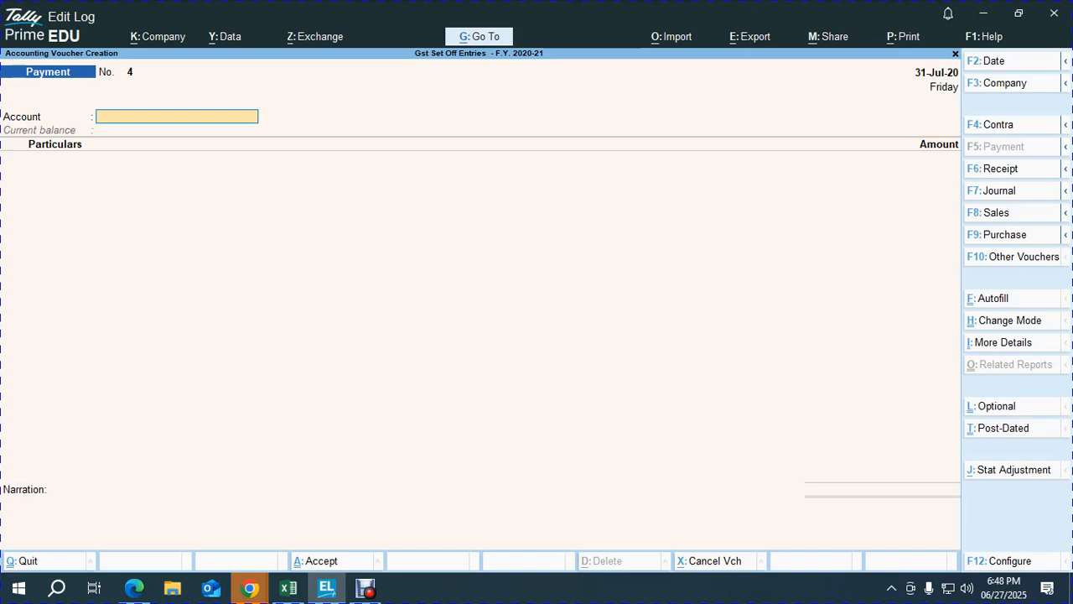
{"action": "key", "text": "F7"}
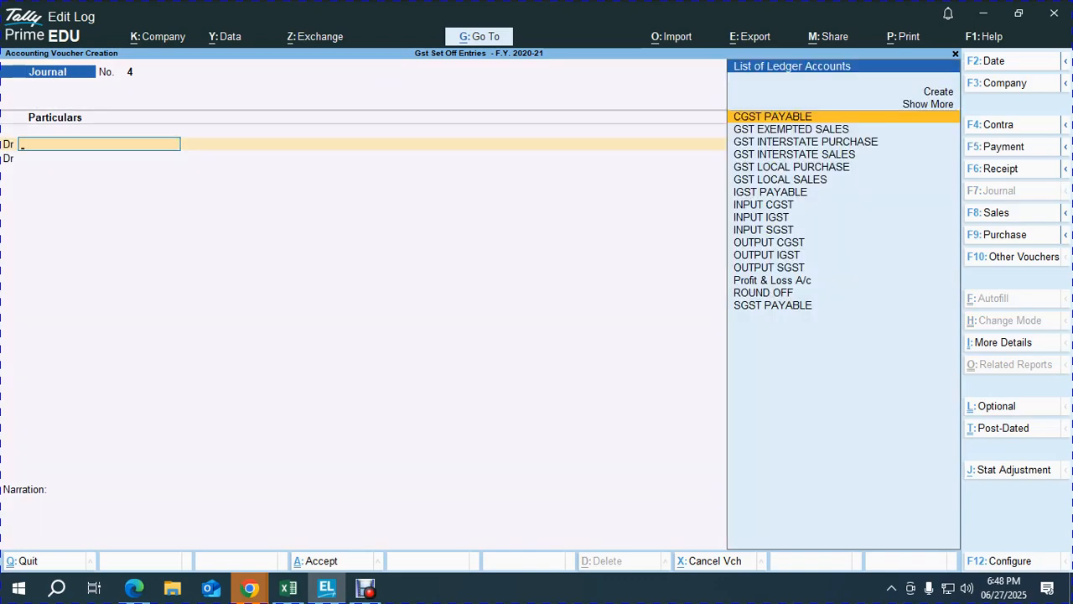
Step: Debit OUTPUT CGST with 94708, the Central Tax on outward taxable supplies in the next GSTR-3B
{"action": "type", "text": "OUT"}
{"action": "key", "text": "Return"}
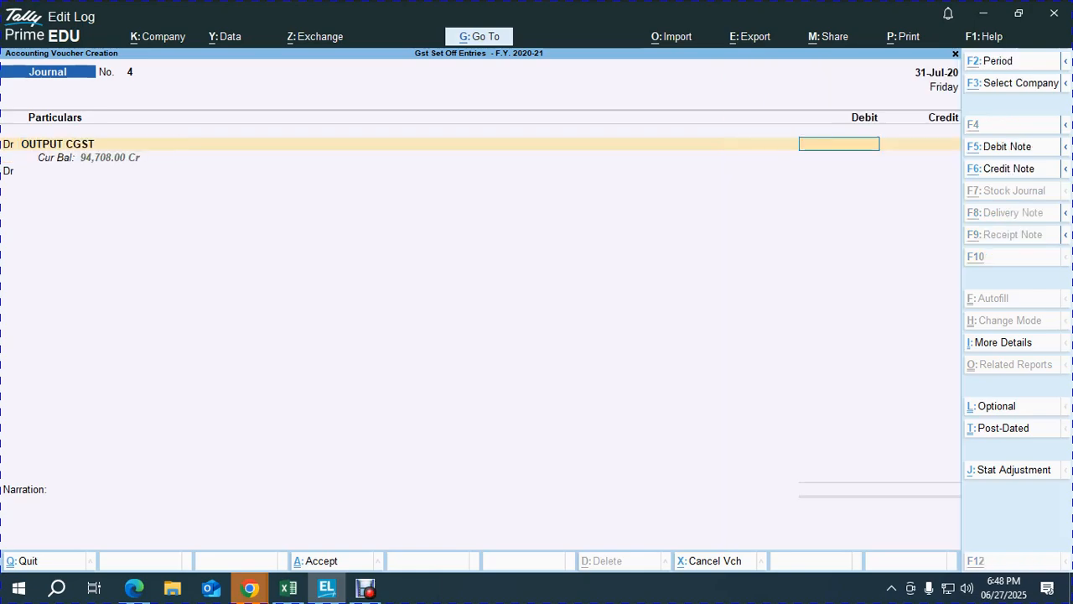
{"action": "key", "text": "alt+Tab"}
{"action": "scroll", "coordinate": [530, 330], "scroll_direction": "down", "scroll_amount": 10}
{"action": "scroll", "coordinate": [529, 331], "scroll_direction": "up", "scroll_amount": 3}
{"action": "key", "text": "alt+Tab"}
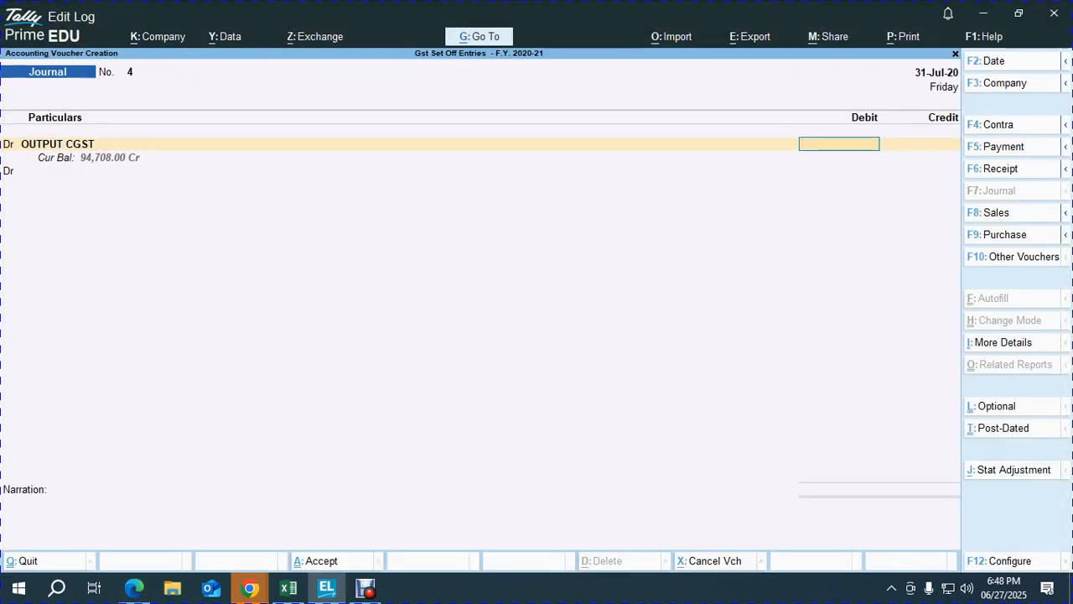
{"action": "key", "text": "alt+Tab"}
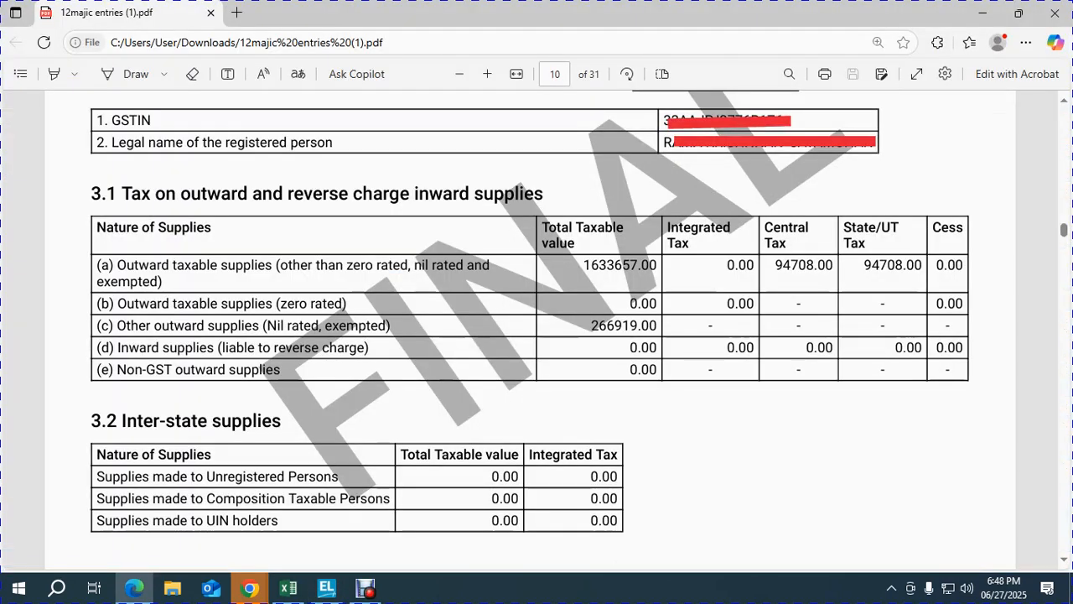
{"action": "left_click_drag", "start_coordinate": [773, 265], "coordinate": [830, 265]}
{"action": "key", "text": "ctrl+c"}
{"action": "key", "text": "alt+Tab"}
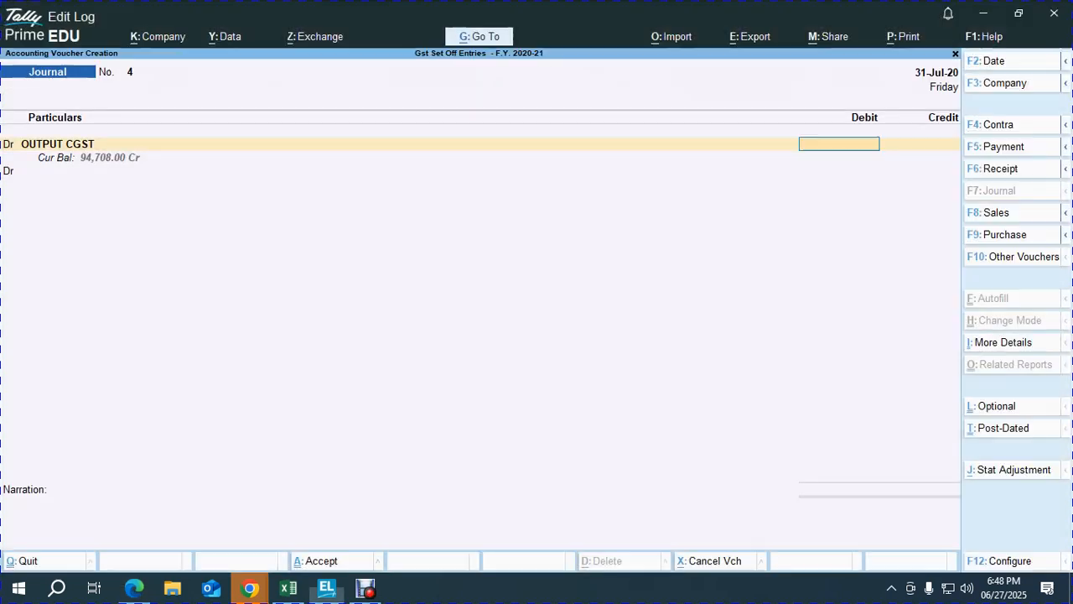
{"action": "type", "text": "94708"}
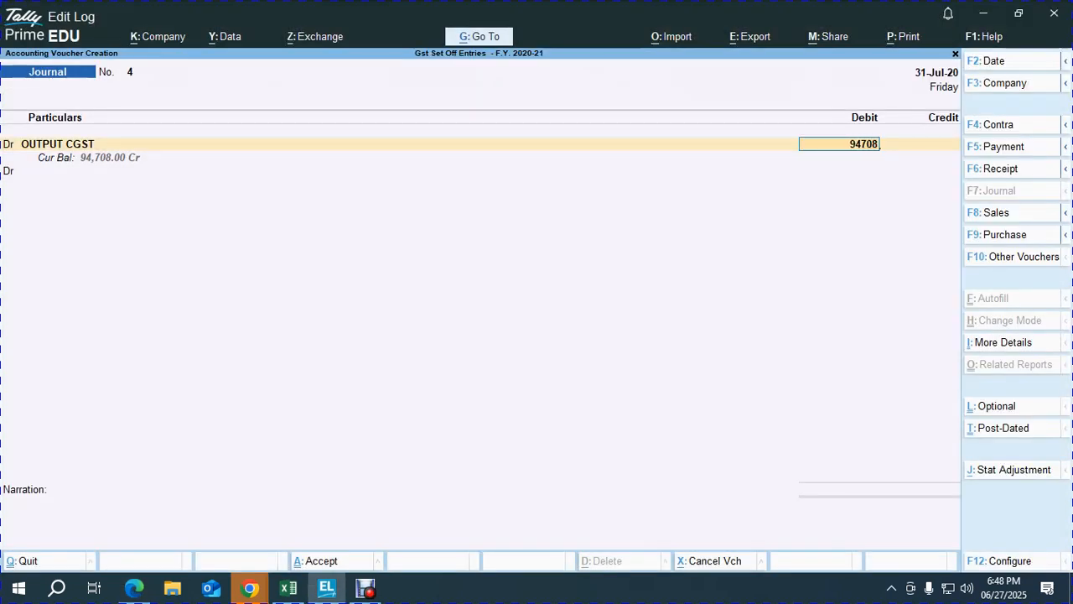
{"action": "key", "text": "Return"}
{"action": "key", "text": "Return"}
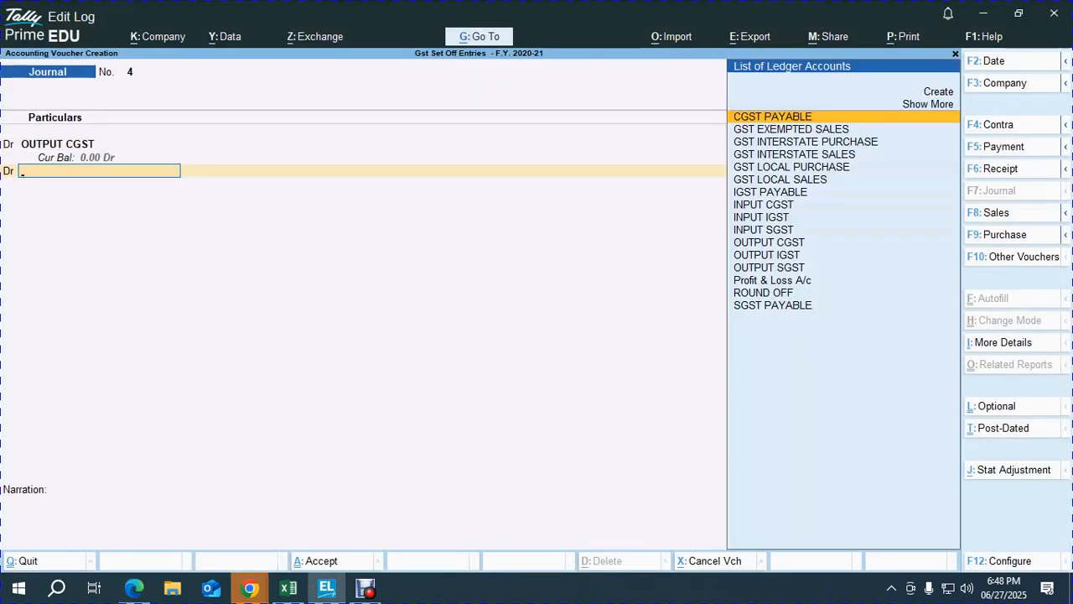
Step: Debit OUTPUT SGST with 94708 as the second line of the July journal
{"action": "type", "text": "OUT"}
{"action": "key", "text": "Down"}
{"action": "key", "text": "Down"}
{"action": "key", "text": "Return"}
{"action": "type", "text": "94708"}
{"action": "key", "text": "Return"}
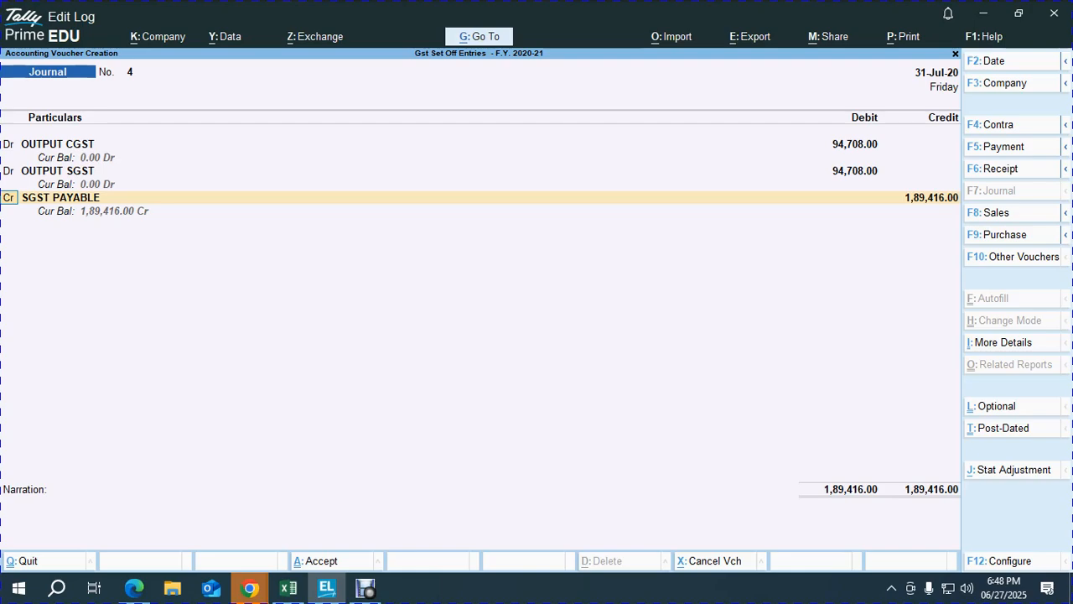
Step: Add INPUT CGST as the first credit line and look up the Central Tax paid through ITC in the July GSTR-3B
{"action": "key", "text": "Return"}
{"action": "type", "text": "INPU"}
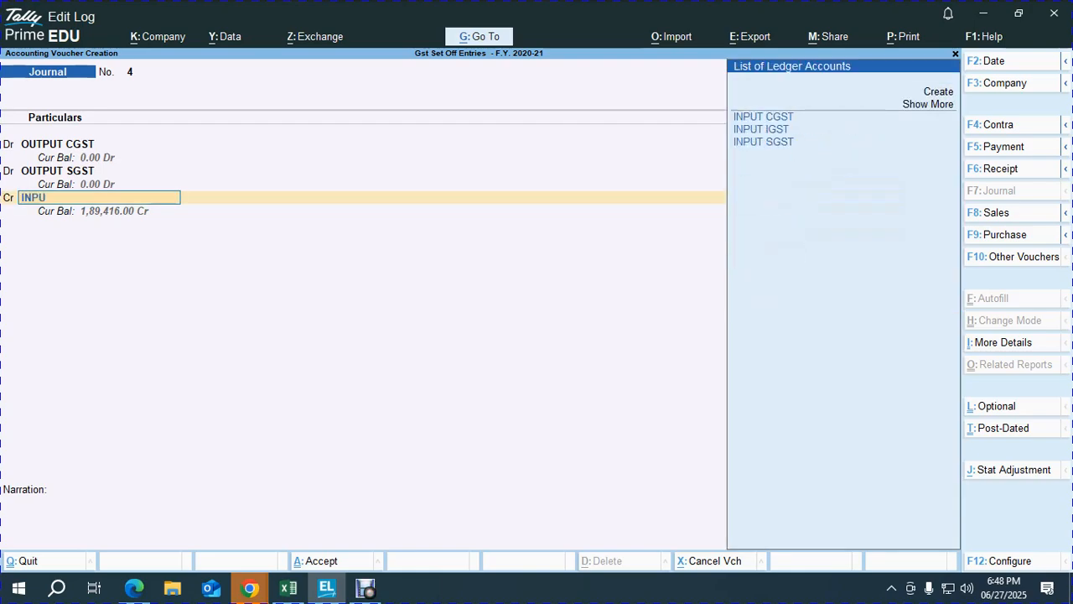
{"action": "key", "text": "Return"}
{"action": "key", "text": "alt+Tab"}
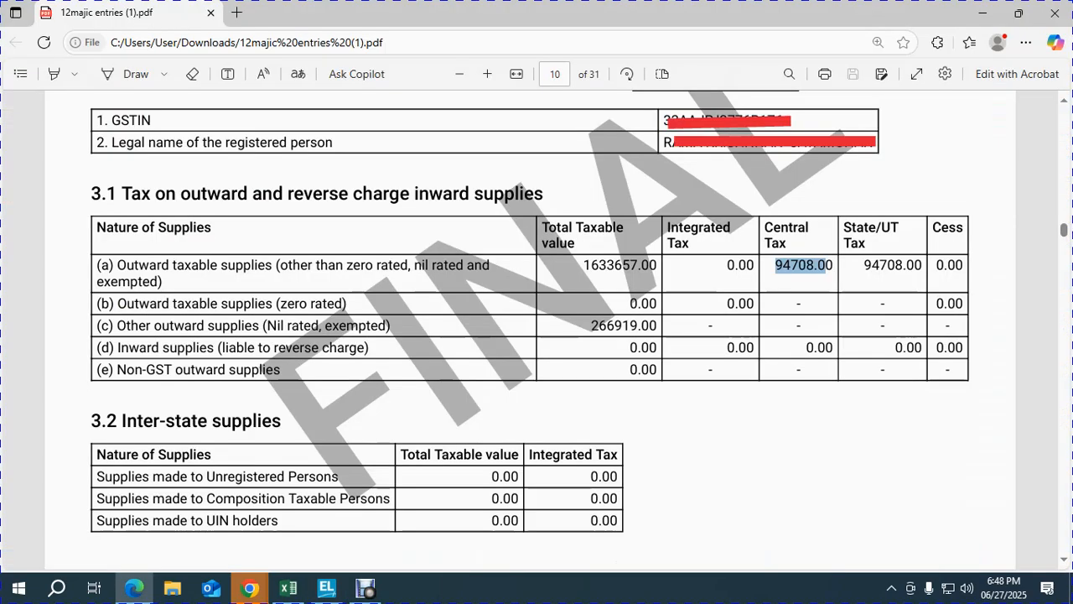
{"action": "scroll", "coordinate": [529, 335], "scroll_direction": "down", "scroll_amount": 15}
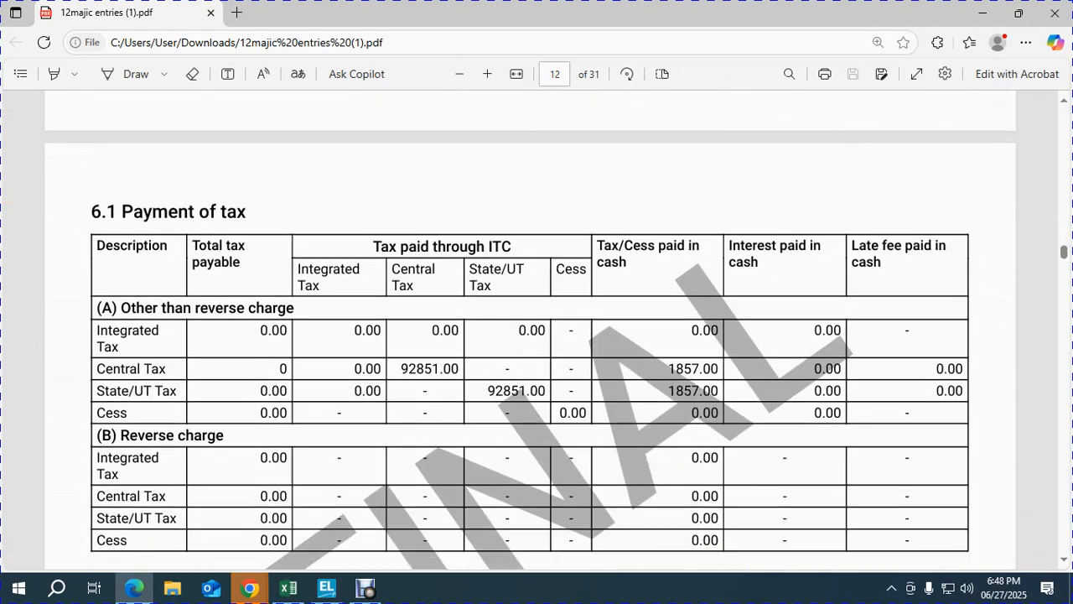
{"action": "scroll", "coordinate": [530, 329], "scroll_direction": "down", "scroll_amount": 3}
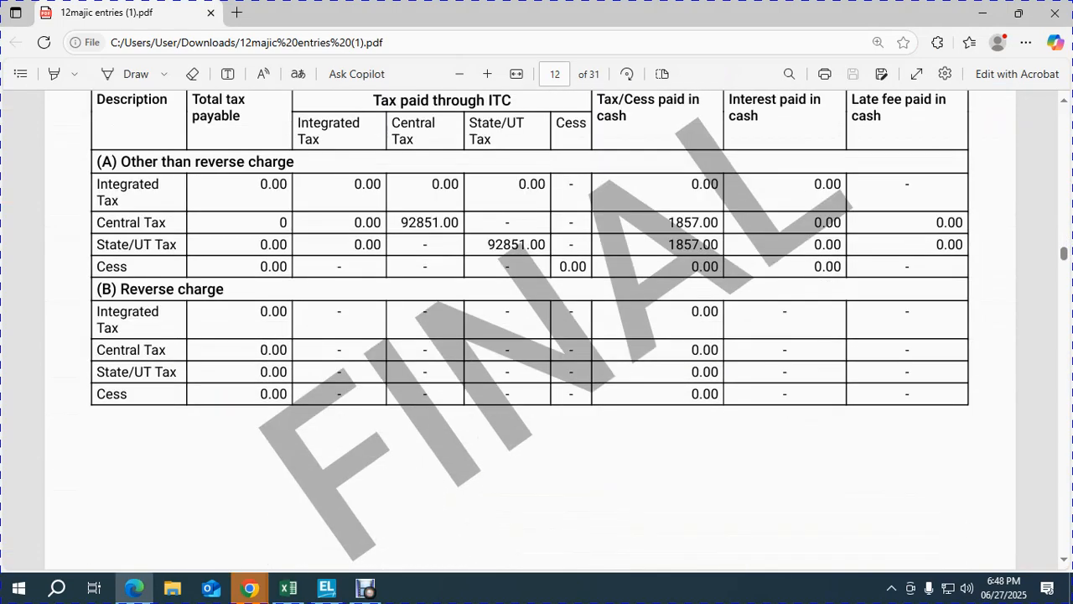
{"action": "scroll", "coordinate": [530, 330], "scroll_direction": "up", "scroll_amount": 2}
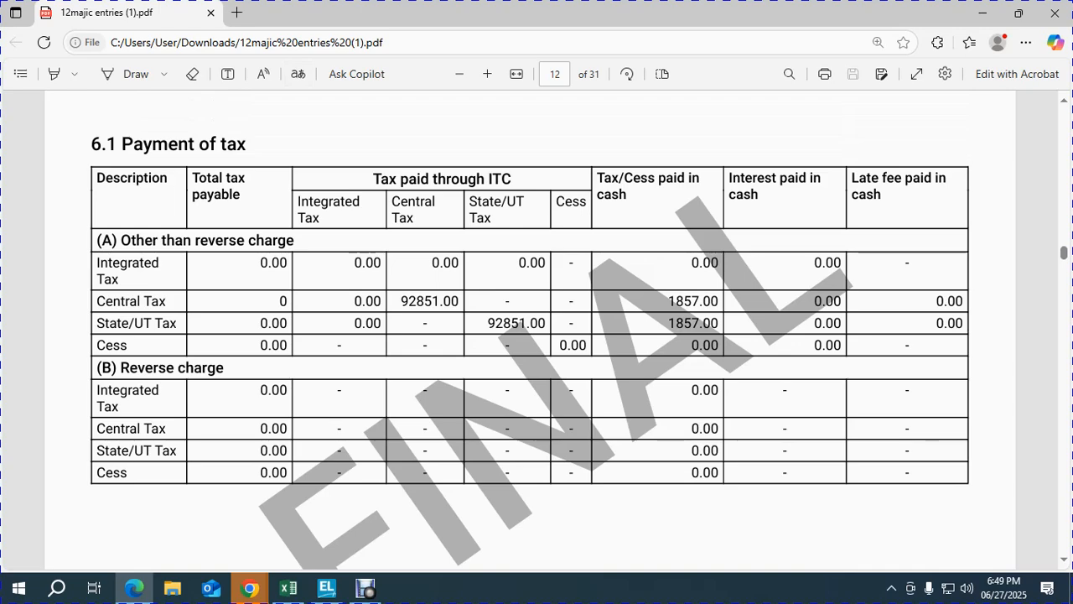
Step: Set the INPUT CGST credit to 92851, matching the Central Tax paid through ITC in table 6.1
{"action": "key", "text": "alt+Tab"}
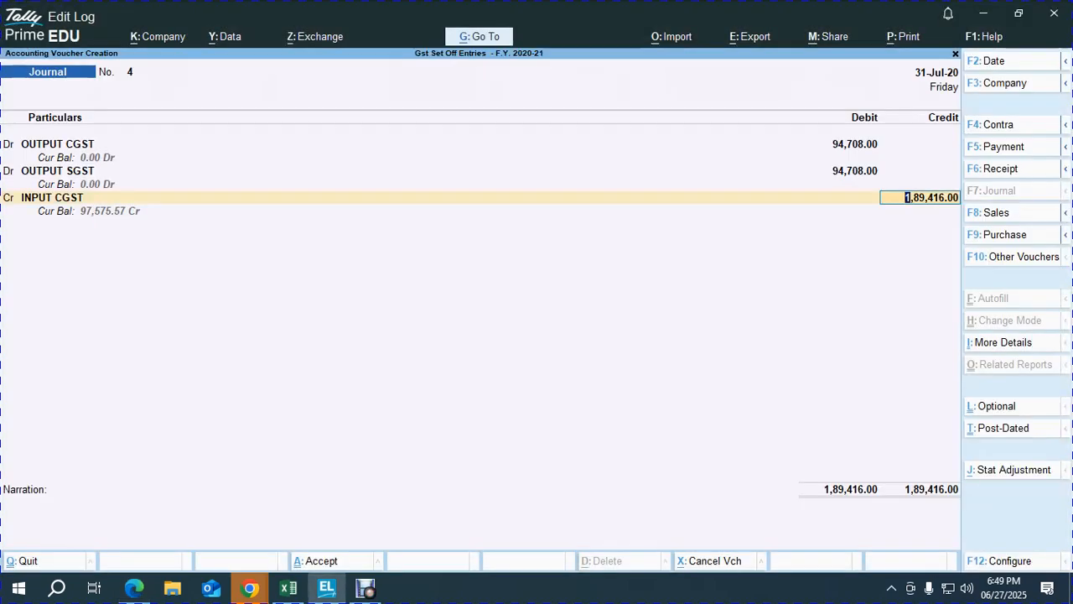
{"action": "key", "text": "BackSpace"}
{"action": "key", "text": "Return"}
{"action": "key", "text": "alt+Tab"}
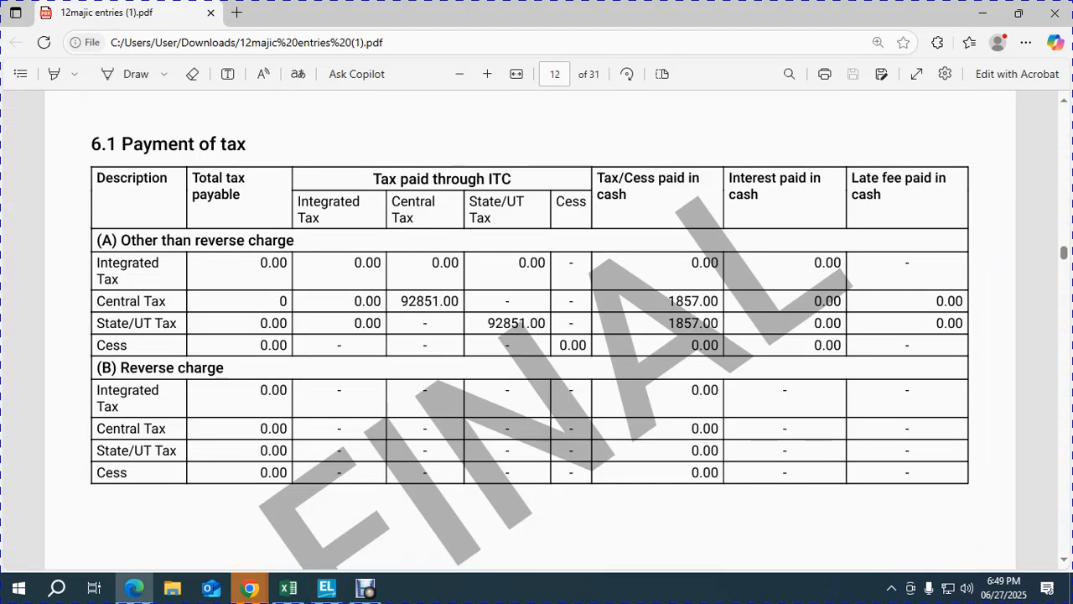
{"action": "key", "text": "alt+Tab"}
{"action": "type", "text": "92851"}
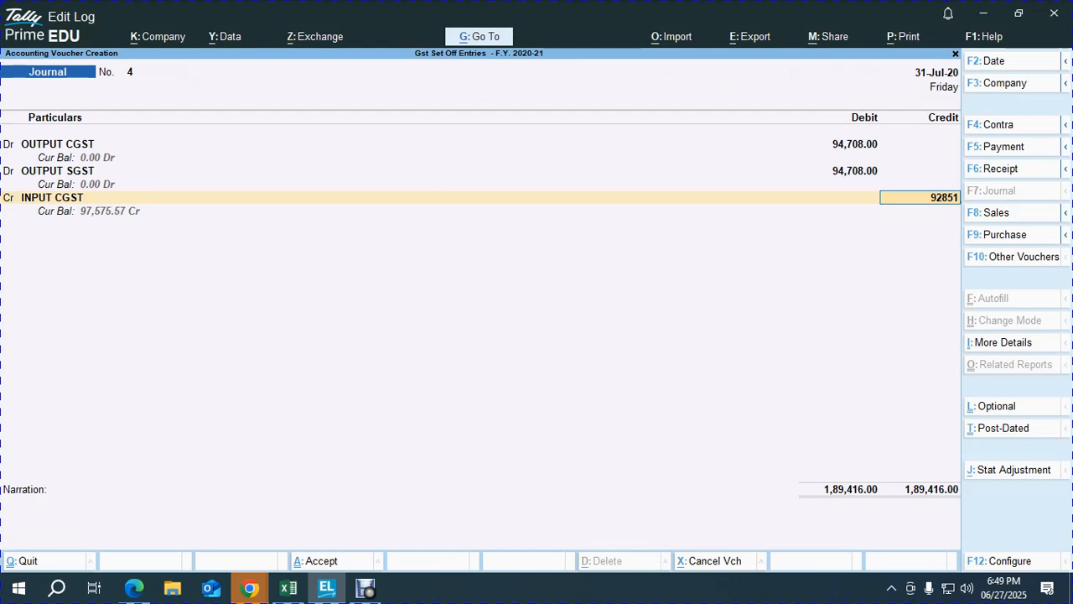
{"action": "key", "text": "Return"}
Step: Credit INPUT SGST with 92851 as the second credit line of the July journal
{"action": "key", "text": "Return"}
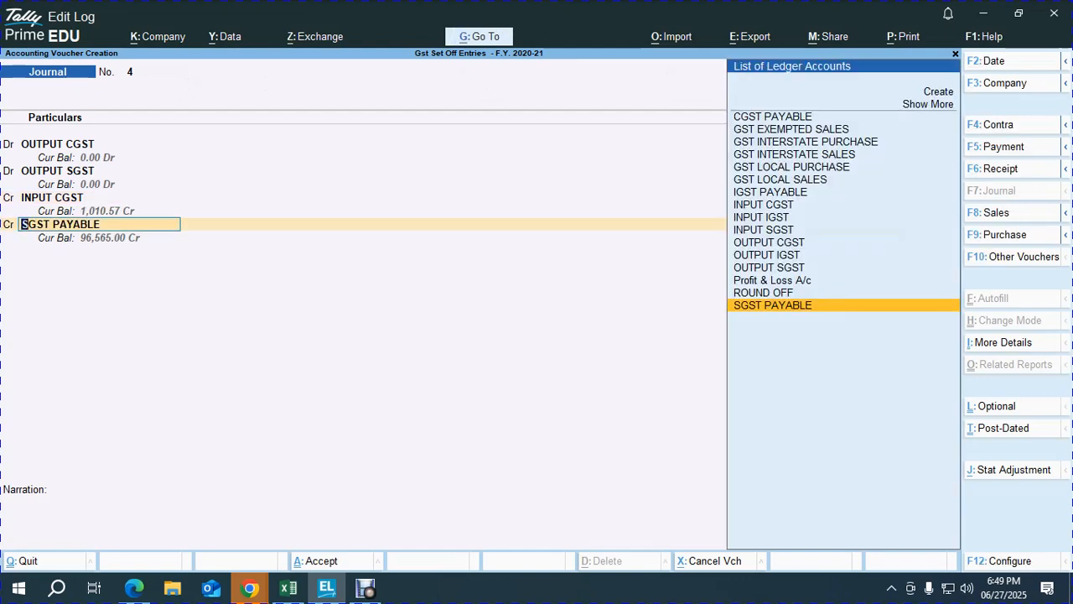
{"action": "type", "text": "INPU"}
{"action": "key", "text": "Down"}
{"action": "key", "text": "Down"}
{"action": "key", "text": "Return"}
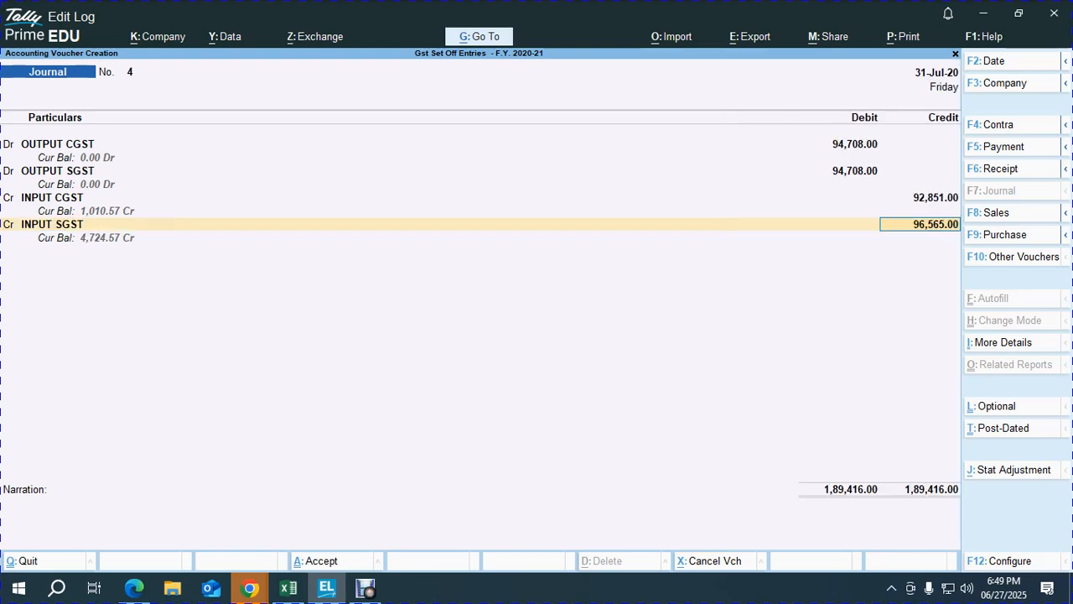
{"action": "key", "text": "Return"}
Step: Credit CGST PAYABLE and SGST PAYABLE with 1857 each, the July tax paid in cash
{"action": "key", "text": "Return"}
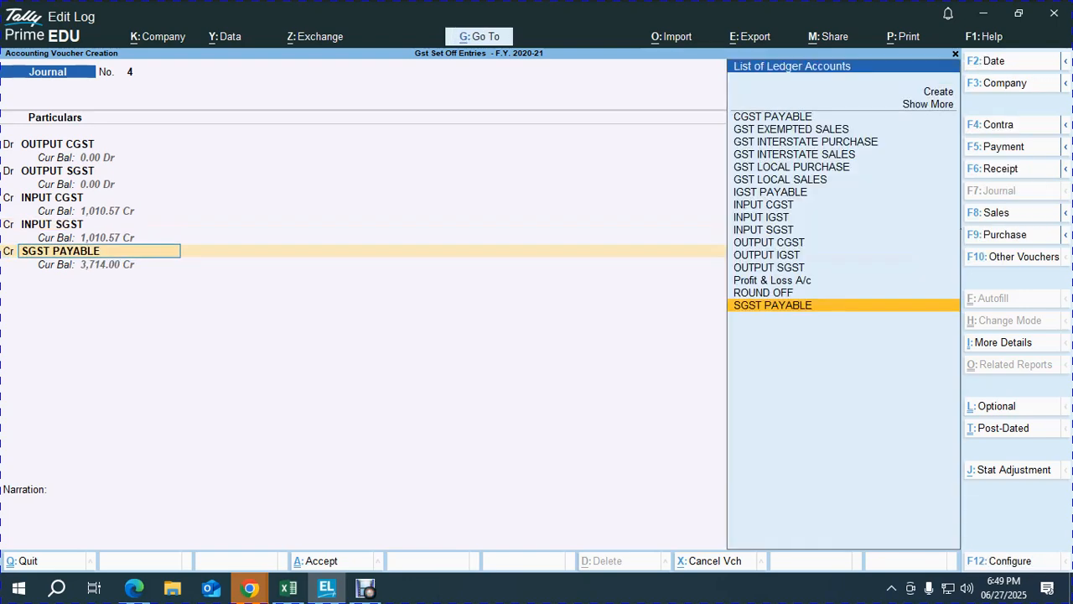
{"action": "type", "text": "CGST"}
{"action": "key", "text": "Return"}
{"action": "key", "text": "alt+Tab"}
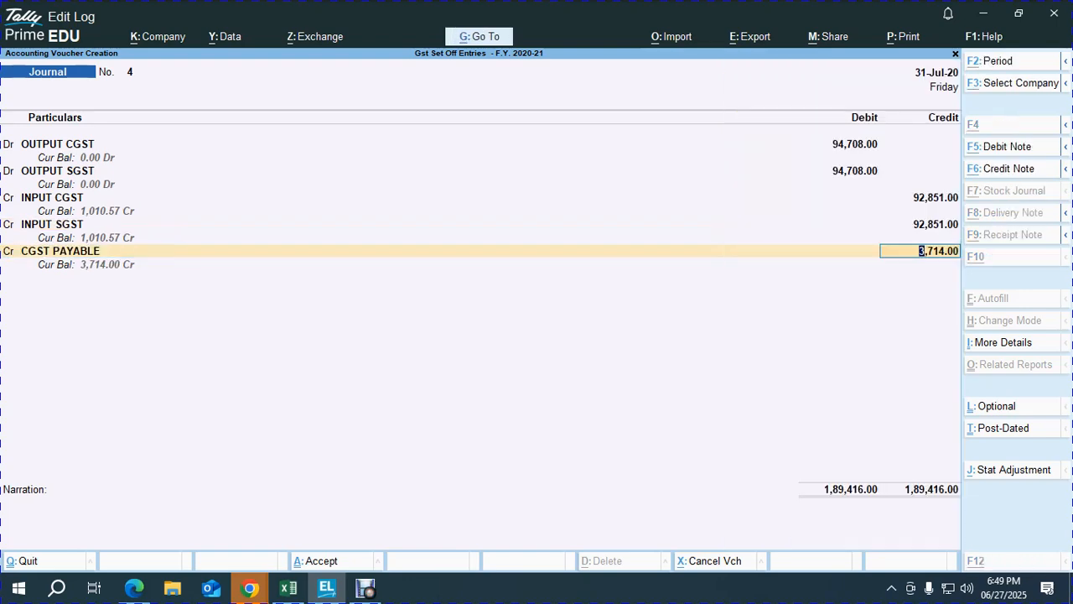
{"action": "key", "text": "alt+Tab"}
{"action": "type", "text": "1857"}
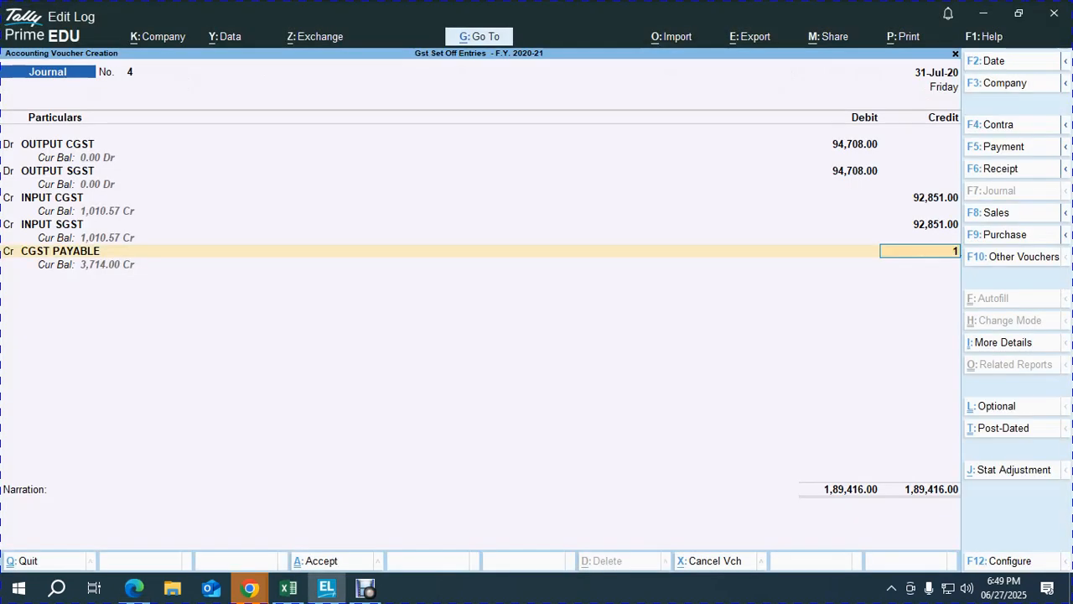
{"action": "key", "text": "Return"}
{"action": "key", "text": "Return"}
{"action": "key", "text": "Return"}
{"action": "key", "text": "Return"}
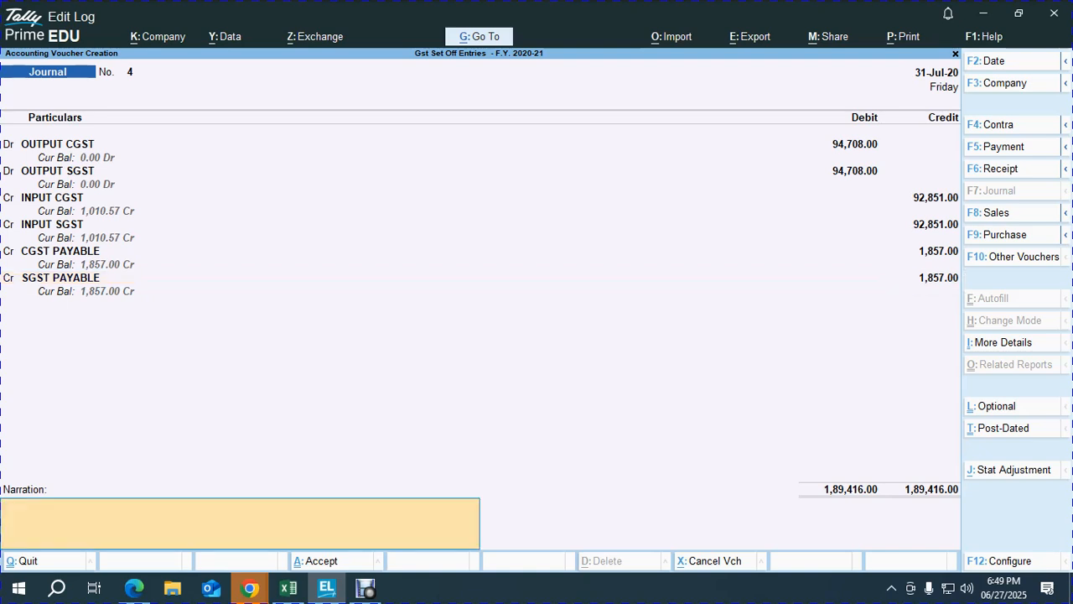
Step: Reuse the previous set-off entry narration, change its month to July 2020, and save the journal voucher
{"action": "key", "text": "ctrl+alt+v"}
{"action": "key", "text": "BackSpace"}
{"action": "key", "text": "BackSpace"}
{"action": "key", "text": "BackSpace"}
{"action": "key", "text": "BackSpace"}
{"action": "key", "text": "BackSpace"}
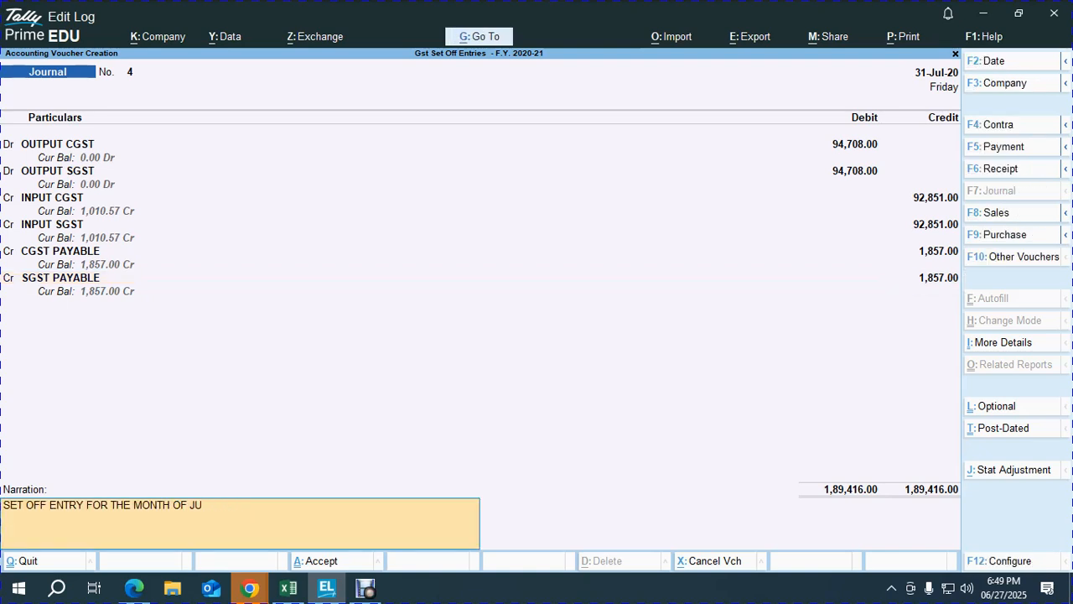
{"action": "type", "text": "2020"}
{"action": "key", "text": "Return"}
{"action": "key", "text": "Return"}
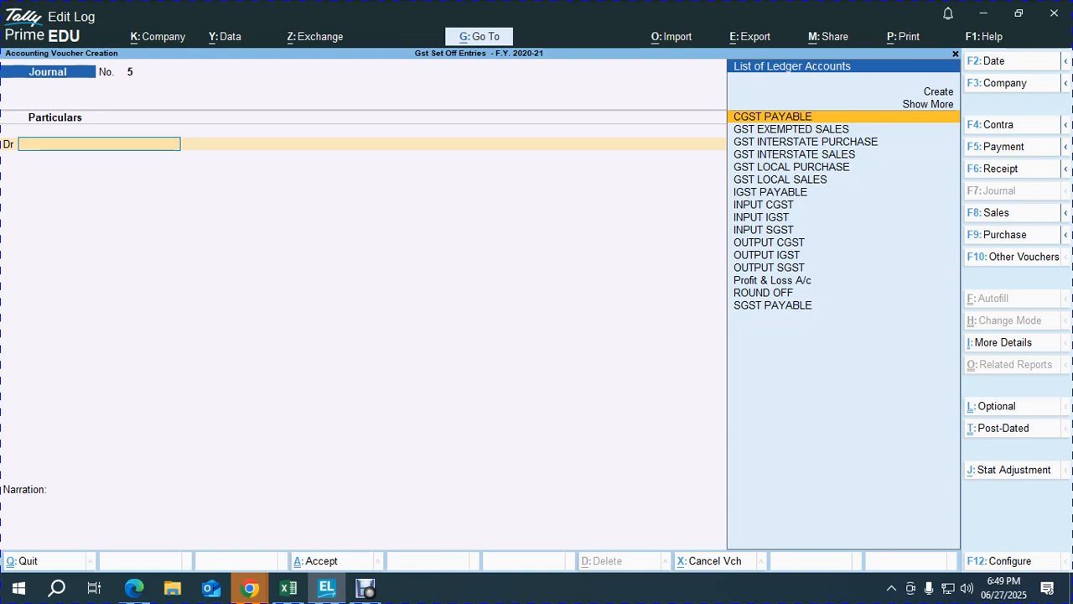
Step: Set the voucher date to 1-Aug-20 and start a new payment voucher
{"action": "key", "text": "F2"}
{"action": "key", "text": "BackSpace"}
{"action": "type", "text": "1."}
{"action": "key", "text": "Return"}
{"action": "key", "text": "F5"}
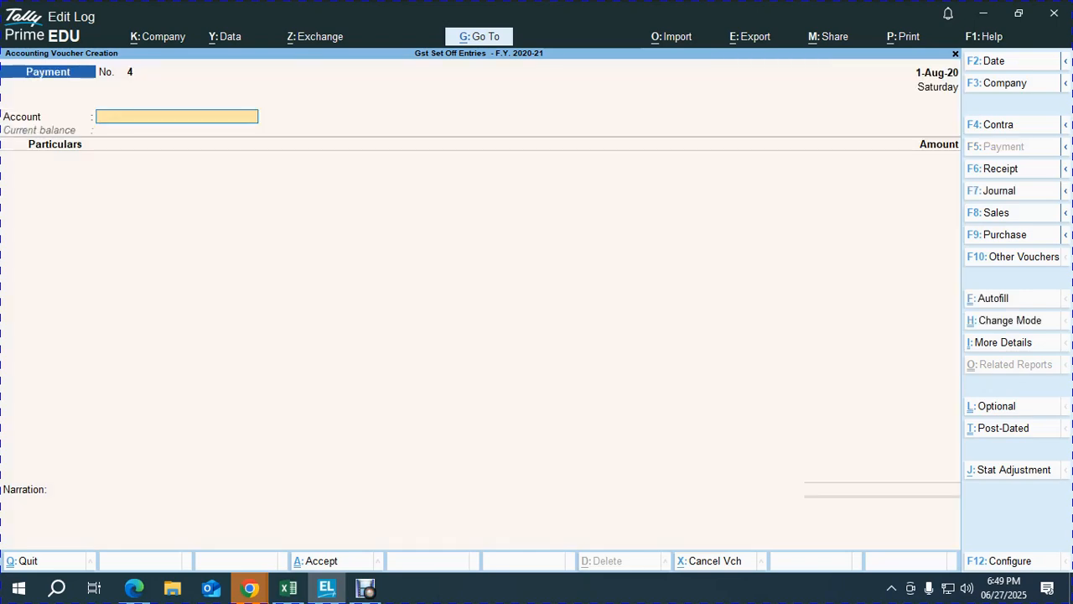
Step: Select PNB A/C as the paying account and enter CGST PAYABLE with an amount of 1857
{"action": "type", "text": "P"}
{"action": "key", "text": "Return"}
{"action": "type", "text": "CGS"}
{"action": "key", "text": "Return"}
{"action": "type", "text": "158"}
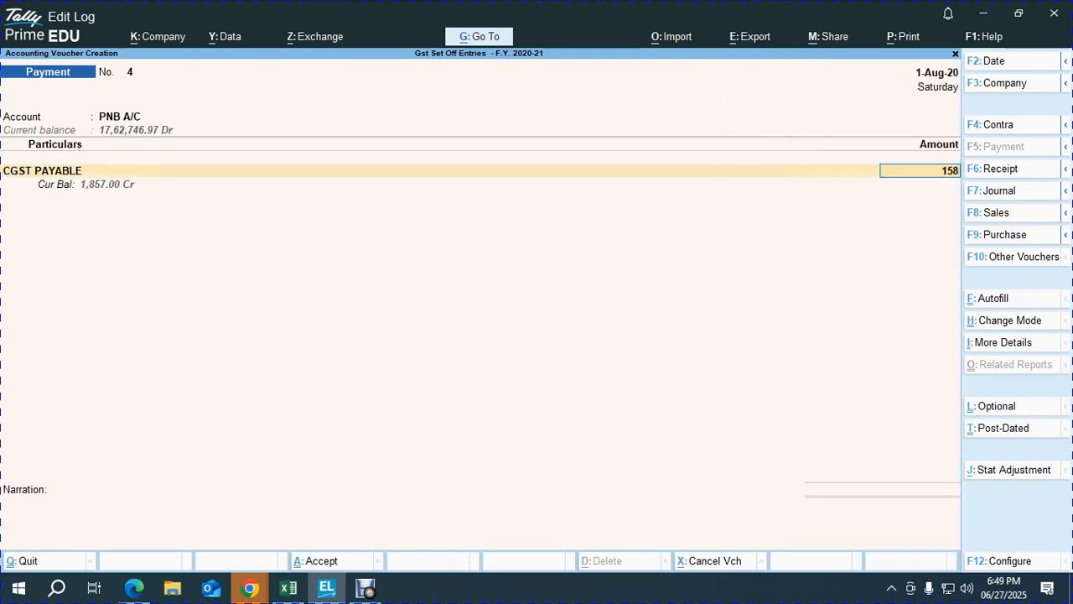
{"action": "type", "text": "7"}
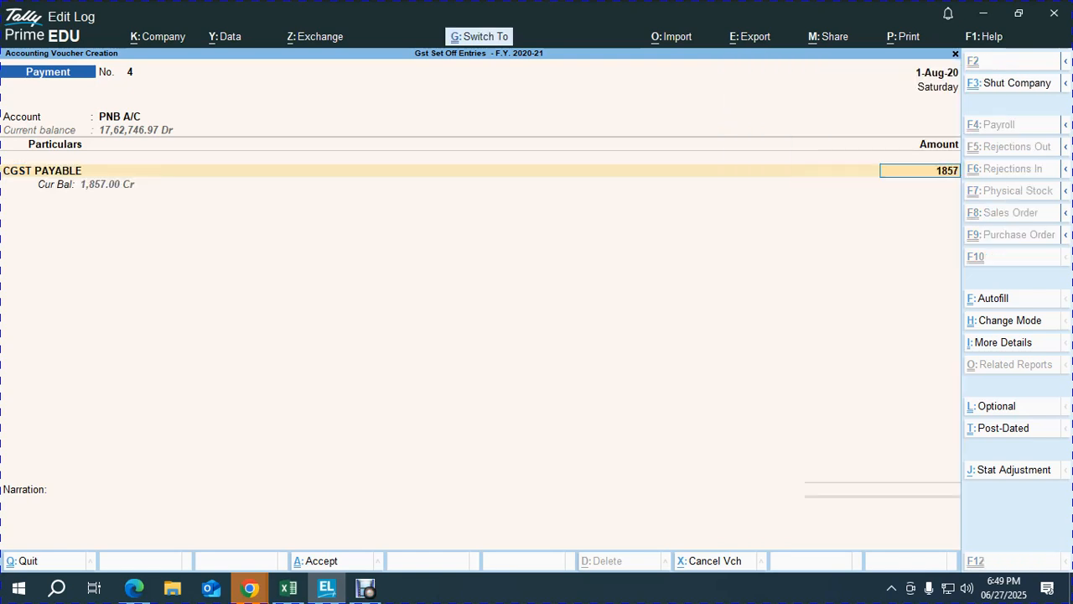
{"action": "key", "text": "Return"}
Step: Enter SGST PAYABLE with 1857 as the second payment line and save the voucher without a narration
{"action": "type", "text": "SGST PAYABLE"}
{"action": "key", "text": "Return"}
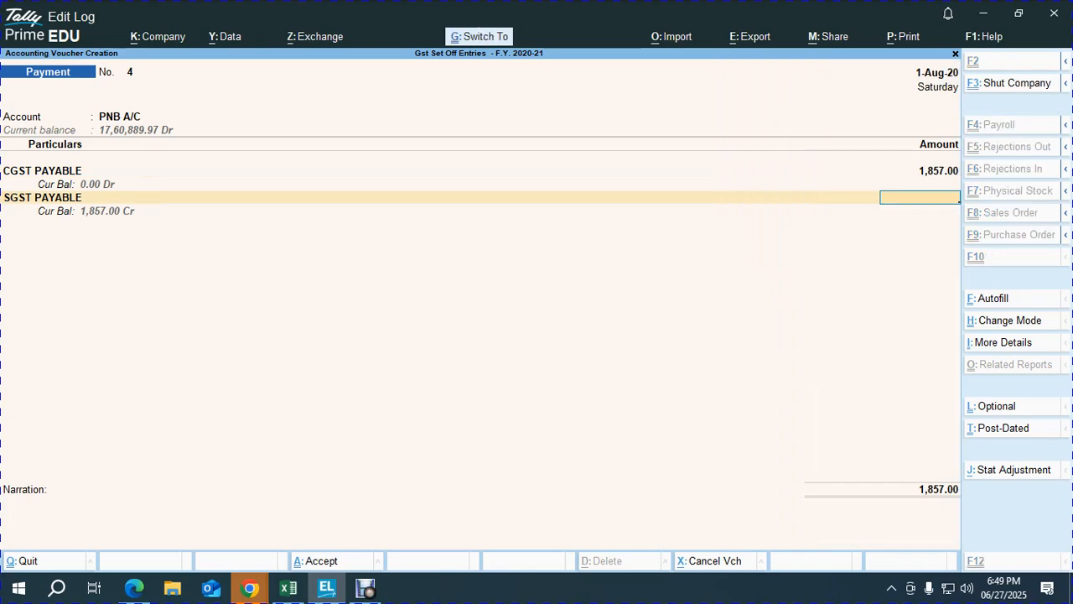
{"action": "key", "text": "Return"}
{"action": "key", "text": "Return"}
{"action": "key", "text": "Return"}
{"action": "key", "text": "Return"}
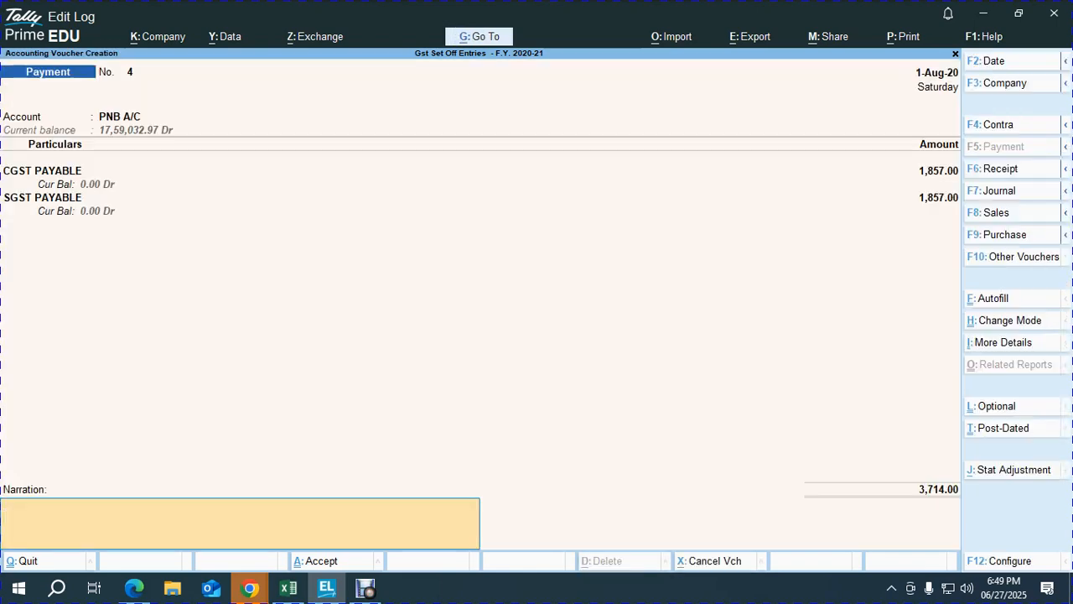
{"action": "key", "text": "Return"}
{"action": "key", "text": "Return"}
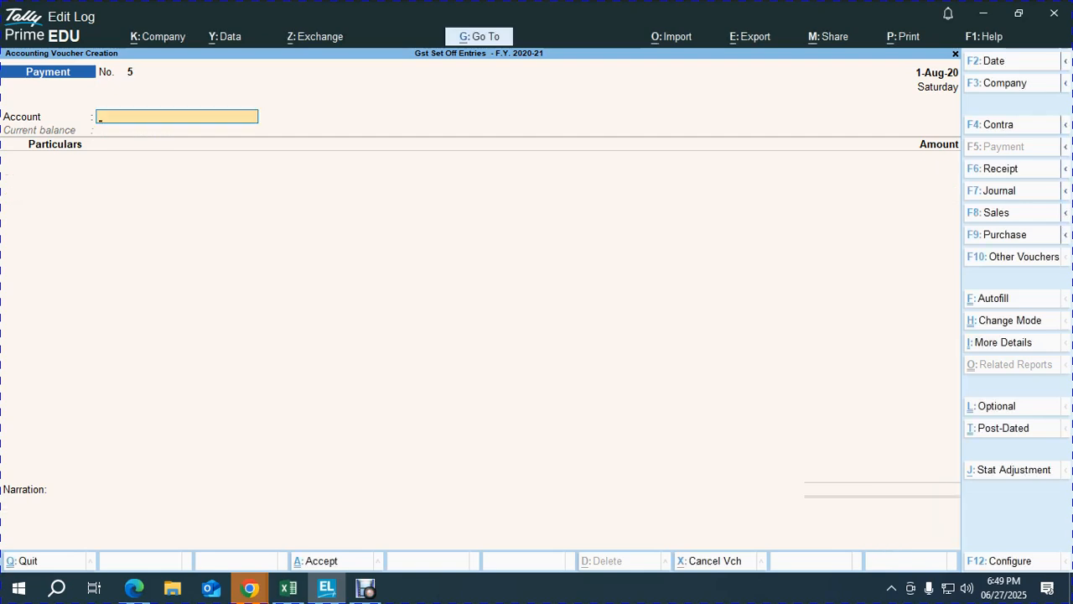
Step: Set the voucher date to 31-Aug-20 and start a new journal voucher
{"action": "key", "text": "F2"}
{"action": "key", "text": "BackSpace"}
{"action": "type", "text": "31.8"}
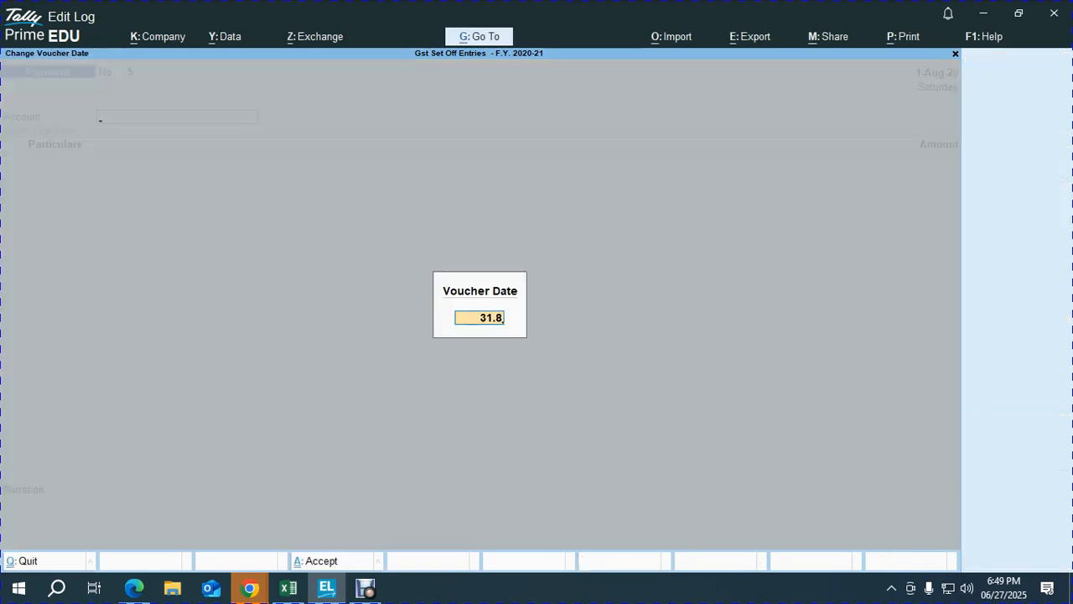
{"action": "key", "text": "Return"}
{"action": "key", "text": "F7"}
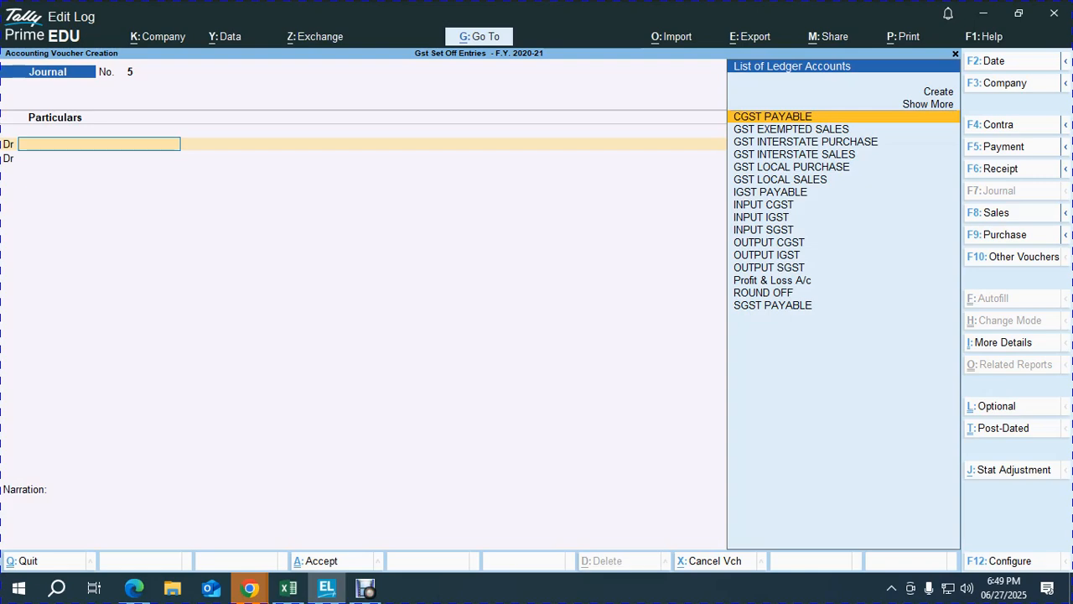
Step: Debit OUTPUT CGST with 121483 as the first line of the August journal
{"action": "type", "text": "OUT"}
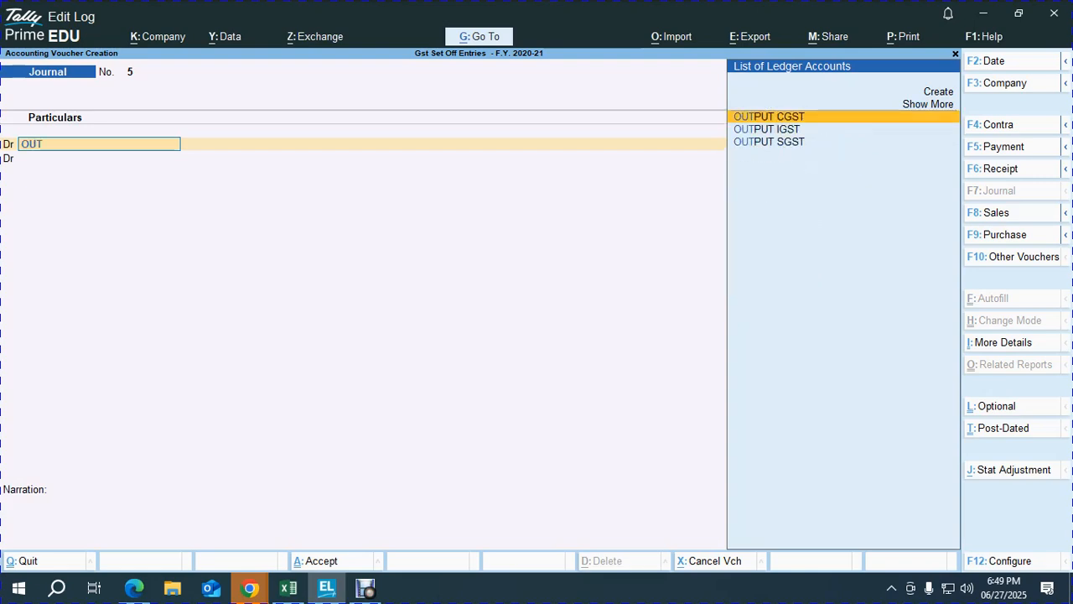
{"action": "key", "text": "Return"}
{"action": "type", "text": "121483"}
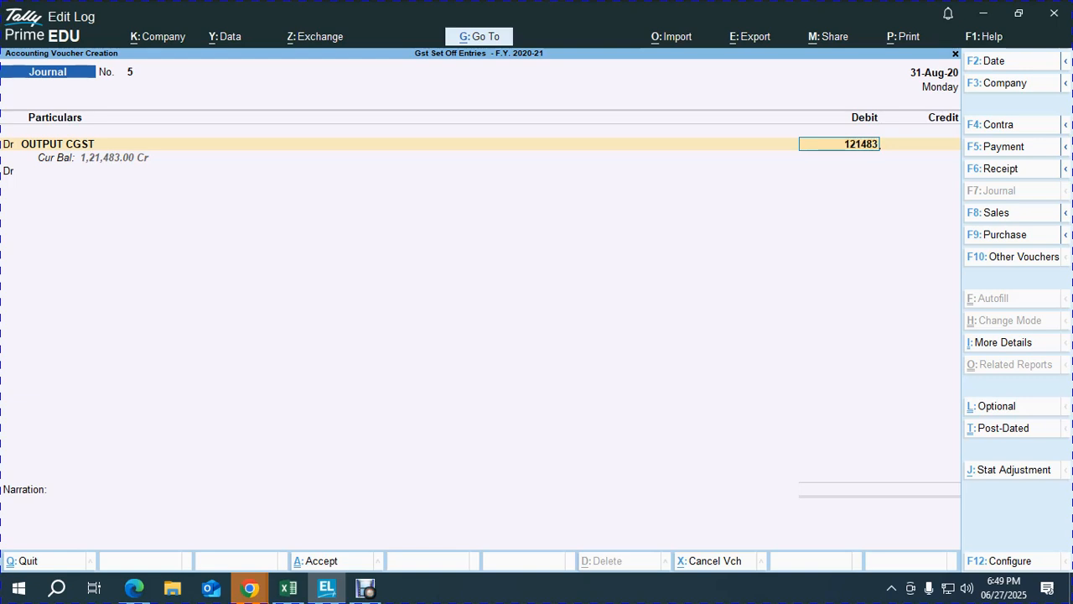
{"action": "key", "text": "Return"}
Step: Debit OUTPUT SGST with 121483 as the second line of the August journal
{"action": "key", "text": "Return"}
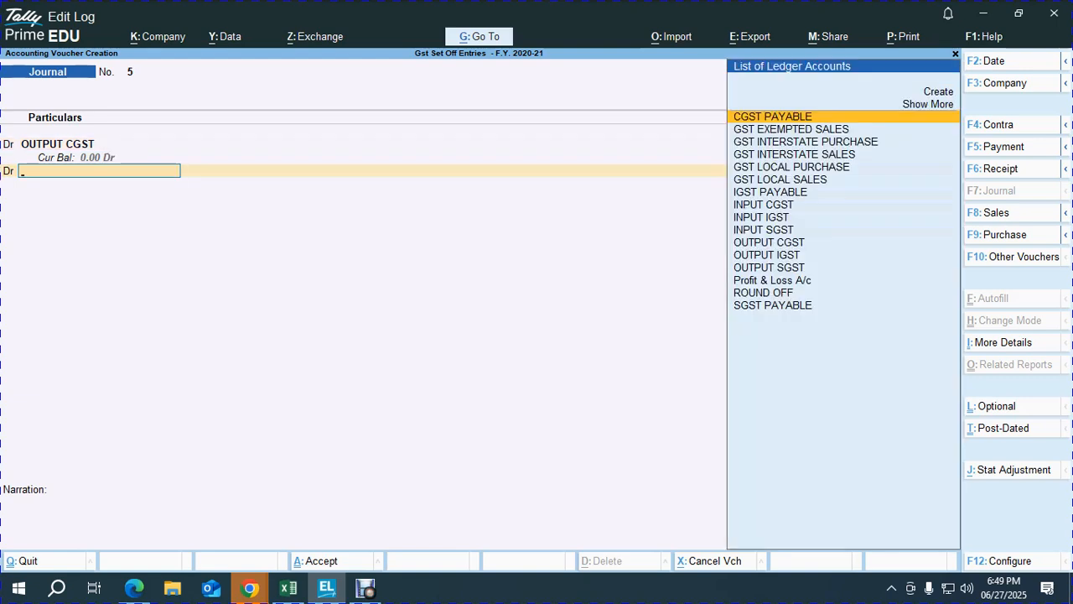
{"action": "type", "text": "OUT"}
{"action": "key", "text": "Down"}
{"action": "key", "text": "Down"}
{"action": "key", "text": "Return"}
{"action": "type", "text": "1,21,483"}
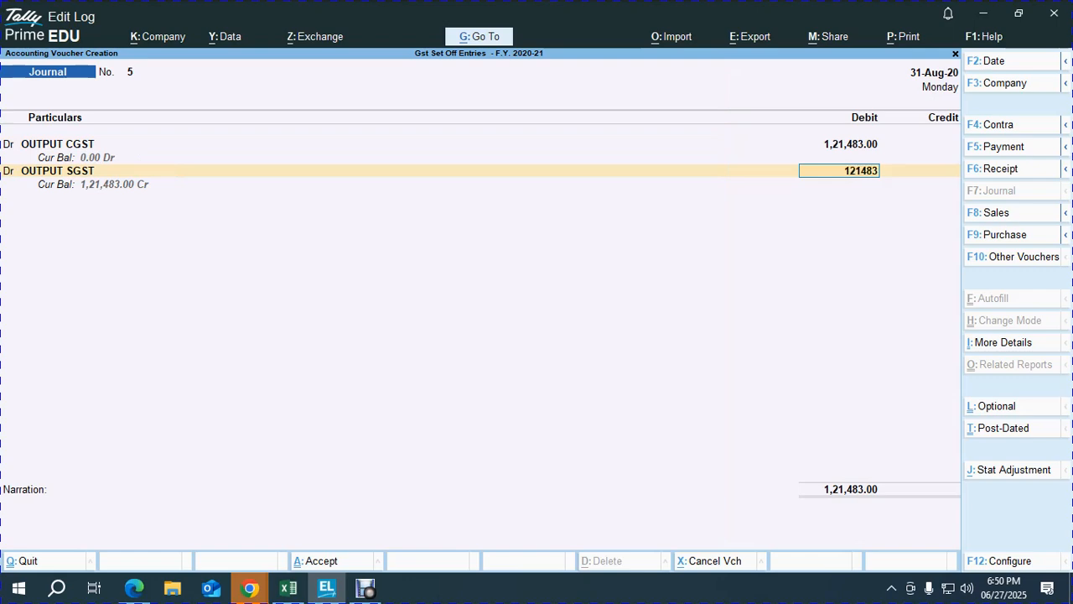
{"action": "key", "text": "Return"}
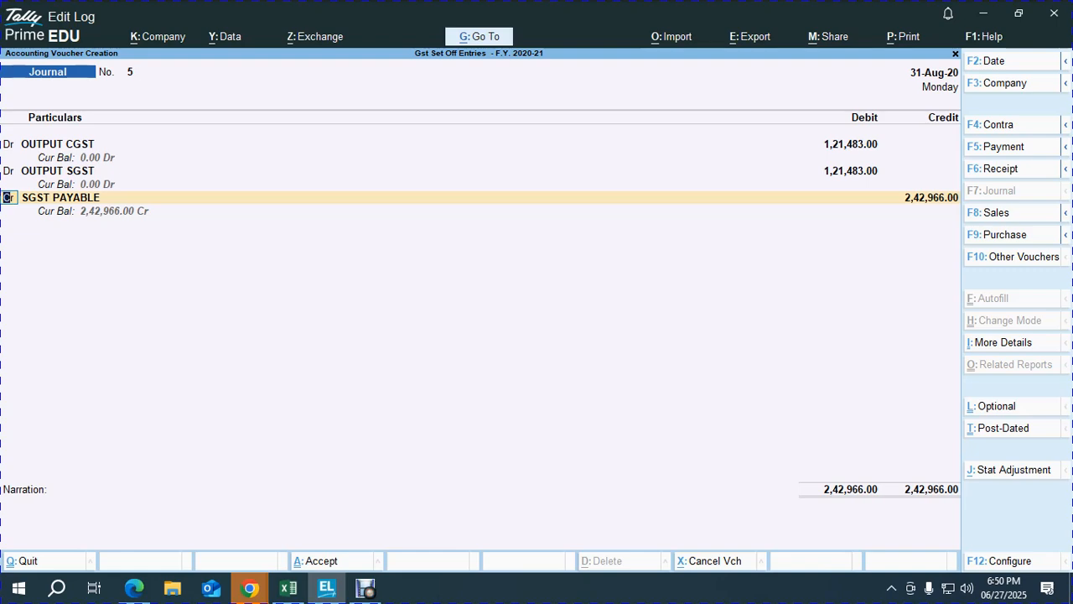
Step: Credit INPUT CGST with 121483, the Central Tax paid through ITC in the August GSTR-3B
{"action": "key", "text": "Return"}
{"action": "type", "text": "INPU"}
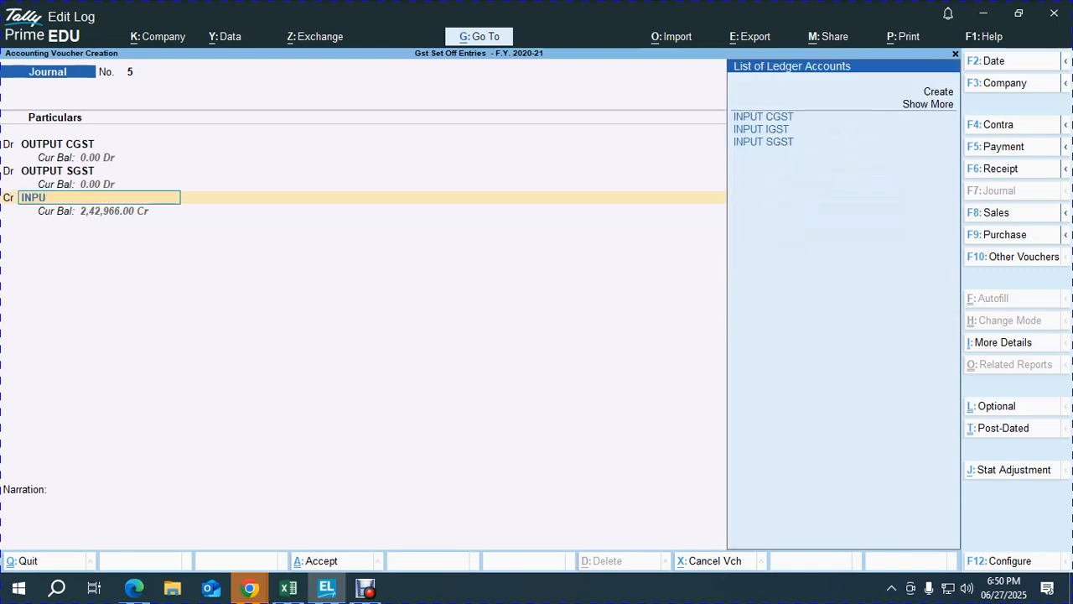
{"action": "key", "text": "Return"}
{"action": "scroll", "coordinate": [529, 329], "scroll_direction": "down", "scroll_amount": 10}
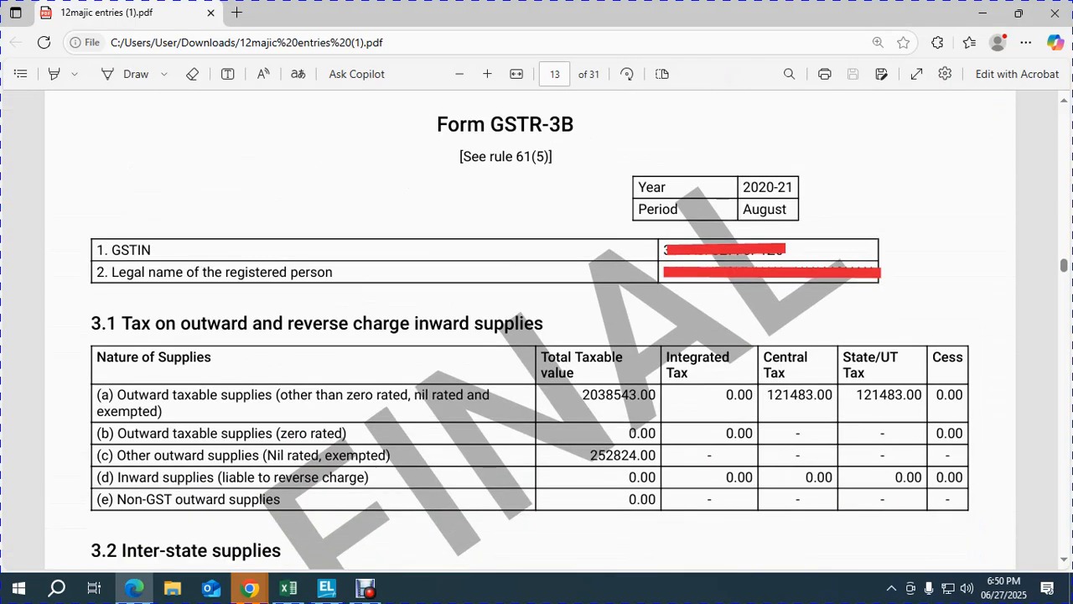
{"action": "scroll", "coordinate": [530, 330], "scroll_direction": "down", "scroll_amount": 12}
{"action": "scroll", "coordinate": [530, 330], "scroll_direction": "down", "scroll_amount": 10}
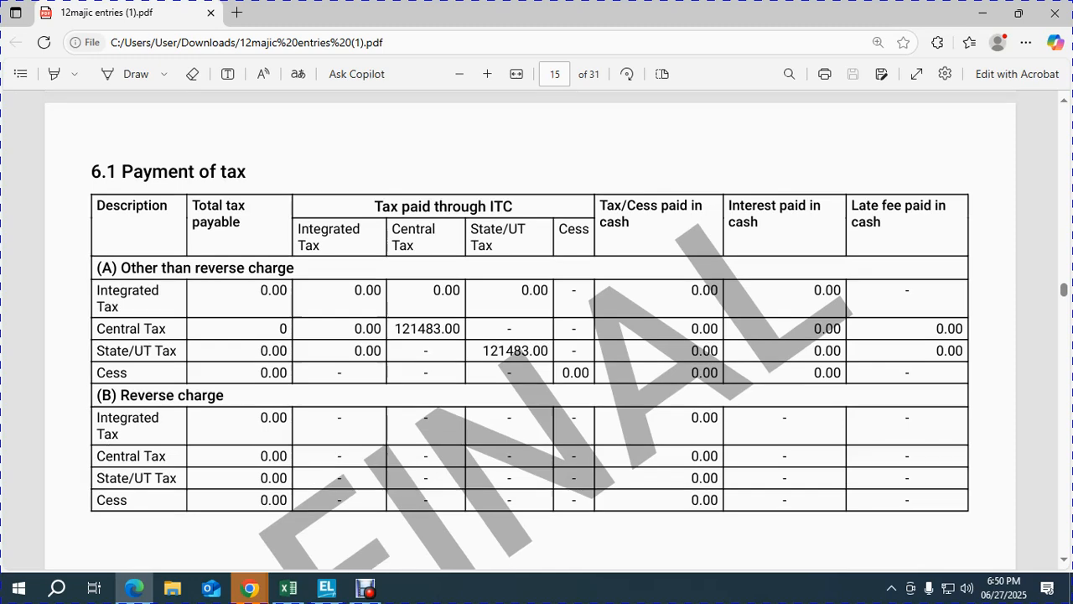
{"action": "key", "text": "alt+Tab"}
{"action": "type", "text": "121483"}
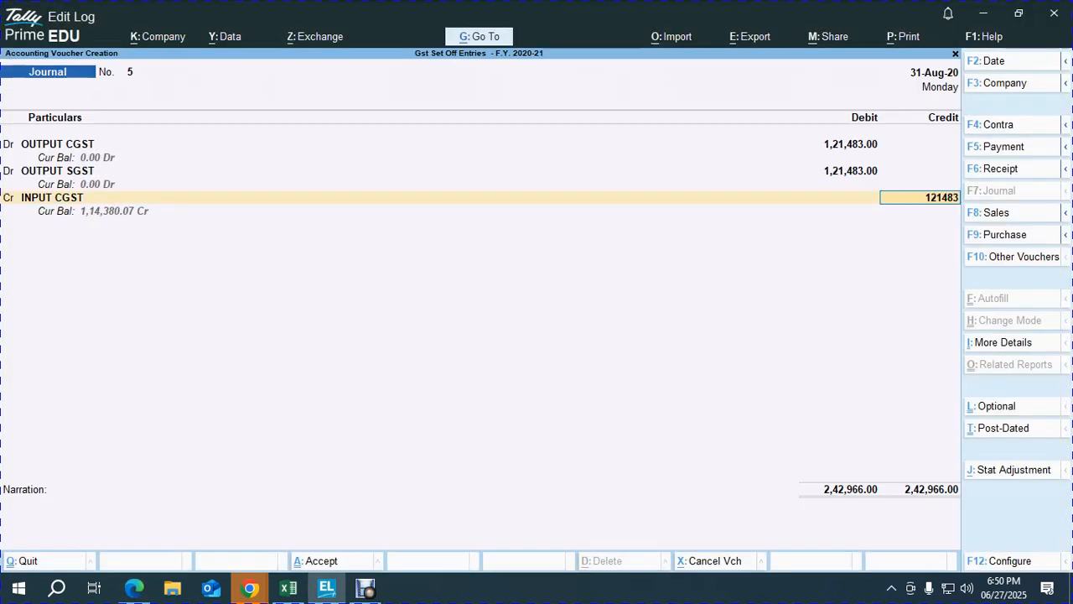
{"action": "key", "text": "Return"}
Step: Credit INPUT SGST with 121483 as the last line of the August journal and save the voucher without a narration
{"action": "type", "text": "INPU"}
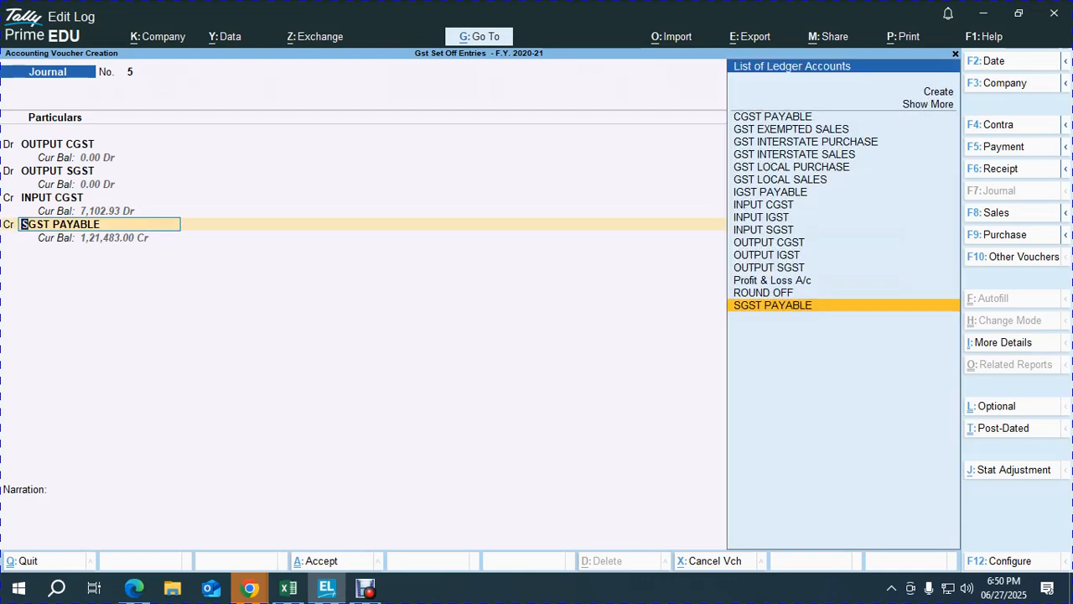
{"action": "key", "text": "Down"}
{"action": "key", "text": "Down"}
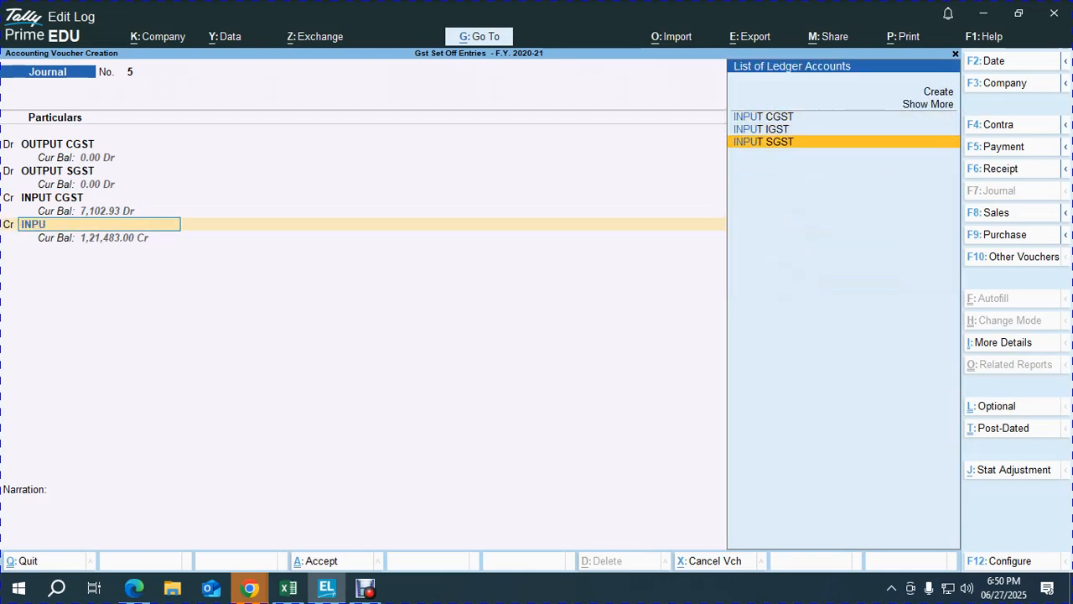
{"action": "key", "text": "Return"}
{"action": "type", "text": "1,21,4"}
{"action": "type", "text": "83"}
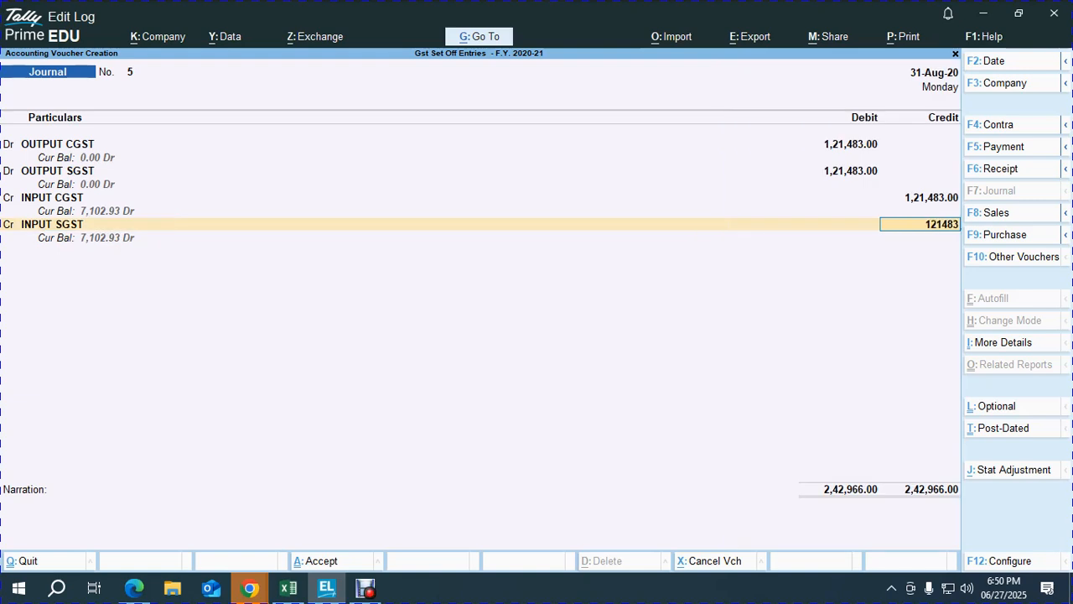
{"action": "key", "text": "Return"}
{"action": "key", "text": "Return"}
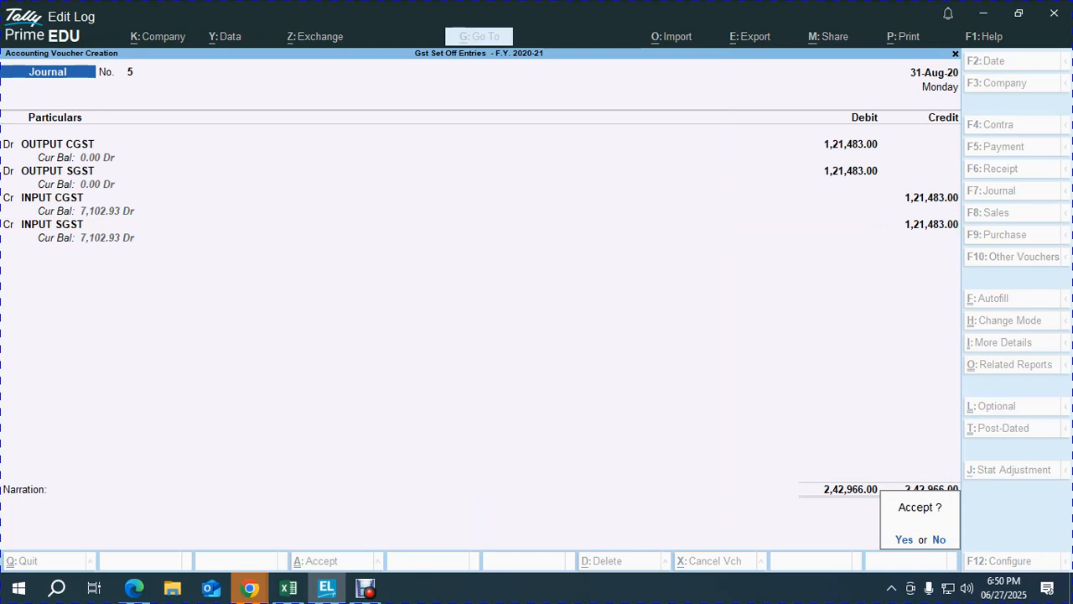
{"action": "key", "text": "Return"}
Step: Reopen the saved August journal, add the narration "SET OFF ENTRY FOR THE MONTH OF AUG 2020" and save it
{"action": "key", "text": "Page_Up"}
{"action": "key", "text": "Return"}
{"action": "key", "text": "Return"}
{"action": "key", "text": "Return"}
{"action": "key", "text": "Return"}
{"action": "key", "text": "Return"}
{"action": "key", "text": "Return"}
{"action": "key", "text": "Return"}
{"action": "key", "text": "Return"}
{"action": "key", "text": "Return"}
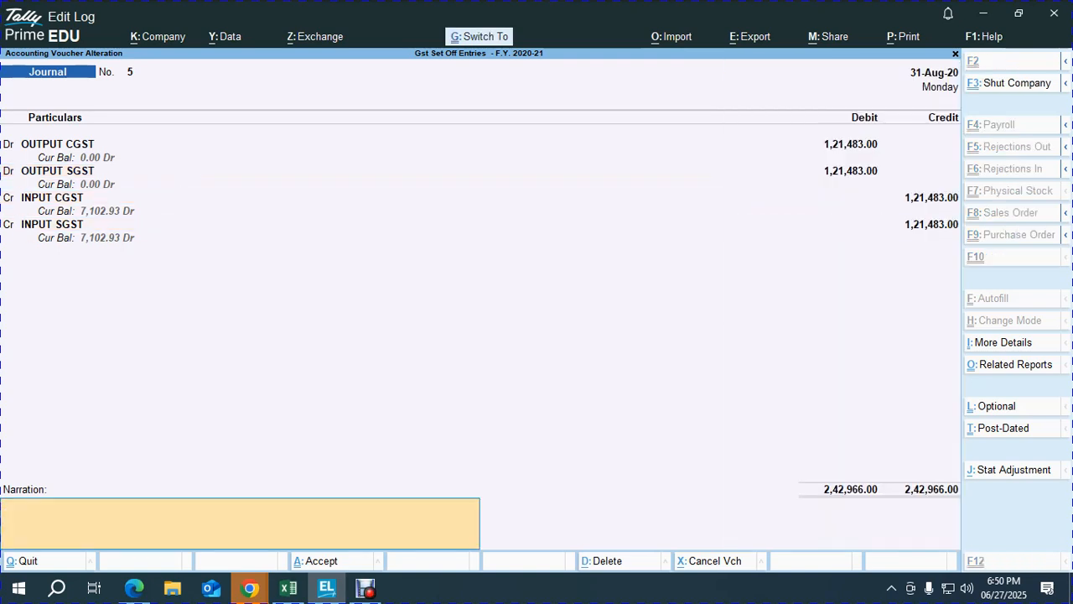
{"action": "type", "text": "SET OFF ENTRY FOR THE MONTH OF JULY 2020"}
{"action": "key", "text": "BackSpace"}
{"action": "key", "text": "BackSpace"}
{"action": "key", "text": "BackSpace"}
{"action": "key", "text": "BackSpace"}
{"action": "key", "text": "BackSpace"}
{"action": "key", "text": "BackSpace"}
{"action": "key", "text": "BackSpace"}
{"action": "key", "text": "BackSpace"}
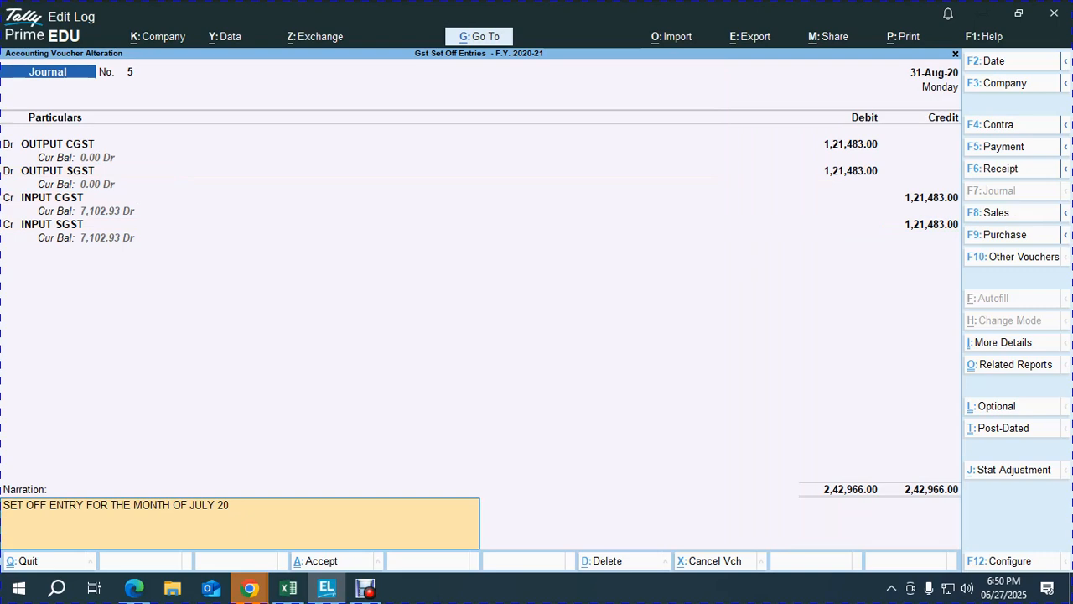
{"action": "type", "text": "AUG 20"}
{"action": "key", "text": "Return"}
{"action": "key", "text": "Return"}
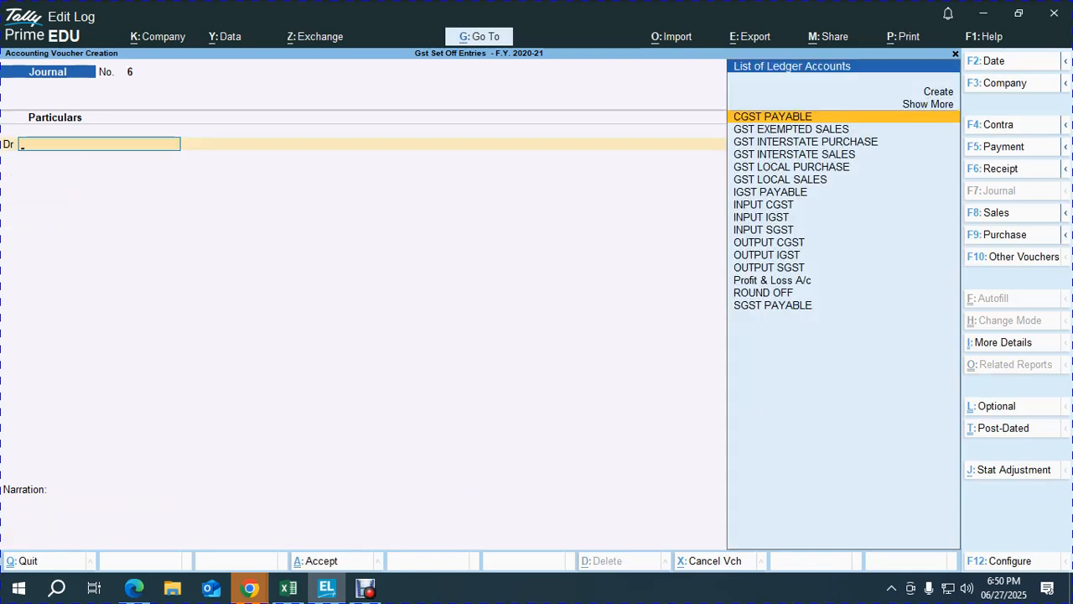
{"action": "key", "text": "F5"}
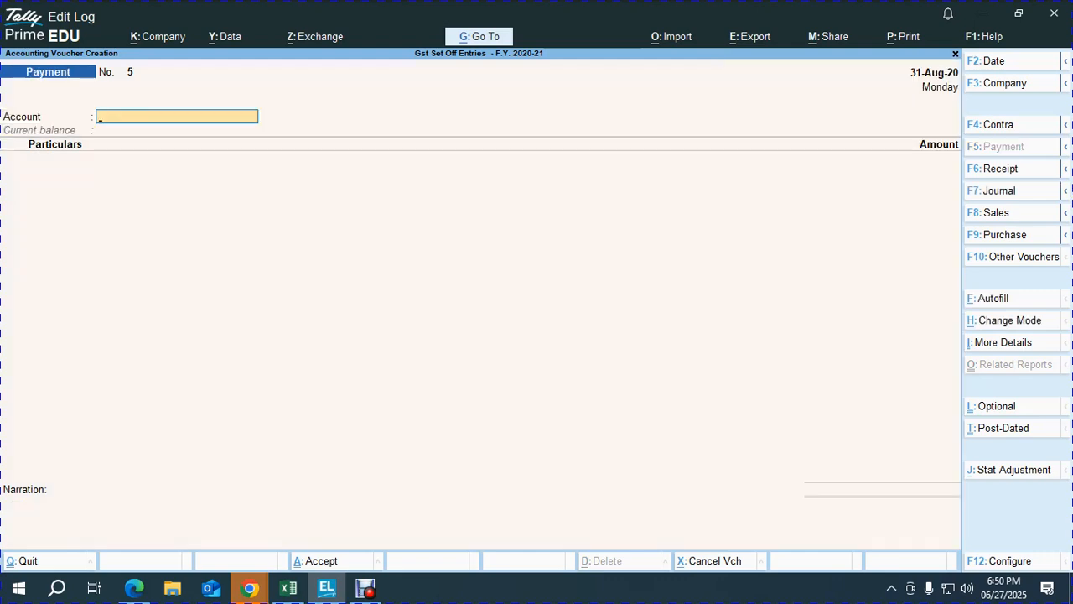
{"action": "type", "text": "p"}
{"action": "key", "text": "Return"}
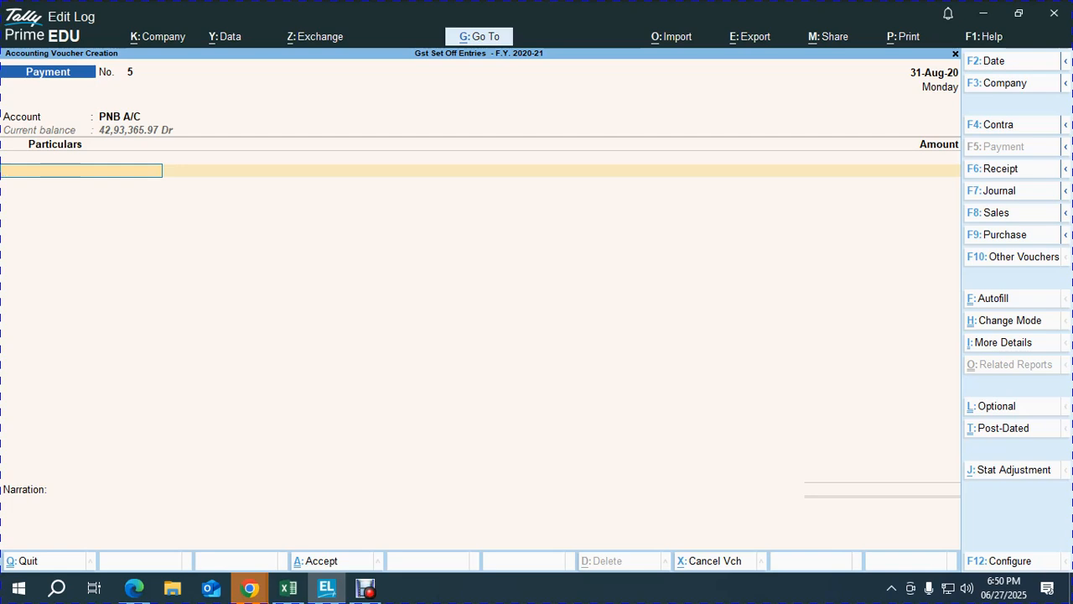
{"action": "key", "text": "F2"}
{"action": "key", "text": "Return"}
{"action": "key", "text": "Return"}
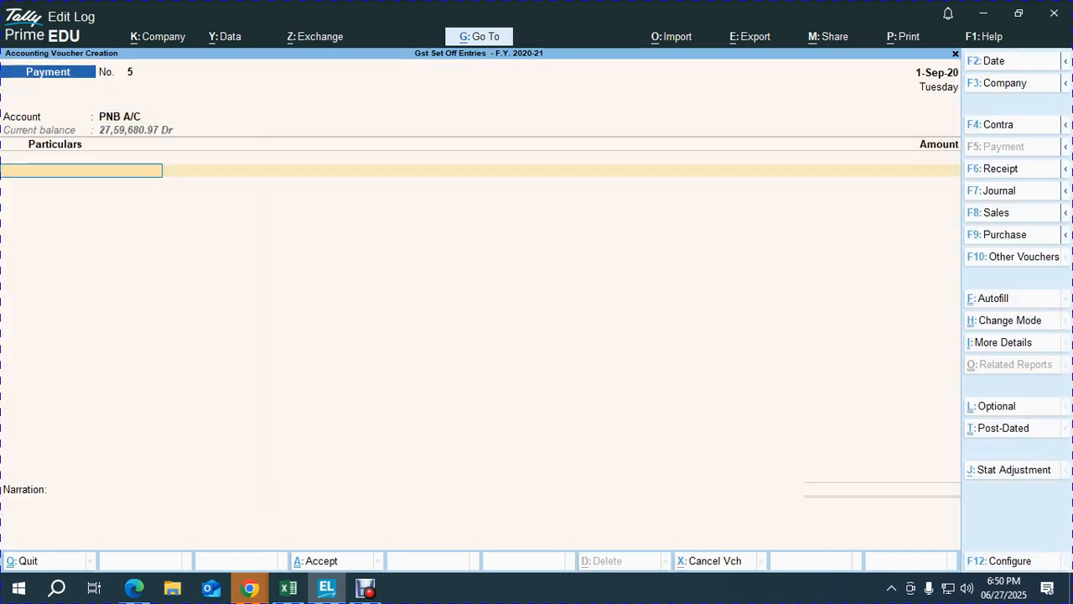
{"action": "type", "text": "cgst"}
{"action": "key", "text": "Return"}
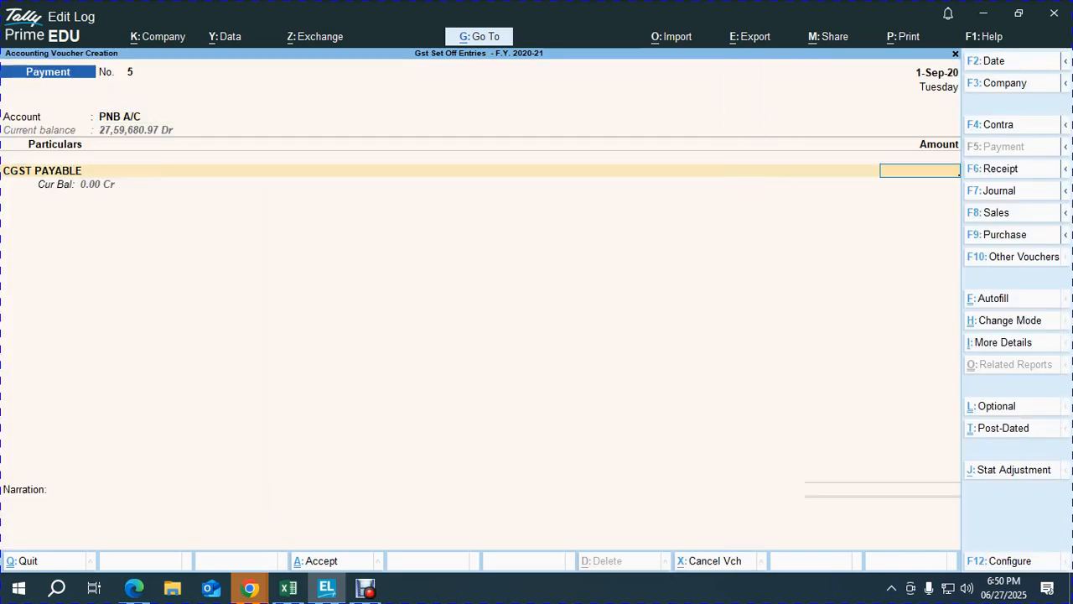
{"action": "key", "text": "Escape"}
{"action": "key", "text": "y"}
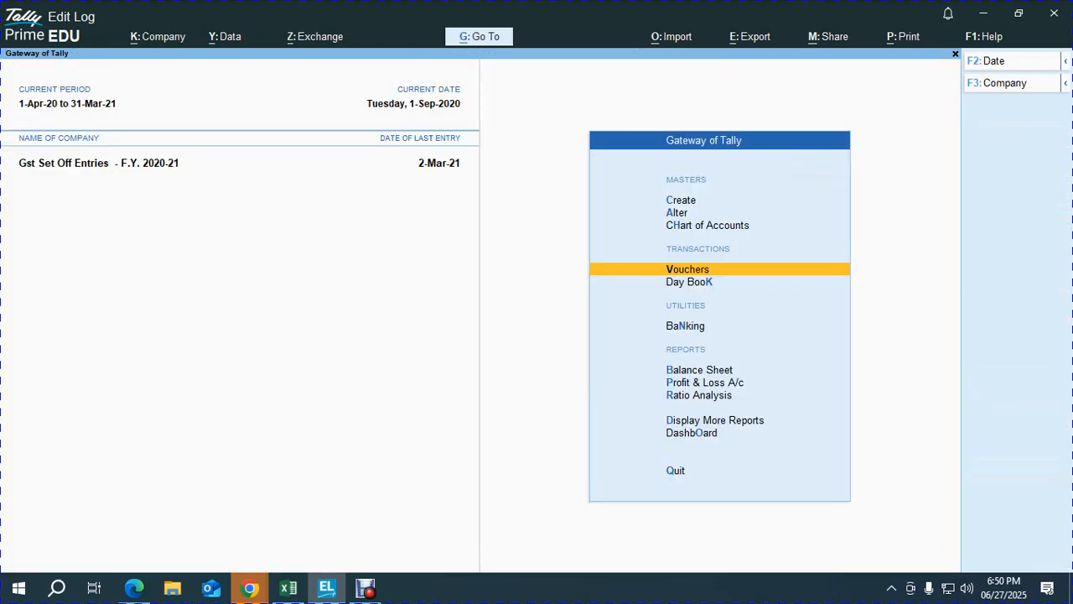
Step: Open the CGST PAYABLE ledger from 1-Apr-20 and review its monthly set-off journals and PNB A/C payments
{"action": "type", "text": "dalcgs"}
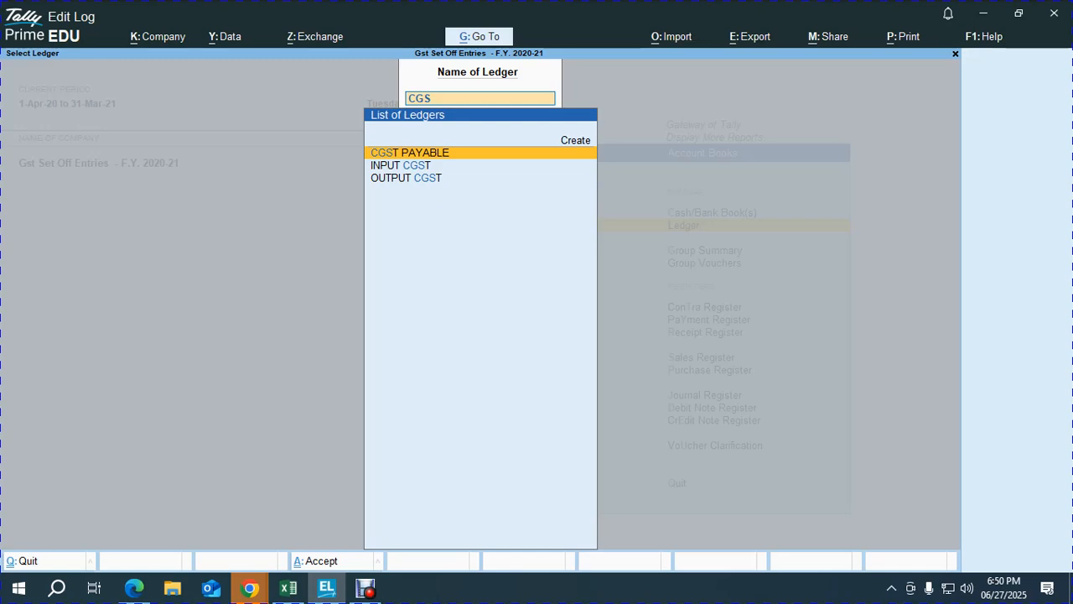
{"action": "key", "text": "Return"}
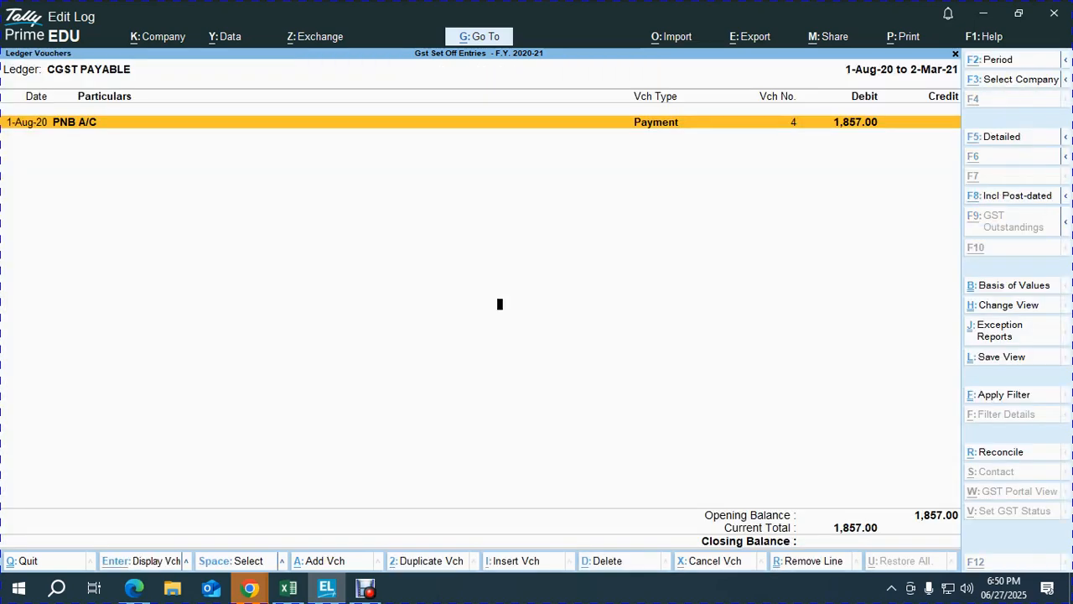
{"action": "key", "text": "alt+F2"}
{"action": "key", "text": "Return"}
{"action": "key", "text": "Return"}
{"action": "key", "text": "Down"}
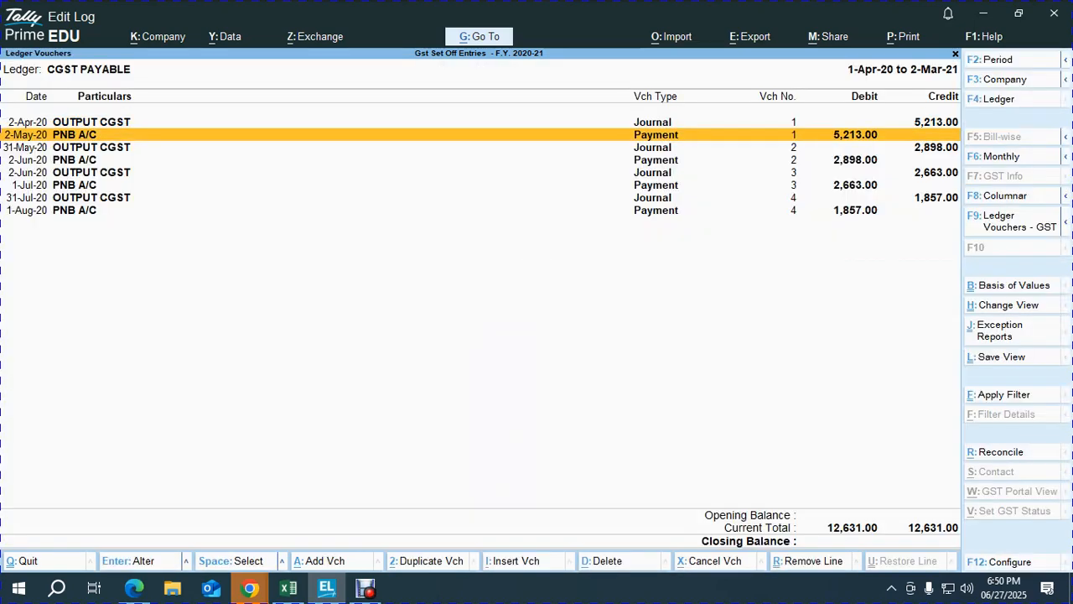
{"action": "key", "text": "Down"}
{"action": "key", "text": "Down"}
{"action": "key", "text": "Down"}
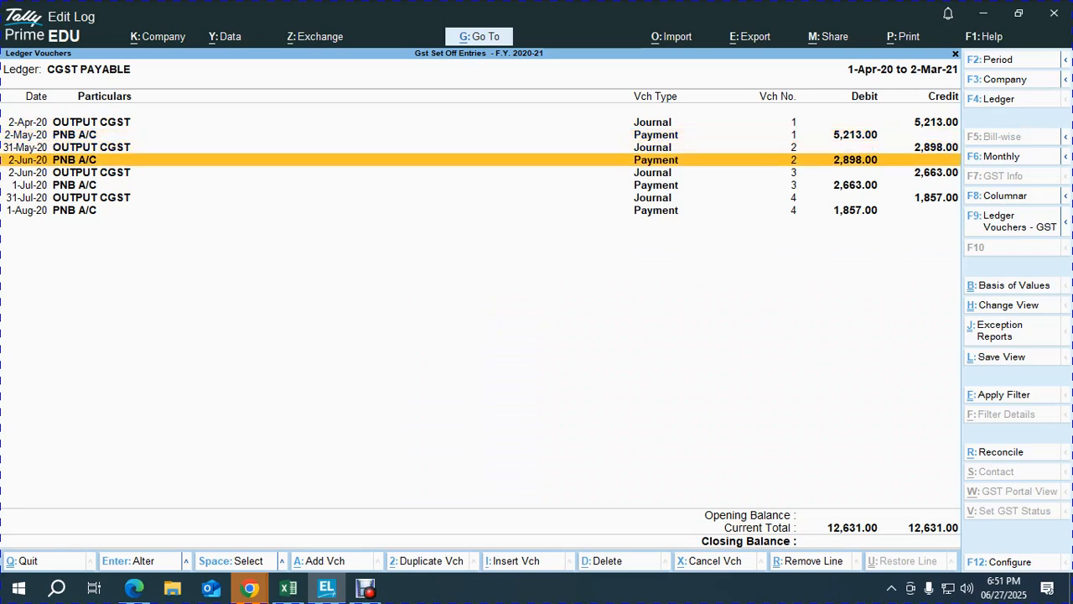
{"action": "key", "text": "Down"}
{"action": "key", "text": "Down"}
{"action": "key", "text": "Down"}
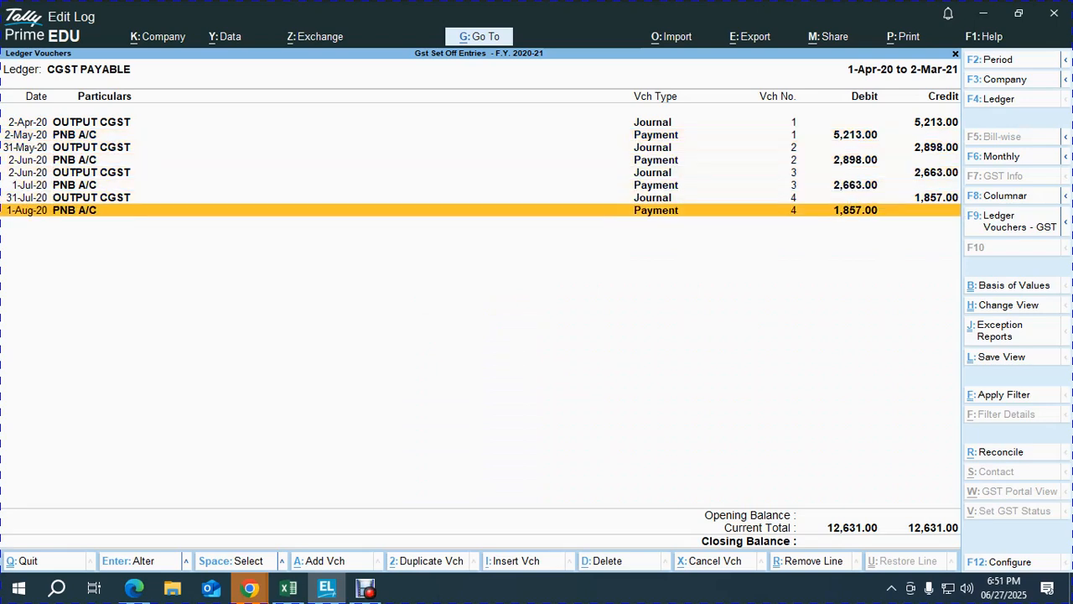
{"action": "key", "text": "Up"}
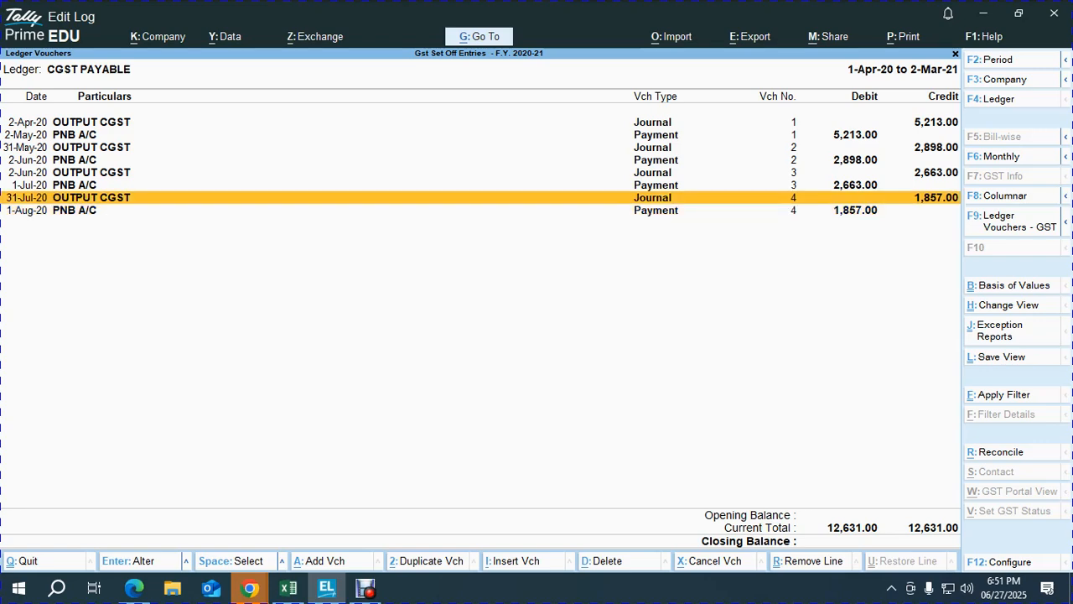
Step: Open the OUTPUT CGST ledger's monthly summary and examine the debits, credits and closing balances up to August
{"action": "key", "text": "Escape"}
{"action": "type", "text": "out"}
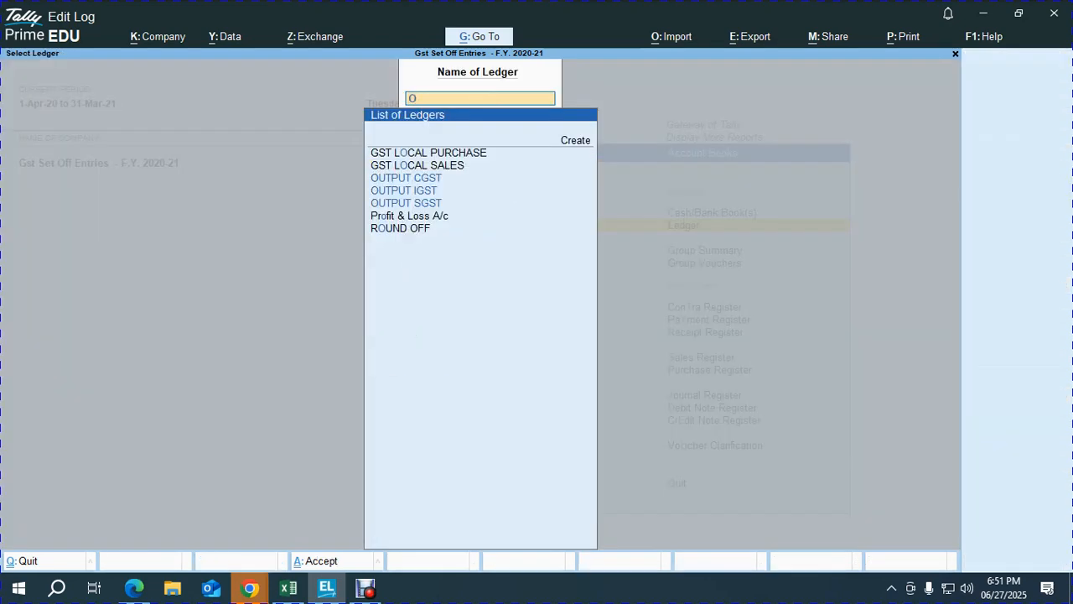
{"action": "key", "text": "Return"}
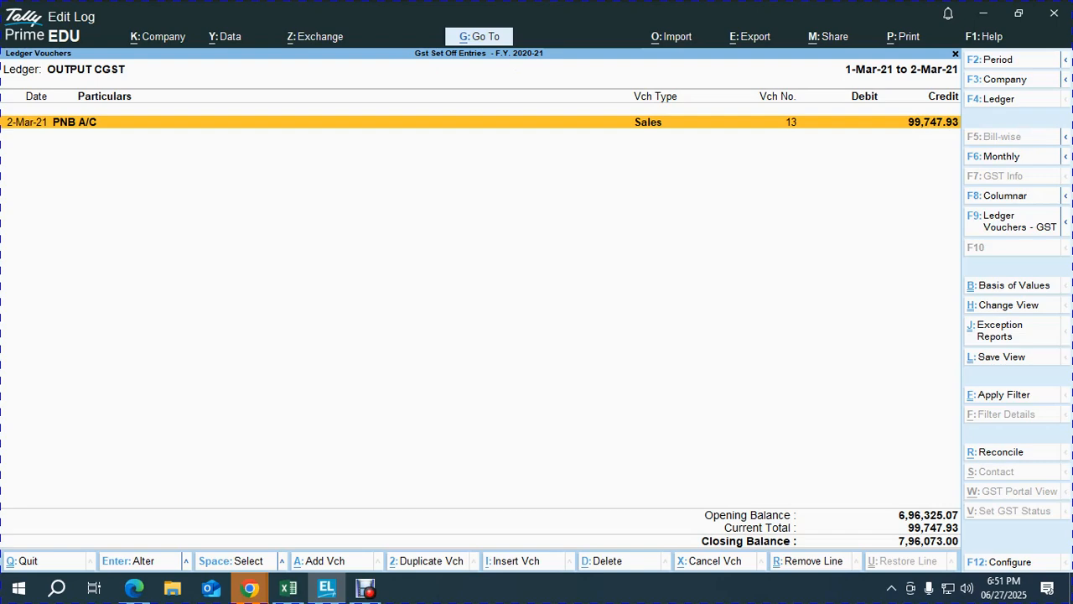
{"action": "key", "text": "F6"}
{"action": "key", "text": "Up"}
{"action": "key", "text": "Up"}
{"action": "key", "text": "Up"}
{"action": "key", "text": "Up"}
{"action": "key", "text": "Up"}
{"action": "key", "text": "Up"}
{"action": "key", "text": "Up"}
{"action": "key", "text": "Up"}
{"action": "key", "text": "Up"}
{"action": "key", "text": "Up"}
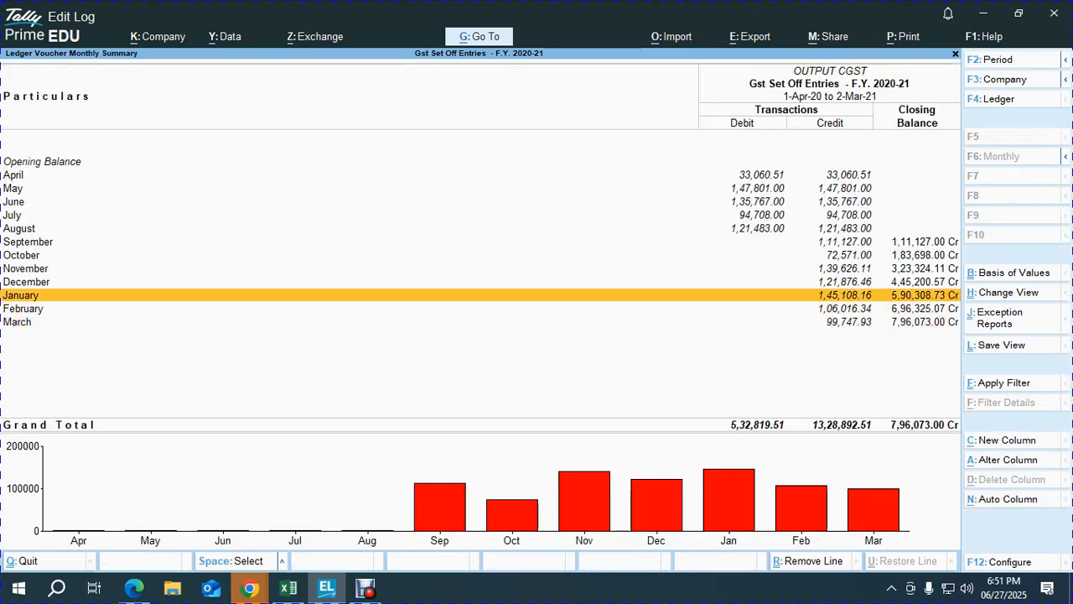
{"action": "key", "text": "Down"}
{"action": "key", "text": "Down"}
{"action": "key", "text": "Down"}
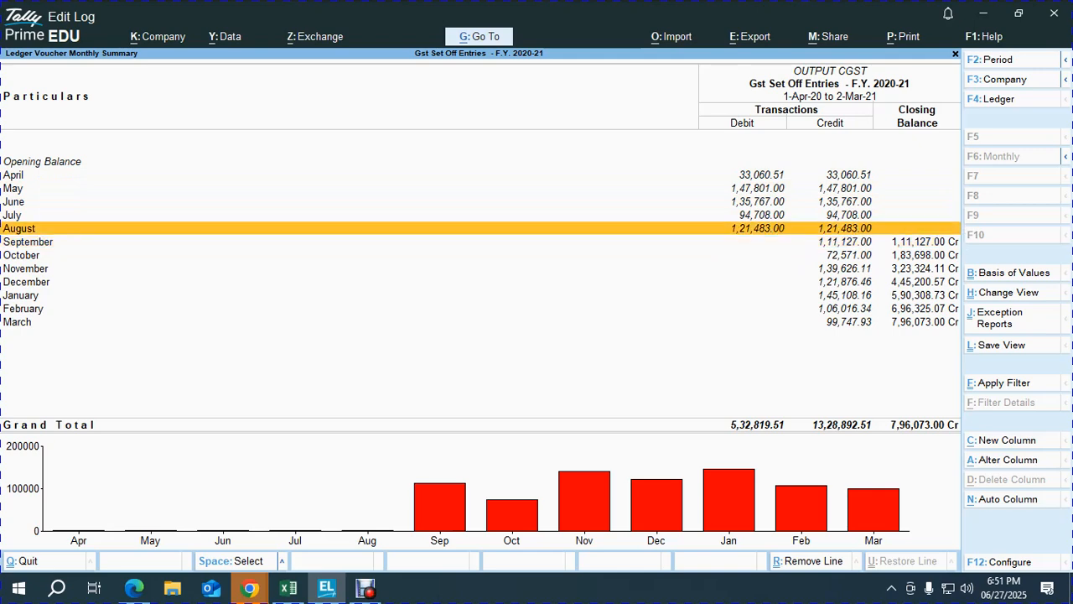
Step: Inspect the August OUTPUT CGST entries and the 31-Aug-20 set-off journal, and return to the Gateway of Tally
{"action": "key", "text": "Return"}
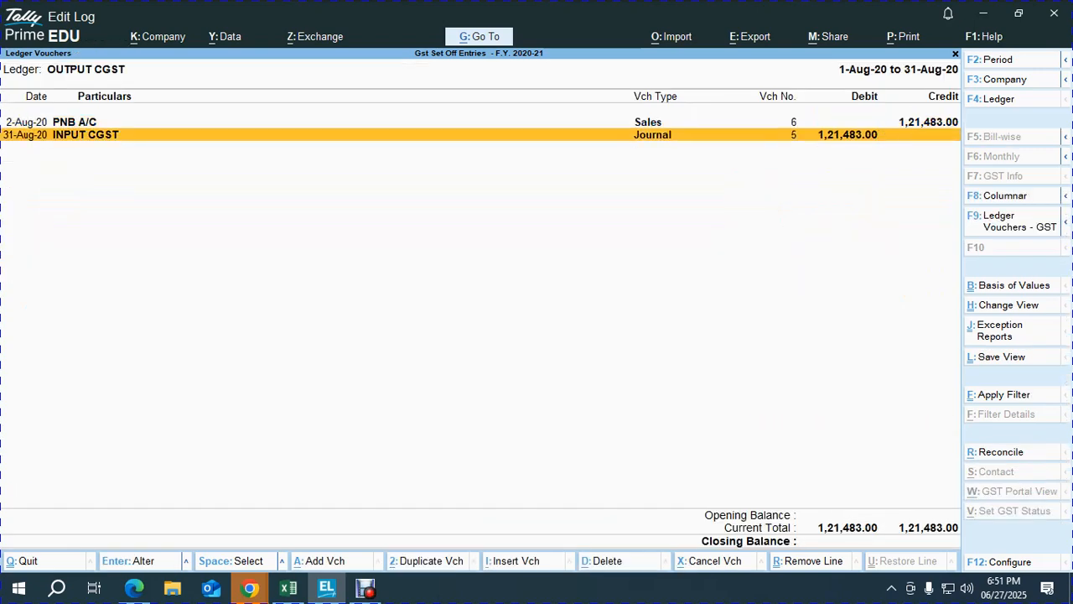
{"action": "key", "text": "Return"}
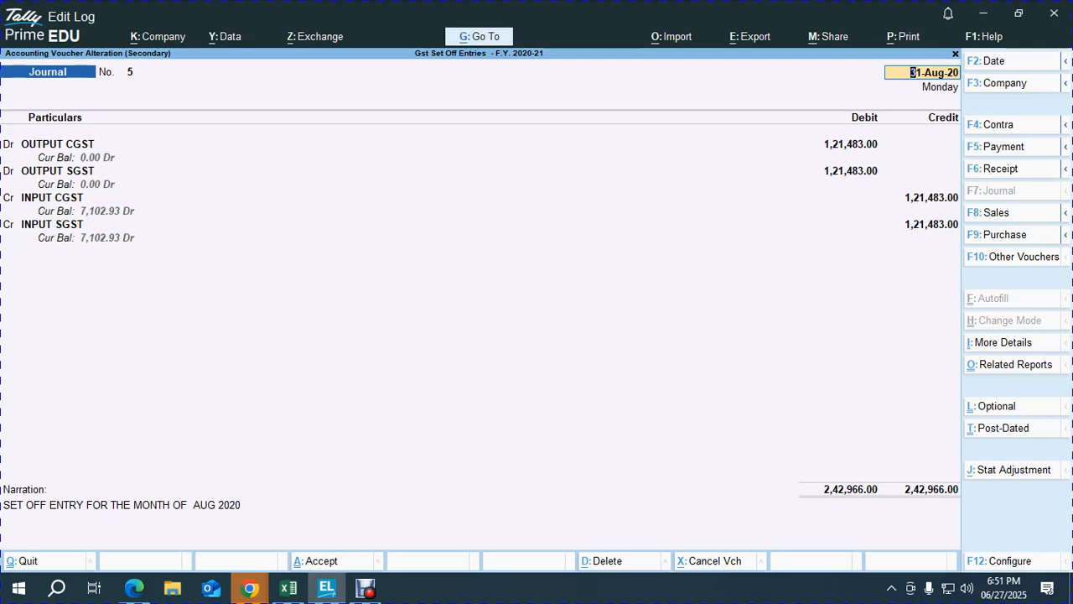
{"action": "key", "text": "Escape"}
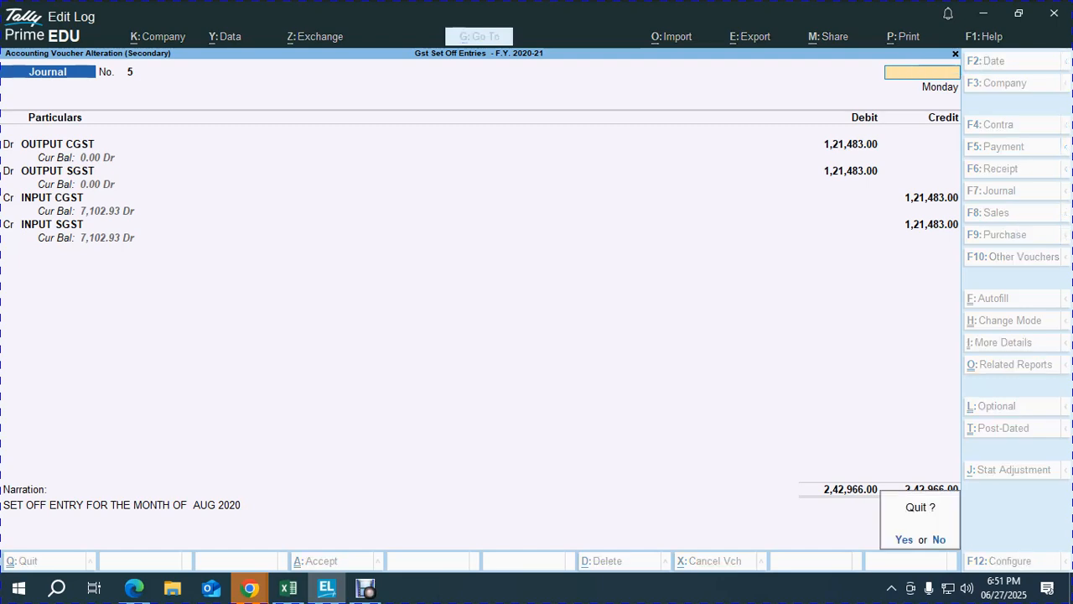
{"action": "key", "text": "Return"}
{"action": "key", "text": "Escape"}
{"action": "key", "text": "Escape"}
{"action": "key", "text": "Escape"}
{"action": "key", "text": "Escape"}
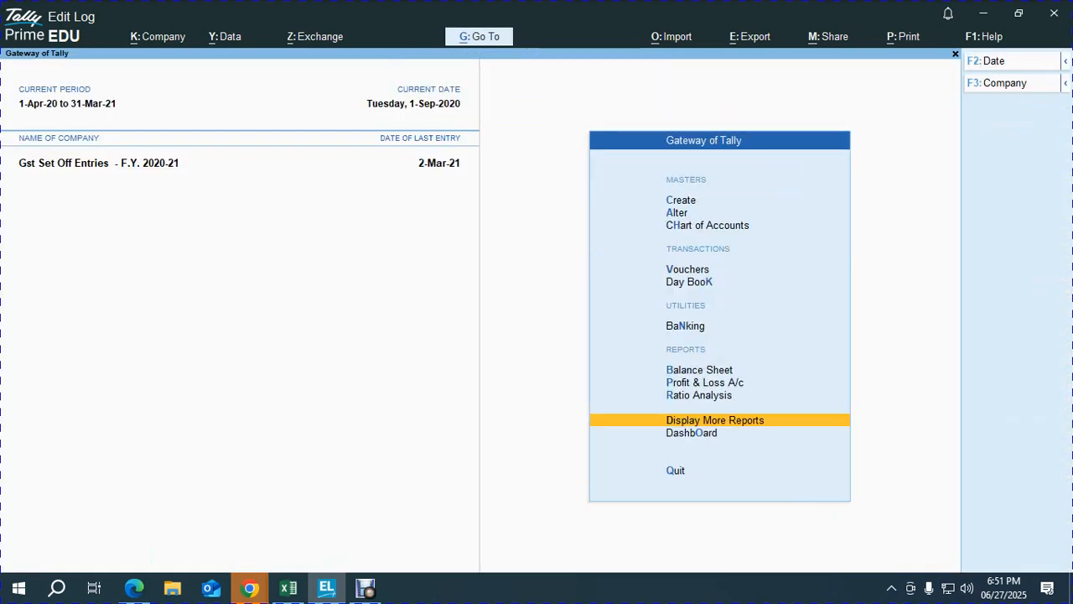
Step: Start a new journal voucher dated 31-Oct-20 with OUTPUT CGST as the first debit ledger
{"action": "key", "text": "v"}
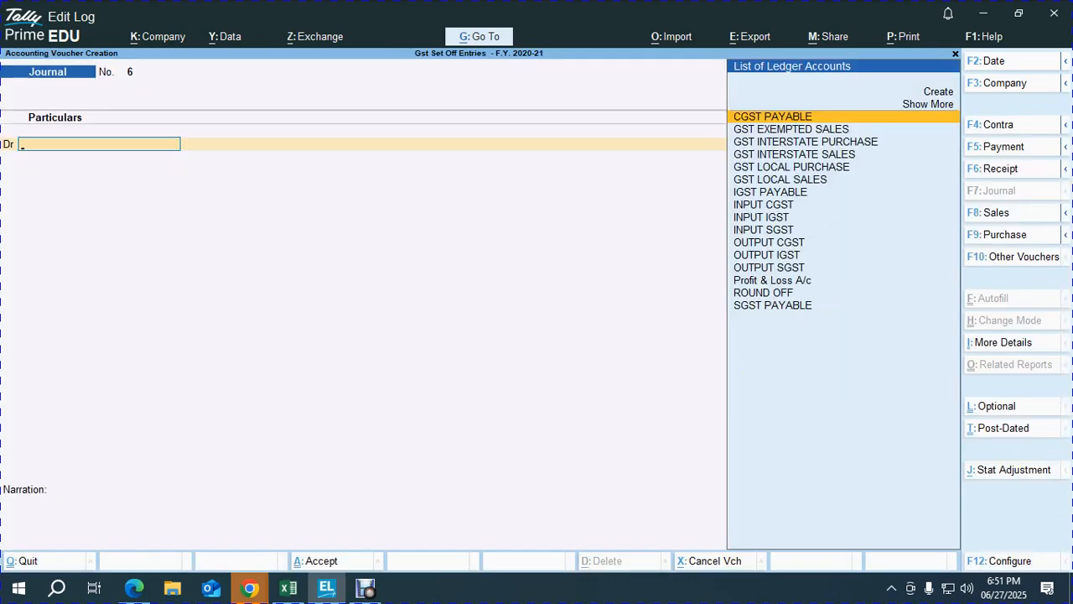
{"action": "key", "text": "F2"}
{"action": "type", "text": "31.10"}
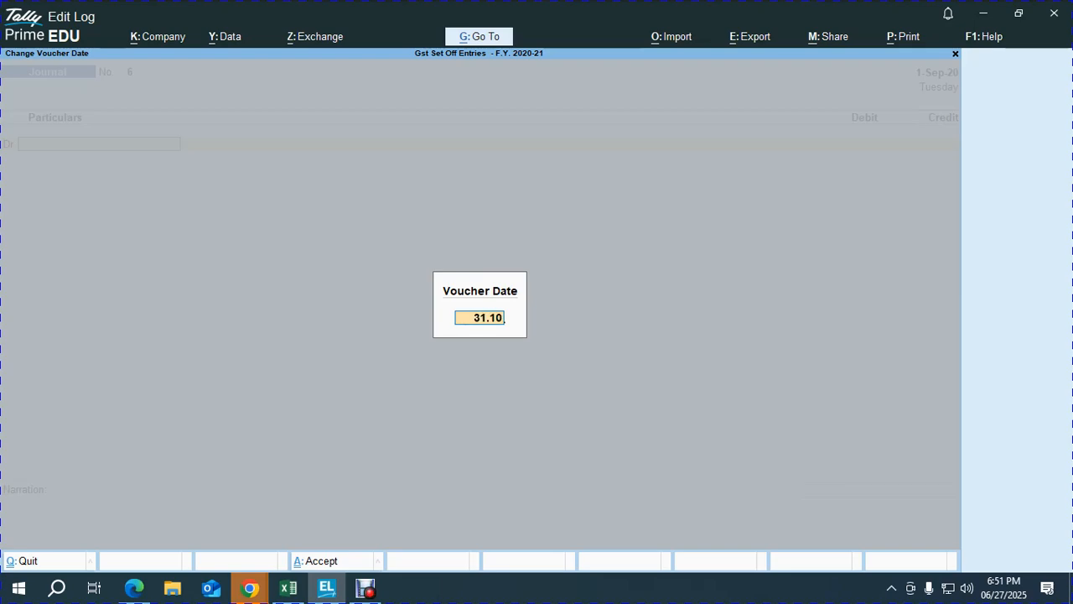
{"action": "key", "text": "Return"}
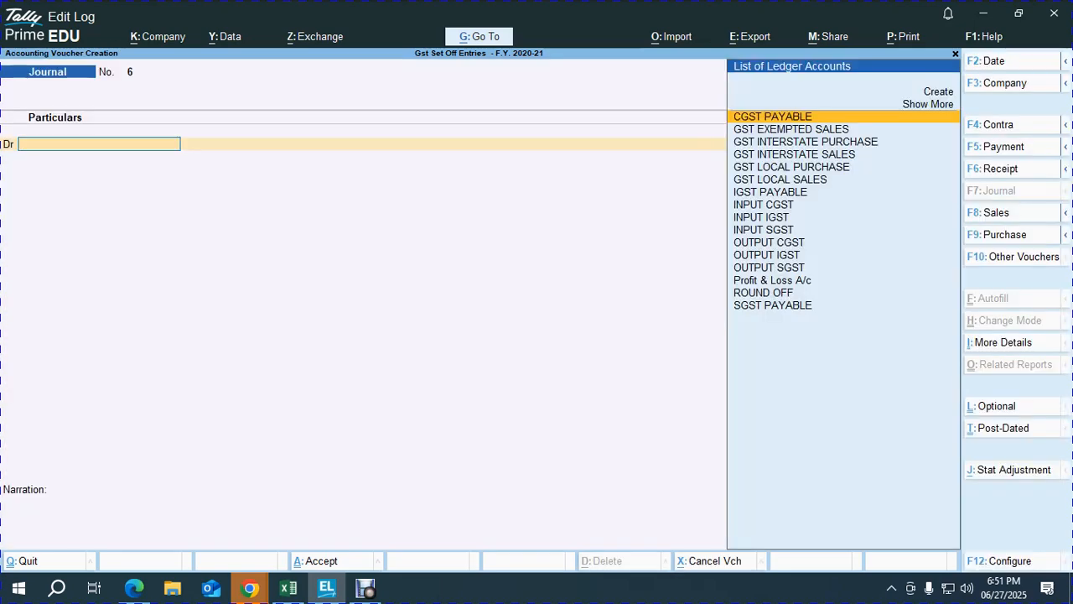
{"action": "type", "text": "OUT"}
{"action": "key", "text": "Return"}
Step: Check the period of the return following August in the GSTR-3B PDF and change the new journal's voucher date in TallyPrime to 1-9
{"action": "key", "text": "alt+Tab"}
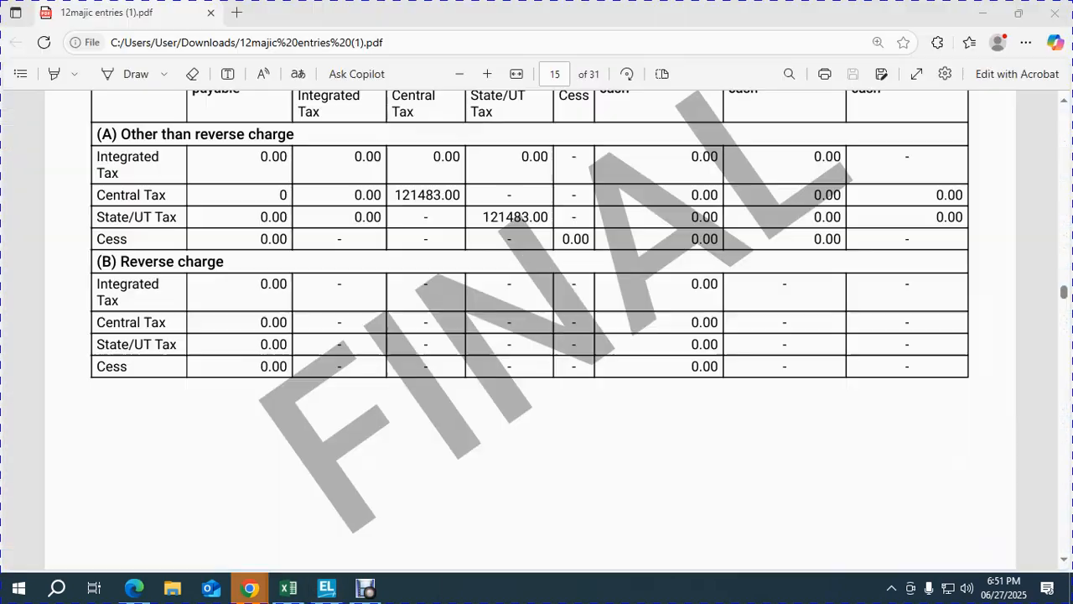
{"action": "scroll", "coordinate": [530, 329], "scroll_direction": "down", "scroll_amount": 8}
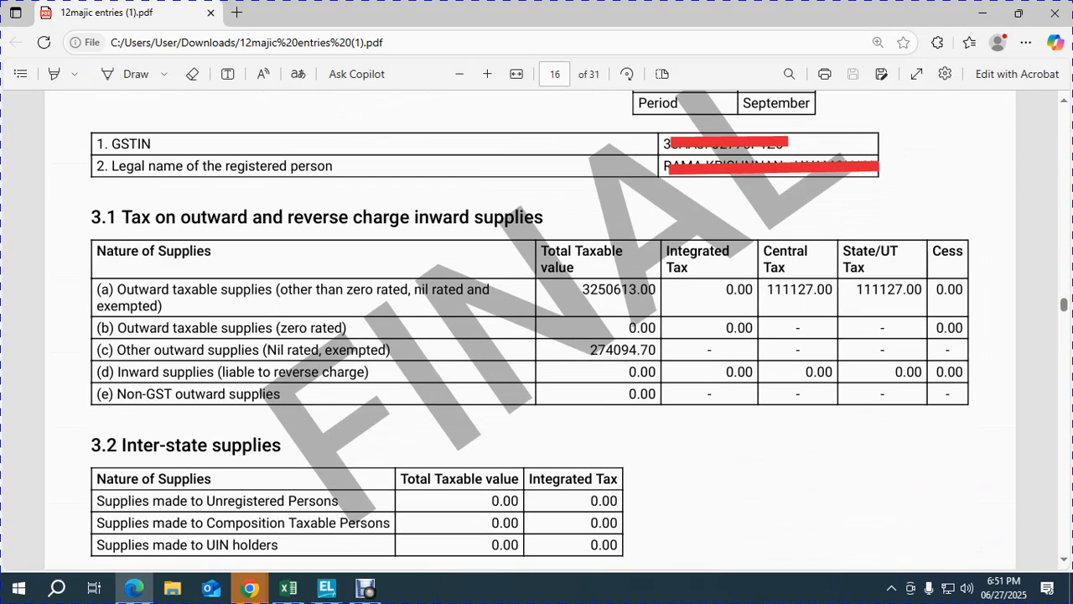
{"action": "scroll", "coordinate": [531, 329], "scroll_direction": "up", "scroll_amount": 2}
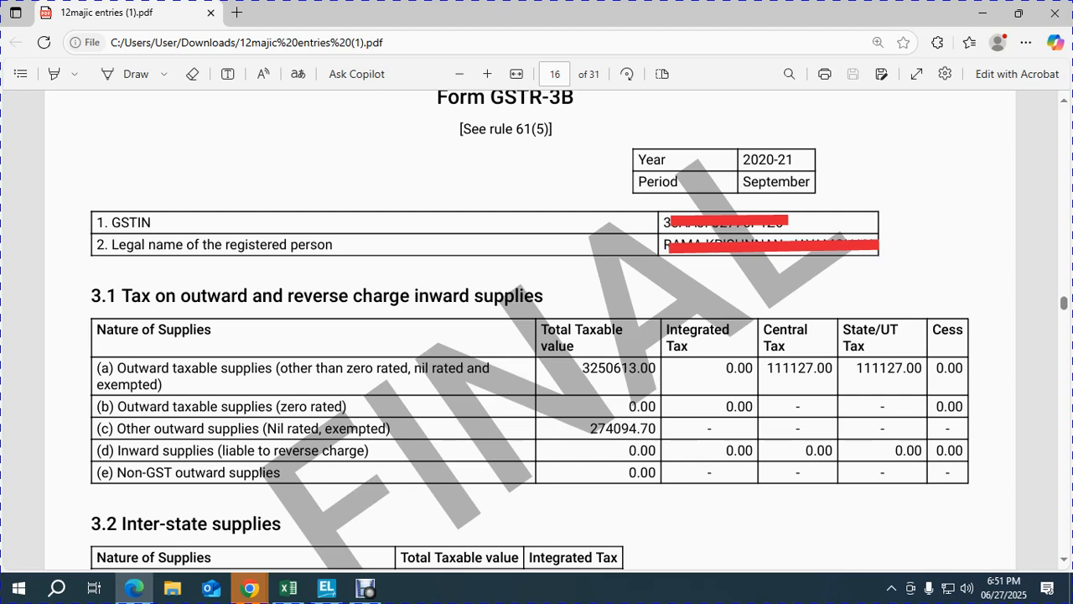
{"action": "key", "text": "alt+Tab"}
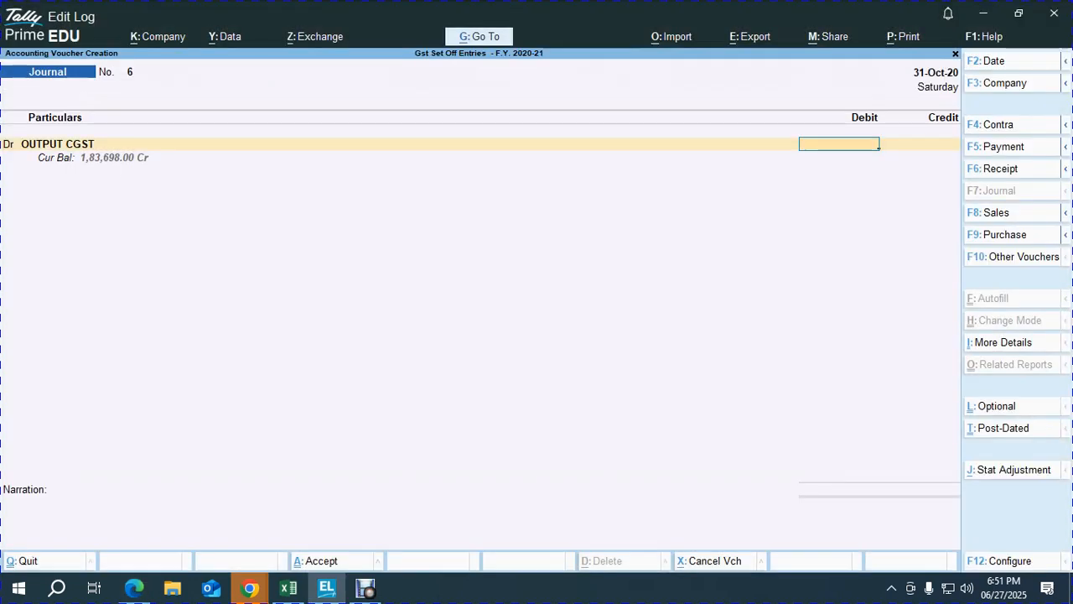
{"action": "key", "text": "F2"}
{"action": "type", "text": "1"}
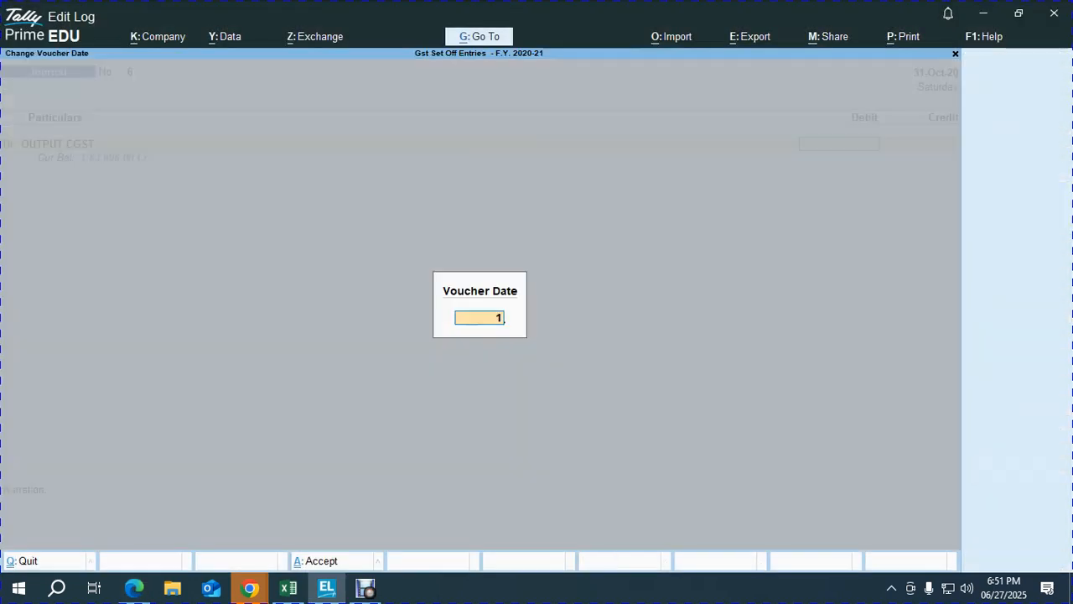
{"action": "type", "text": "-9"}
{"action": "key", "text": "Return"}
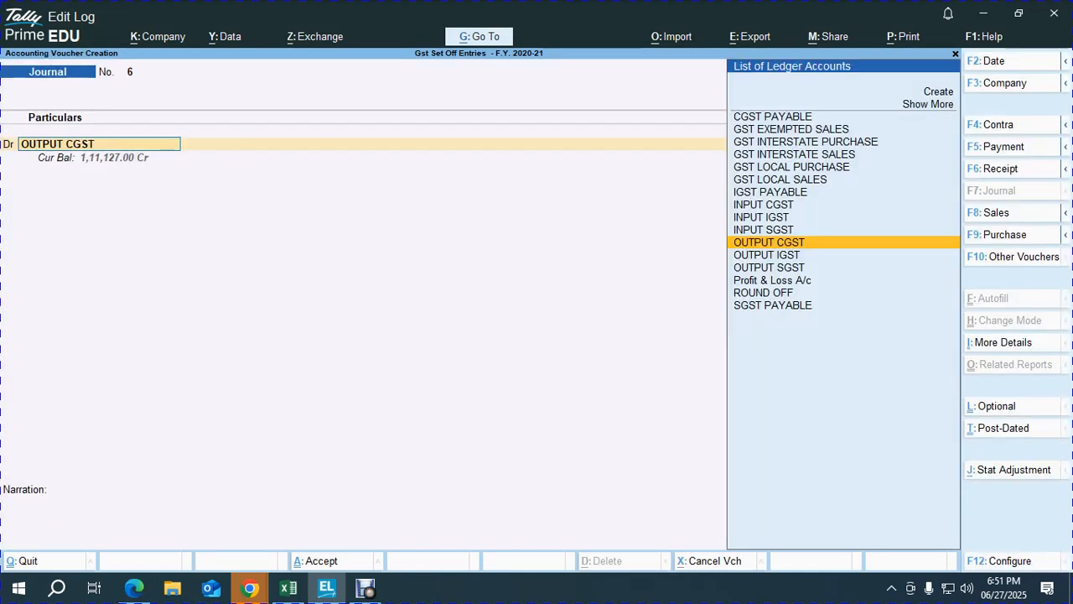
Step: Copy September's outward-supply Central Tax of 111127.00 from the GSTR-3B PDF into the TallyPrime journal as the OUTPUT CGST debit
{"action": "key", "text": "Return"}
{"action": "key", "text": "alt+Tab"}
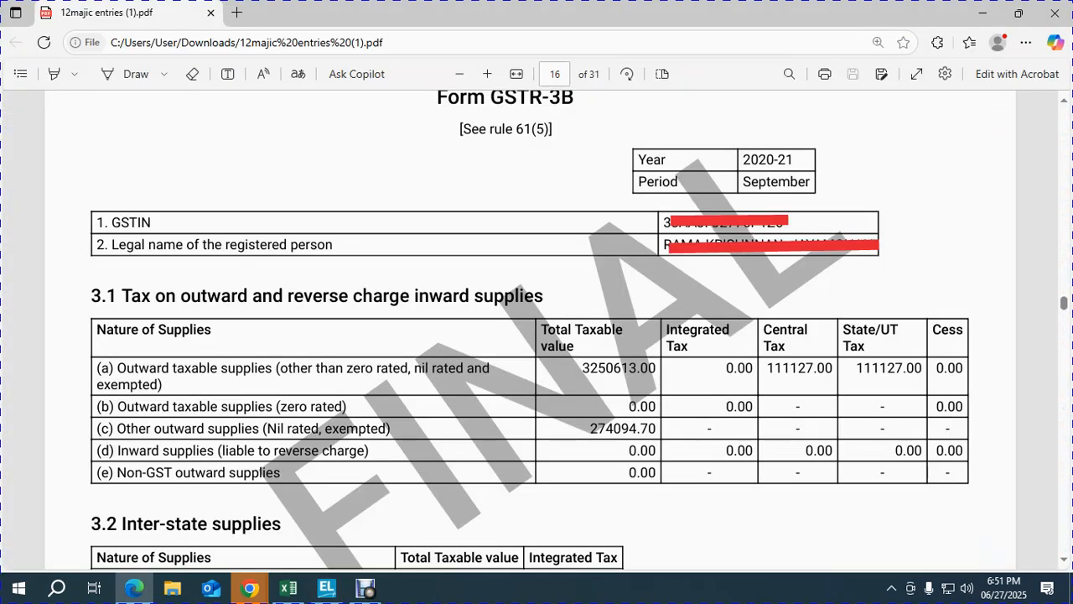
{"action": "double_click", "coordinate": [799, 367]}
{"action": "key", "text": "ctrl+c"}
{"action": "key", "text": "alt+Tab"}
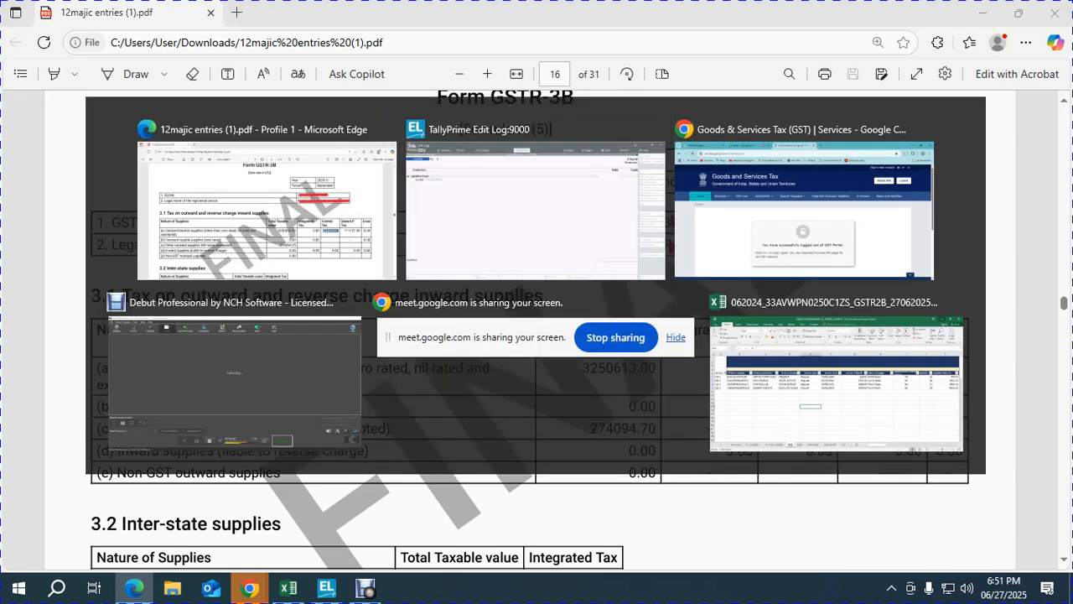
{"action": "key", "text": "ctrl+v"}
{"action": "key", "text": "Return"}
{"action": "key", "text": "Return"}
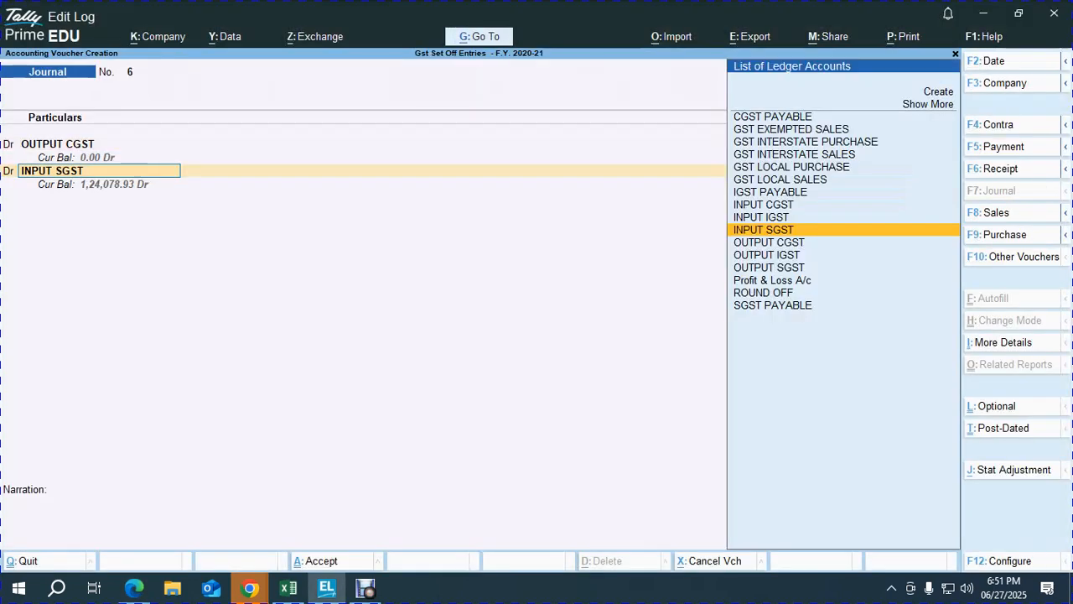
Step: Add OUTPUT SGST as the second debit ledger with 1,11,127.00, and take INPUT SGST as the credit ledger
{"action": "type", "text": "OUT"}
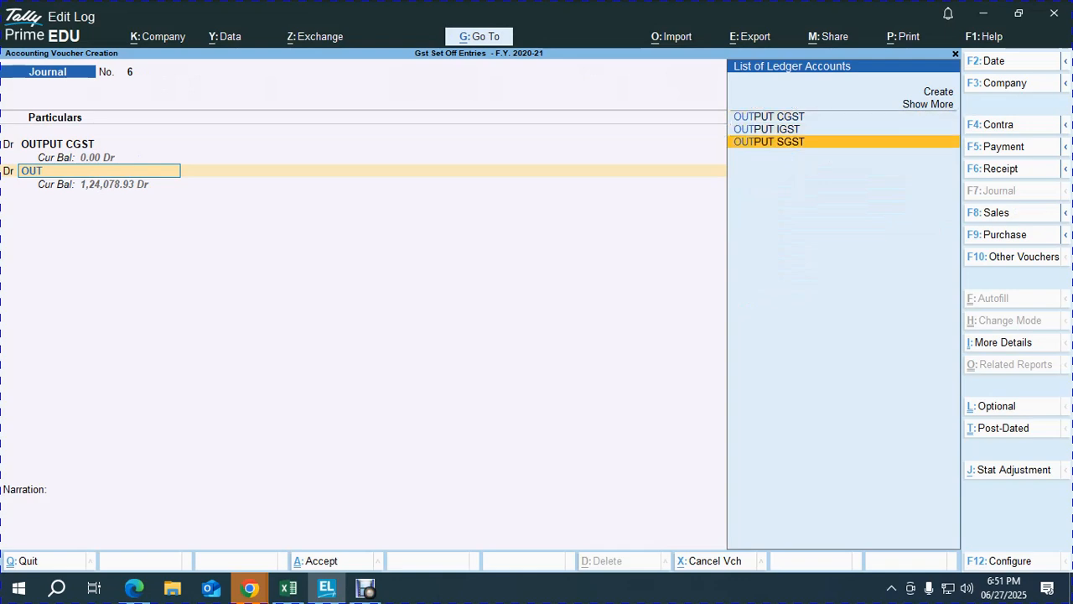
{"action": "key", "text": "Return"}
{"action": "key", "text": "ctrl+v"}
{"action": "key", "text": "Return"}
{"action": "key", "text": "Return"}
{"action": "key", "text": "Return"}
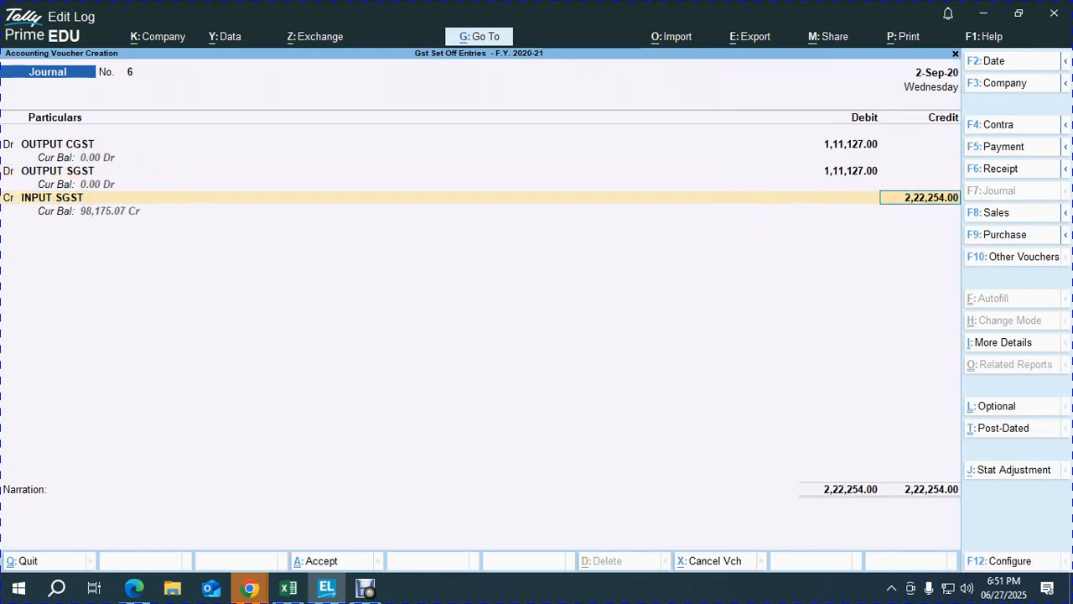
Step: Check September's tax paid through ITC in the PDF and credit INPUT SGST on two TallyPrime journal lines with 1,11,127.00 each
{"action": "key", "text": "alt+Tab"}
{"action": "scroll", "coordinate": [537, 335], "scroll_direction": "down", "scroll_amount": 10}
{"action": "scroll", "coordinate": [536, 336], "scroll_direction": "down", "scroll_amount": 7}
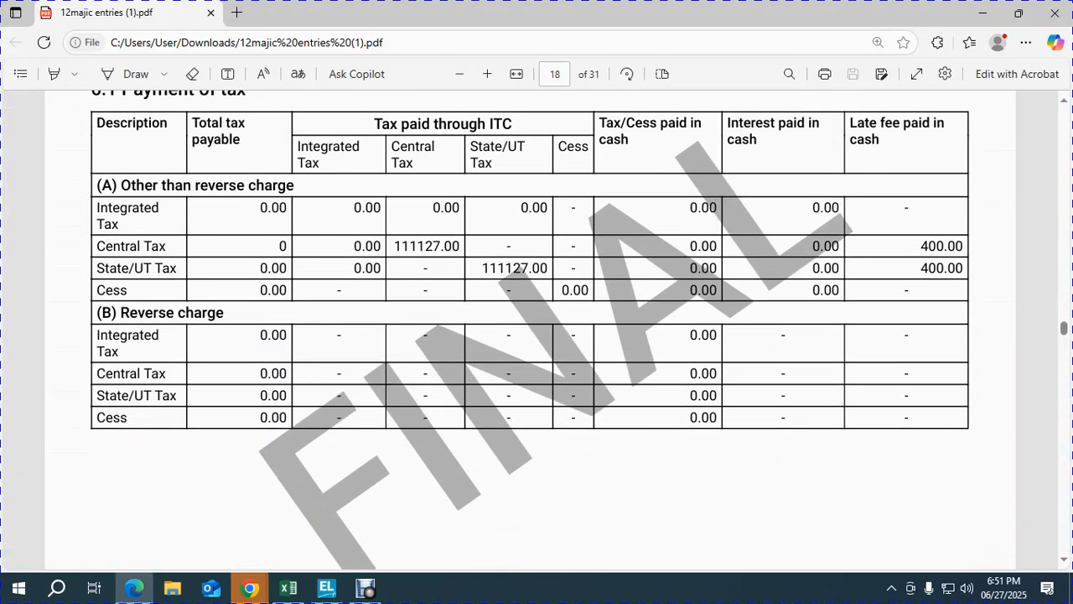
{"action": "key", "text": "alt+Tab"}
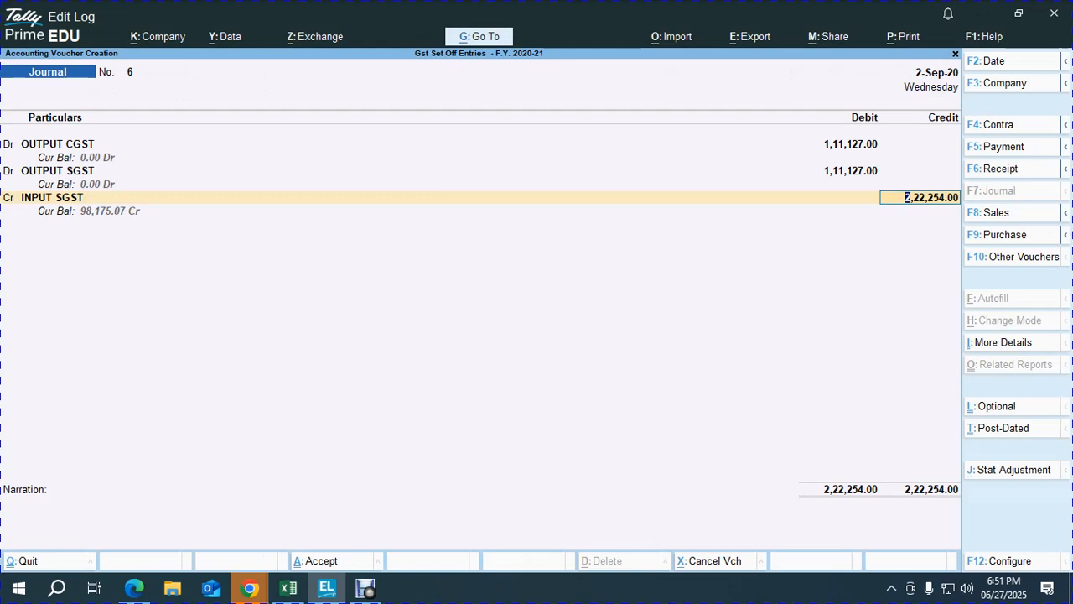
{"action": "type", "text": "111127"}
{"action": "key", "text": "Return"}
{"action": "key", "text": "Return"}
{"action": "key", "text": "Return"}
{"action": "key", "text": "Return"}
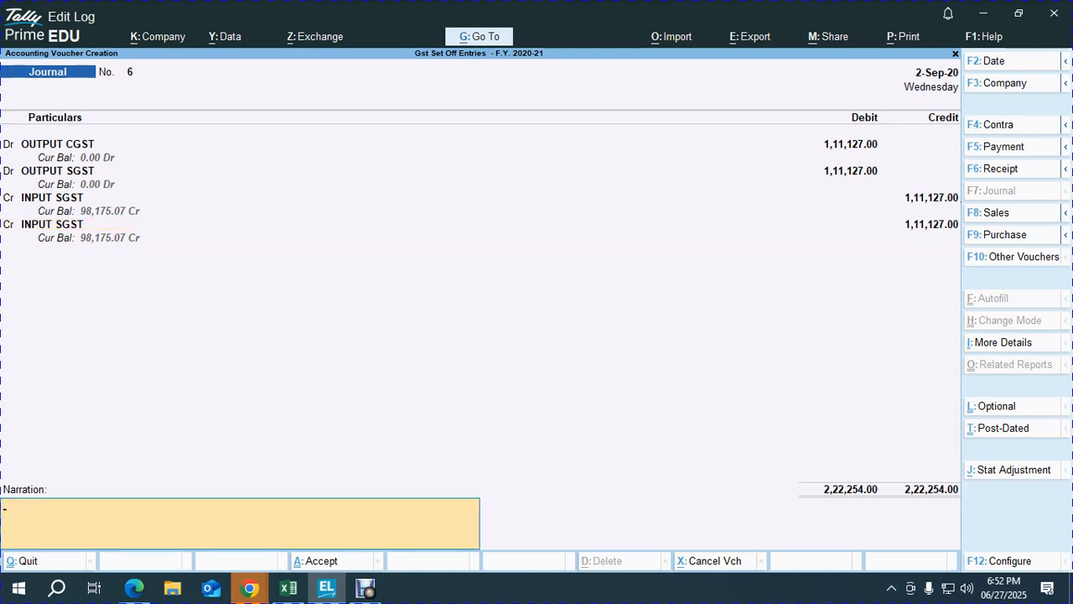
Step: Set the narration to "SET OFF ENTRY FOR THE MONTH OF SEP 2020" and save the journal
{"action": "key", "text": "ctrl+alt+v"}
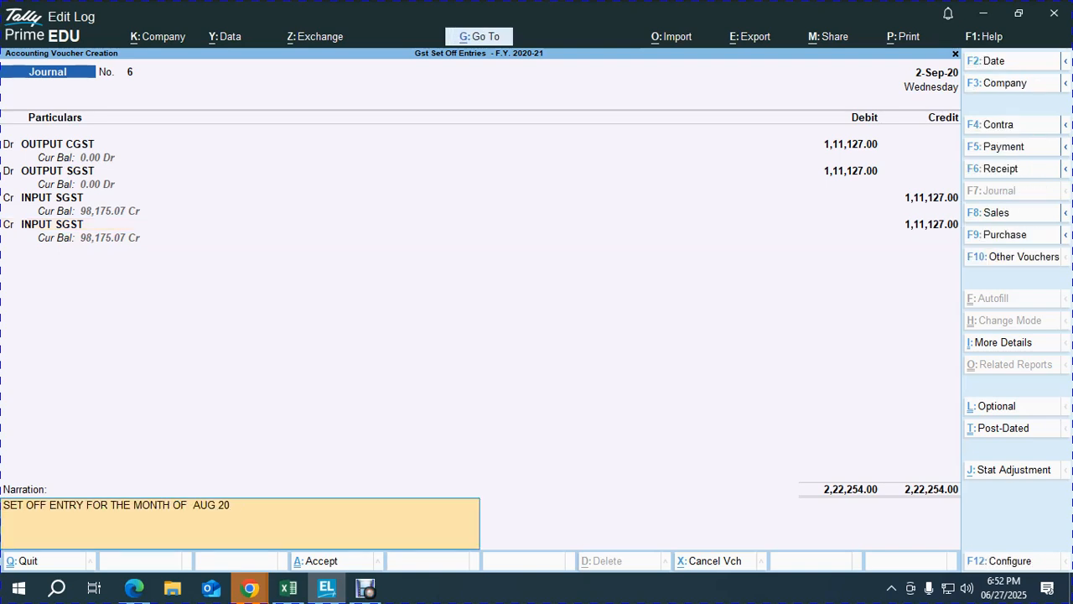
{"action": "key", "text": "BackSpace"}
{"action": "key", "text": "BackSpace"}
{"action": "key", "text": "BackSpace"}
{"action": "key", "text": "BackSpace"}
{"action": "key", "text": "BackSpace"}
{"action": "key", "text": "BackSpace"}
{"action": "type", "text": "SEP 2020"}
{"action": "key", "text": "Return"}
{"action": "key", "text": "Return"}
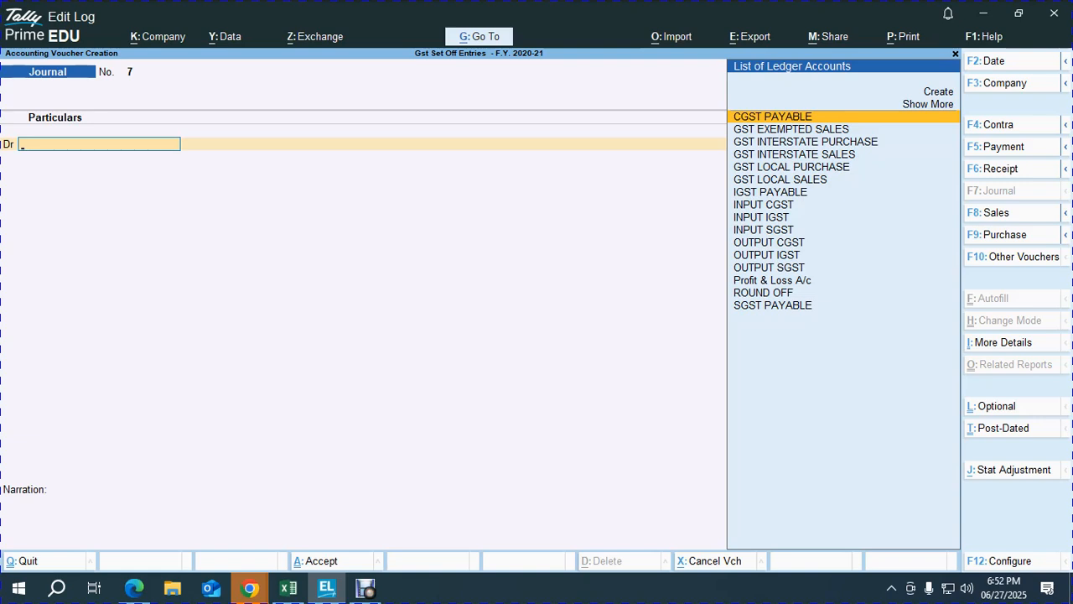
Step: Date the new journal voucher 31-Oct-20 and choose OUTPUT CGST as its first debit ledger
{"action": "key", "text": "F2"}
{"action": "type", "text": "31.10"}
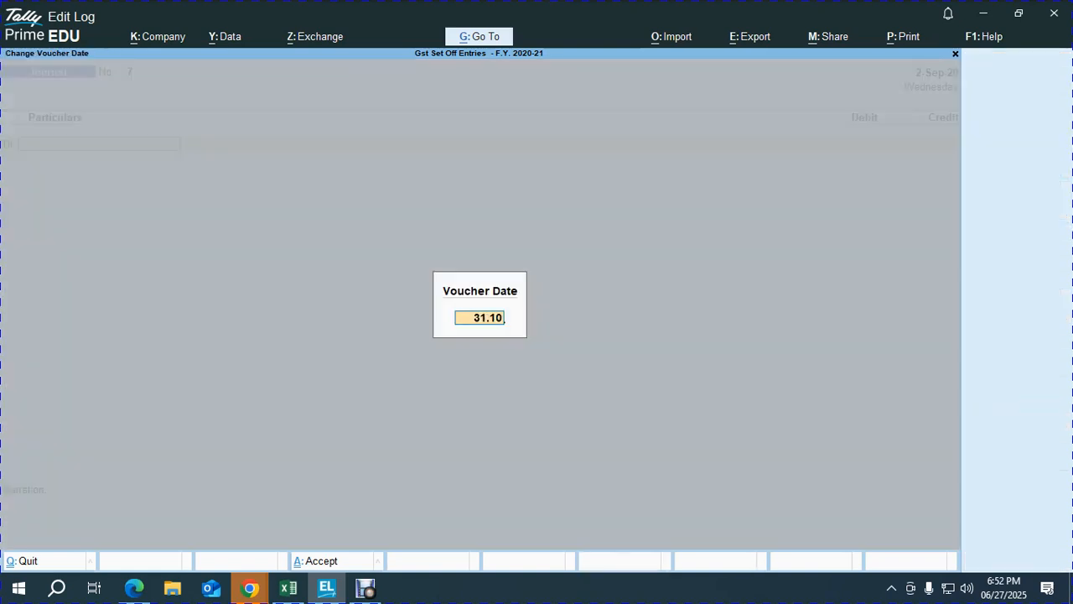
{"action": "key", "text": "Return"}
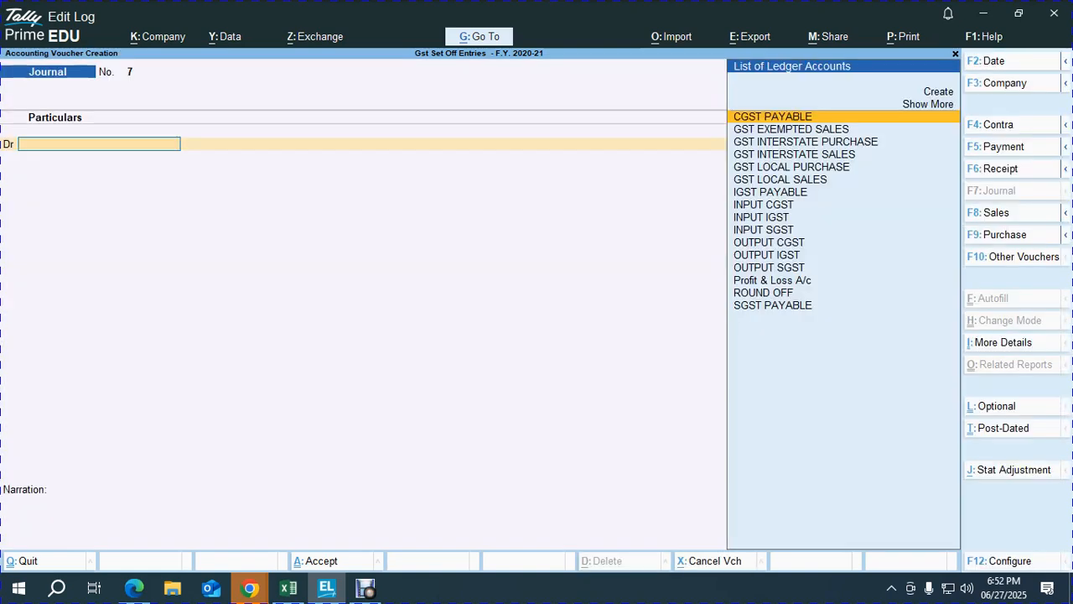
{"action": "type", "text": "OUT"}
{"action": "key", "text": "Return"}
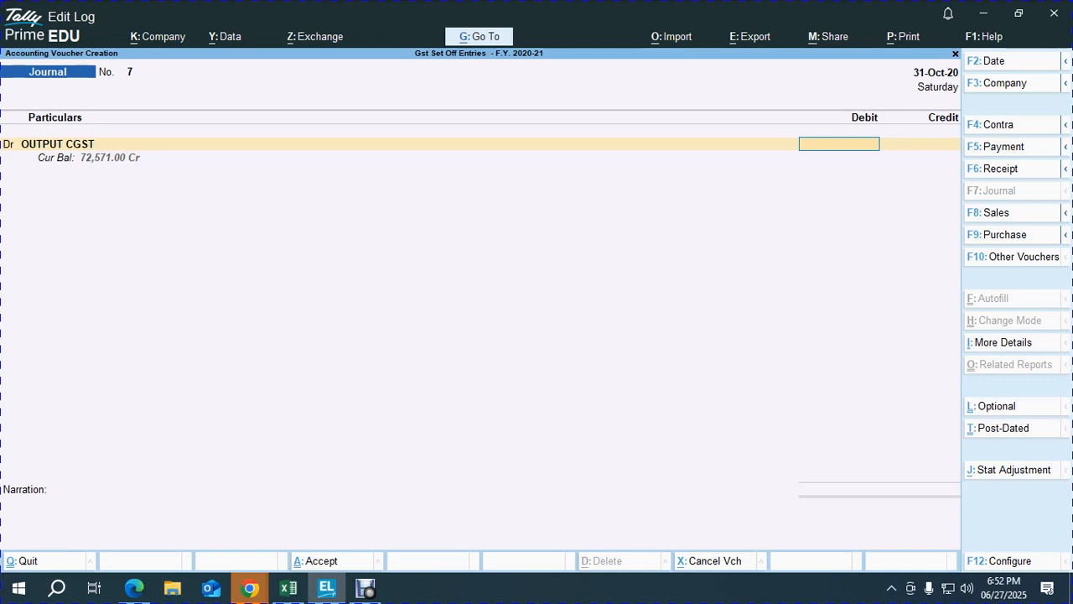
Step: Copy October's outward-supply Central Tax of 72571.00 from the GSTR-3B PDF into TallyPrime as the OUTPUT CGST debit
{"action": "key", "text": "alt+Tab"}
{"action": "scroll", "coordinate": [530, 329], "scroll_direction": "down", "scroll_amount": 5}
{"action": "key", "text": "alt+space"}
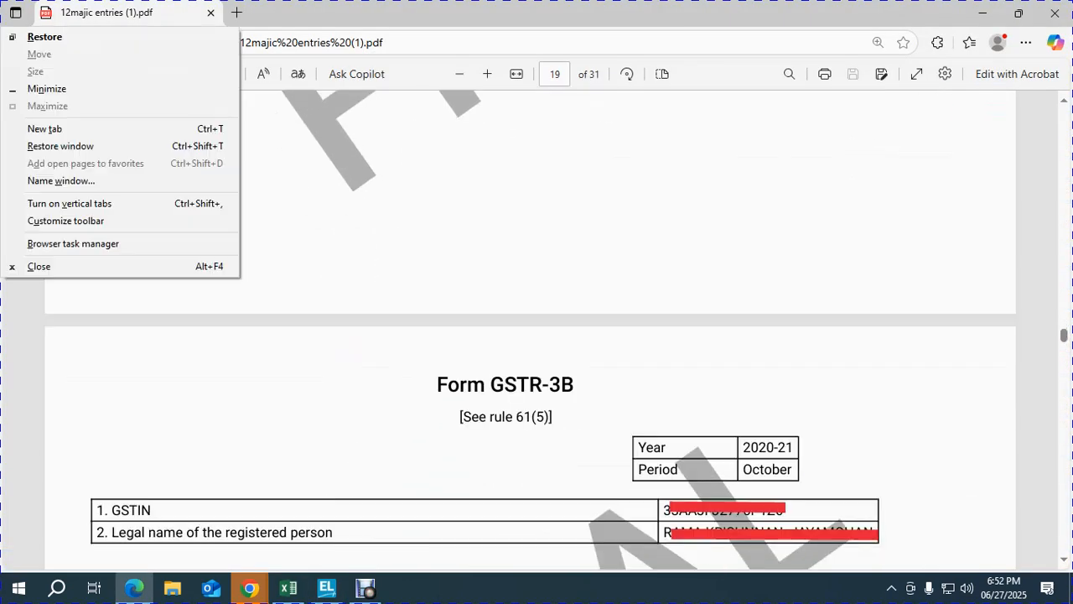
{"action": "key", "text": "Escape"}
{"action": "key", "text": "alt+Tab"}
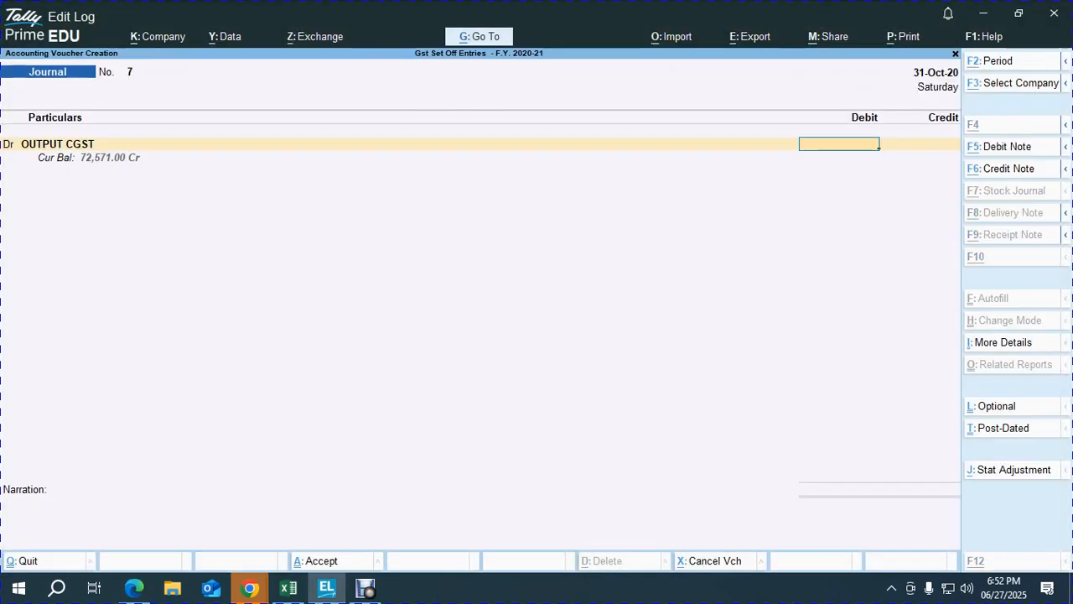
{"action": "key", "text": "alt+Tab"}
{"action": "scroll", "coordinate": [530, 330], "scroll_direction": "down", "scroll_amount": 5}
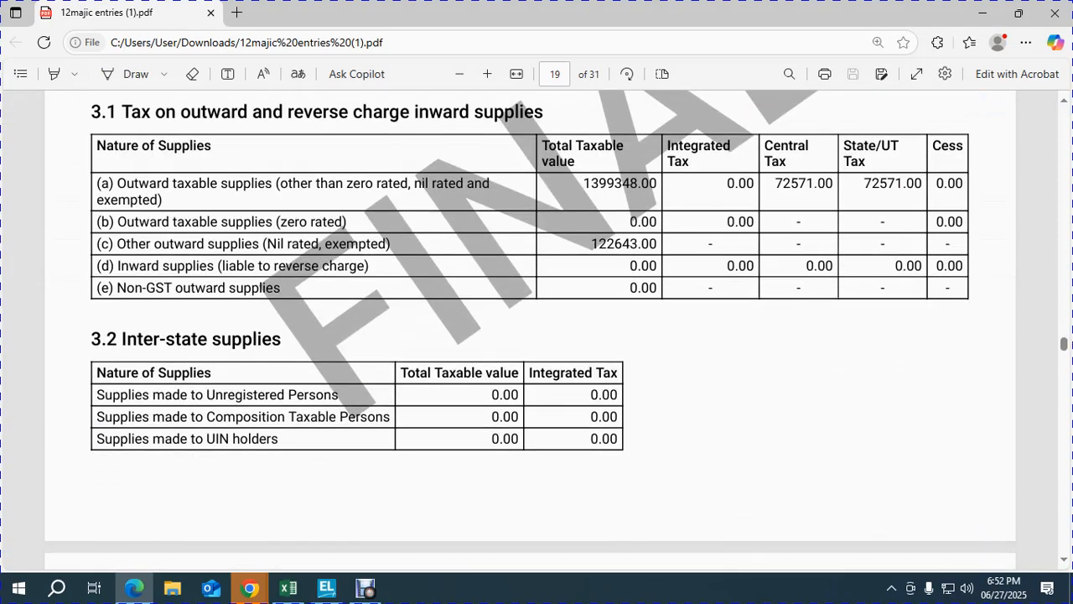
{"action": "double_click", "coordinate": [803, 183]}
{"action": "key", "text": "ctrl+c"}
{"action": "key", "text": "alt+Tab"}
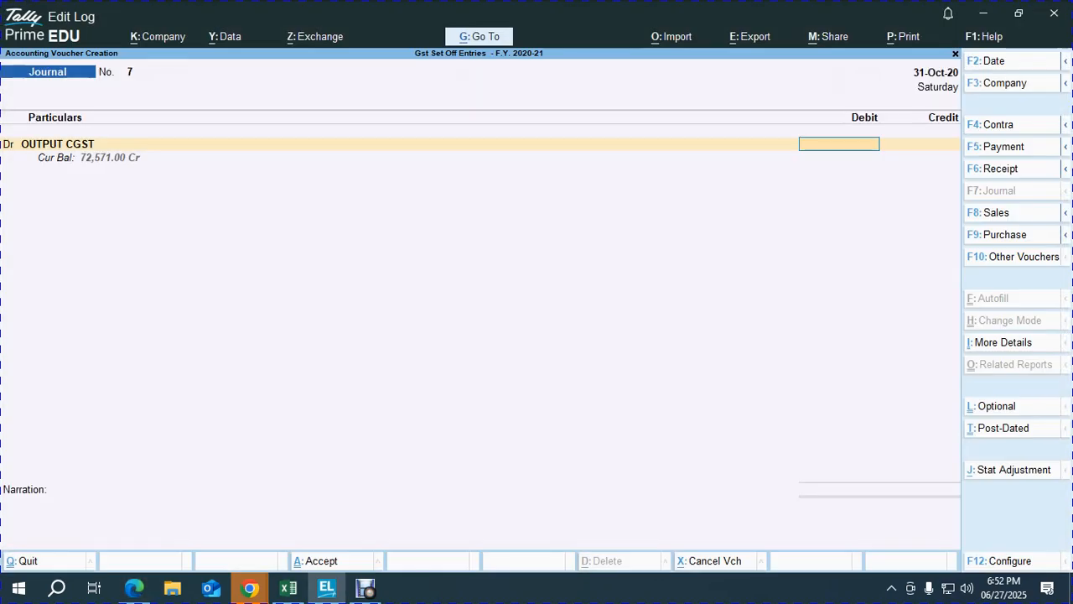
{"action": "key", "text": "ctrl+alt+v"}
{"action": "key", "text": "Return"}
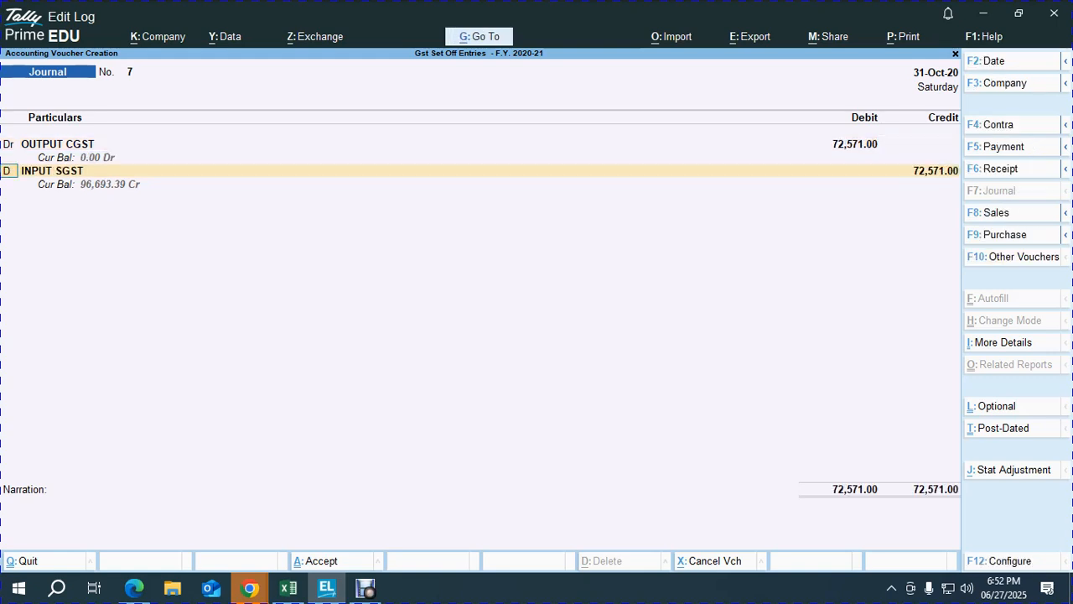
Step: Add a second debit line for OUTPUT SGST with 72,571.00
{"action": "key", "text": "Return"}
{"action": "type", "text": "OUT"}
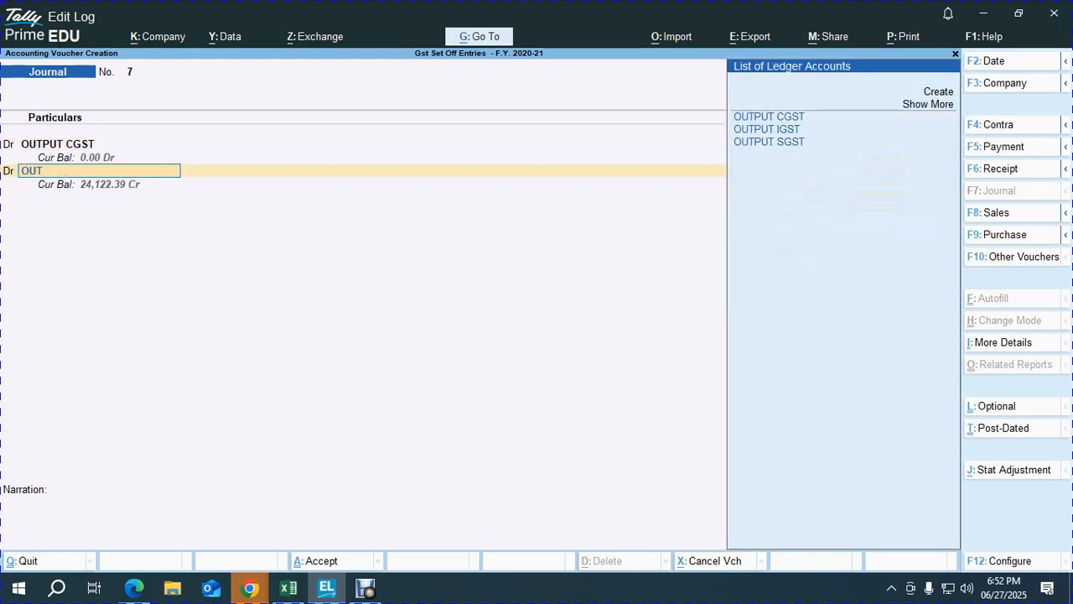
{"action": "key", "text": "Return"}
{"action": "key", "text": "Return"}
{"action": "key", "text": "Return"}
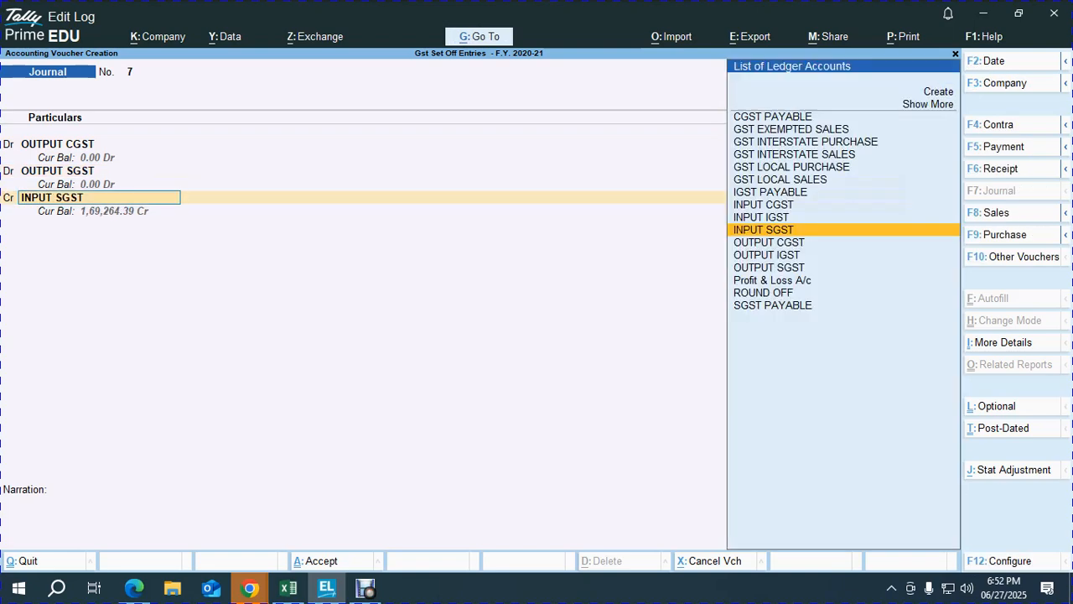
Step: Check October's tax paid through ITC in the PDF, and credit INPUT CGST and INPUT SGST in TallyPrime with 72,571.00 each
{"action": "type", "text": "INP"}
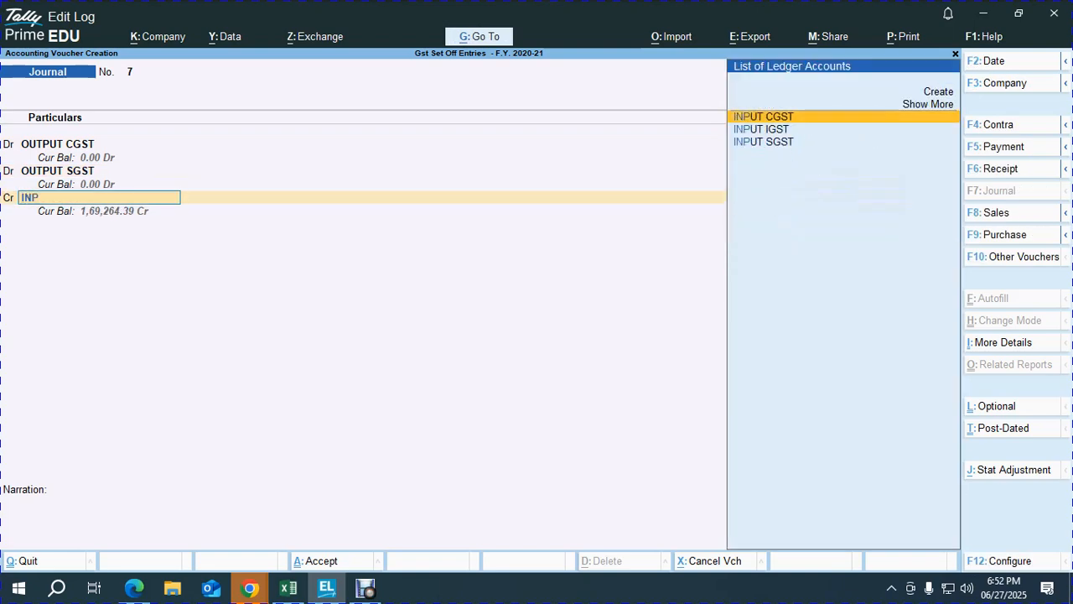
{"action": "key", "text": "Return"}
{"action": "key", "text": "alt+Tab"}
{"action": "scroll", "coordinate": [530, 322], "scroll_direction": "down", "scroll_amount": 10}
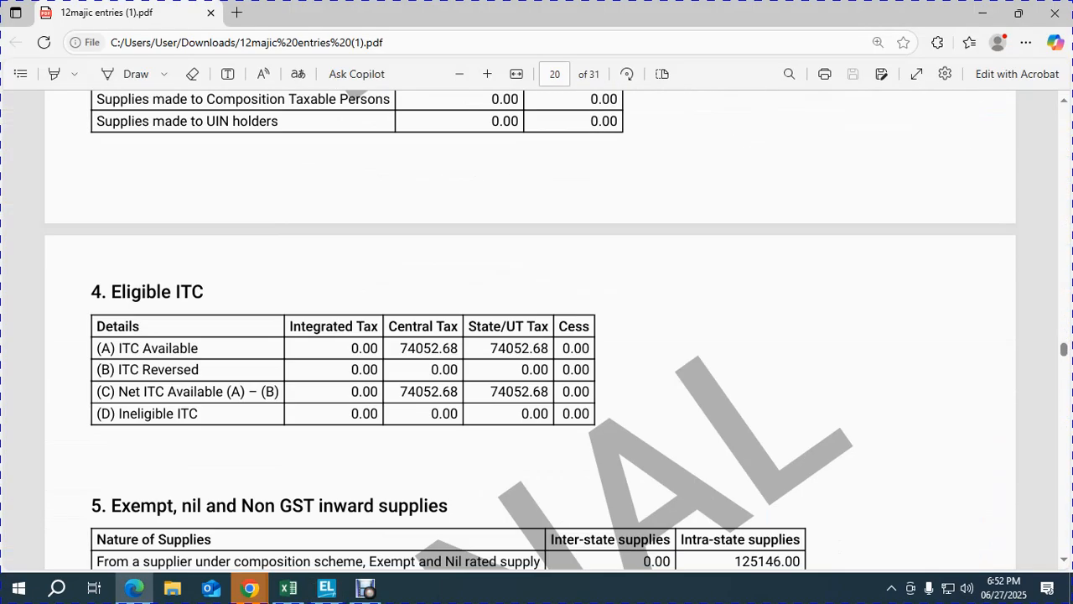
{"action": "scroll", "coordinate": [531, 330], "scroll_direction": "down", "scroll_amount": 10}
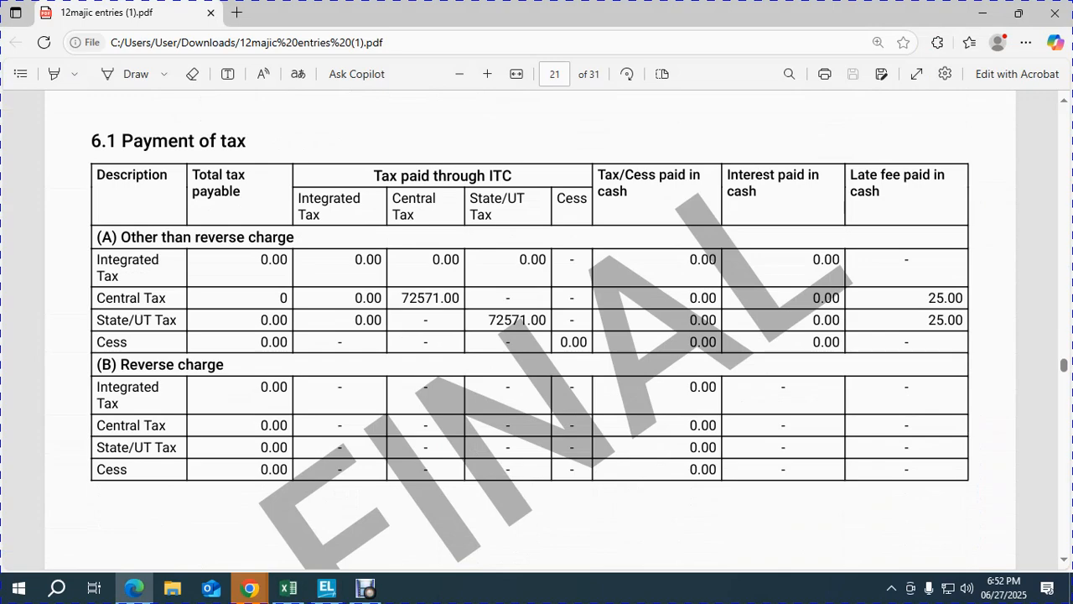
{"action": "key", "text": "alt+Tab"}
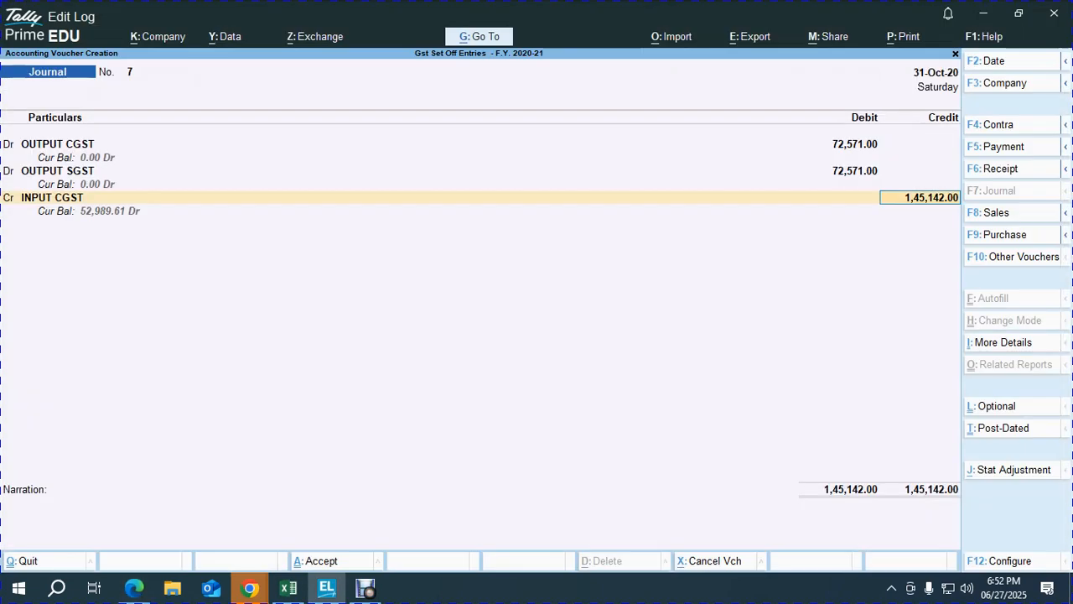
{"action": "key", "text": "ctrl+alt+v"}
{"action": "key", "text": "Return"}
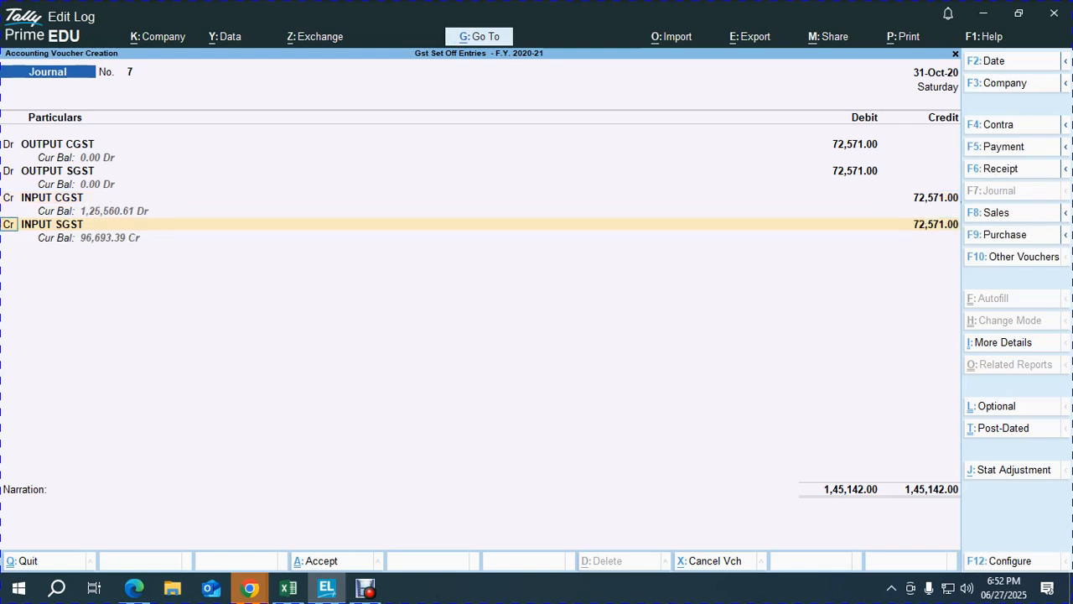
{"action": "key", "text": "Return"}
{"action": "key", "text": "Return"}
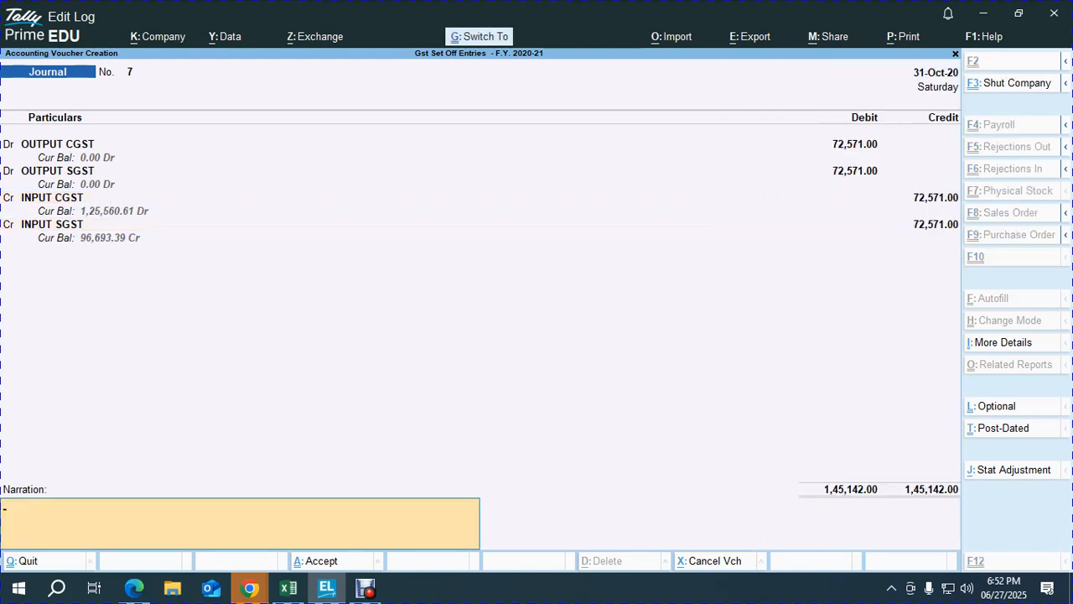
Step: Set the narration to "SET OFF ENTRY FOR THE MONTH OF OCT 2020" and save the journal
{"action": "key", "text": "ctrl+r"}
{"action": "key", "text": "BackSpace"}
{"action": "key", "text": "BackSpace"}
{"action": "key", "text": "BackSpace"}
{"action": "key", "text": "BackSpace"}
{"action": "key", "text": "BackSpace"}
{"action": "key", "text": "BackSpace"}
{"action": "key", "text": "BackSpace"}
{"action": "key", "text": "BackSpace"}
{"action": "key", "text": "BackSpace"}
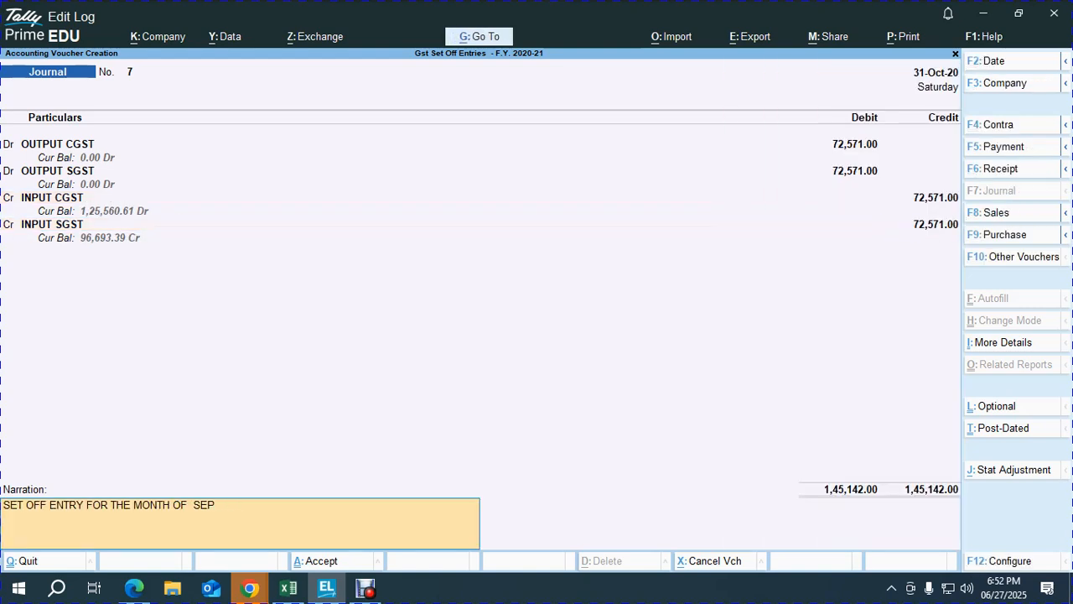
{"action": "type", "text": "OCT 2020"}
{"action": "key", "text": "Return"}
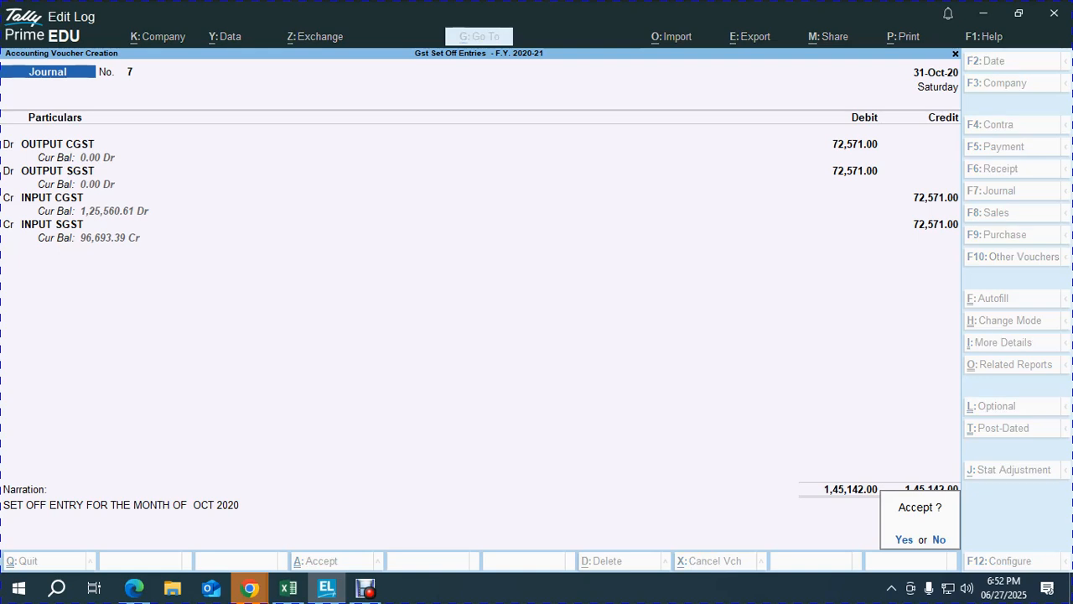
{"action": "key", "text": "y"}
Step: Date the next journal voucher 2-Nov-20 and choose OUTPUT CGST as its first debit ledger
{"action": "key", "text": "F2"}
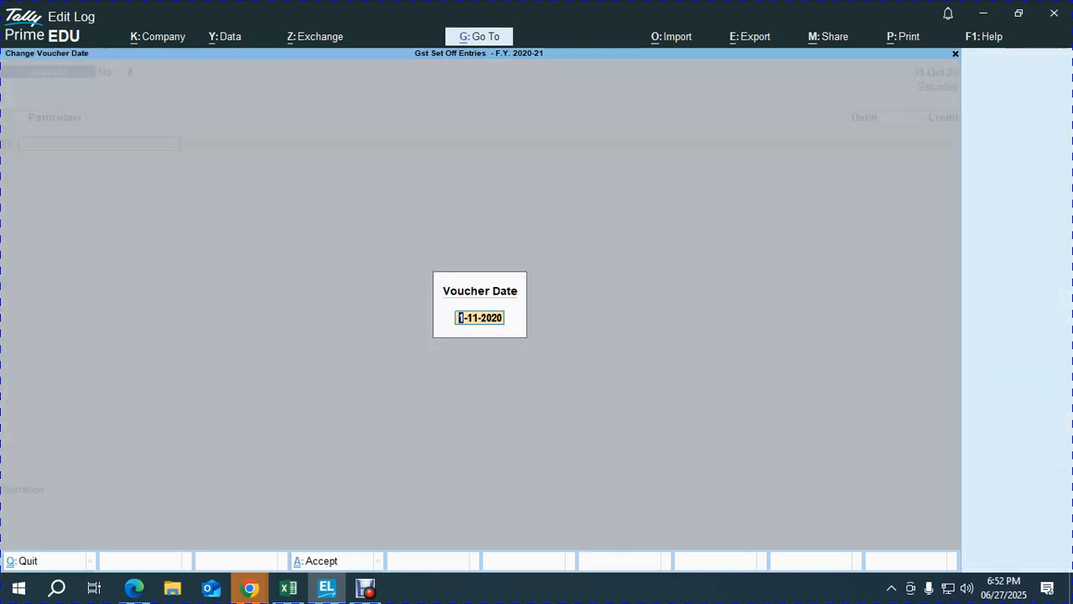
{"action": "type", "text": "1.1"}
{"action": "type", "text": "2.11"}
{"action": "key", "text": "Return"}
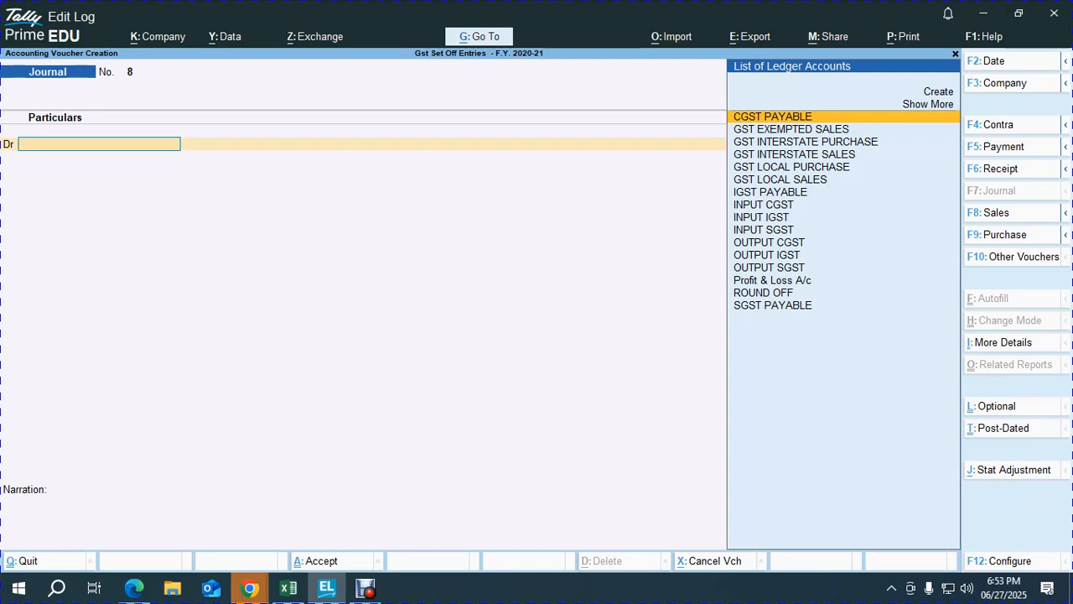
{"action": "type", "text": "OUT"}
{"action": "key", "text": "Return"}
Step: Copy the 139626.11 State/UT Tax on outward supplies from the return following October in the PDF into TallyPrime as the OUTPUT CGST debit
{"action": "key", "text": "alt+Tab"}
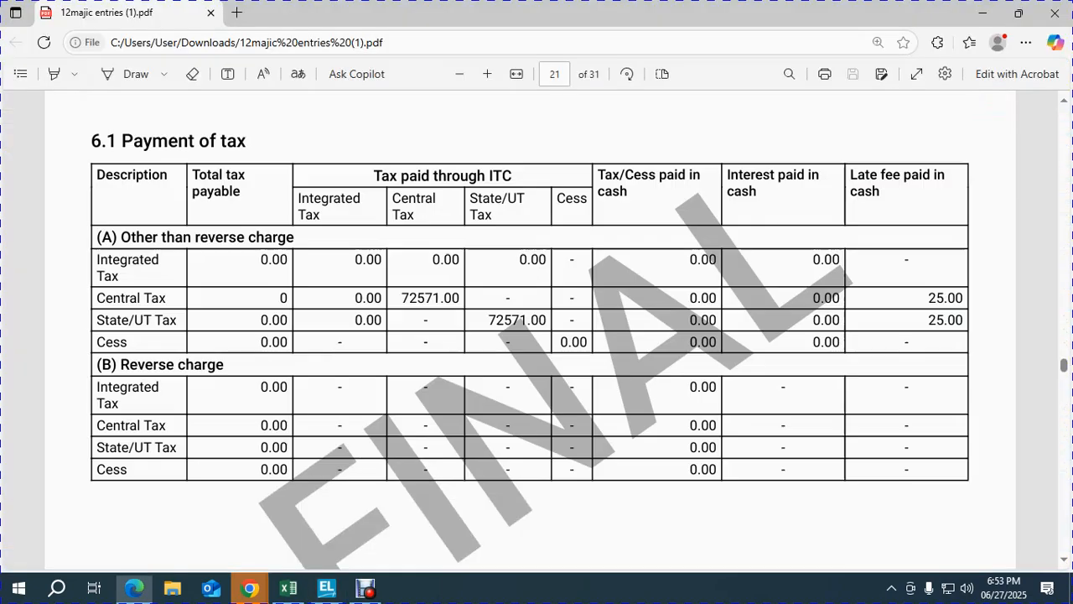
{"action": "scroll", "coordinate": [530, 329], "scroll_direction": "down", "scroll_amount": 5}
{"action": "scroll", "coordinate": [530, 330], "scroll_direction": "down", "scroll_amount": 5}
{"action": "scroll", "coordinate": [530, 329], "scroll_direction": "up", "scroll_amount": 1}
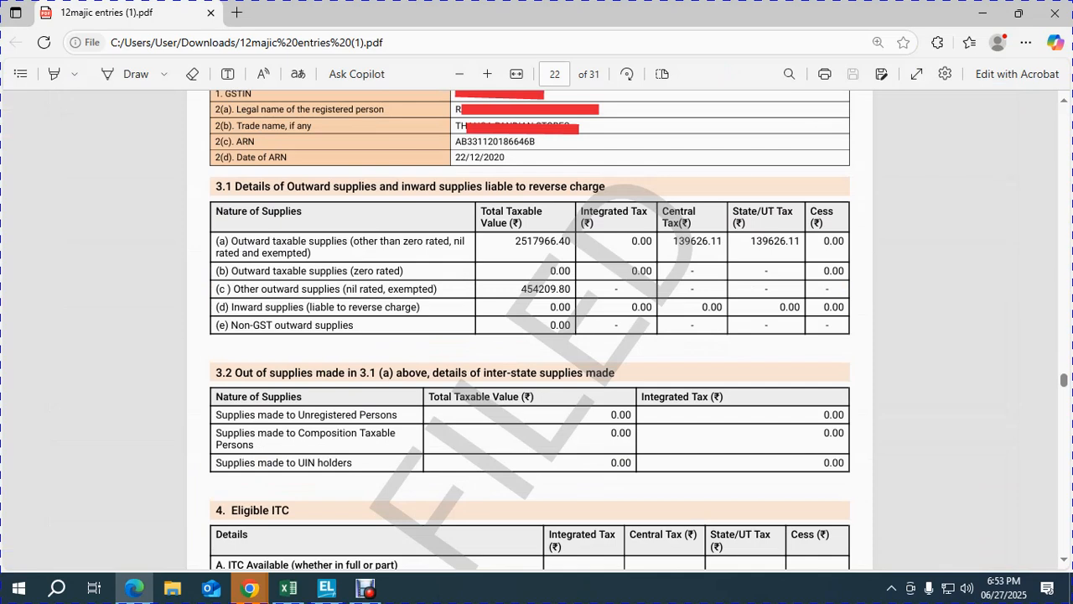
{"action": "double_click", "coordinate": [775, 241]}
{"action": "key", "text": "ctrl+c"}
{"action": "key", "text": "alt+Tab"}
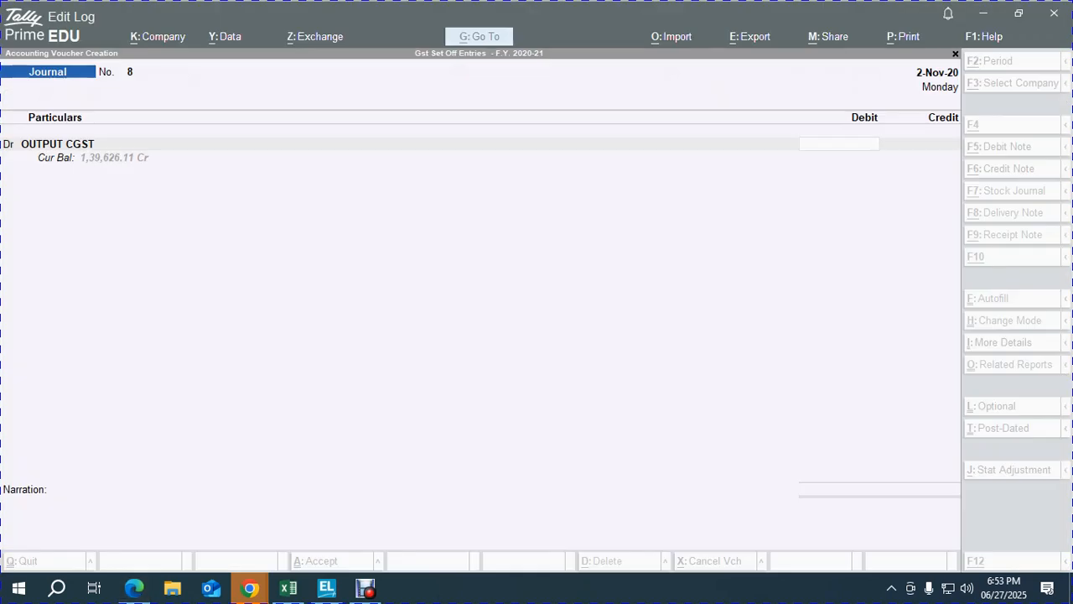
{"action": "key", "text": "ctrl+alt+v"}
{"action": "key", "text": "Return"}
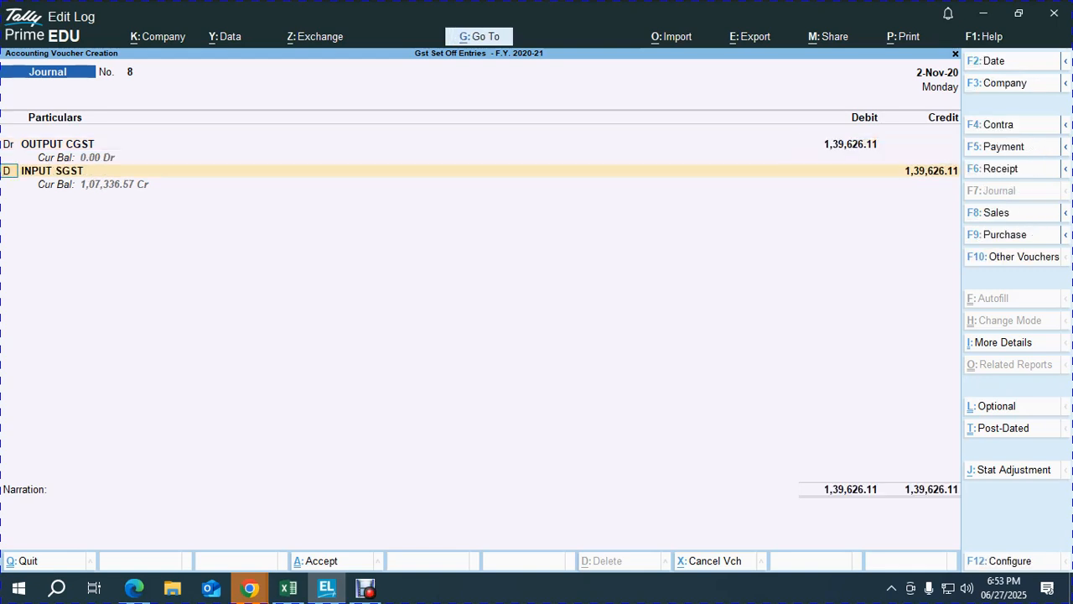
Step: Make the journal's second line a debit to OUTPUT SGST for 1,39,626.11
{"action": "key", "text": "d"}
{"action": "key", "text": "Return"}
{"action": "type", "text": "OUT"}
{"action": "key", "text": "Down"}
{"action": "key", "text": "Down"}
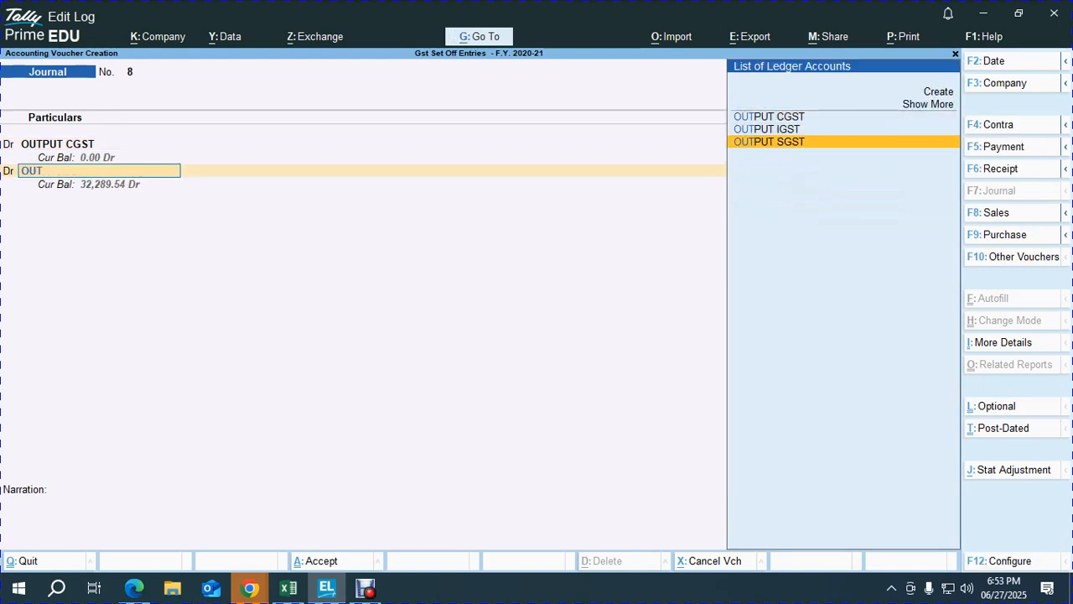
{"action": "key", "text": "Return"}
{"action": "key", "text": "Return"}
{"action": "key", "text": "Return"}
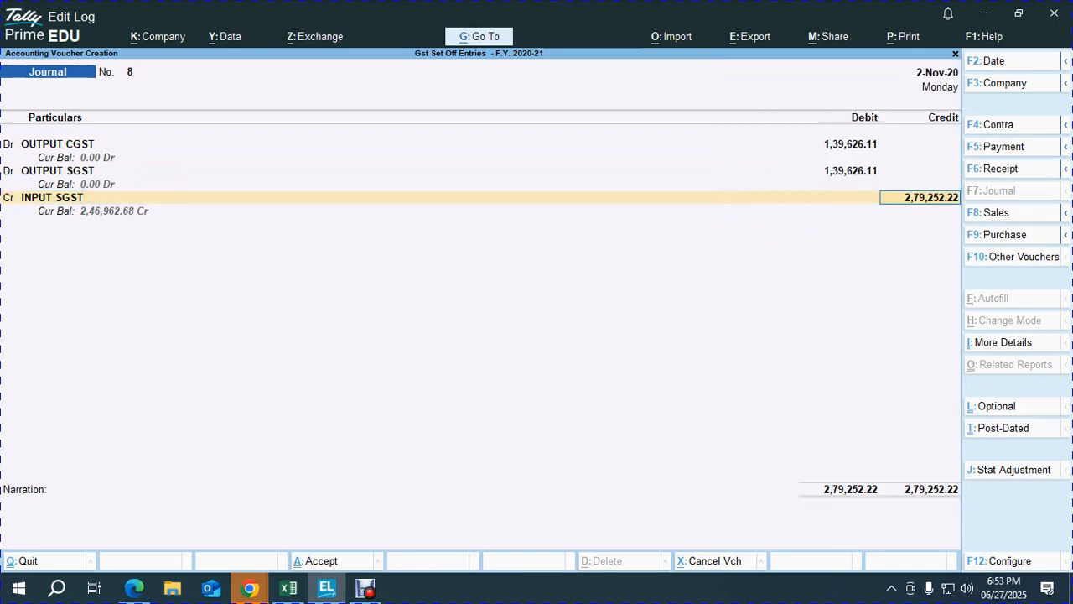
Step: Select INPUT CGST as the credit ledger, check the tax paid through ITC in the PDF, and enter 9918 as its credit in TallyPrime
{"action": "key", "text": "BackSpace"}
{"action": "key", "text": "Up"}
{"action": "key", "text": "Up"}
{"action": "key", "text": "Return"}
{"action": "key", "text": "alt+Tab"}
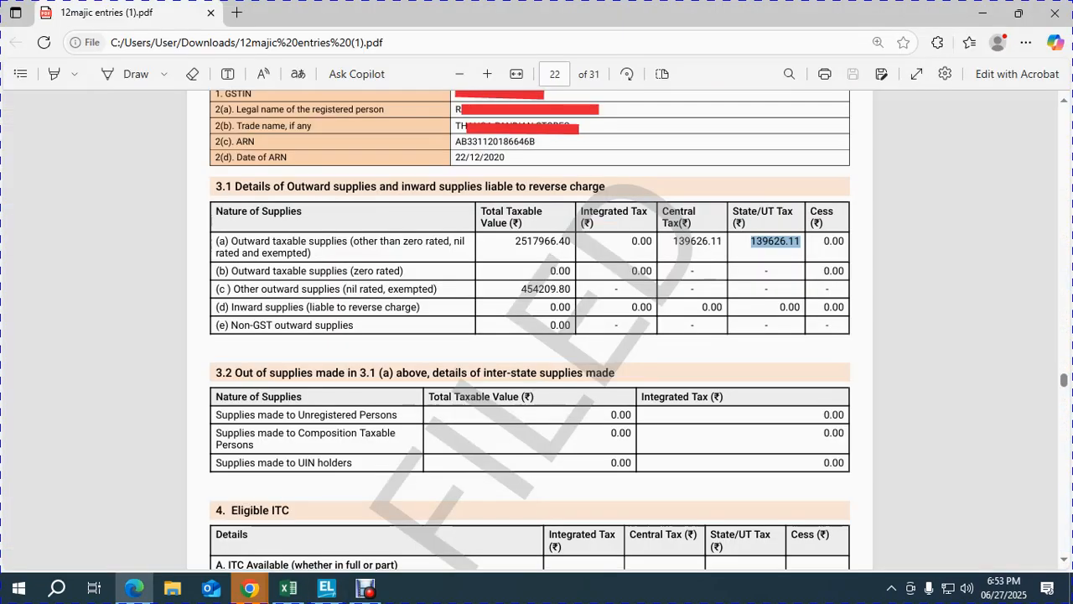
{"action": "scroll", "coordinate": [530, 336], "scroll_direction": "down", "scroll_amount": 10}
{"action": "scroll", "coordinate": [529, 331], "scroll_direction": "up", "scroll_amount": 3}
{"action": "scroll", "coordinate": [530, 330], "scroll_direction": "down", "scroll_amount": 5}
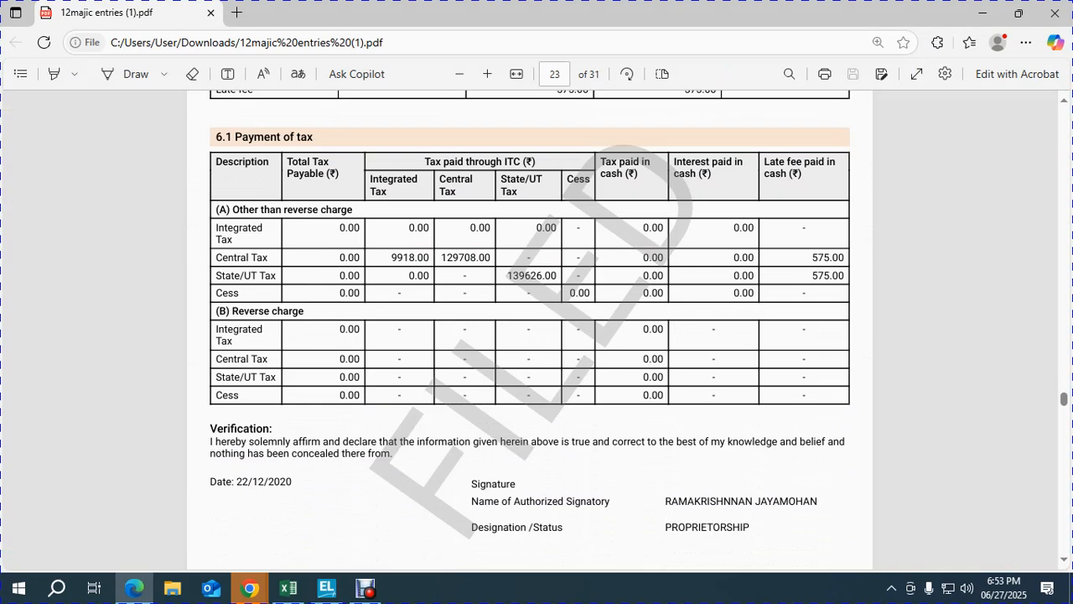
{"action": "key", "text": "alt+Tab"}
{"action": "type", "text": "9918"}
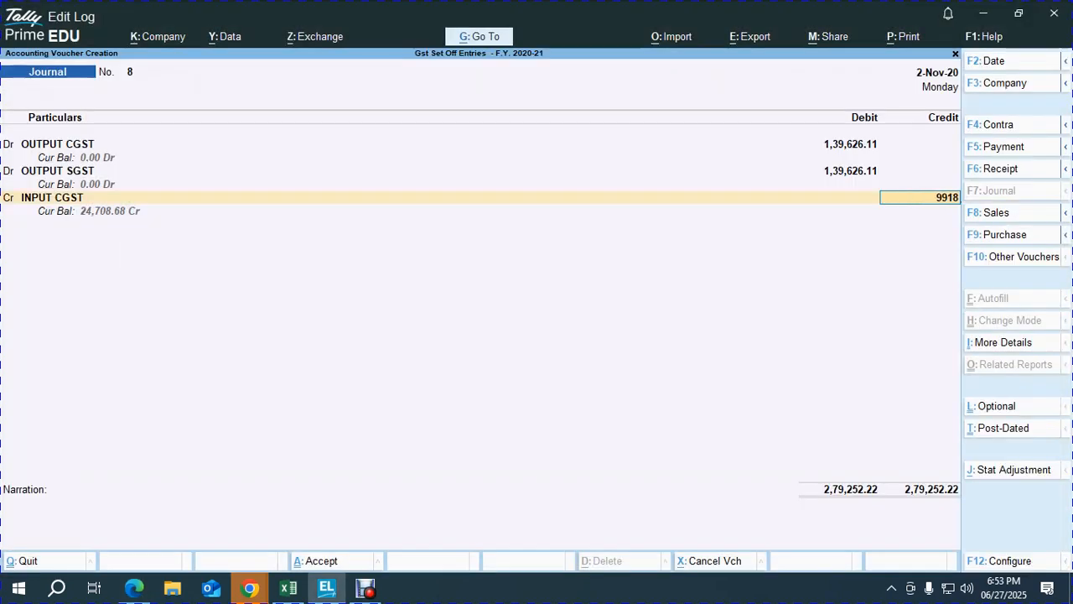
{"action": "key", "text": "Return"}
{"action": "key", "text": "Return"}
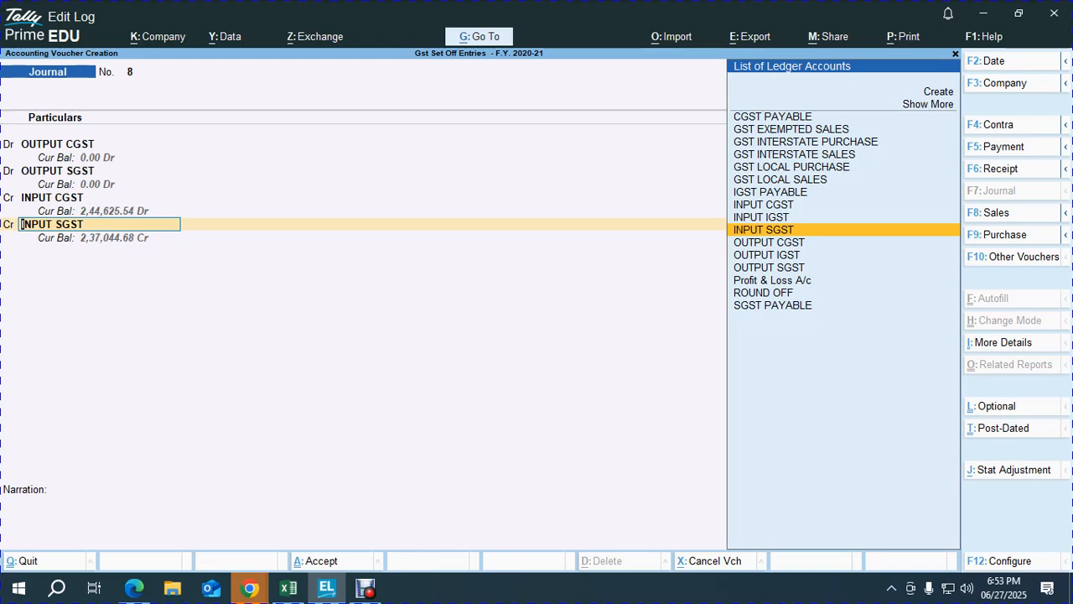
Step: Recheck the payment of tax table in the PDF, and change the ledger of the 9918 credit line in TallyPrime to INPUT IGST
{"action": "key", "text": "alt+Tab"}
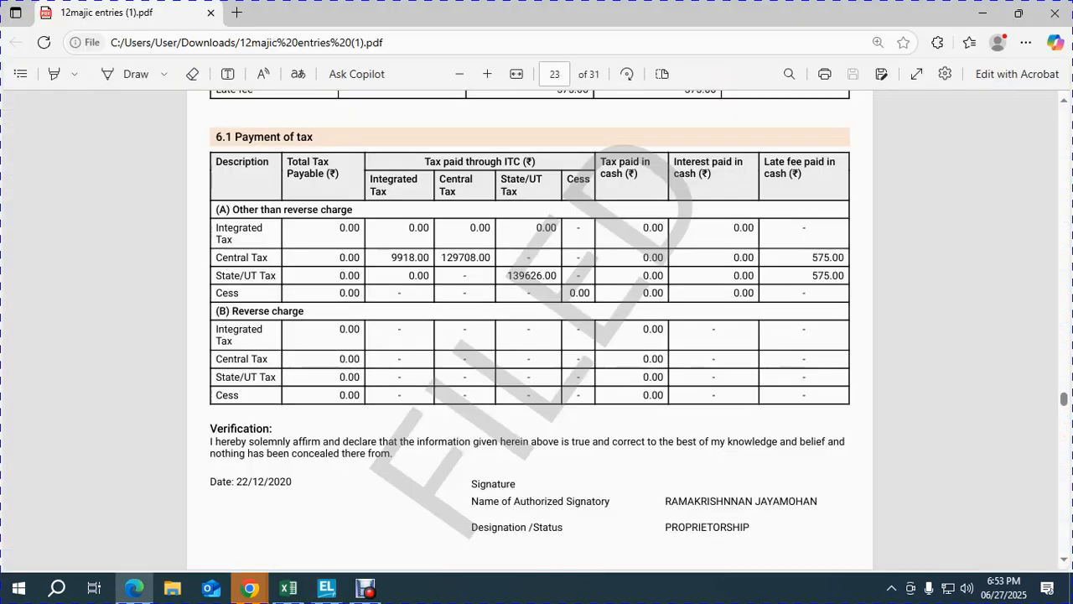
{"action": "key", "text": "alt+Tab"}
{"action": "key", "text": "BackSpace"}
{"action": "key", "text": "BackSpace"}
{"action": "key", "text": "BackSpace"}
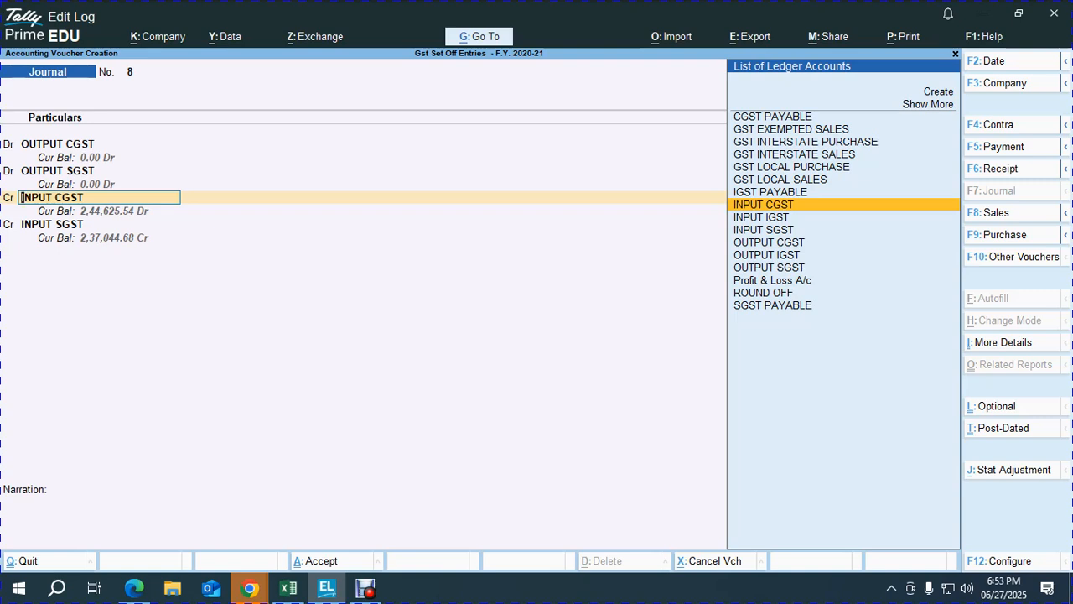
{"action": "key", "text": "Down"}
{"action": "key", "text": "Return"}
{"action": "key", "text": "Return"}
{"action": "key", "text": "Return"}
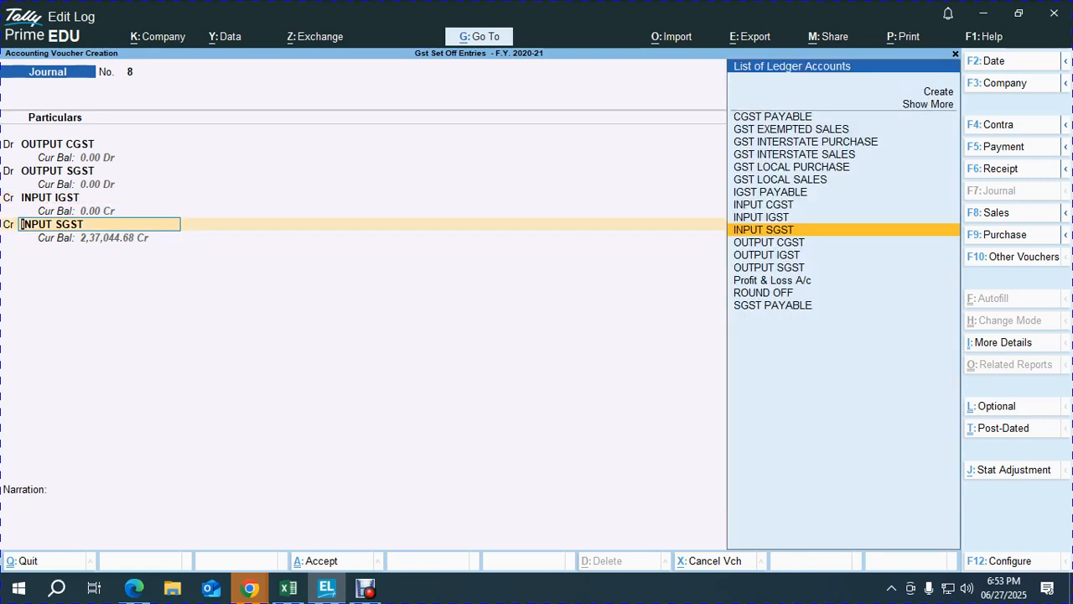
Step: Credit INPUT CGST with 1,29,708.00, the central tax paid through ITC in the filed return PDF
{"action": "key", "text": "Up"}
{"action": "key", "text": "Up"}
{"action": "key", "text": "Return"}
{"action": "key", "text": "alt+Tab"}
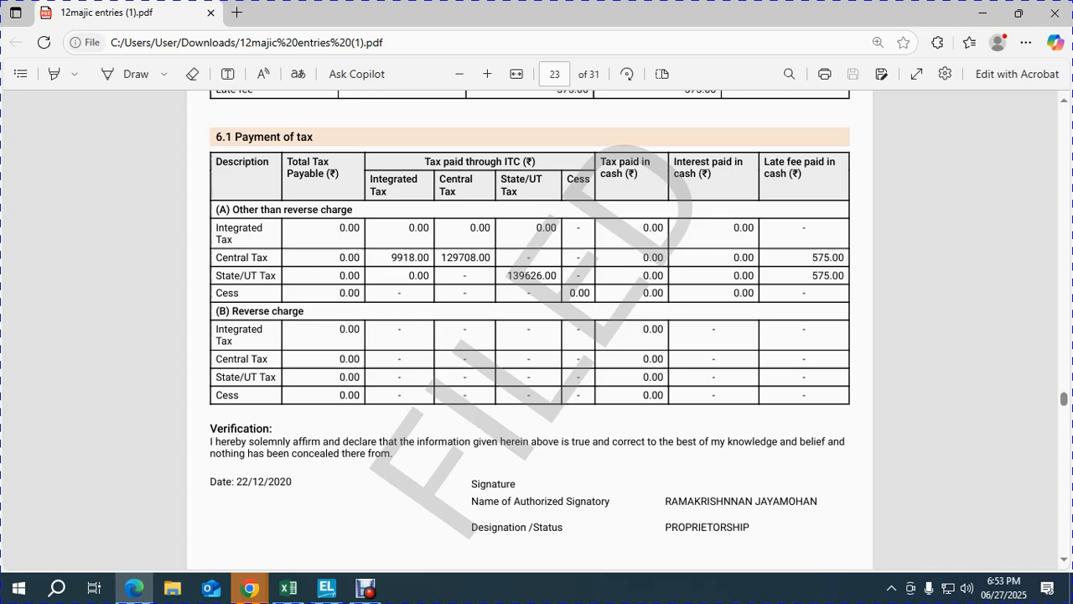
{"action": "key", "text": "alt+Tab"}
{"action": "type", "text": "1297078"}
{"action": "key", "text": "BackSpace"}
{"action": "key", "text": "BackSpace"}
{"action": "type", "text": "8"}
{"action": "key", "text": "Return"}
{"action": "key", "text": "Return"}
{"action": "key", "text": "Return"}
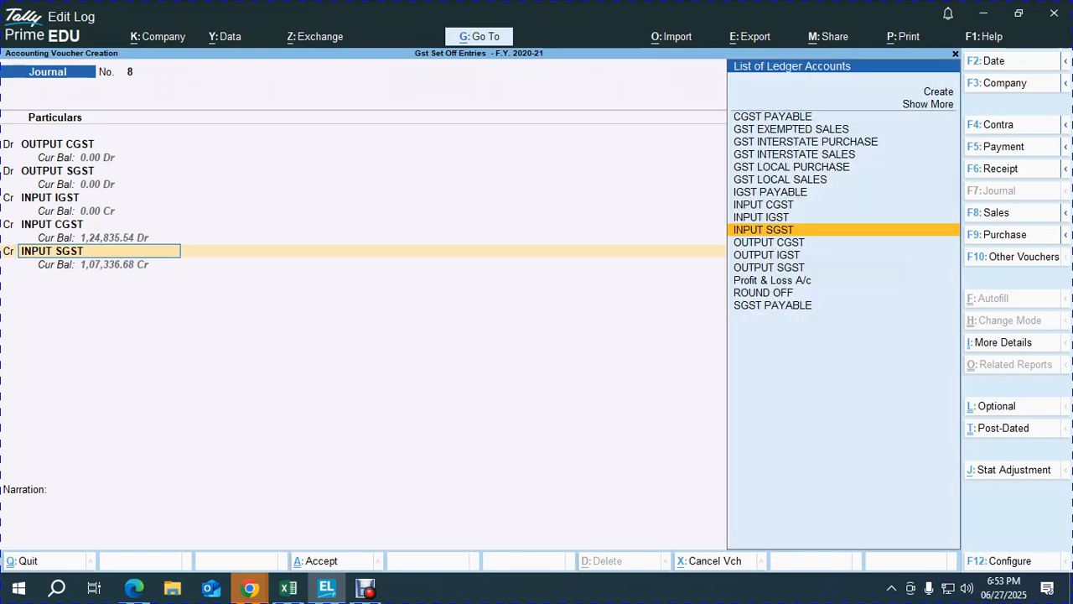
Step: Credit INPUT SGST with 1,39,626.00, matching the State/UT tax paid through ITC in the return
{"action": "key", "text": "alt+Tab"}
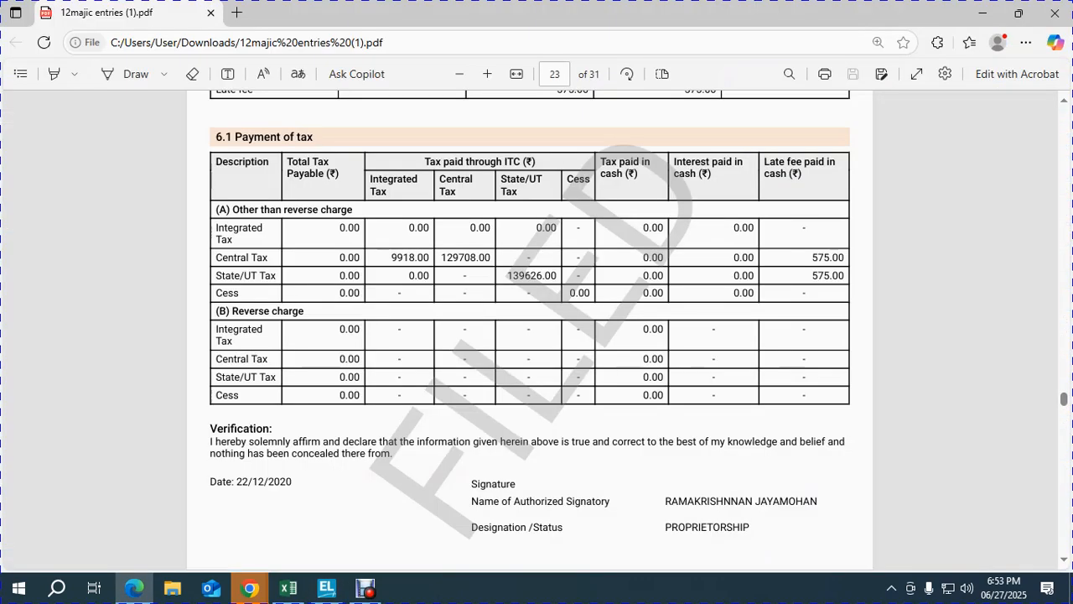
{"action": "key", "text": "alt+Tab"}
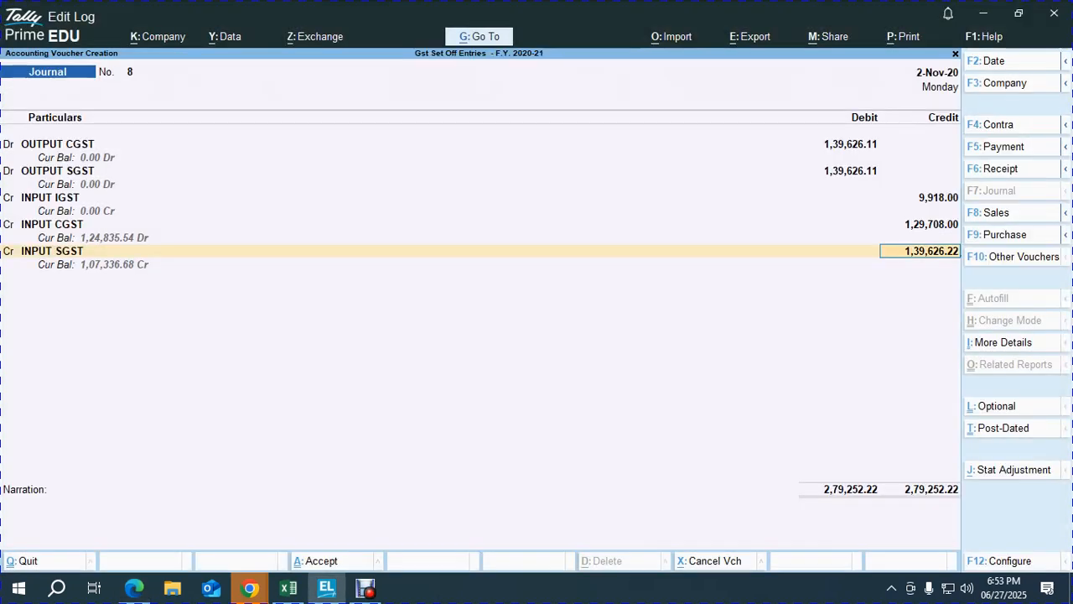
{"action": "key", "text": "BackSpace"}
{"action": "key", "text": "BackSpace"}
{"action": "key", "text": "Return"}
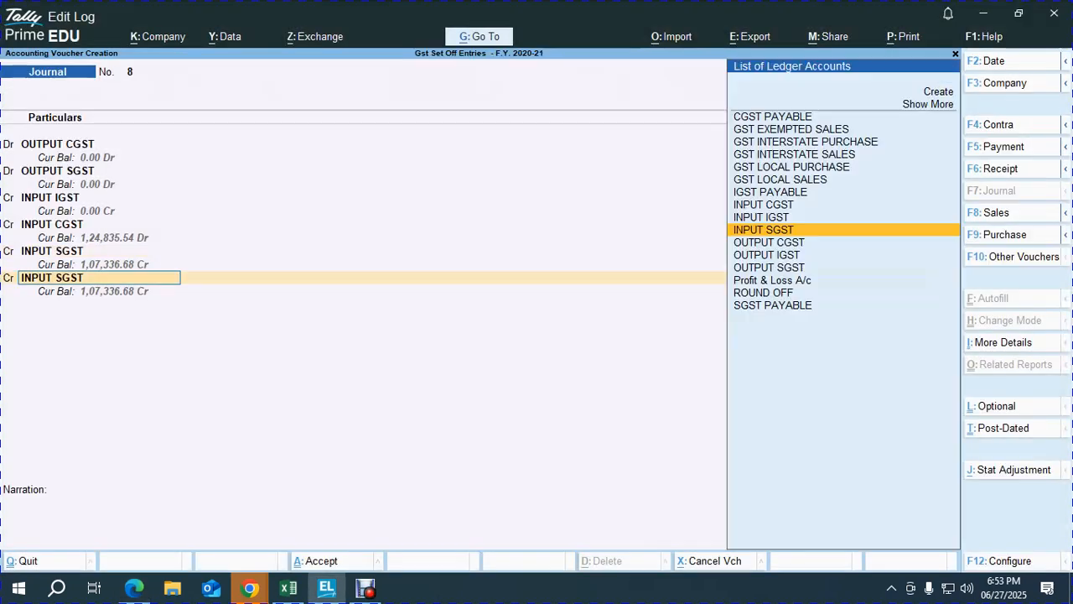
Step: Replace the extra credit ledger with ROUND OFF and credit it with the remaining 0.22
{"action": "key", "text": "Return"}
{"action": "key", "text": "shift+Tab"}
{"action": "type", "text": "ROU"}
{"action": "key", "text": "Return"}
{"action": "key", "text": "Return"}
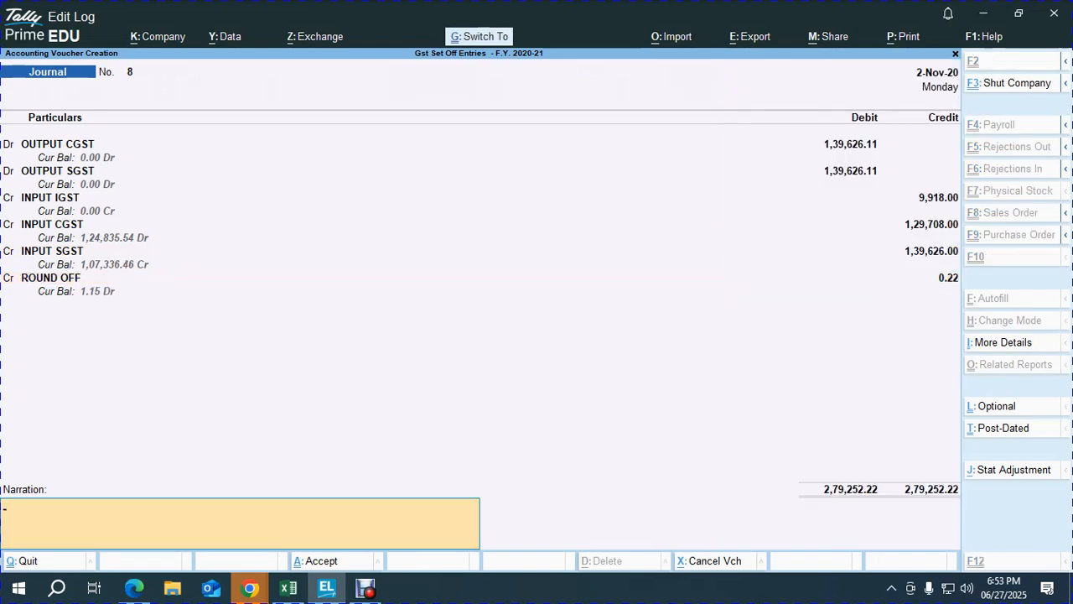
Step: Enter the narration "SET OFF ENTRY FOR THE MONTH OF NOV 2020" and save the journal voucher
{"action": "type", "text": "SET OFF ENTRY FOR THE MONTH OF  OCT 2020"}
{"action": "key", "text": "BackSpace"}
{"action": "key", "text": "BackSpace"}
{"action": "key", "text": "BackSpace"}
{"action": "key", "text": "BackSpace"}
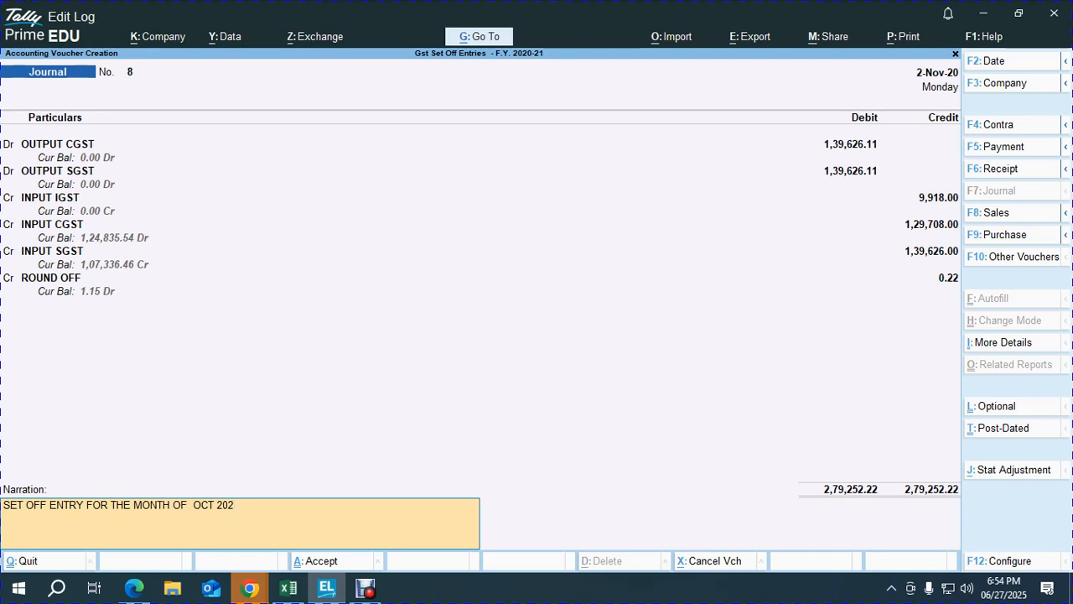
{"action": "key", "text": "BackSpace"}
{"action": "key", "text": "BackSpace"}
{"action": "type", "text": "NOV 2020"}
{"action": "key", "text": "Return"}
{"action": "key", "text": "Return"}
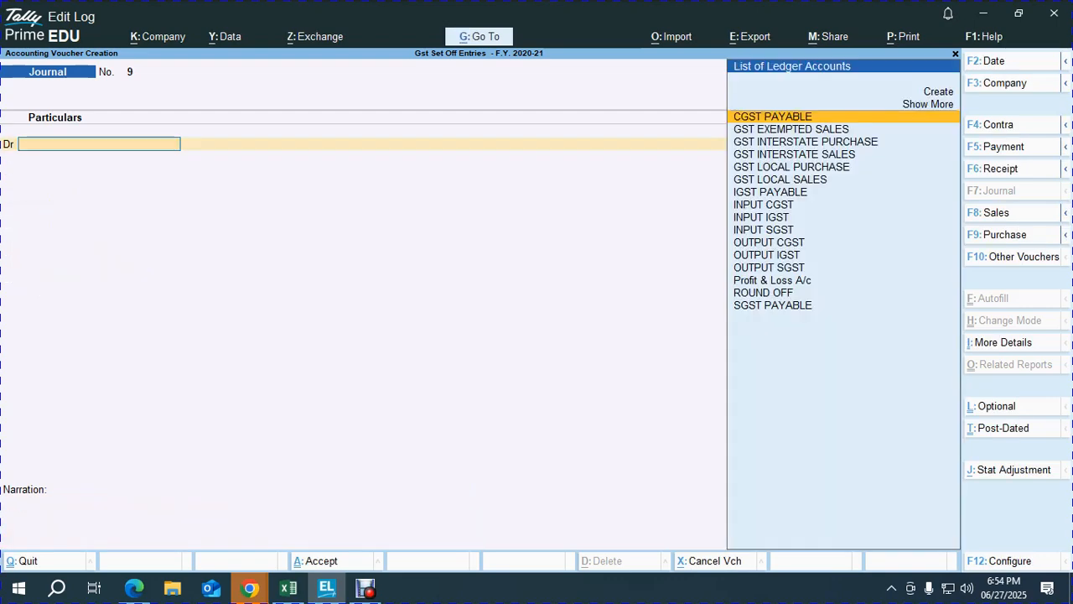
Step: Bring up the December return in the PDF and date the new journal voucher 31.12
{"action": "key", "text": "alt+Tab"}
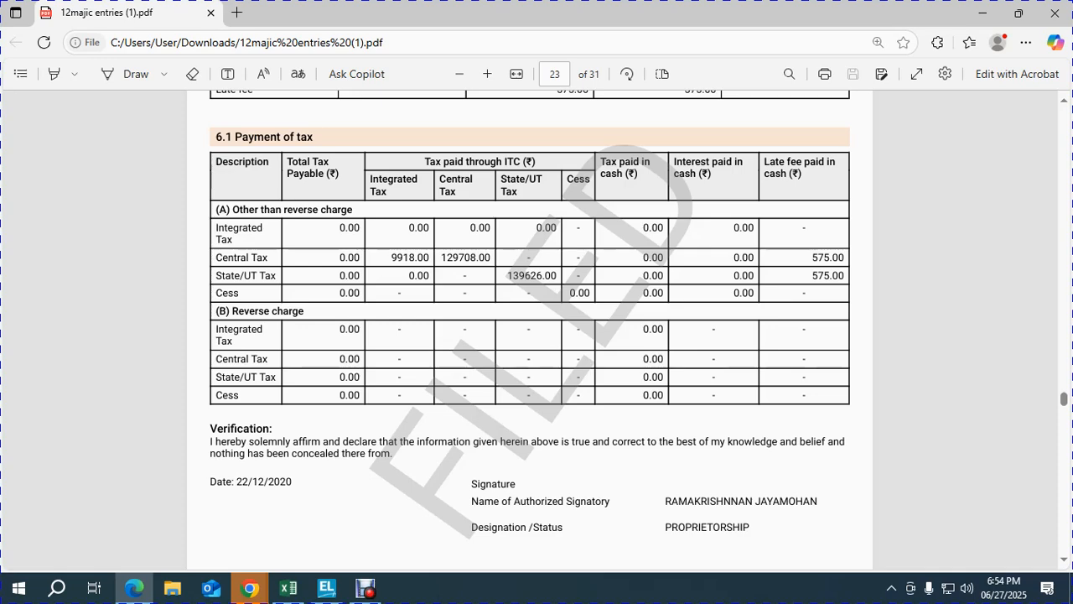
{"action": "scroll", "coordinate": [530, 335], "scroll_direction": "down", "scroll_amount": 10}
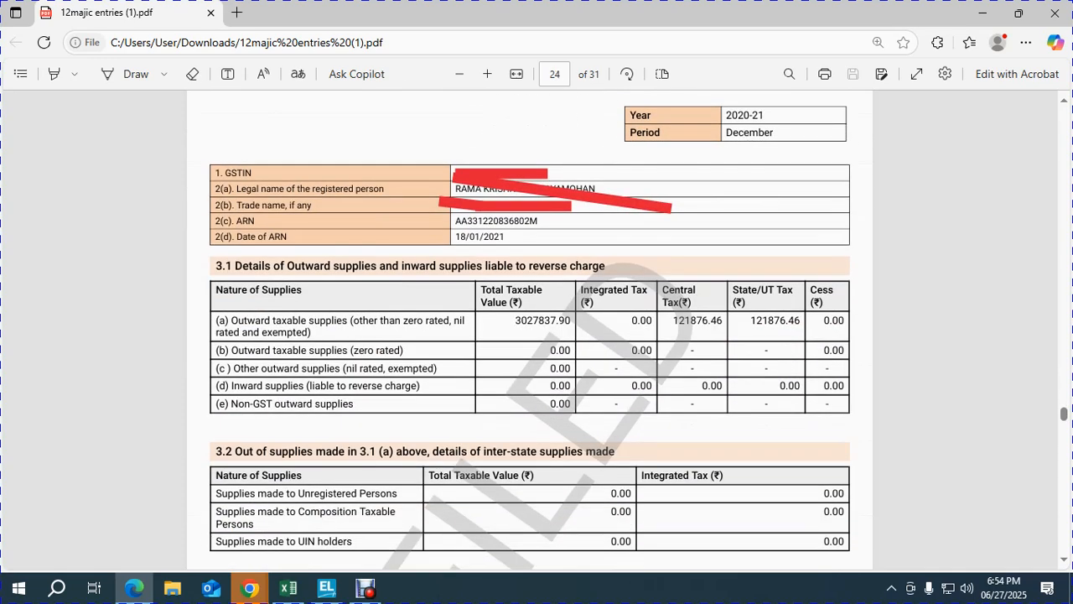
{"action": "key", "text": "alt+Tab"}
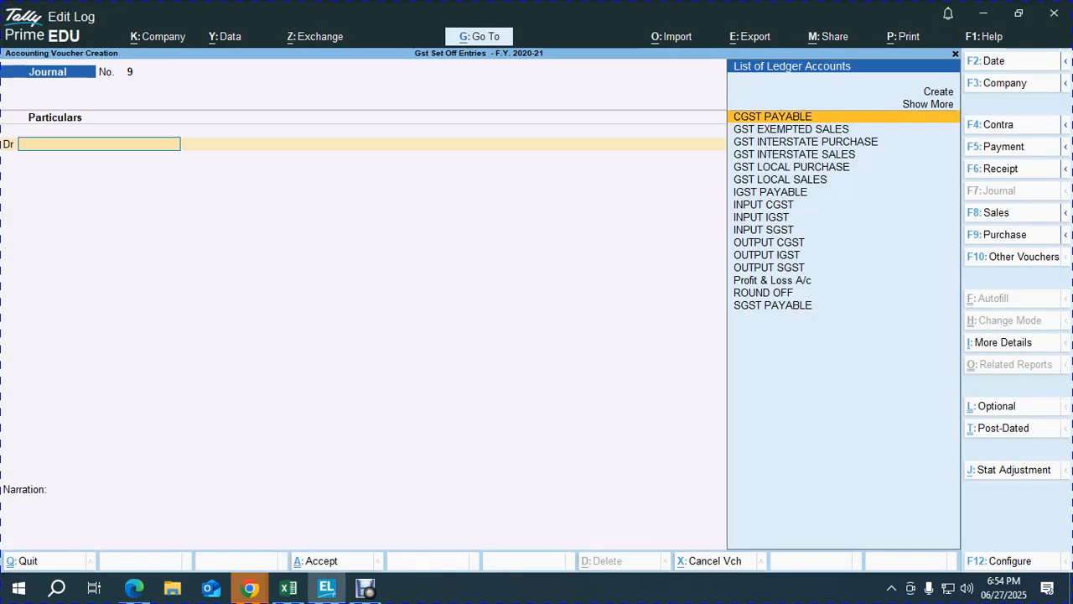
{"action": "key", "text": "F2"}
{"action": "type", "text": "31.12"}
{"action": "key", "text": "Return"}
Step: Debit OUTPUT CGST with 121876.46, copied from the outward taxable supplies row of the December return
{"action": "type", "text": "OUT"}
{"action": "key", "text": "Return"}
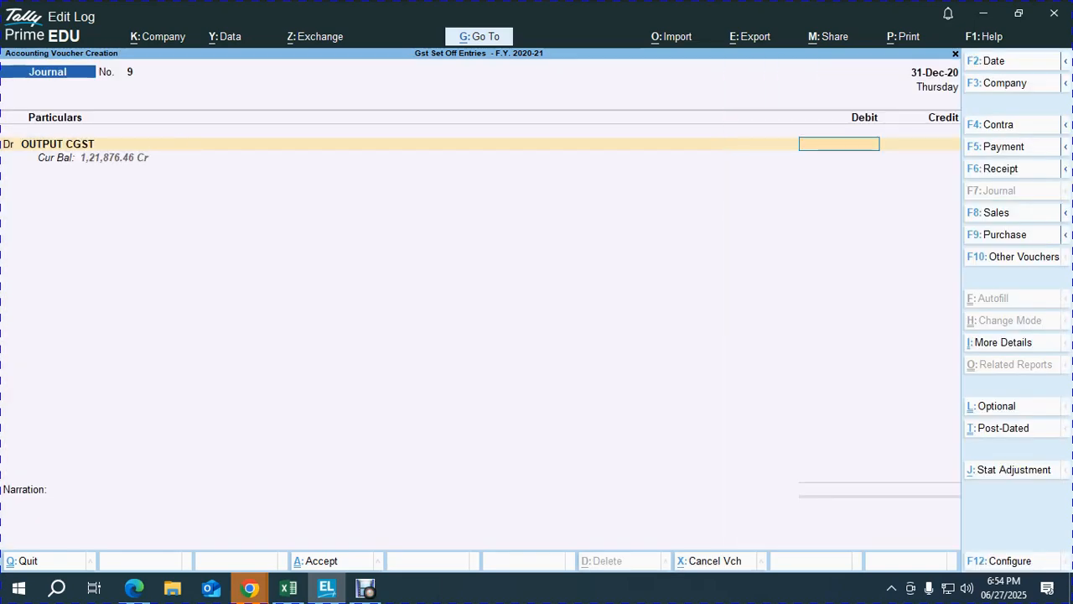
{"action": "key", "text": "alt+Tab"}
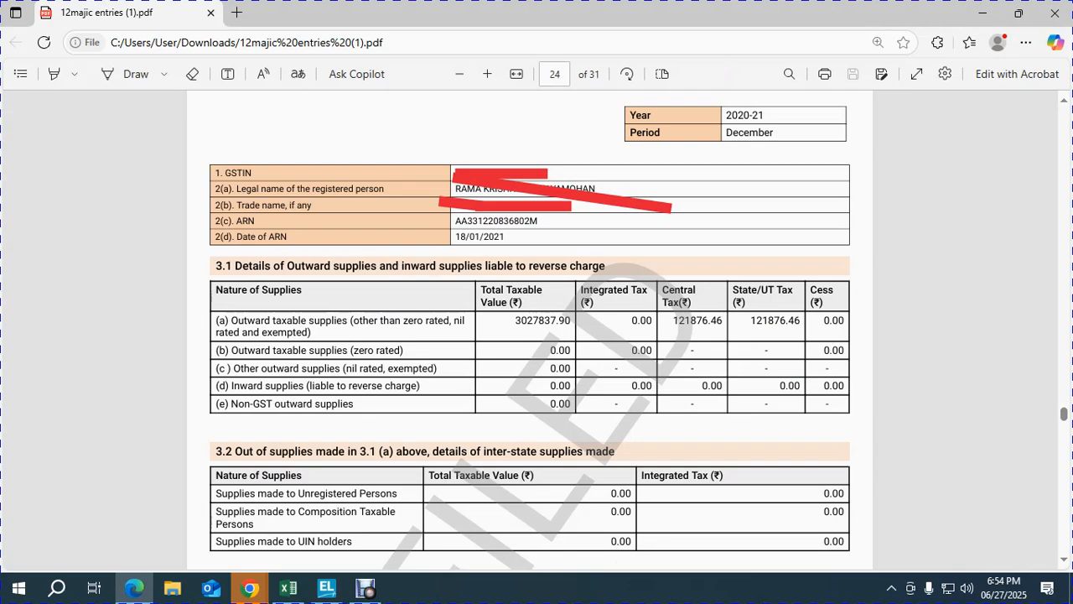
{"action": "double_click", "coordinate": [774, 320]}
{"action": "key", "text": "ctrl+c"}
{"action": "key", "text": "alt+Tab"}
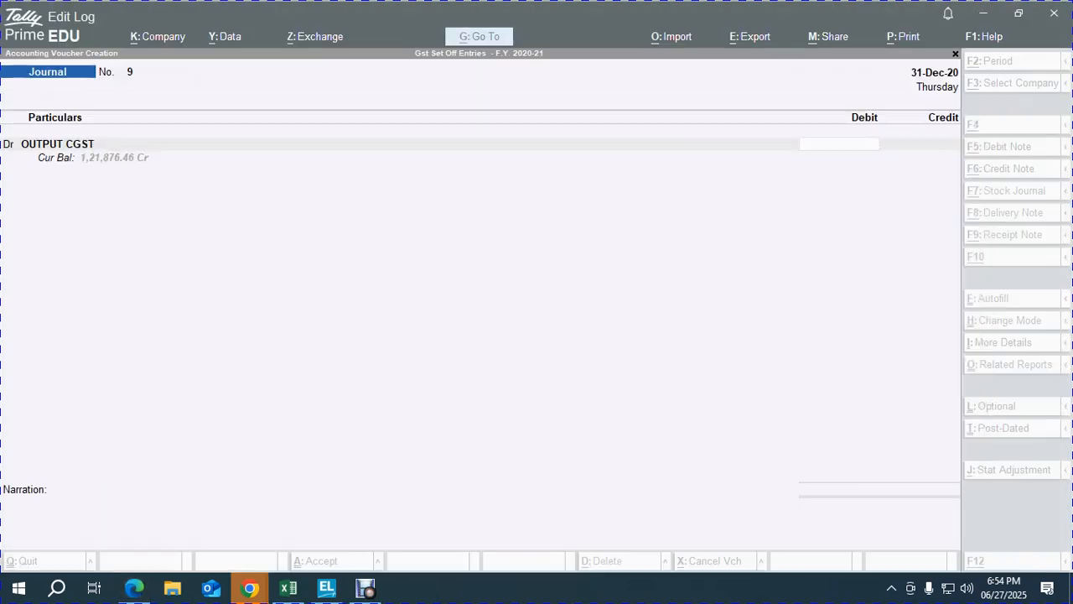
{"action": "key", "text": "ctrl+v"}
{"action": "key", "text": "Return"}
Step: Add a second debit line for OUTPUT SGST with 1,21,876.46
{"action": "key", "text": "d"}
{"action": "key", "text": "Return"}
{"action": "type", "text": "OUT"}
{"action": "key", "text": "Down"}
{"action": "key", "text": "Down"}
{"action": "key", "text": "Down"}
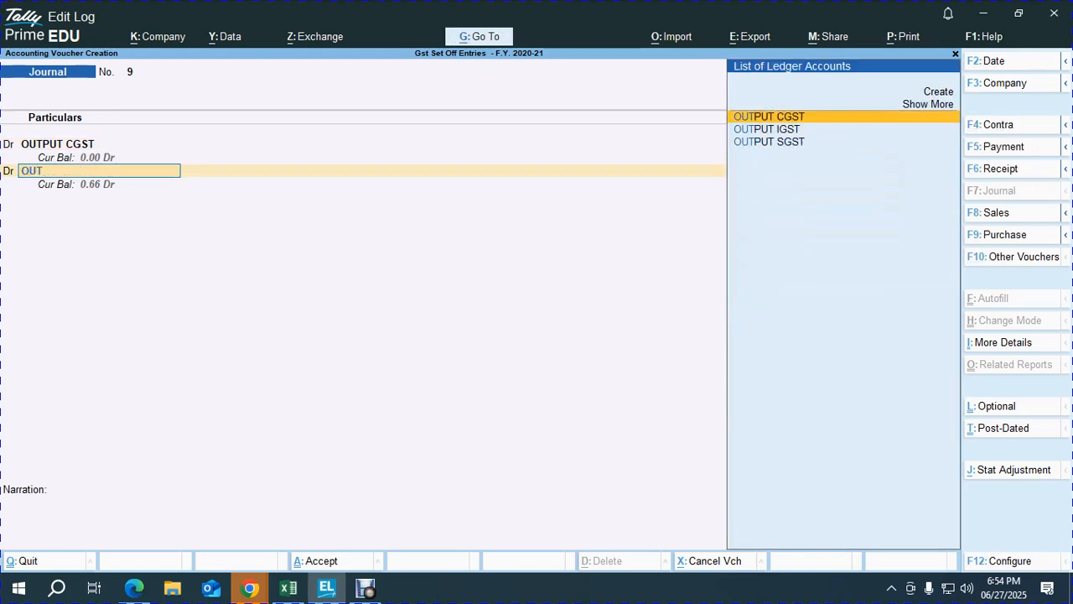
{"action": "key", "text": "Return"}
{"action": "key", "text": "Return"}
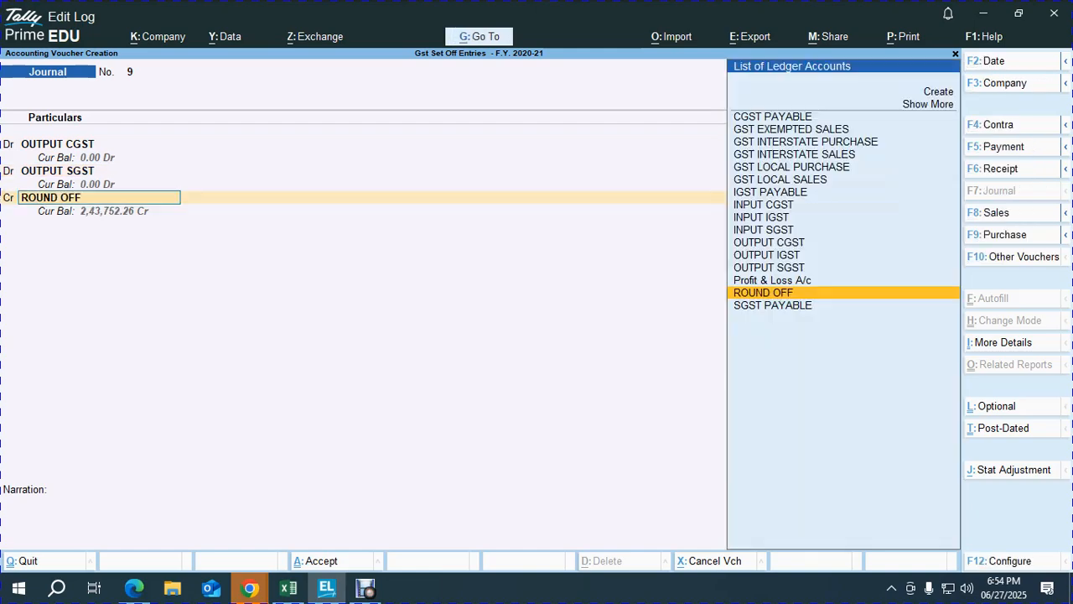
Step: Credit INPUT CGST with 1,21,876.00, the central tax paid through ITC in the December return
{"action": "type", "text": "INP"}
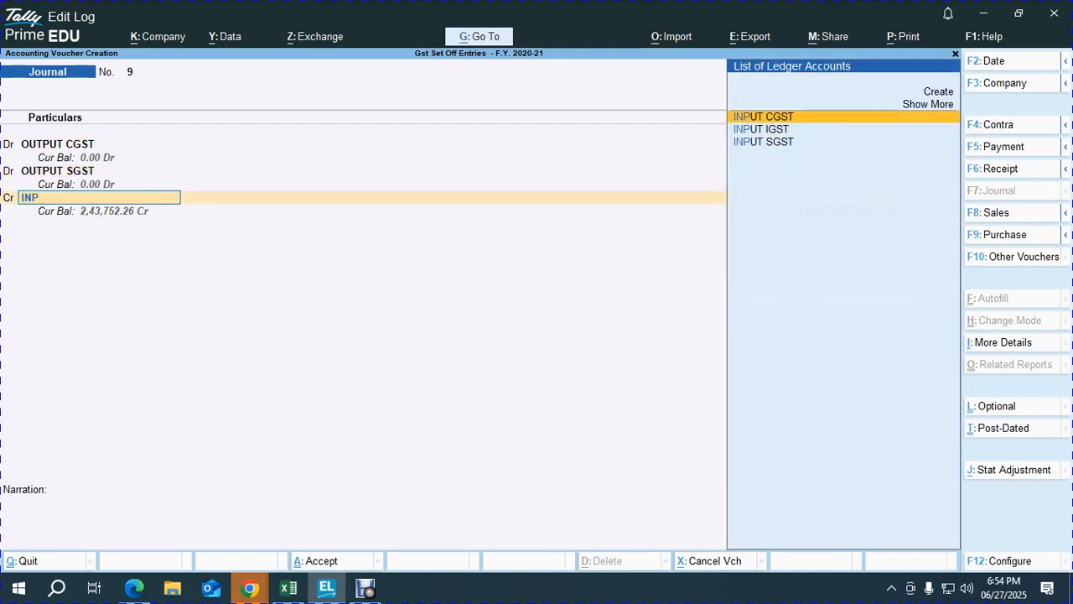
{"action": "key", "text": "Return"}
{"action": "key", "text": "alt+Tab"}
{"action": "scroll", "coordinate": [530, 343], "scroll_direction": "down", "scroll_amount": 1}
{"action": "scroll", "coordinate": [529, 343], "scroll_direction": "down", "scroll_amount": 15}
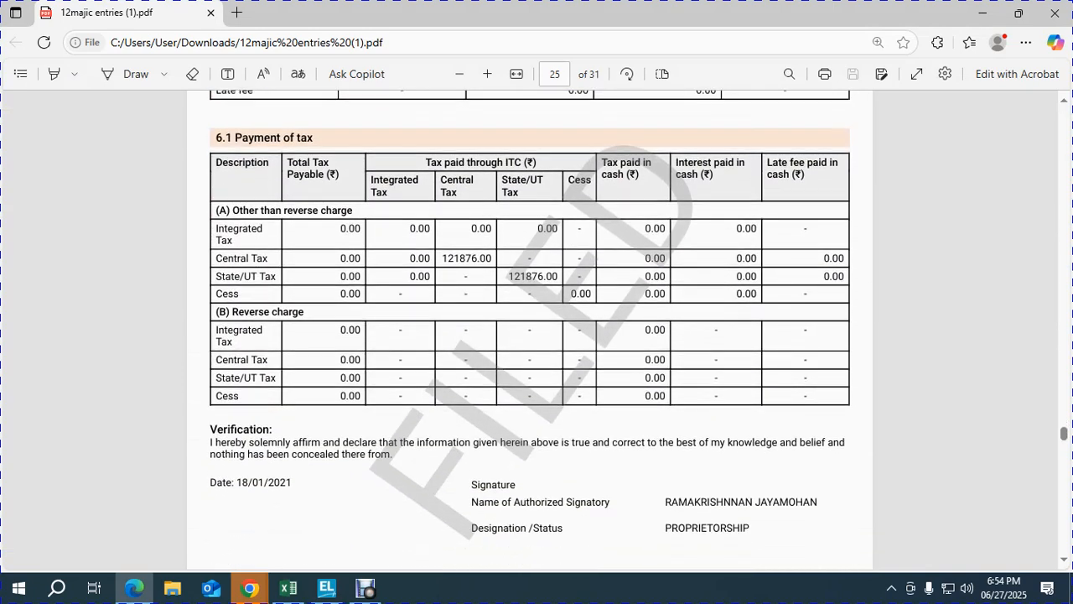
{"action": "key", "text": "alt+Tab"}
{"action": "type", "text": "12187"}
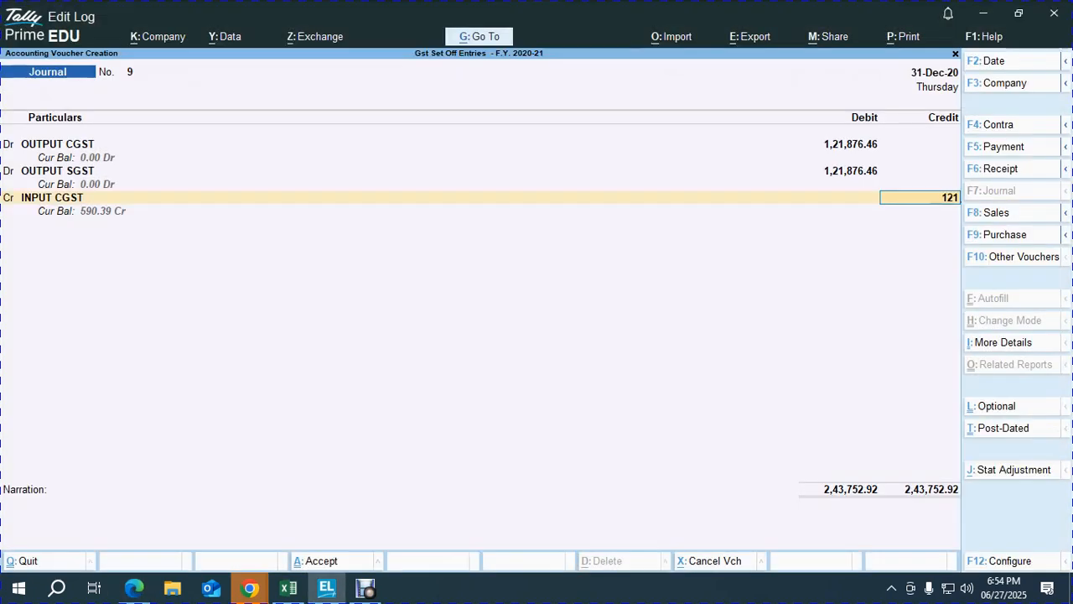
{"action": "key", "text": "Return"}
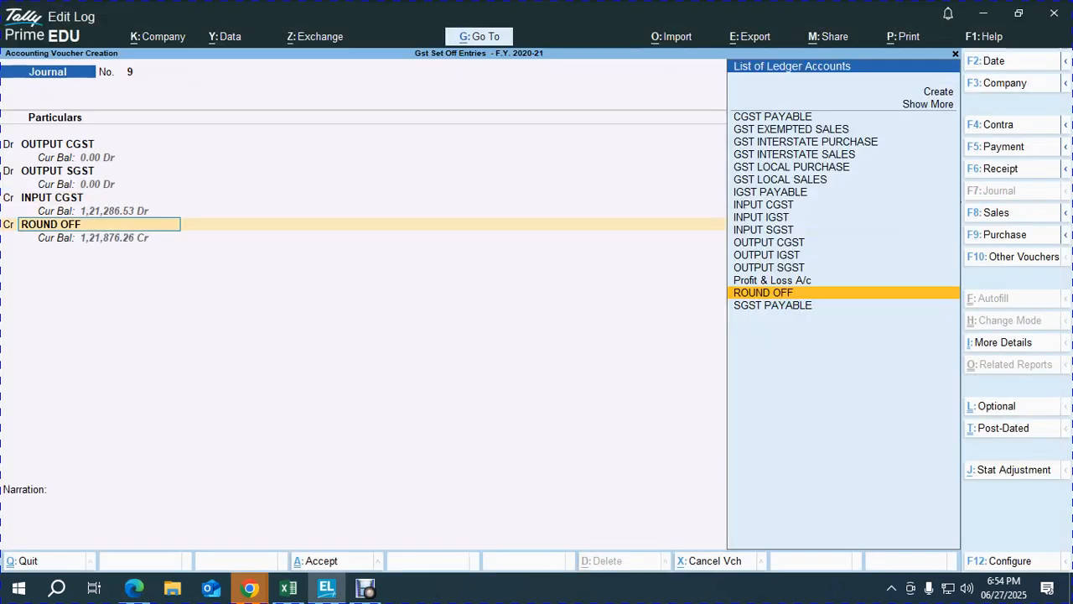
Step: Credit INPUT SGST with 1,21,876.00 and ROUND OFF with the remaining 0.92
{"action": "type", "text": "INPU"}
{"action": "key", "text": "Down"}
{"action": "key", "text": "Down"}
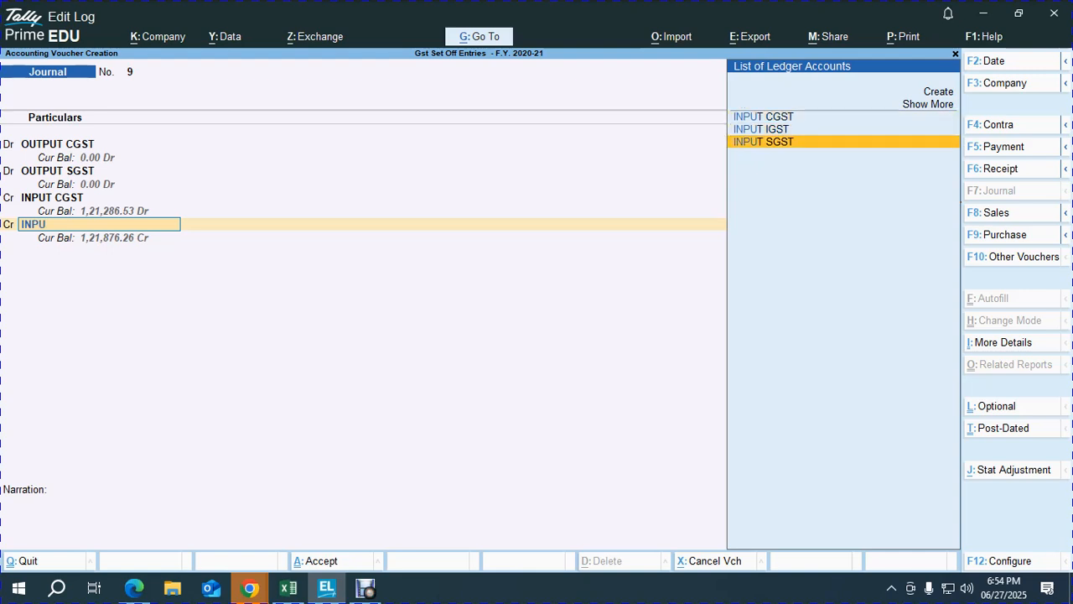
{"action": "key", "text": "Return"}
{"action": "key", "text": "Return"}
{"action": "key", "text": "Return"}
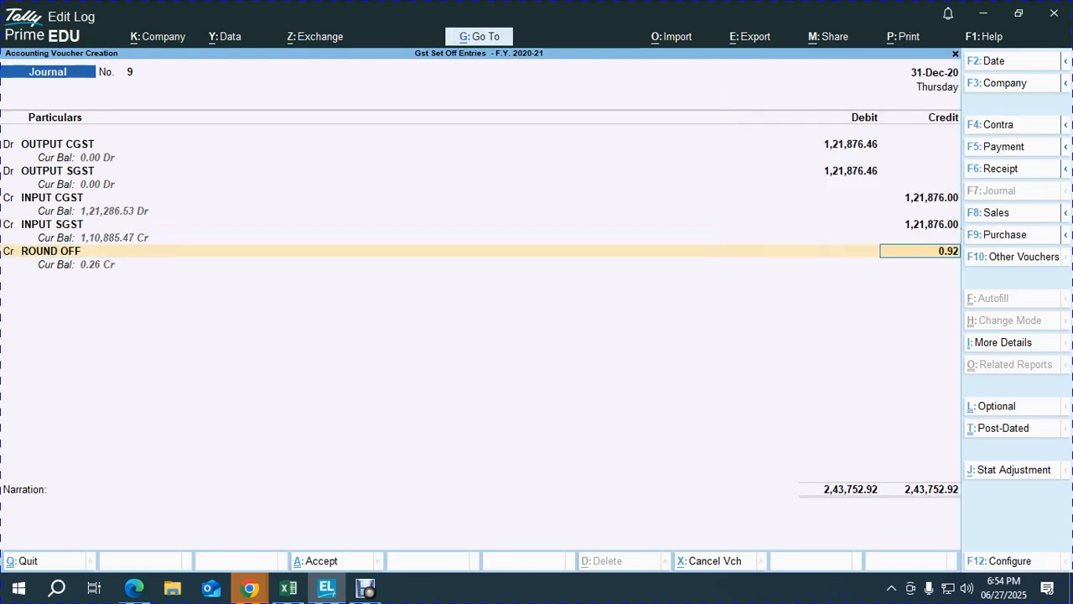
{"action": "key", "text": "Return"}
{"action": "key", "text": "Return"}
Step: Reuse the previous narration with its month changed to DEC 2020 and save the December journal voucher
{"action": "key", "text": "n"}
{"action": "key", "text": "ctrl+v"}
{"action": "key", "text": "BackSpace"}
{"action": "key", "text": "BackSpace"}
{"action": "key", "text": "BackSpace"}
{"action": "key", "text": "BackSpace"}
{"action": "key", "text": "BackSpace"}
{"action": "key", "text": "BackSpace"}
{"action": "key", "text": "BackSpace"}
{"action": "key", "text": "BackSpace"}
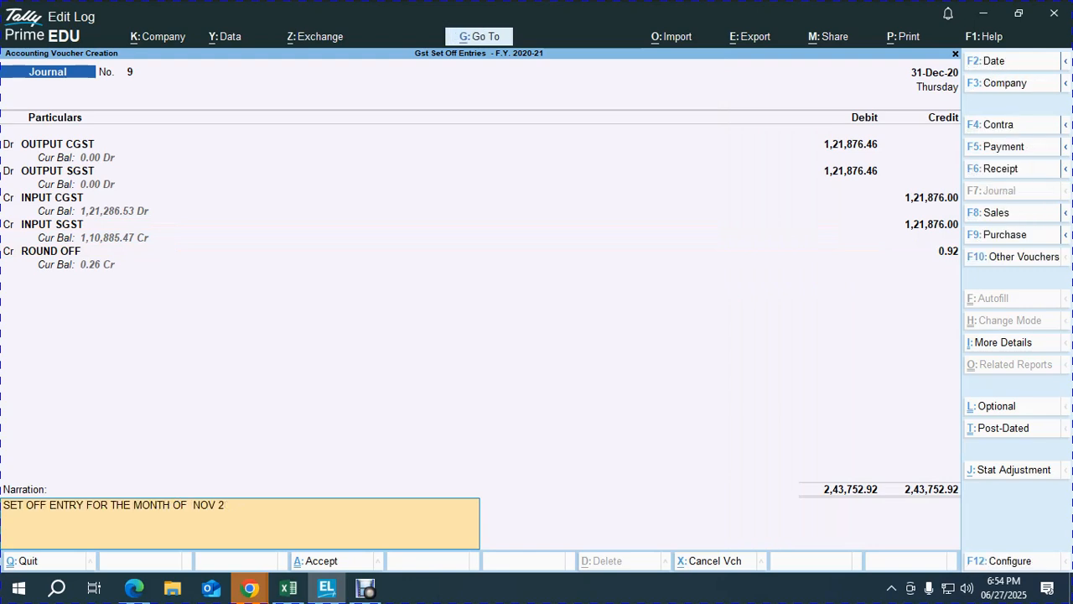
{"action": "type", "text": "DEC 2020"}
{"action": "key", "text": "Return"}
{"action": "key", "text": "Return"}
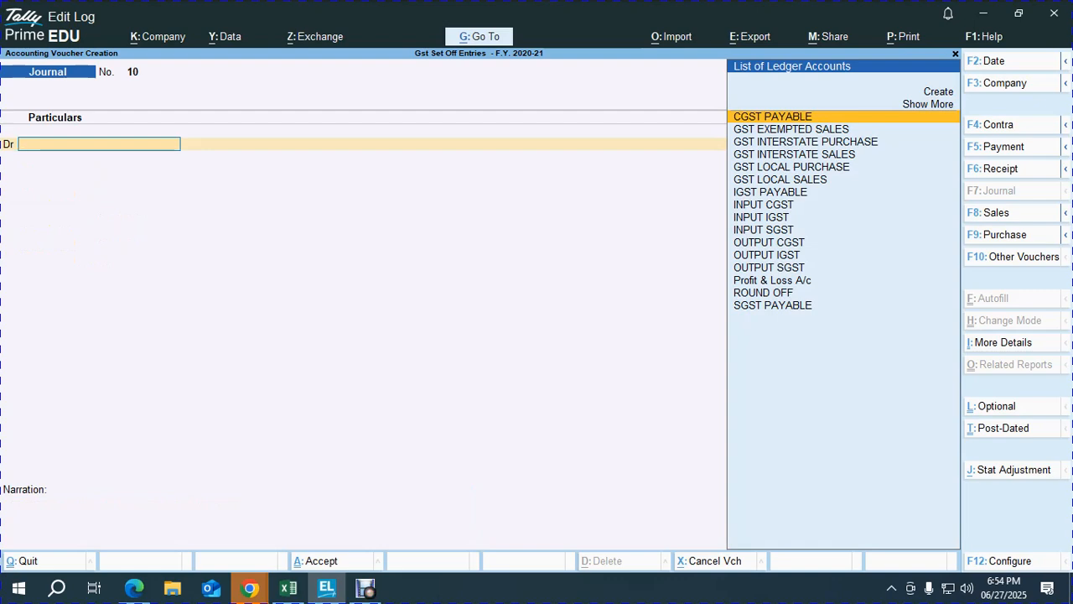
Step: Copy the State/UT tax amount 145108.16 for outward taxable supplies from the return following December in the PDF
{"action": "key", "text": "alt+Tab"}
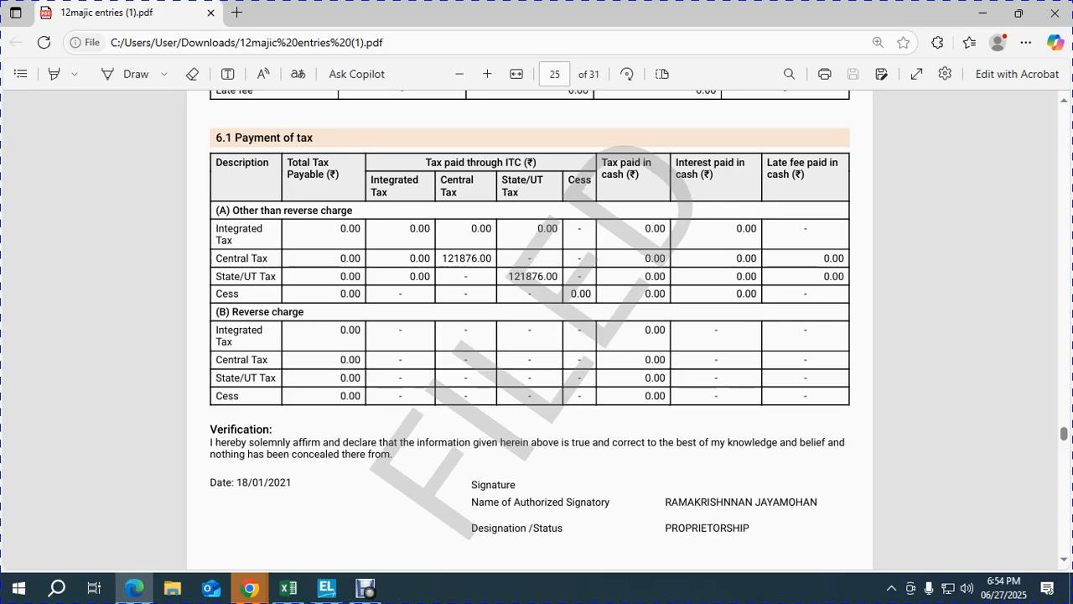
{"action": "key", "text": "alt+Tab"}
{"action": "scroll", "coordinate": [530, 335], "scroll_direction": "down", "scroll_amount": 7}
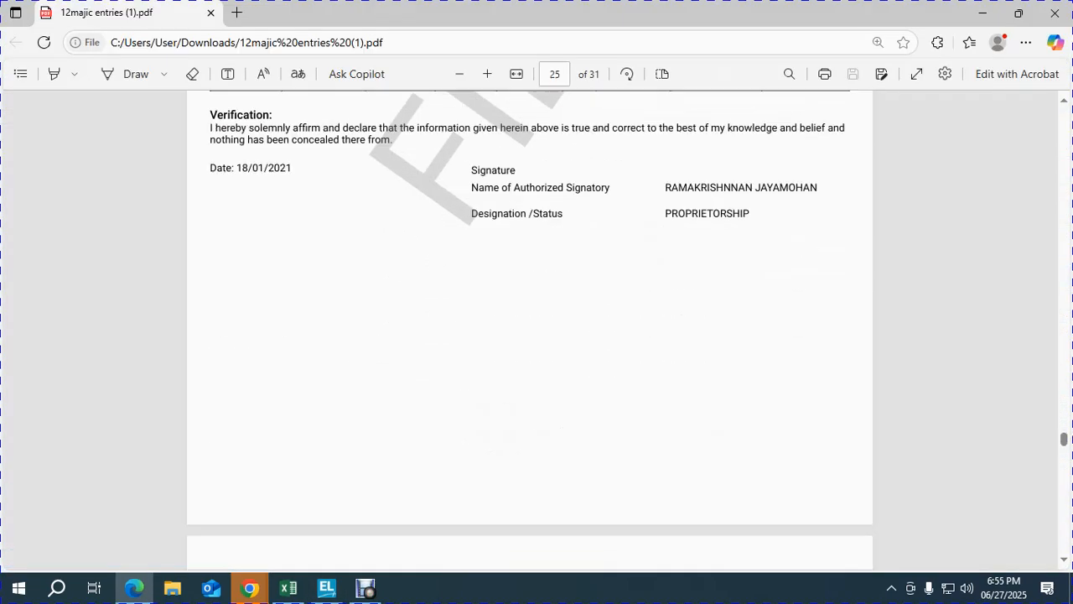
{"action": "scroll", "coordinate": [529, 335], "scroll_direction": "down", "scroll_amount": 4}
{"action": "double_click", "coordinate": [776, 163]}
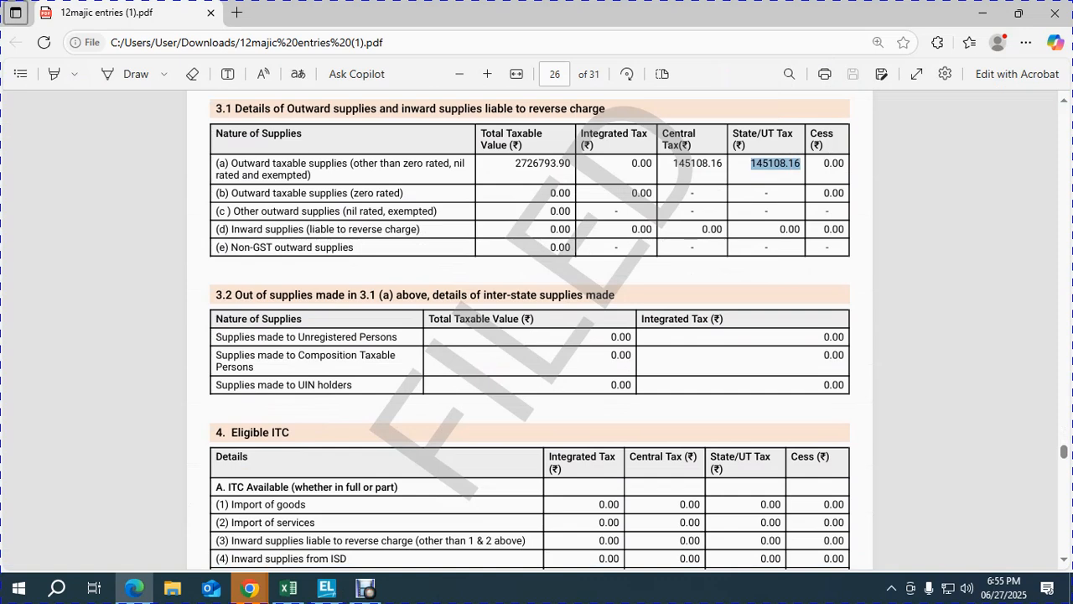
{"action": "key", "text": "alt+Tab"}
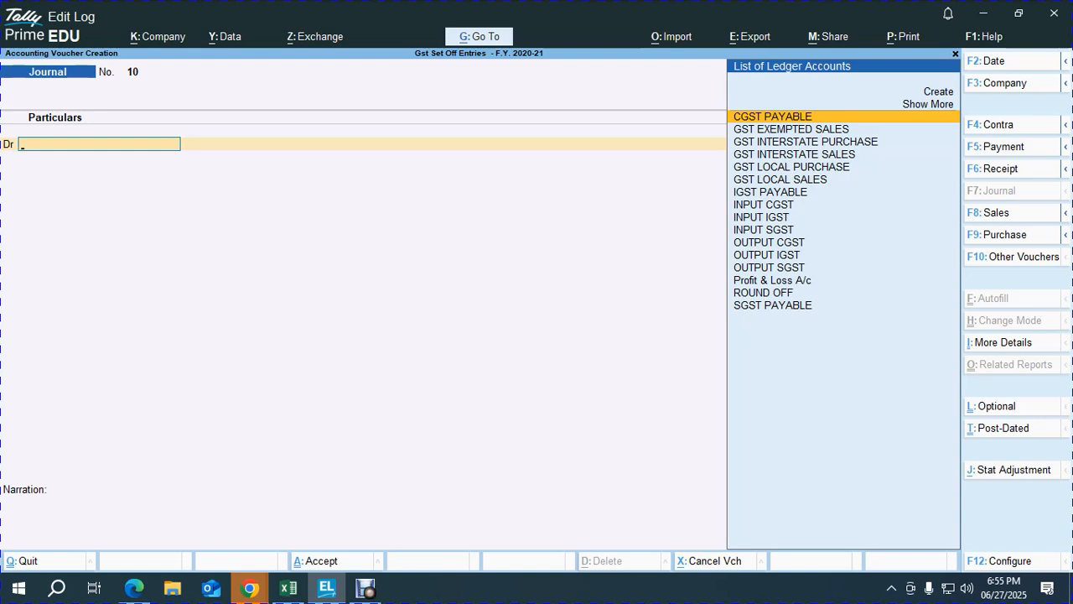
Step: Set the date of the new journal voucher to 31.1
{"action": "key", "text": "F2"}
{"action": "type", "text": "6"}
{"action": "key", "text": "BackSpace"}
{"action": "type", "text": "31.1"}
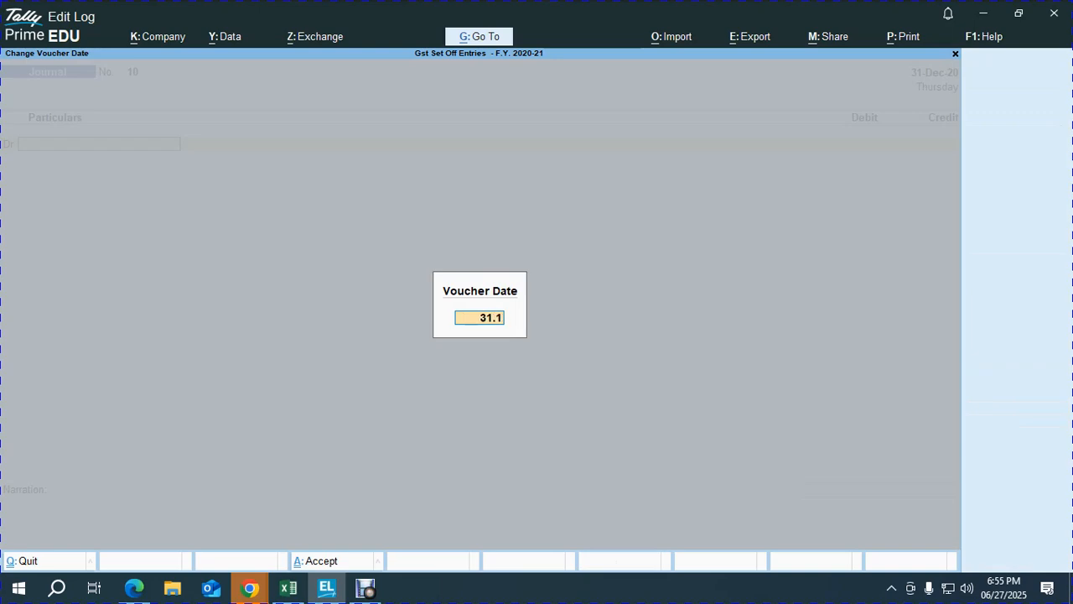
{"action": "key", "text": "Return"}
Step: Debit OUTPUT CGST with the copied amount of 145108.16
{"action": "type", "text": "OUT"}
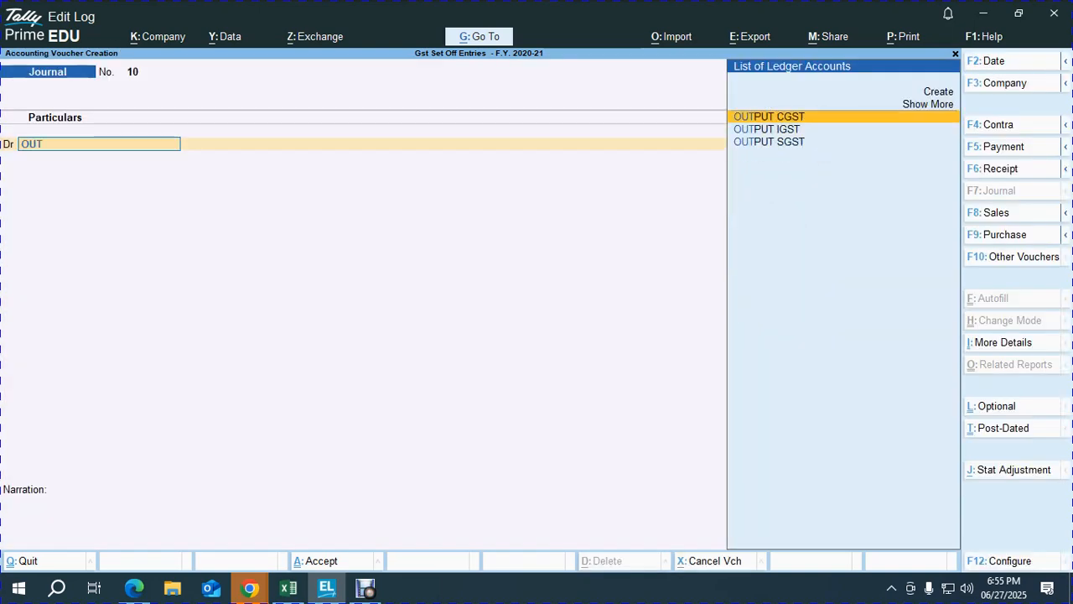
{"action": "key", "text": "Return"}
{"action": "key", "text": "alt+Tab"}
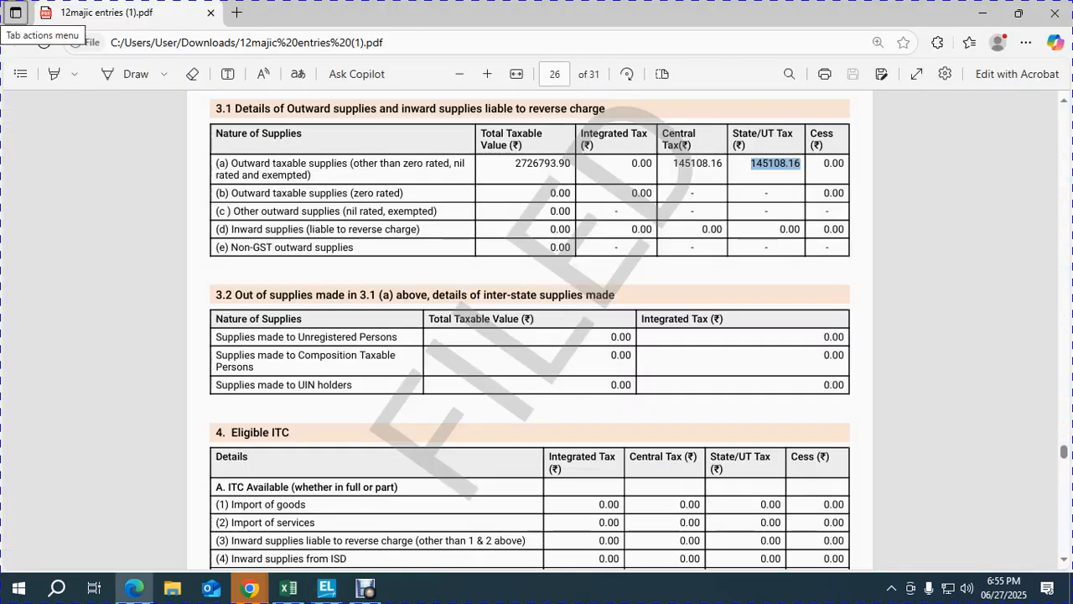
{"action": "key", "text": "alt+Tab"}
{"action": "key", "text": "ctrl+alt+v"}
{"action": "key", "text": "Return"}
Step: Add a debit line for OUTPUT SGST with 145108.16
{"action": "key", "text": "d"}
{"action": "key", "text": "Return"}
{"action": "type", "text": "OUT"}
{"action": "key", "text": "Down"}
{"action": "key", "text": "Down"}
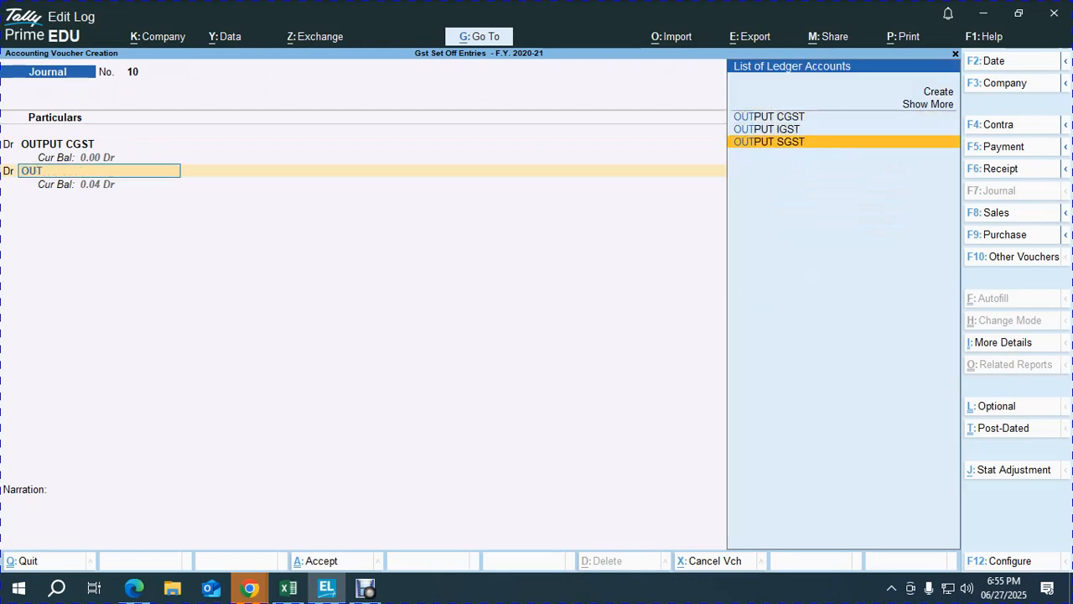
{"action": "key", "text": "Return"}
{"action": "key", "text": "Return"}
{"action": "key", "text": "Return"}
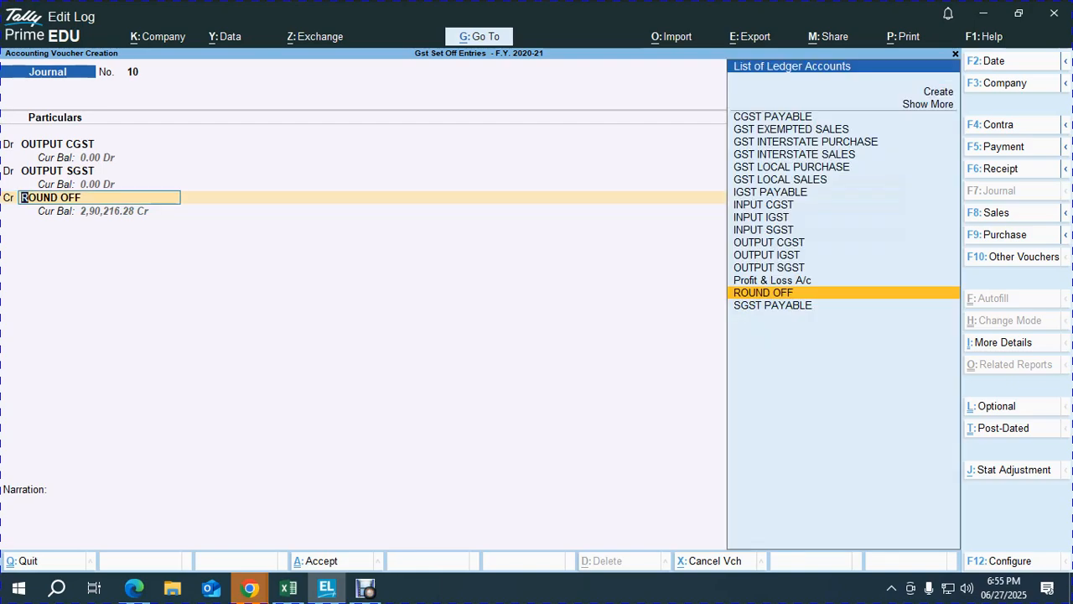
Step: Credit INPUT CGST with 144099, the central tax paid through central tax ITC in the PDF's payment table
{"action": "type", "text": "INP"}
{"action": "key", "text": "Return"}
{"action": "key", "text": "alt+Tab"}
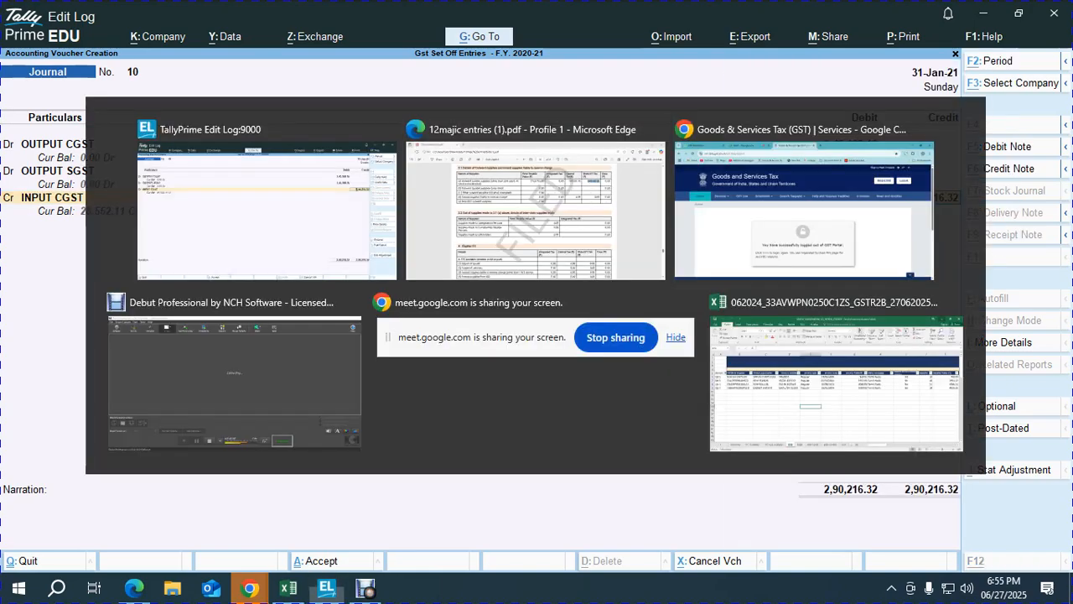
{"action": "scroll", "coordinate": [530, 336], "scroll_direction": "down", "scroll_amount": 10}
{"action": "scroll", "coordinate": [530, 336], "scroll_direction": "down", "scroll_amount": 2}
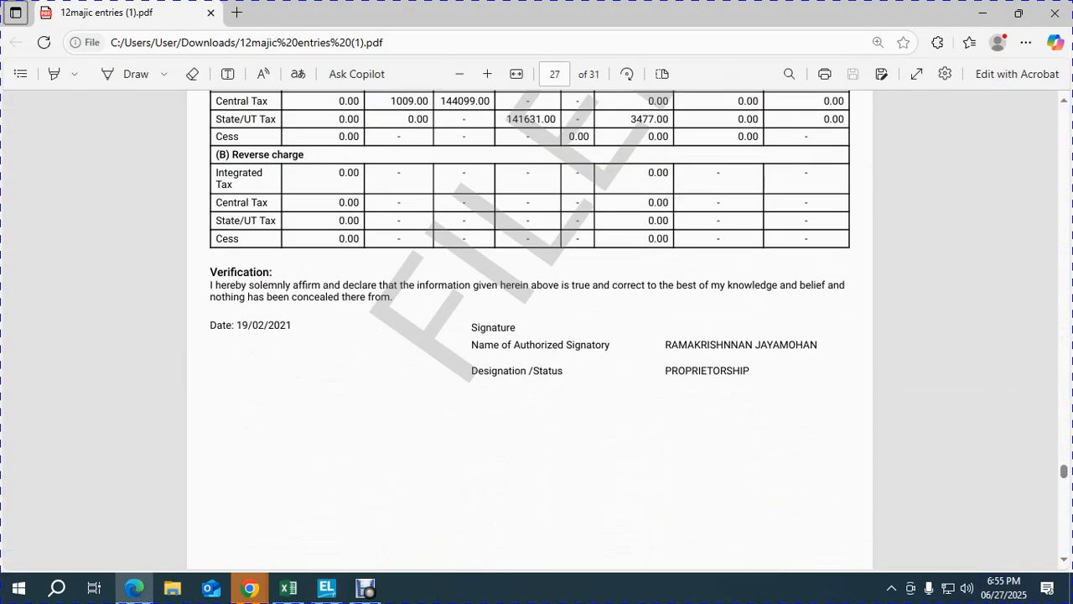
{"action": "scroll", "coordinate": [529, 335], "scroll_direction": "up", "scroll_amount": 1}
{"action": "key", "text": "alt+Tab"}
{"action": "type", "text": "144099"}
{"action": "key", "text": "Return"}
{"action": "key", "text": "Return"}
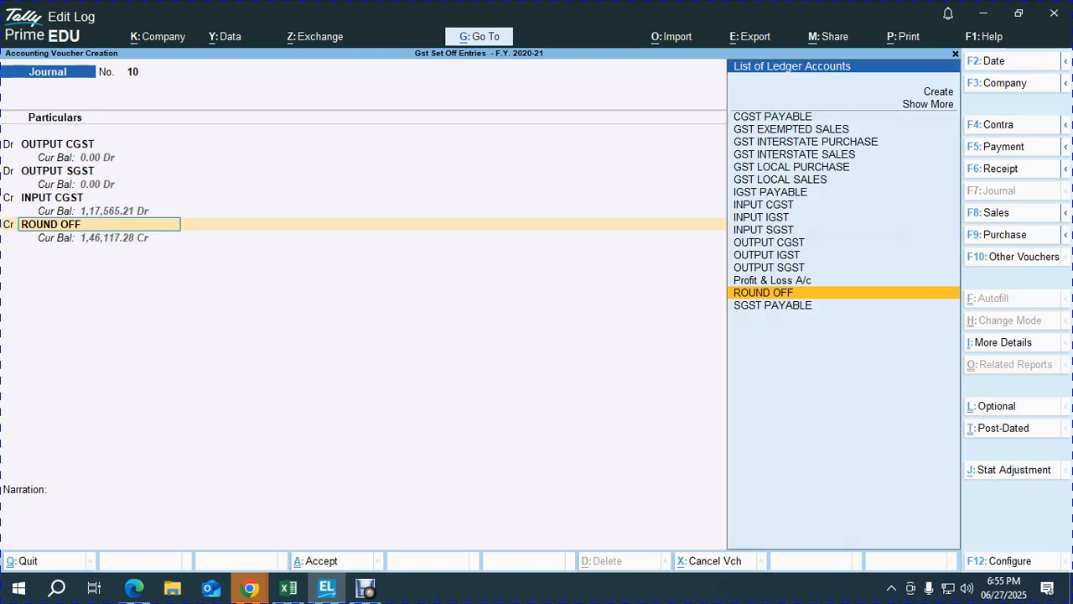
Step: Add a credit line for the INPUT SGST ledger
{"action": "type", "text": "INPU"}
{"action": "key", "text": "Down"}
{"action": "key", "text": "Down"}
{"action": "key", "text": "Return"}
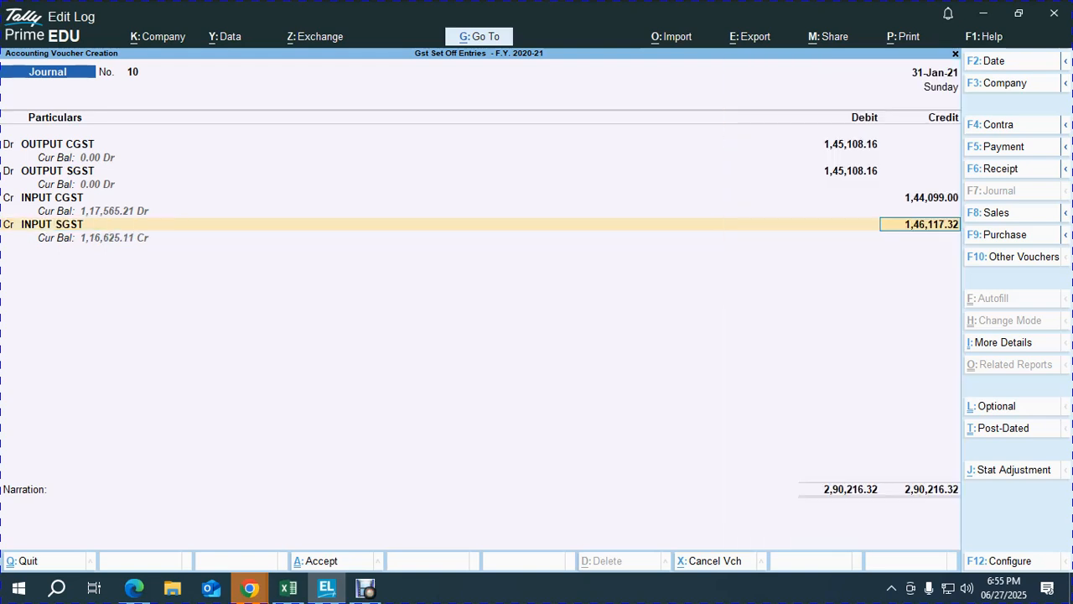
Step: Copy the INPUT CGST credit of 1,44,099.00 into the INPUT SGST line
{"action": "key", "text": "Up"}
{"action": "key", "text": "ctrl+c"}
{"action": "key", "text": "Down"}
{"action": "key", "text": "ctrl+v"}
{"action": "key", "text": "Return"}
{"action": "key", "text": "Return"}
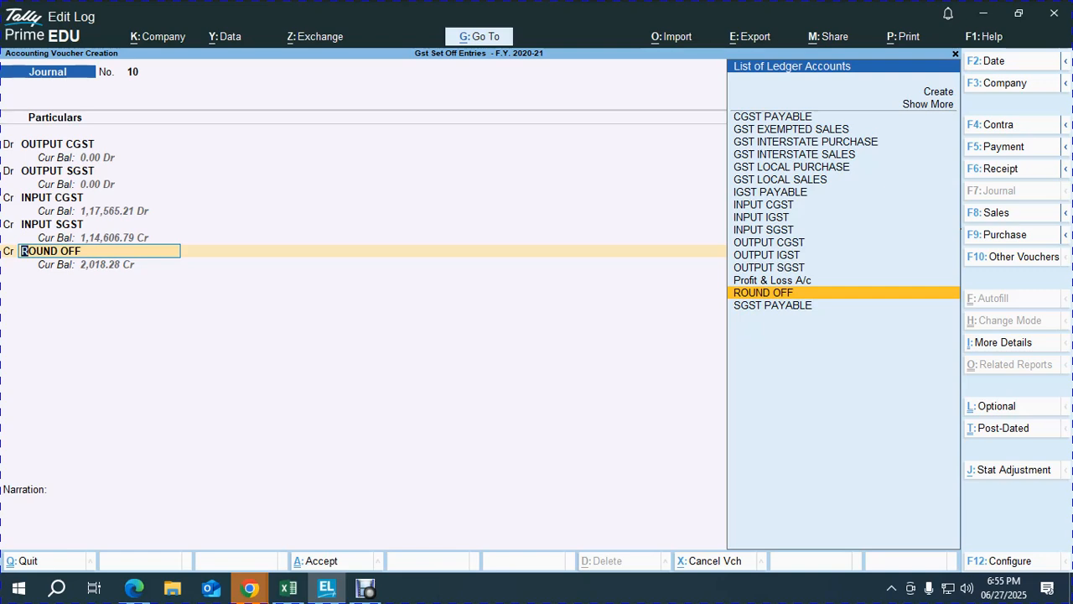
Step: Set the INPUT SGST credit to 1,41,631.00, the State/UT tax paid through ITC in the PDF's payment table
{"action": "key", "text": "Up"}
{"action": "key", "text": "Up"}
{"action": "key", "text": "Up"}
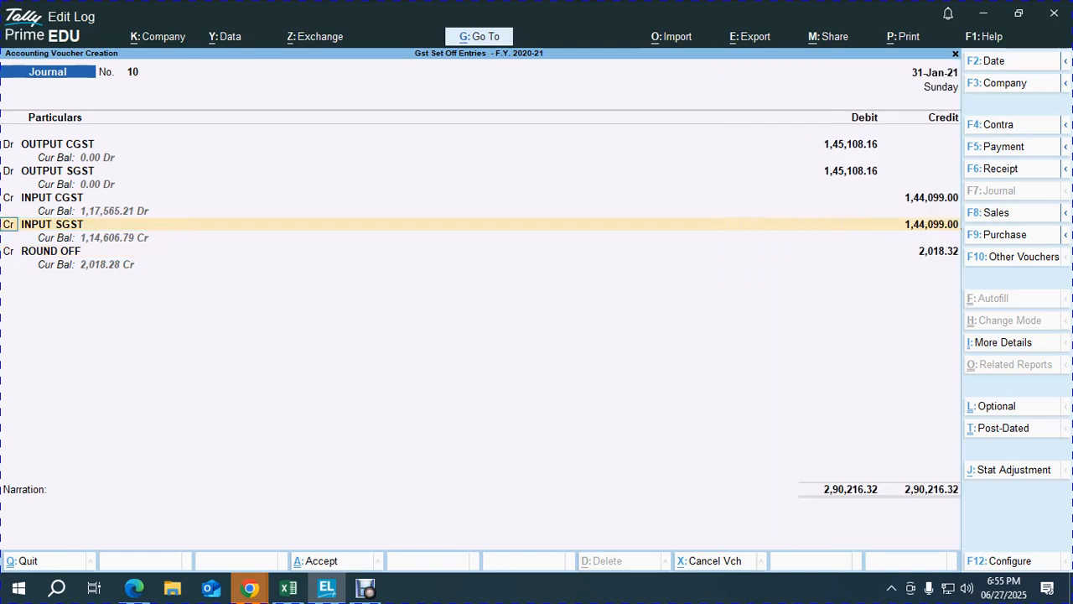
{"action": "key", "text": "Return"}
{"action": "key", "text": "Return"}
{"action": "key", "text": "alt+Tab"}
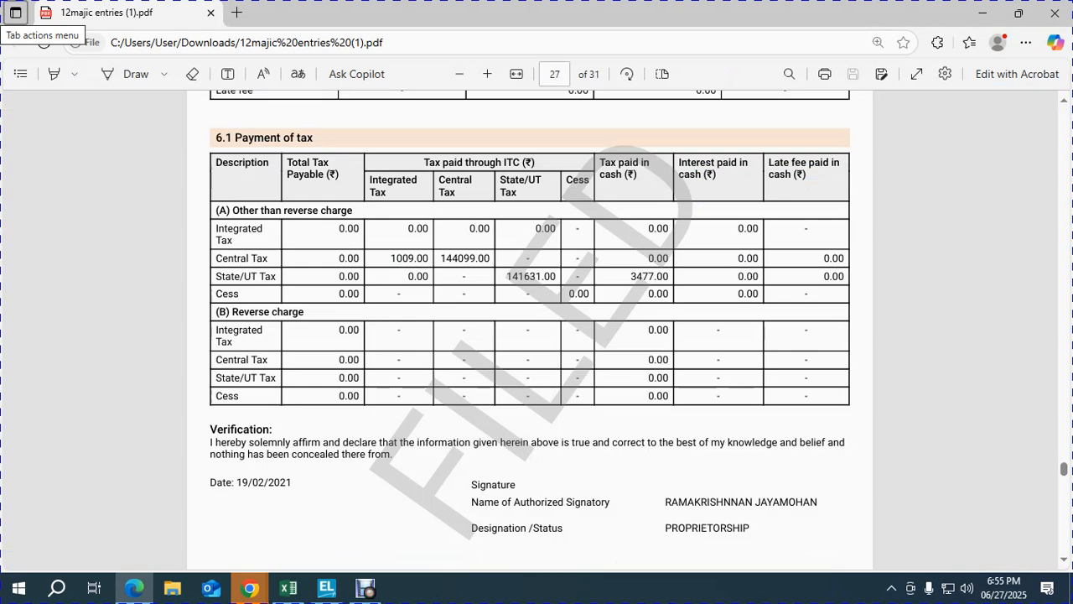
{"action": "key", "text": "alt+Tab"}
{"action": "type", "text": "1,41,6"}
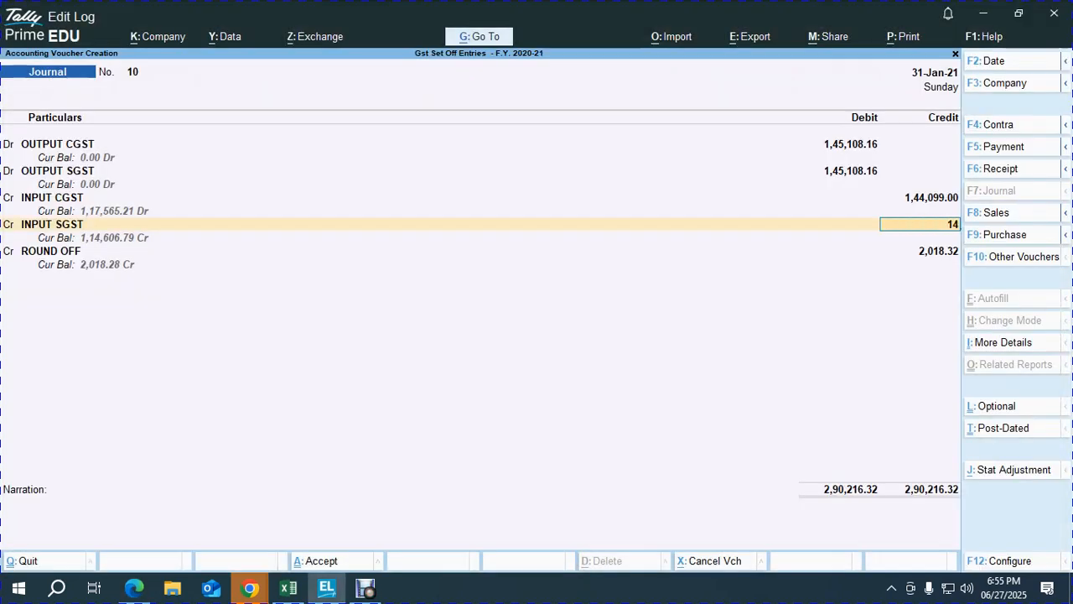
{"action": "type", "text": "31"}
{"action": "key", "text": "Return"}
{"action": "key", "text": "Return"}
{"action": "key", "text": "Return"}
Step: Replace the ledger of the ROUND OFF credit line with INPUT IGST
{"action": "key", "text": "alt+Tab"}
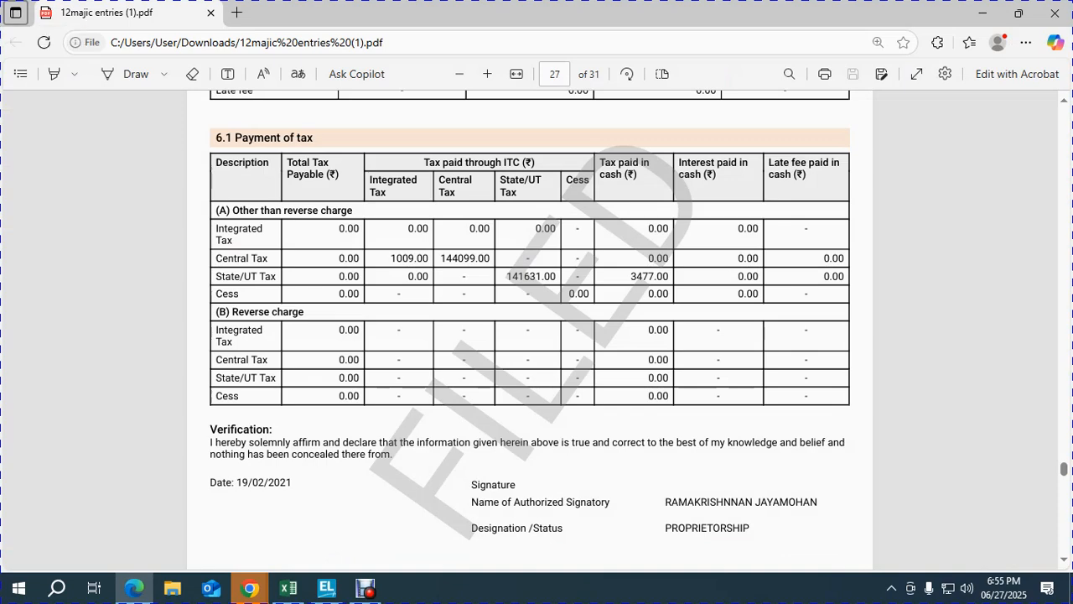
{"action": "key", "text": "alt+Tab"}
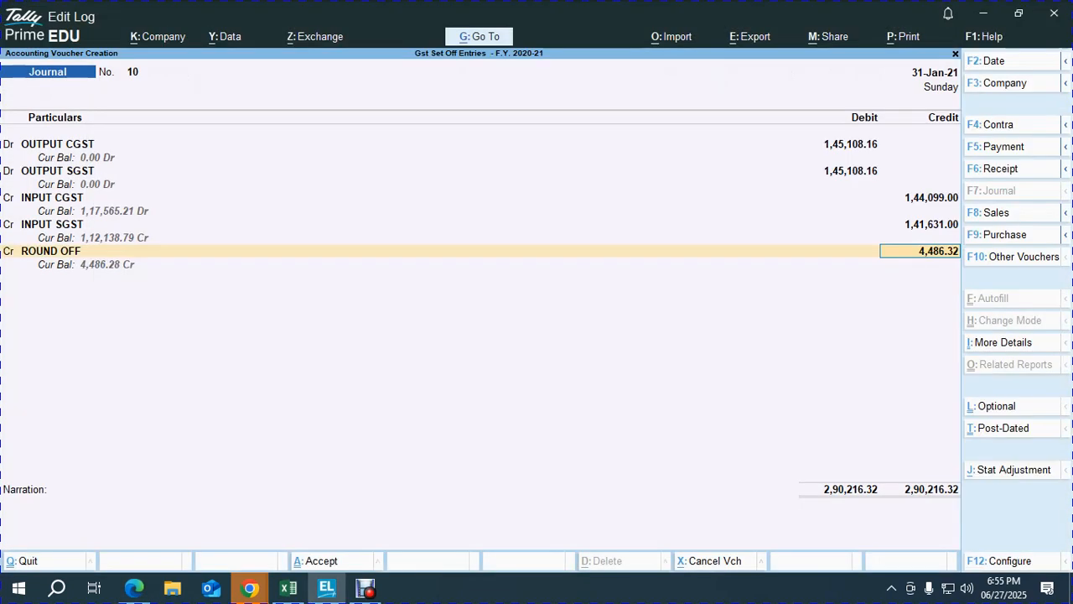
{"action": "left_click", "coordinate": [920, 224]}
{"action": "left_click", "coordinate": [933, 197]}
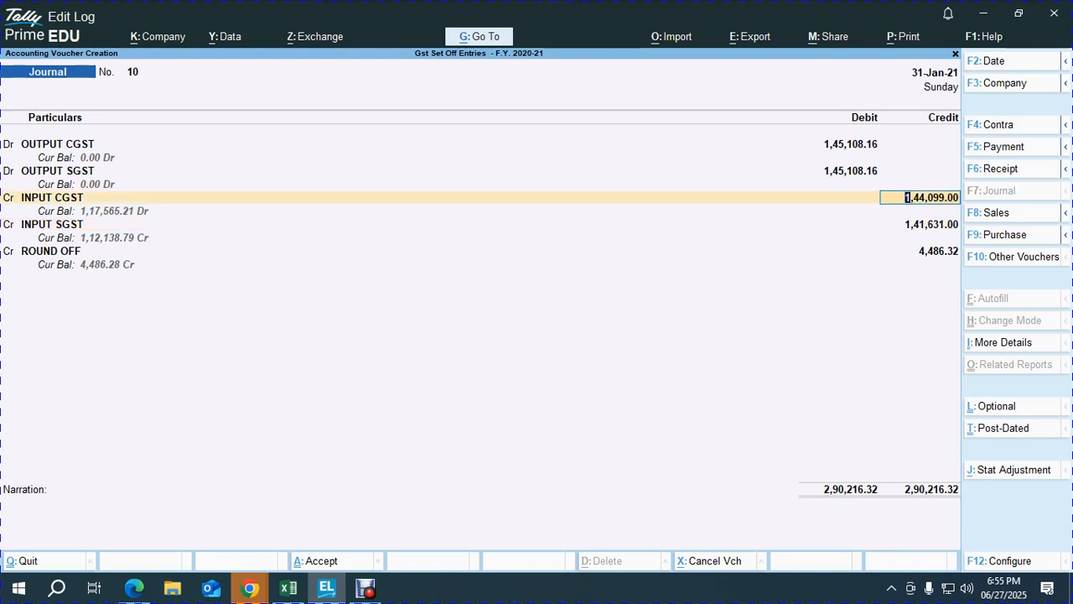
{"action": "left_click", "coordinate": [932, 250]}
{"action": "key", "text": "BackSpace"}
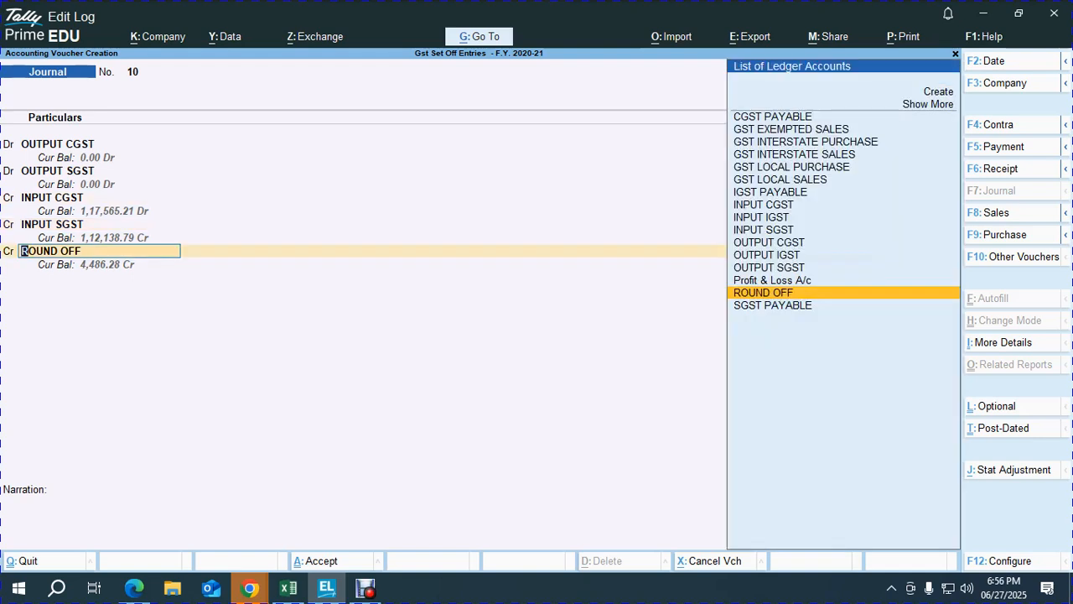
{"action": "type", "text": "in"}
{"action": "key", "text": "Down"}
{"action": "key", "text": "Down"}
{"action": "key", "text": "Down"}
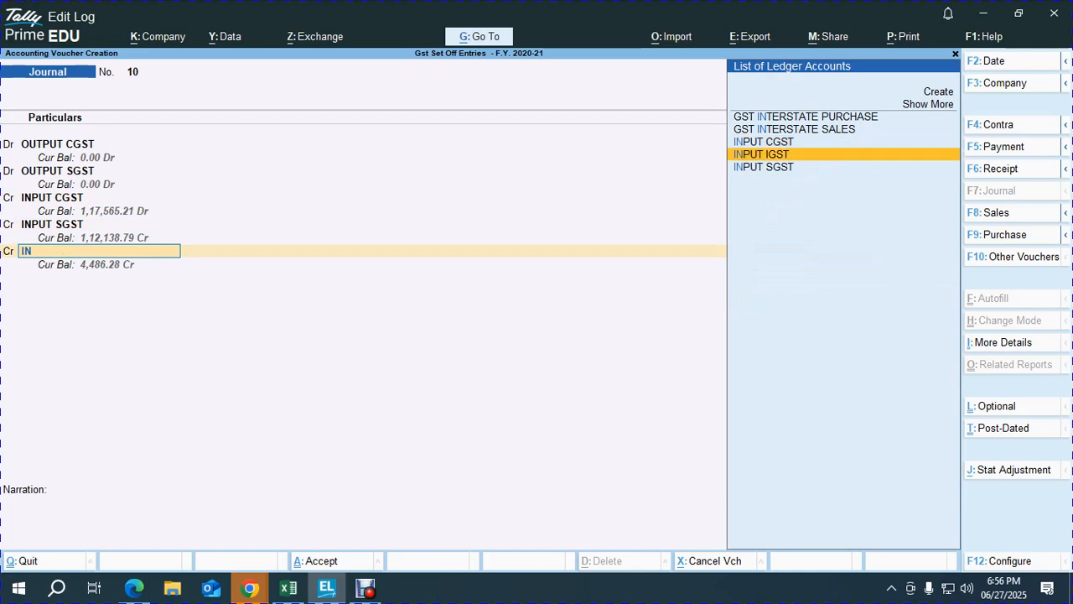
{"action": "key", "text": "Return"}
Step: Set the INPUT IGST credit to 1,009, the integrated tax credit used for central tax in the PDF
{"action": "key", "text": "alt+Tab"}
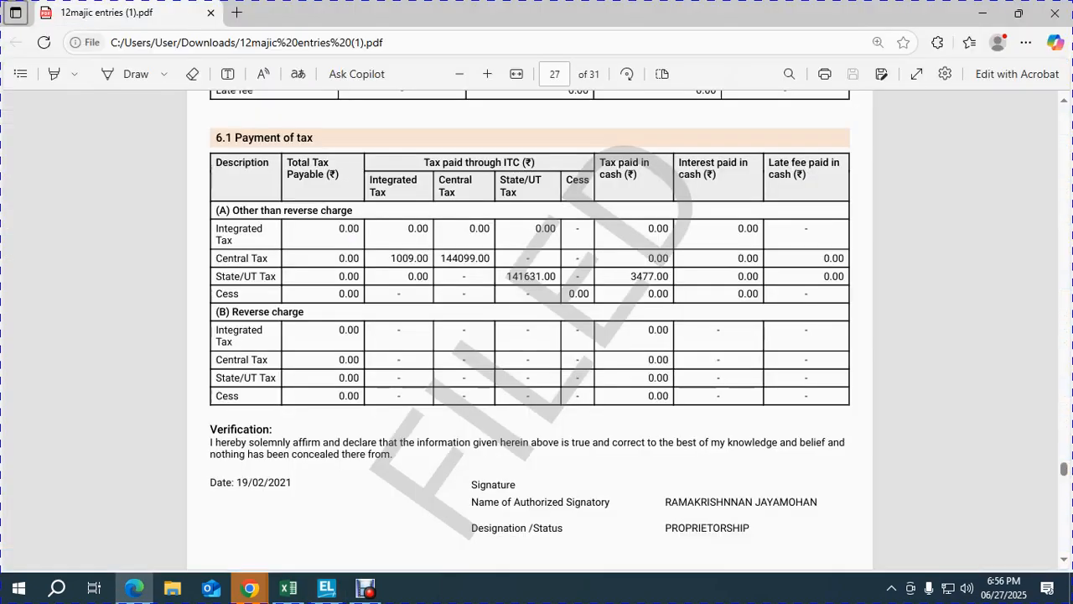
{"action": "key", "text": "alt+Tab"}
{"action": "type", "text": "14"}
{"action": "key", "text": "BackSpace"}
{"action": "key", "text": "BackSpace"}
{"action": "type", "text": "4486"}
{"action": "key", "text": "BackSpace"}
{"action": "key", "text": "BackSpace"}
{"action": "key", "text": "BackSpace"}
{"action": "key", "text": "BackSpace"}
{"action": "type", "text": "1,009"}
{"action": "key", "text": "Return"}
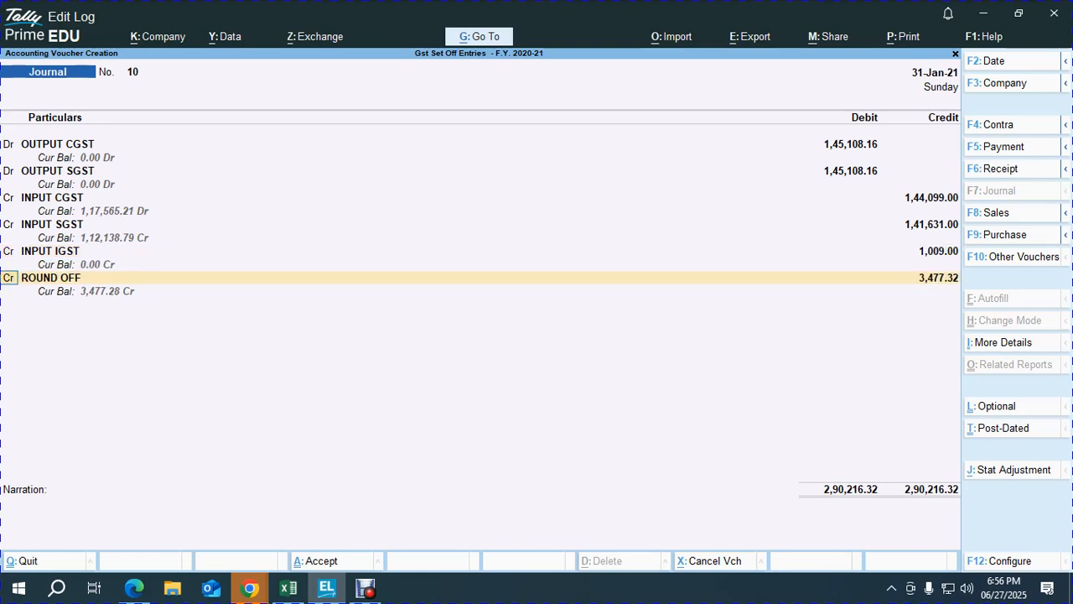
Step: Credit ROUND OFF with 3,477, the State/UT tax paid in cash, and put the remaining 0.32 on a second ROUND OFF line
{"action": "key", "text": "Return"}
{"action": "key", "text": "alt+Tab"}
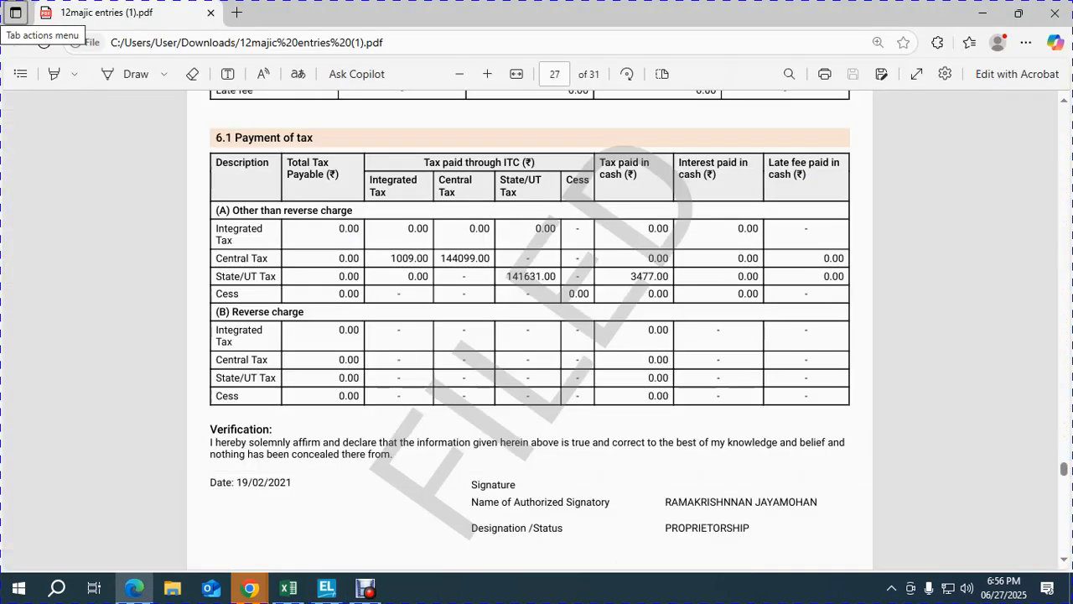
{"action": "key", "text": "alt+Tab"}
{"action": "type", "text": "344"}
{"action": "key", "text": "BackSpace"}
{"action": "key", "text": "BackSpace"}
{"action": "key", "text": "BackSpace"}
{"action": "type", "text": "3477"}
{"action": "key", "text": "Return"}
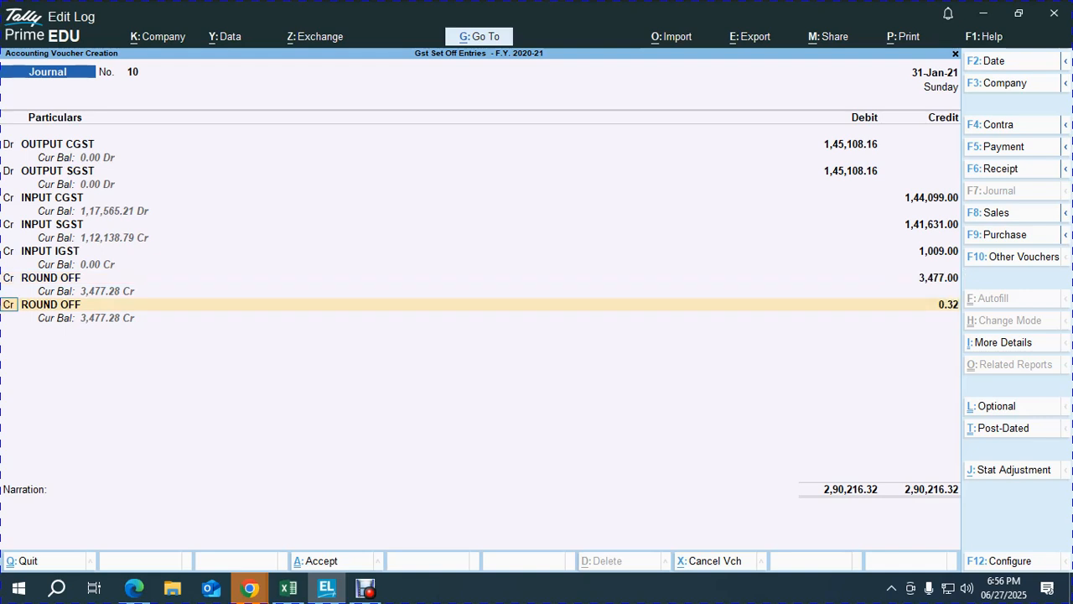
{"action": "key", "text": "Return"}
{"action": "key", "text": "Return"}
{"action": "key", "text": "Return"}
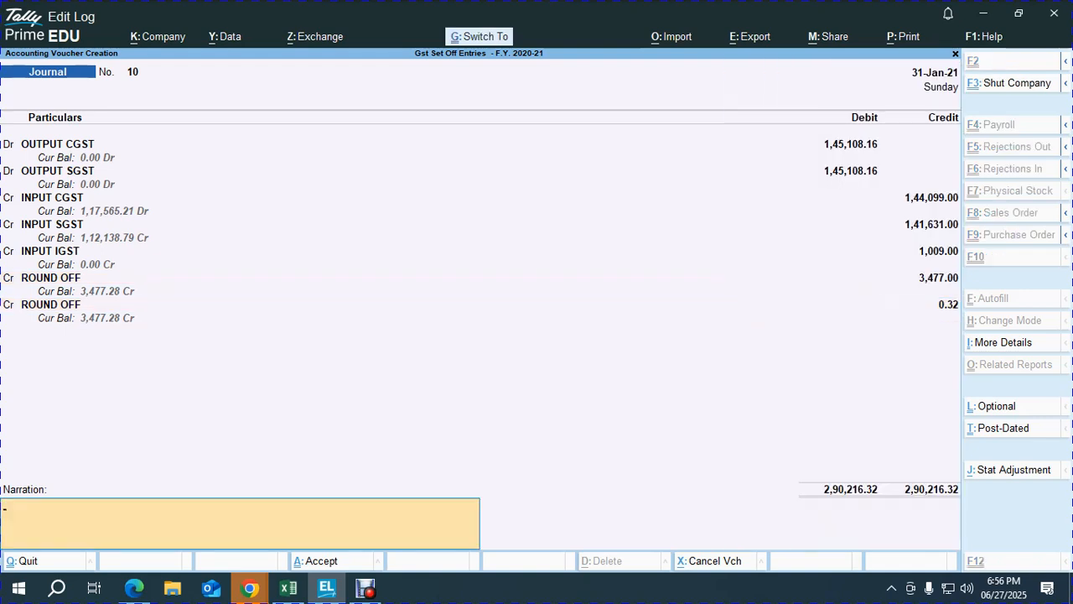
Step: Set the narration to "SET OFF ENTRY FOR THE MONTH OF 2021 JAN." and save the journal voucher
{"action": "key", "text": "ctrl+r"}
{"action": "key", "text": "BackSpace"}
{"action": "key", "text": "BackSpace"}
{"action": "key", "text": "BackSpace"}
{"action": "key", "text": "BackSpace"}
{"action": "key", "text": "BackSpace"}
{"action": "key", "text": "BackSpace"}
{"action": "key", "text": "BackSpace"}
{"action": "key", "text": "BackSpace"}
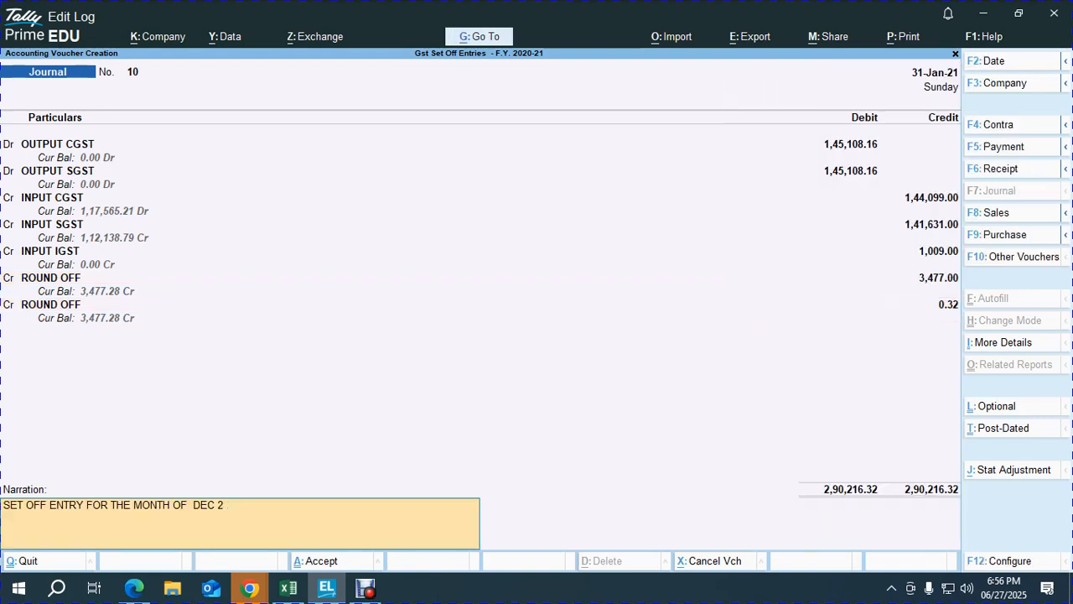
{"action": "type", "text": "2021 JAN."}
{"action": "key", "text": "Return"}
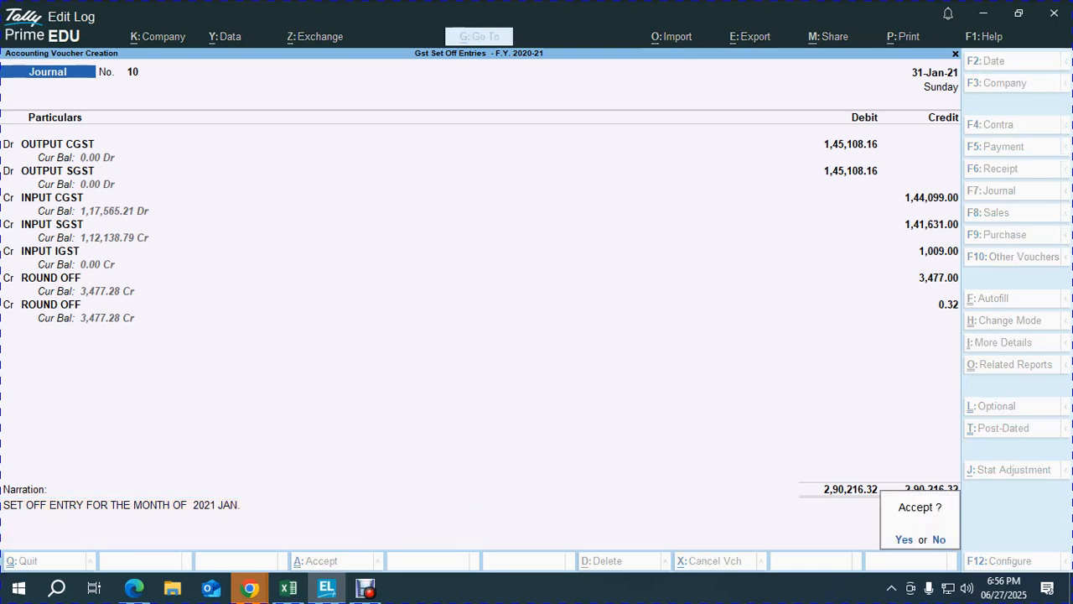
{"action": "key", "text": "Return"}
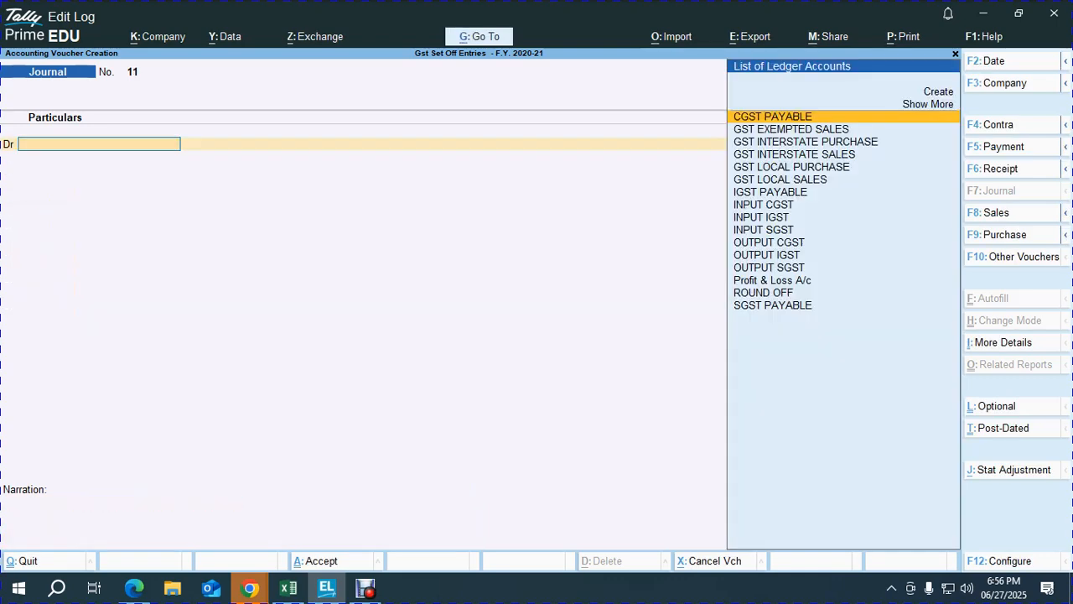
{"action": "key", "text": "alt+Tab"}
{"action": "key", "text": "alt+Tab"}
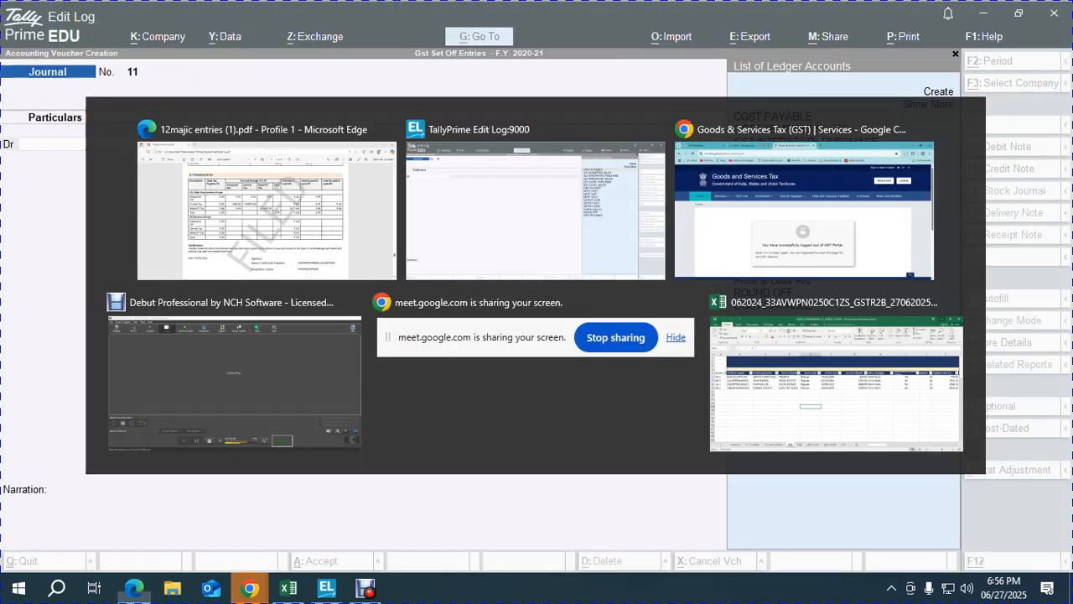
{"action": "key", "text": "F5"}
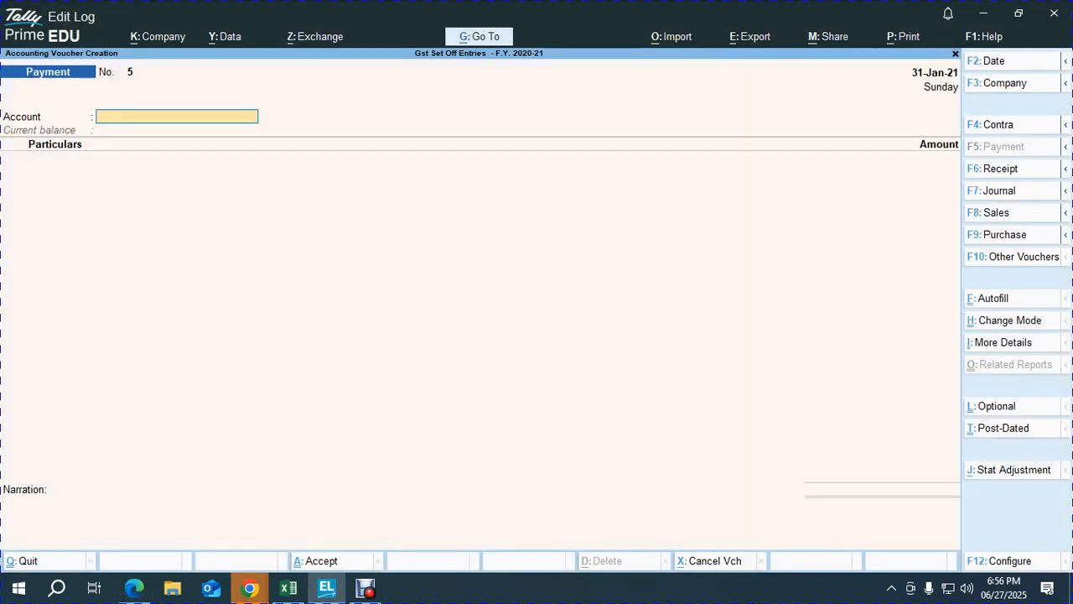
{"action": "type", "text": "P"}
{"action": "key", "text": "Return"}
{"action": "type", "text": "CGS"}
{"action": "key", "text": "Return"}
{"action": "key", "text": "BackSpace"}
{"action": "type", "text": "SGS"}
{"action": "key", "text": "Return"}
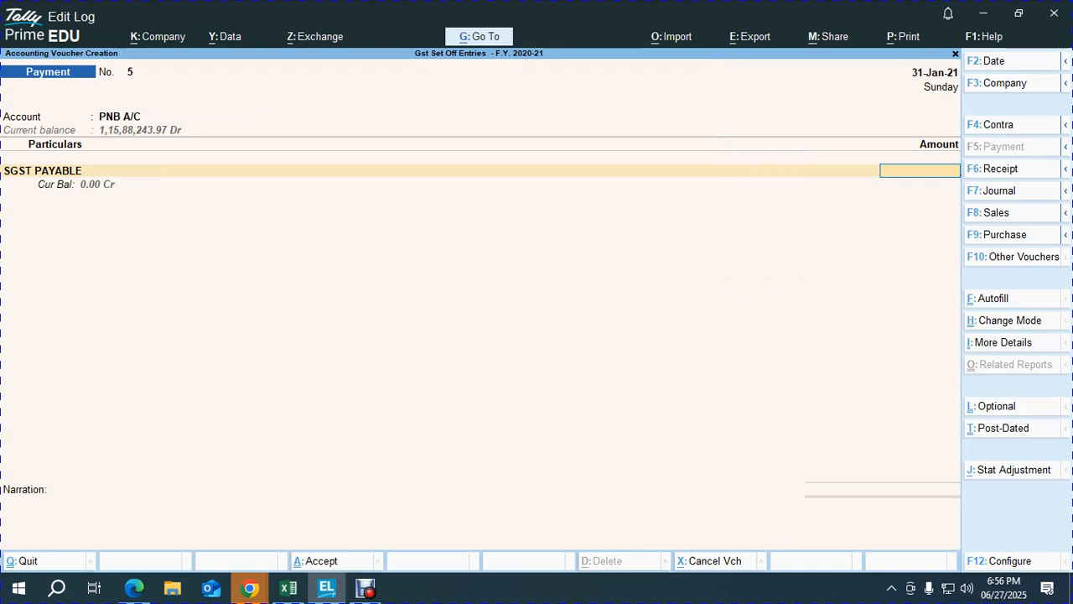
{"action": "key", "text": "alt+Tab"}
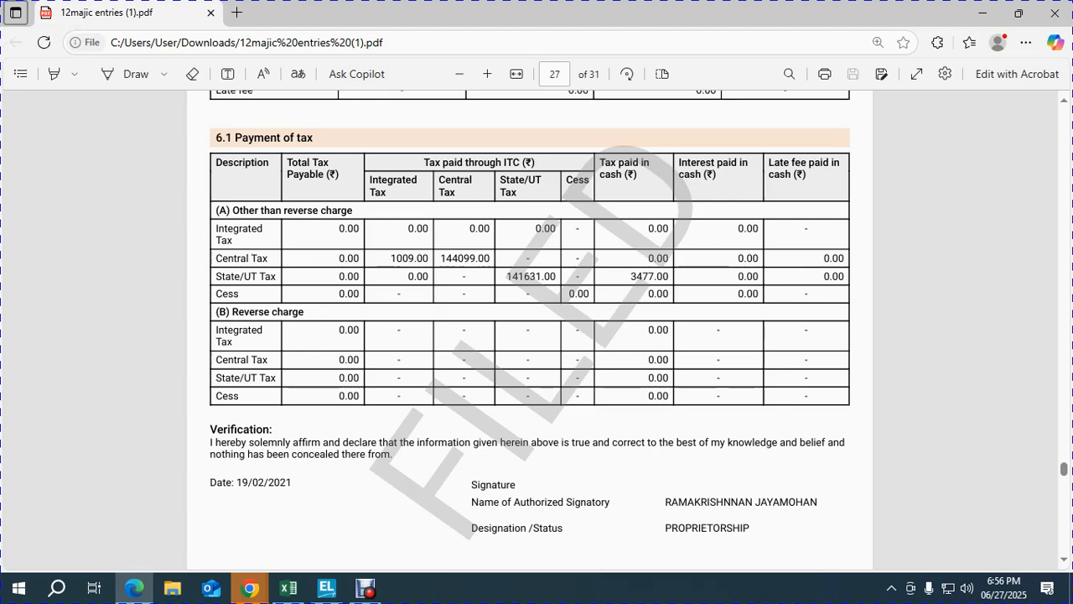
{"action": "key", "text": "alt+Tab"}
{"action": "key", "text": "Escape"}
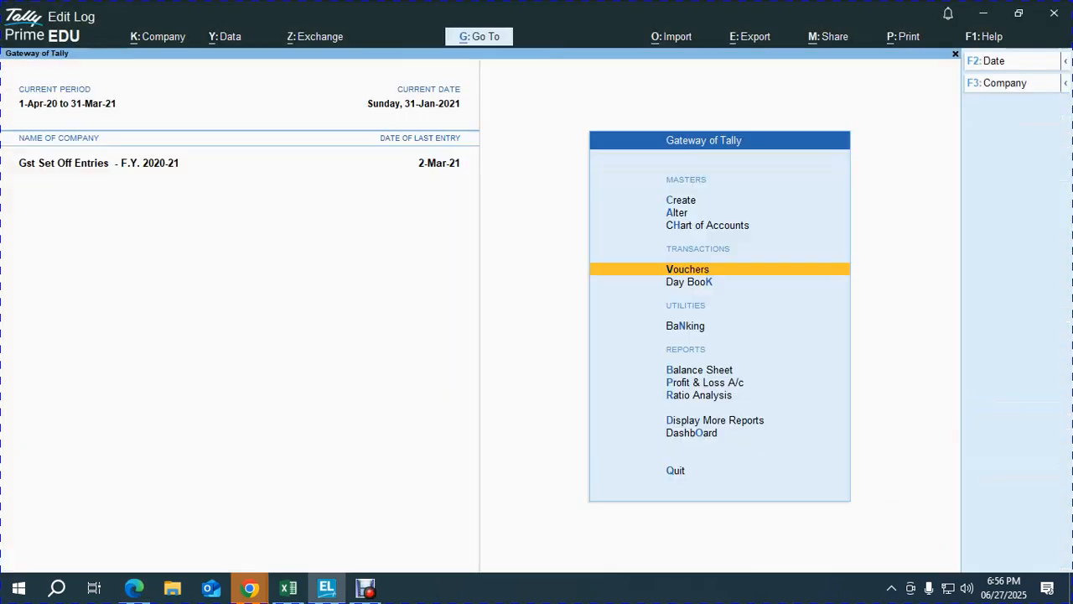
Step: Reopen journal voucher 10 of 31-Jan-21 from the Day Book and compare it with table 6.1 Payment of tax in the PDF
{"action": "key", "text": "d"}
{"action": "key", "text": "d"}
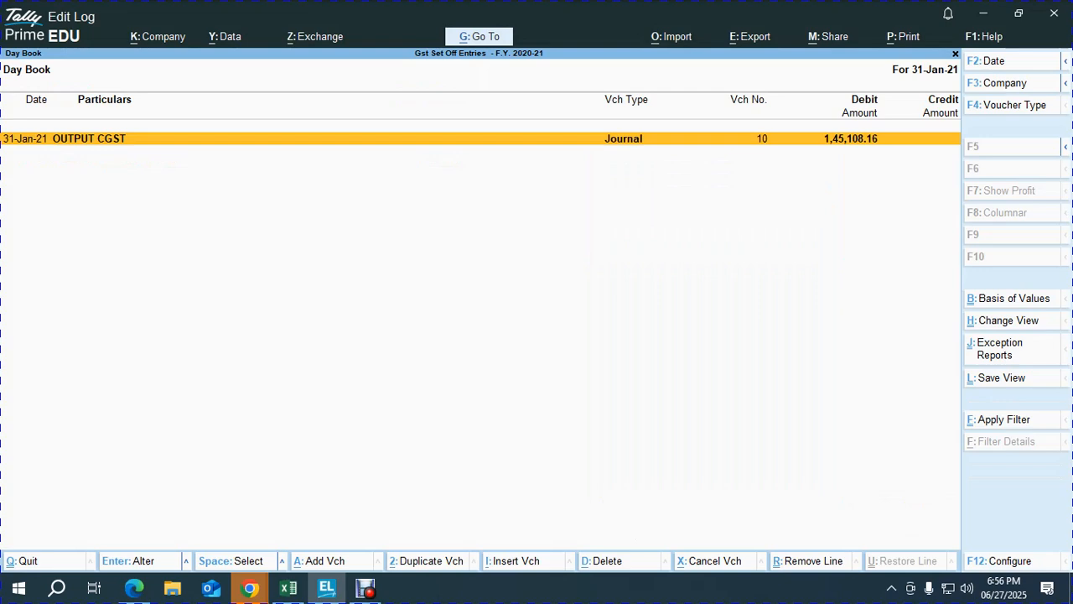
{"action": "key", "text": "Return"}
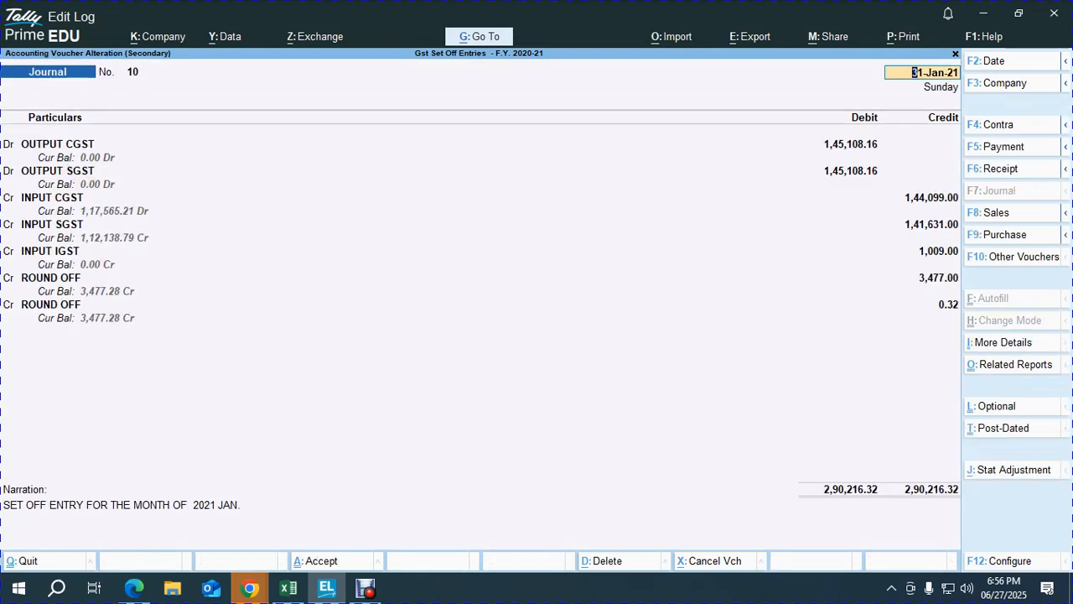
{"action": "key", "text": "alt+Tab"}
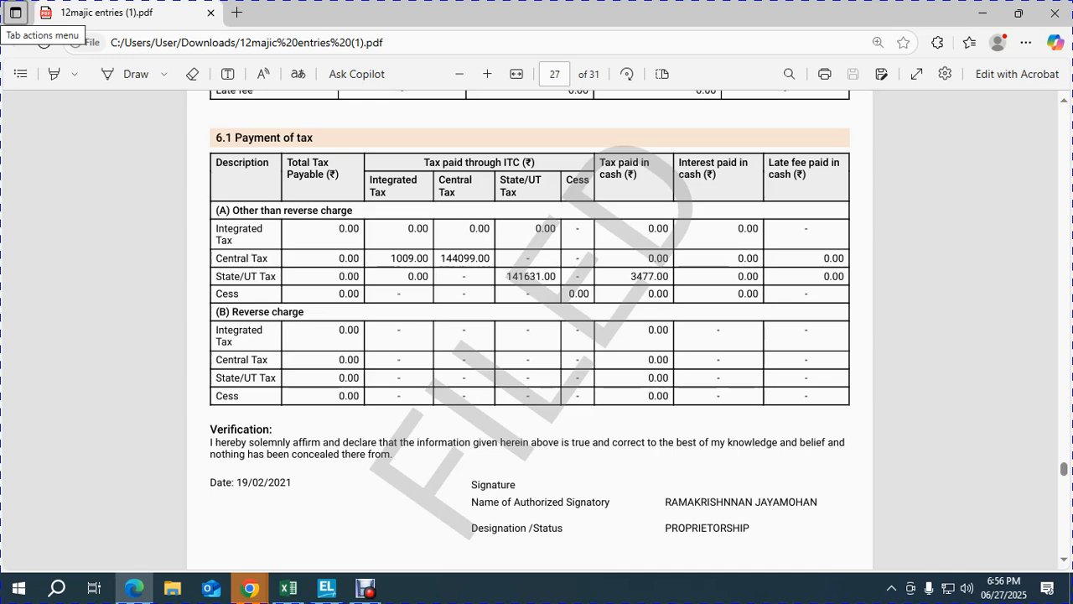
{"action": "key", "text": "alt+Tab"}
{"action": "key", "text": "alt+Tab"}
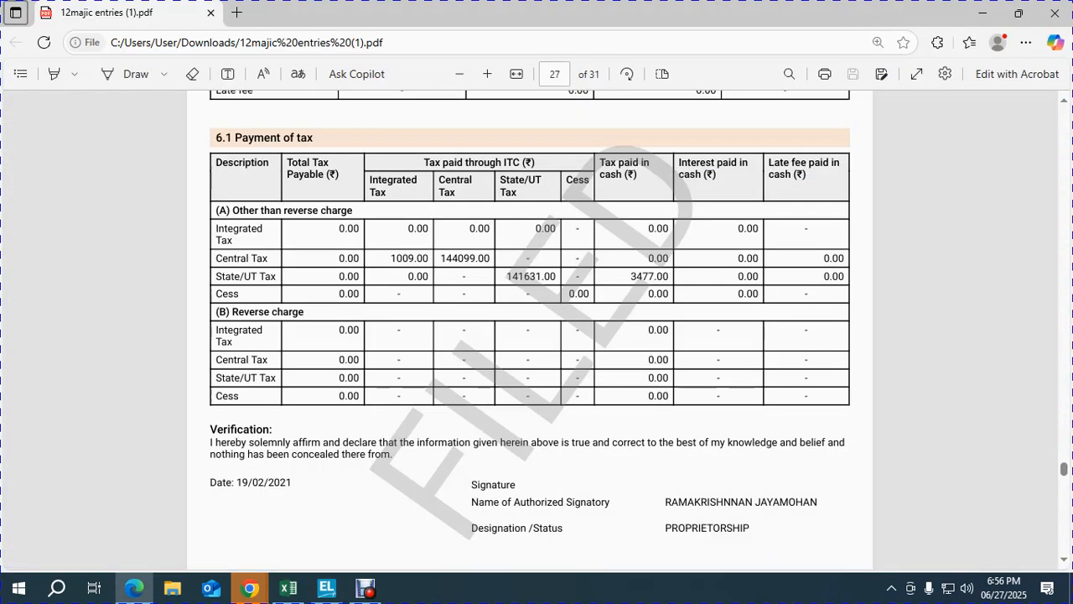
{"action": "key", "text": "alt+Tab"}
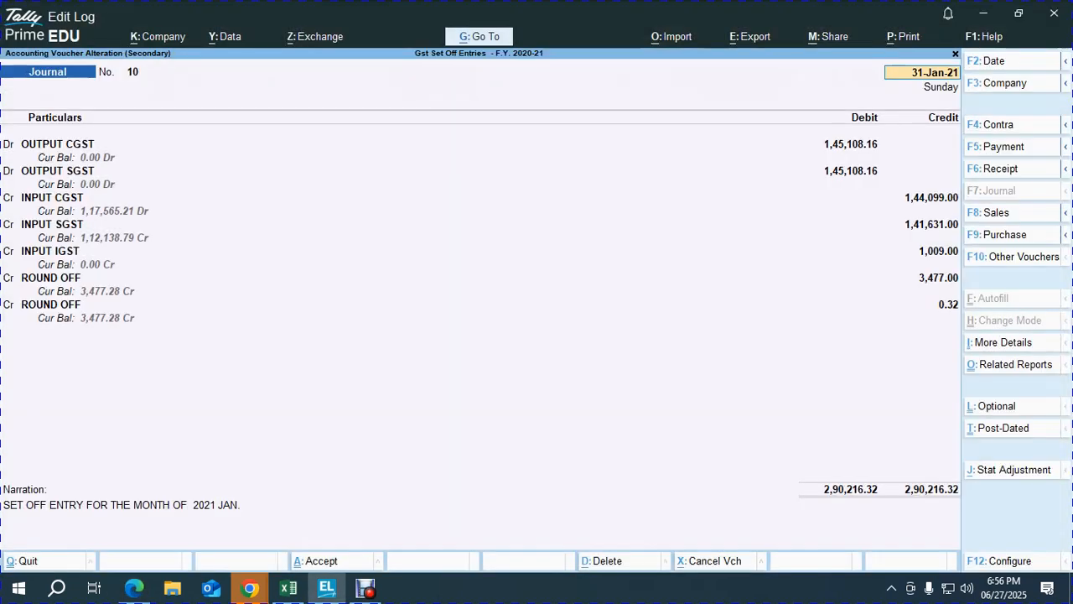
{"action": "key", "text": "alt+Tab"}
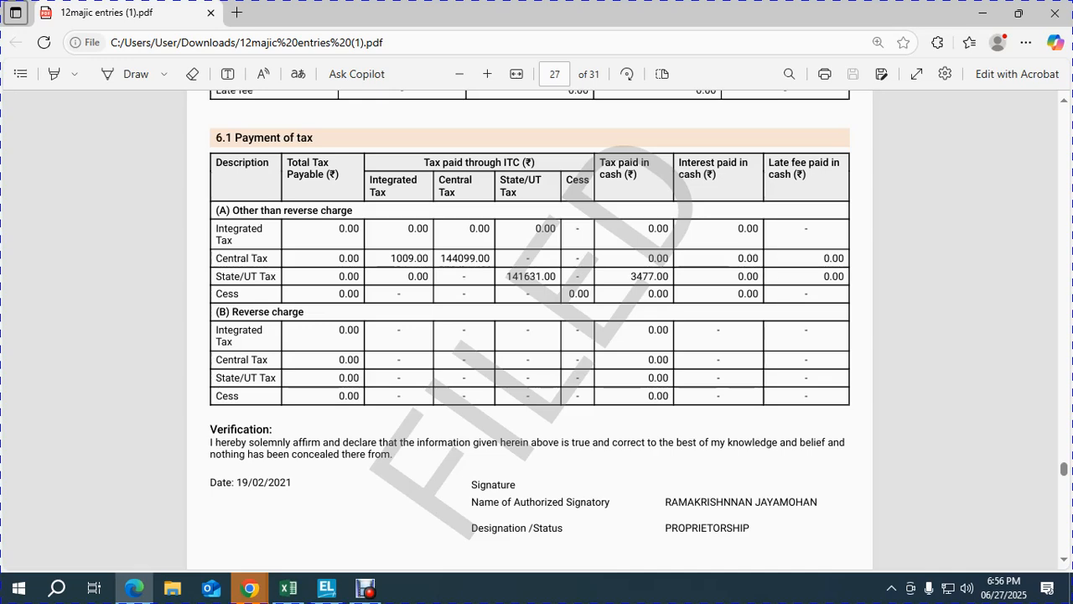
Step: Change the ledger of the 3,477.00 ROUND OFF credit line to SGST PAYABLE, keeping the remaining lines
{"action": "key", "text": "alt+Tab"}
{"action": "key", "text": "Return"}
{"action": "key", "text": "Return"}
{"action": "key", "text": "Return"}
{"action": "key", "text": "Return"}
{"action": "key", "text": "Return"}
{"action": "key", "text": "Return"}
{"action": "key", "text": "Return"}
{"action": "key", "text": "Return"}
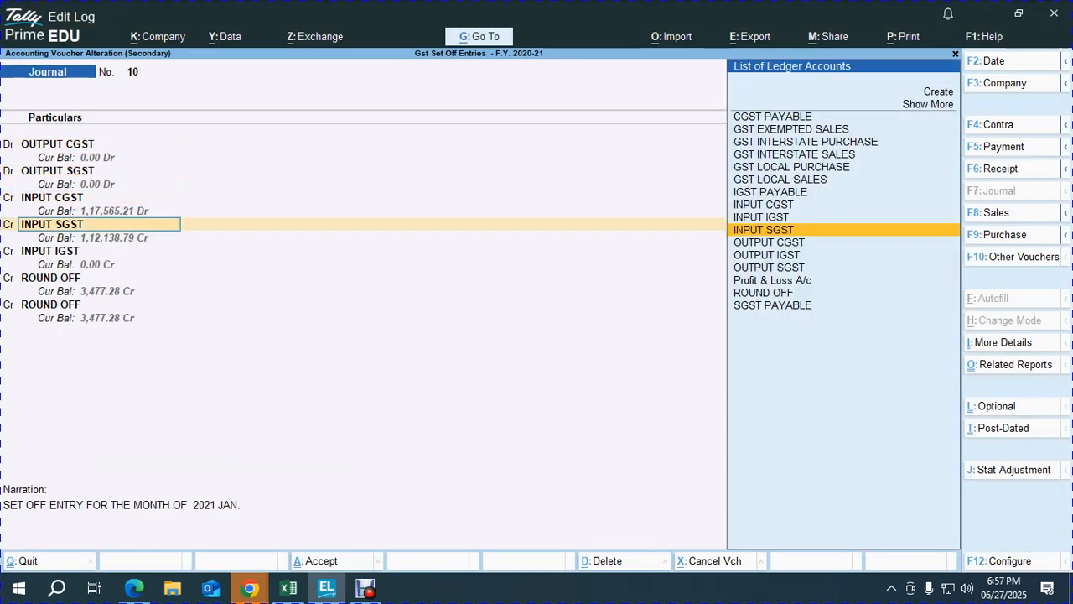
{"action": "key", "text": "alt+Tab"}
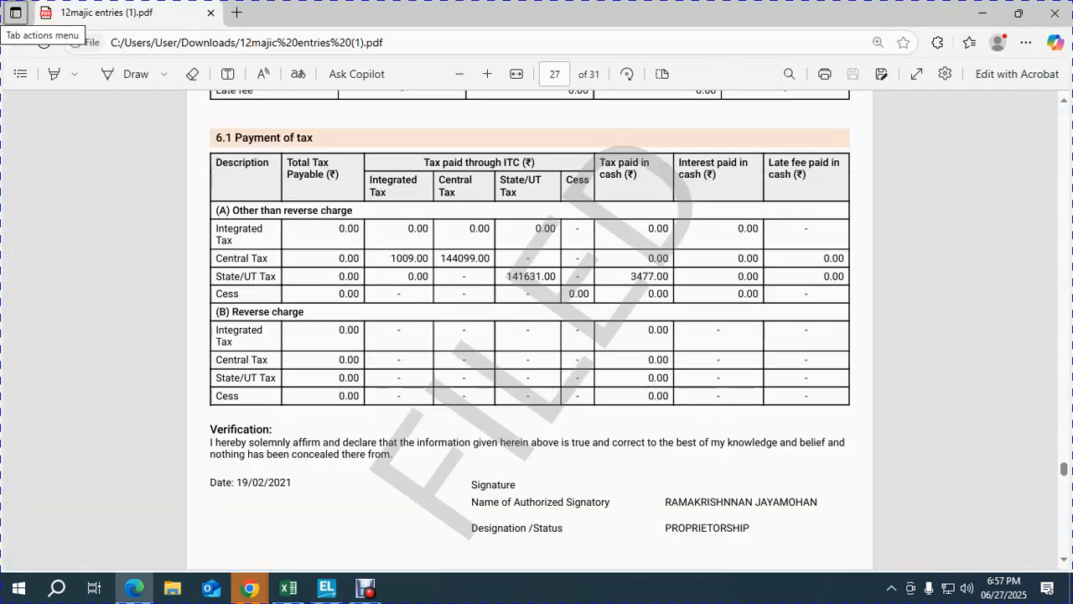
{"action": "key", "text": "alt+Tab"}
{"action": "type", "text": "SGS"}
{"action": "key", "text": "Return"}
{"action": "key", "text": "Return"}
{"action": "key", "text": "Return"}
{"action": "key", "text": "Return"}
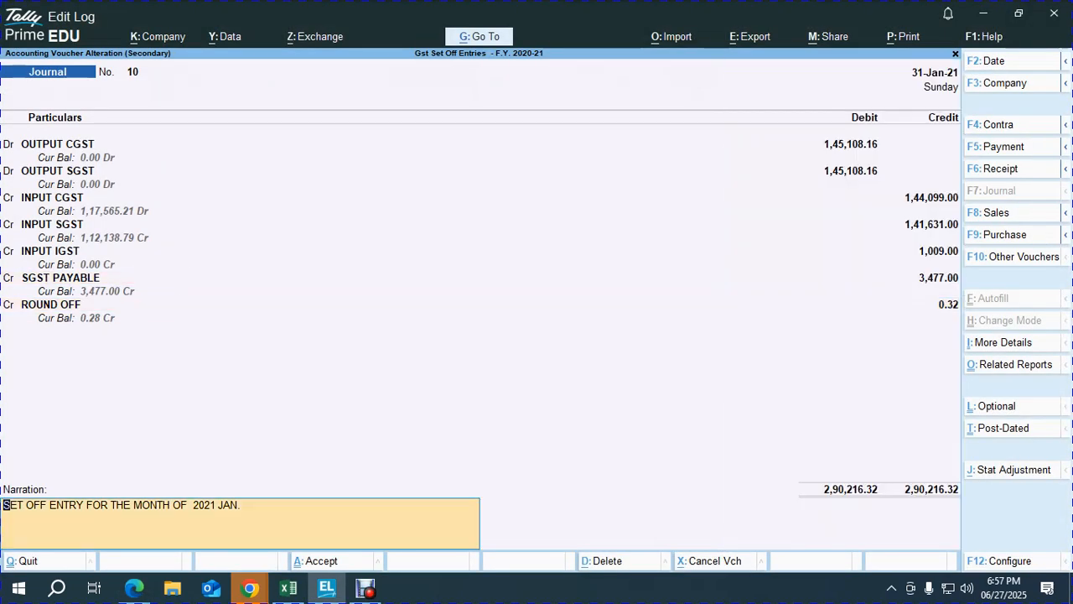
Step: Save the altered journal voucher 10 and return to the Gateway of Tally
{"action": "key", "text": "Return"}
{"action": "key", "text": "n"}
{"action": "key", "text": "BackSpace"}
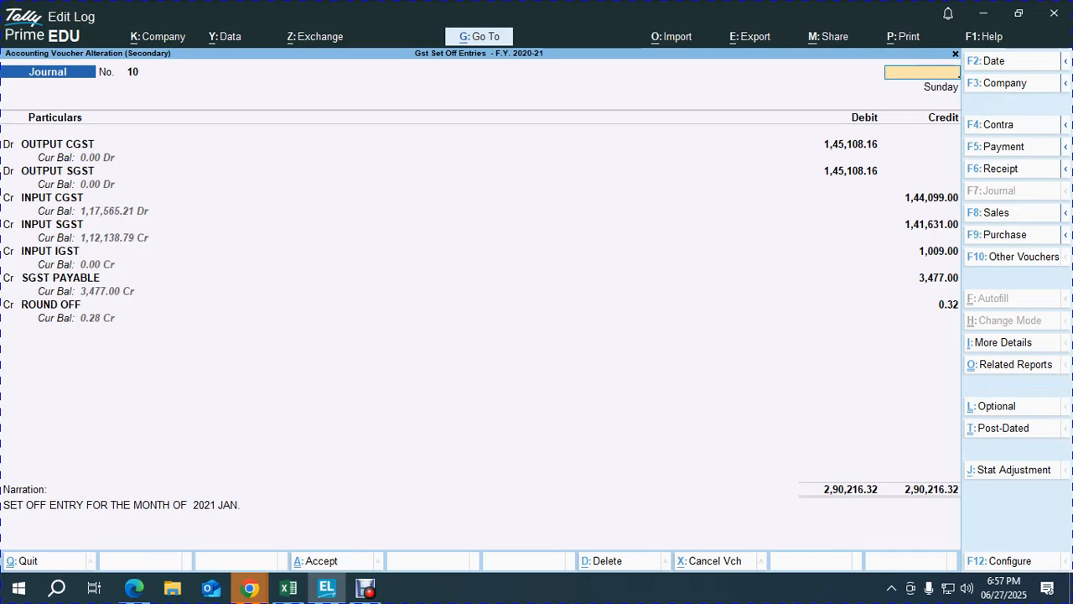
{"action": "key", "text": "Escape"}
{"action": "key", "text": "y"}
{"action": "key", "text": "Return"}
{"action": "key", "text": "BackSpace"}
{"action": "key", "text": "Escape"}
{"action": "key", "text": "y"}
{"action": "key", "text": "Escape"}
{"action": "key", "text": "Escape"}
{"action": "key", "text": "n"}
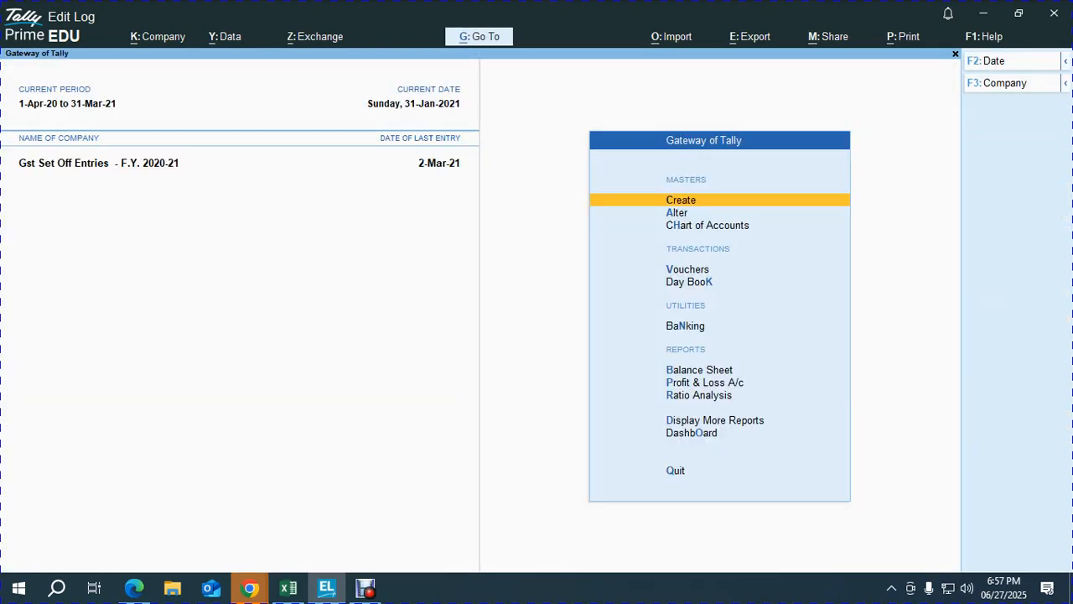
Step: Start a payment voucher dated 31-Jan-21 from PNB A/C with SGST PAYABLE as the paid ledger
{"action": "key", "text": "v"}
{"action": "key", "text": "F5"}
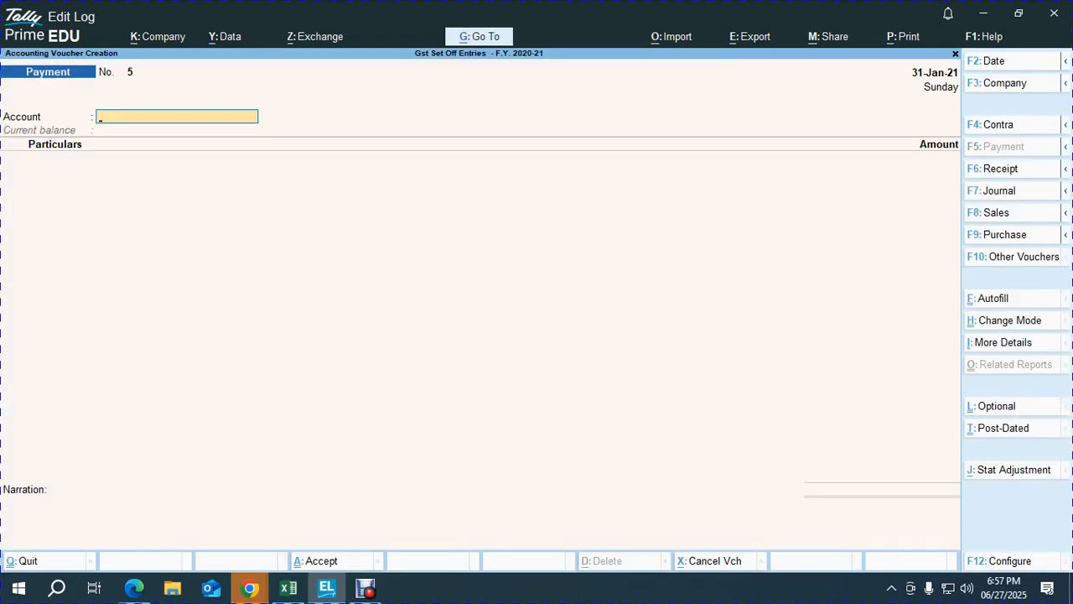
{"action": "type", "text": "p"}
{"action": "key", "text": "Return"}
{"action": "type", "text": "sgst"}
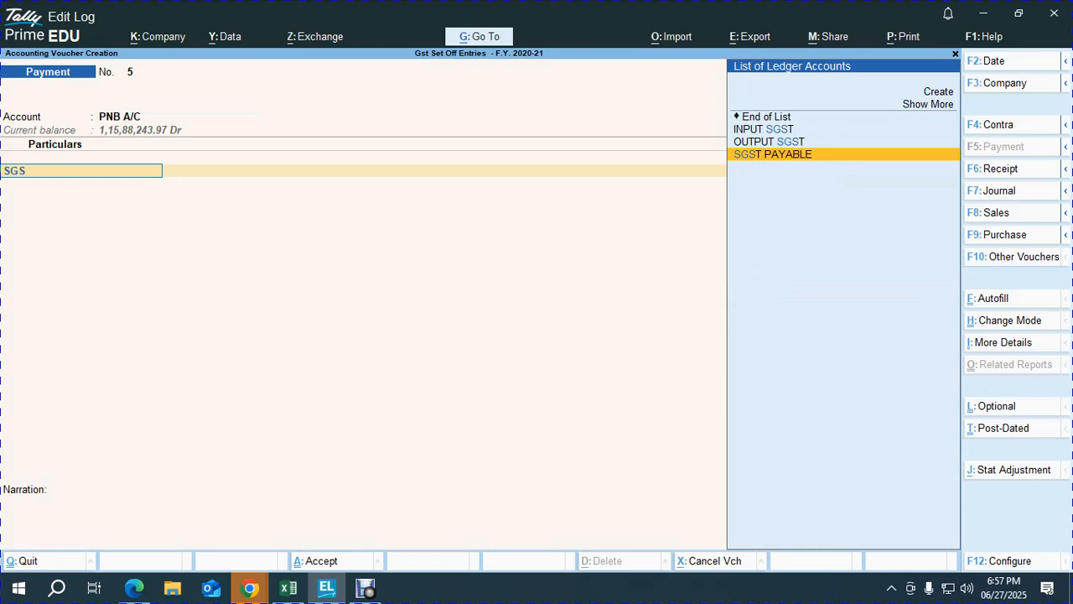
{"action": "key", "text": "Return"}
Step: Set the SGST PAYABLE amount to 3,477 and save the payment voucher without a narration
{"action": "type", "text": "3477"}
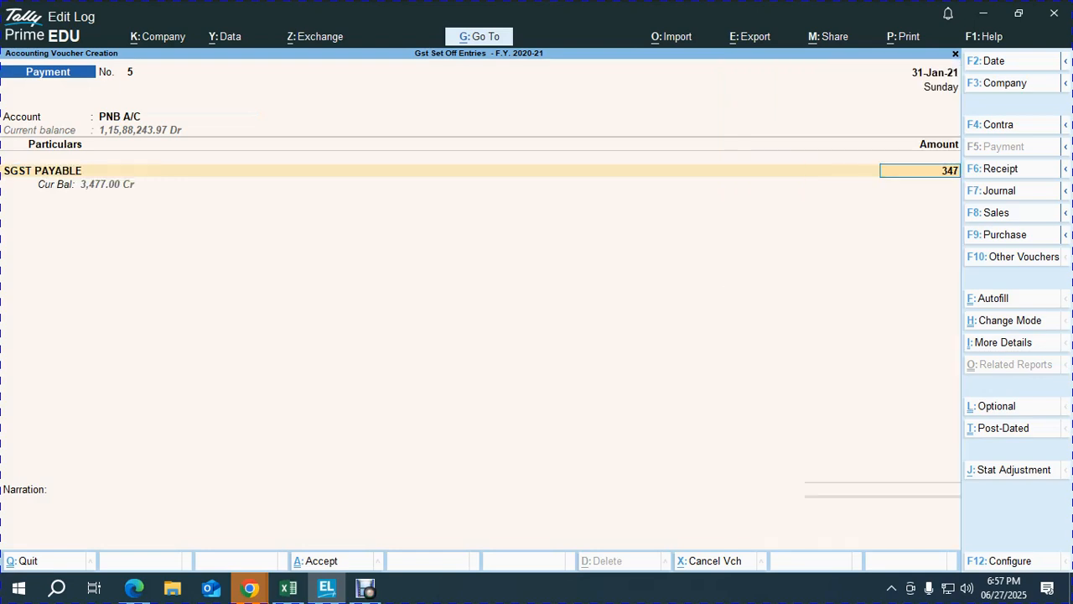
{"action": "key", "text": "Return"}
{"action": "key", "text": "Return"}
{"action": "key", "text": "Return"}
{"action": "key", "text": "Return"}
{"action": "key", "text": "Return"}
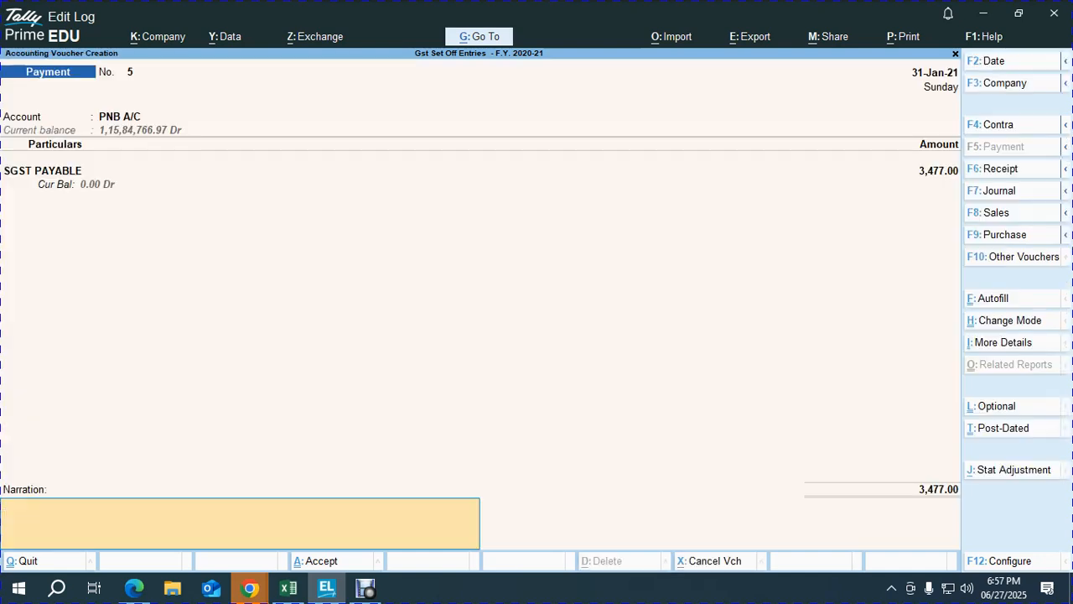
{"action": "key", "text": "Return"}
{"action": "key", "text": "Return"}
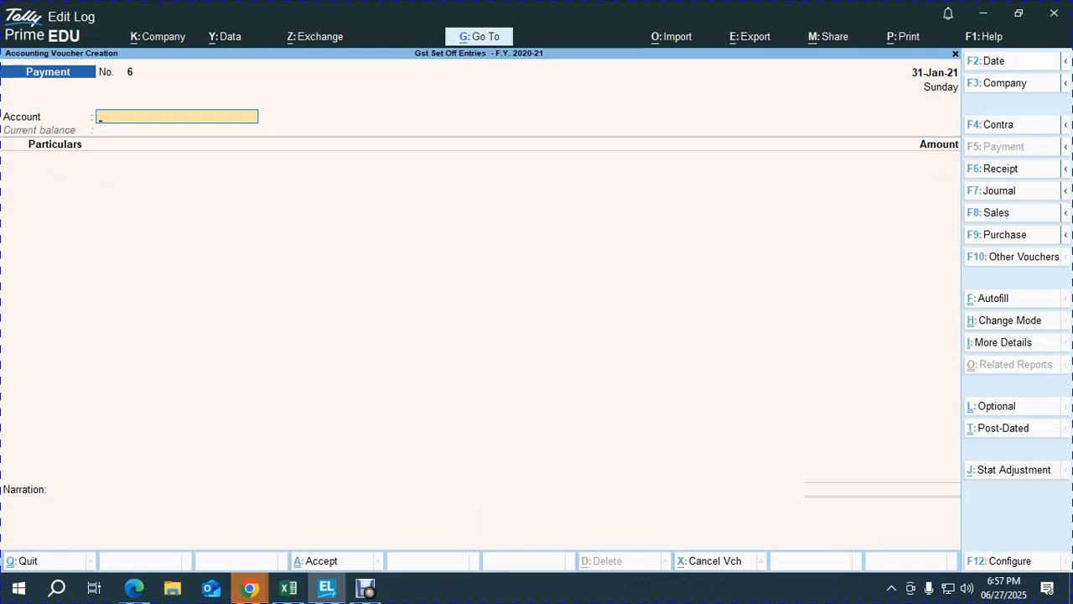
Step: Find the February return in the PDF and start a journal voucher dated 2-Feb-21
{"action": "key", "text": "F2"}
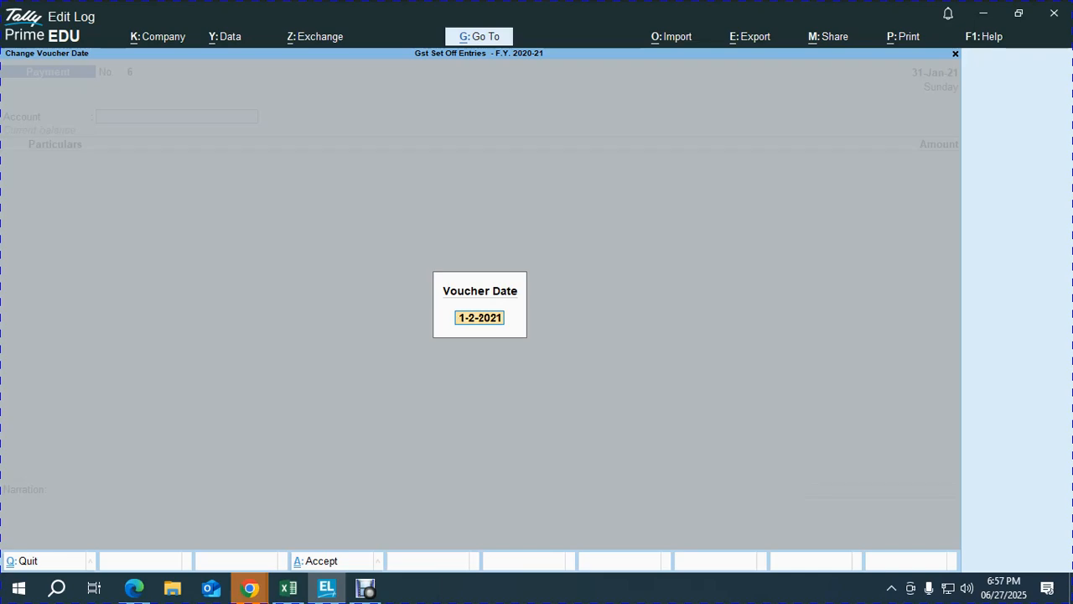
{"action": "key", "text": "Return"}
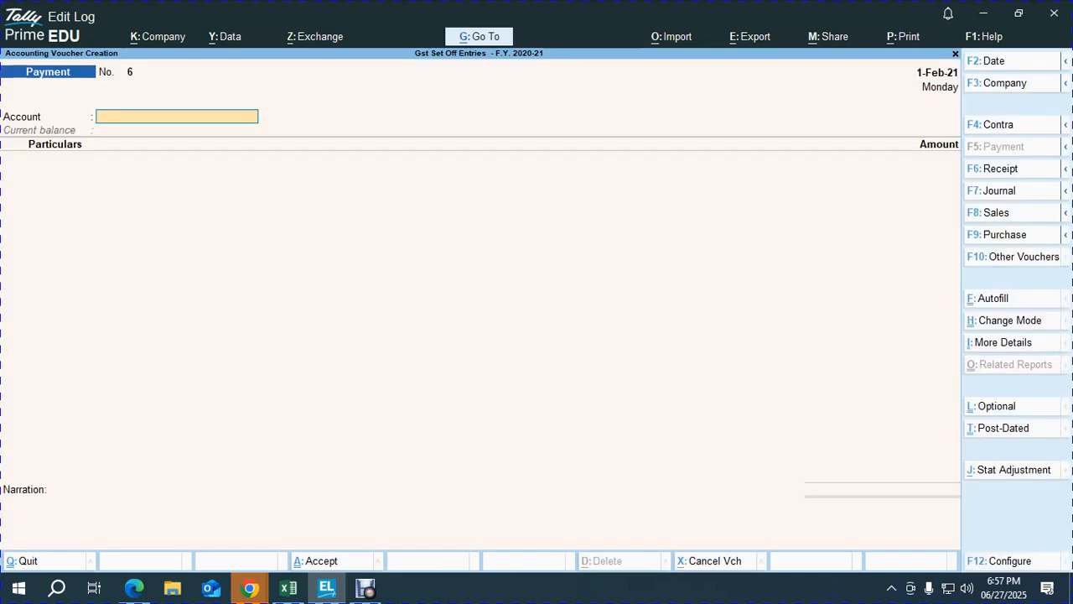
{"action": "key", "text": "alt+Tab"}
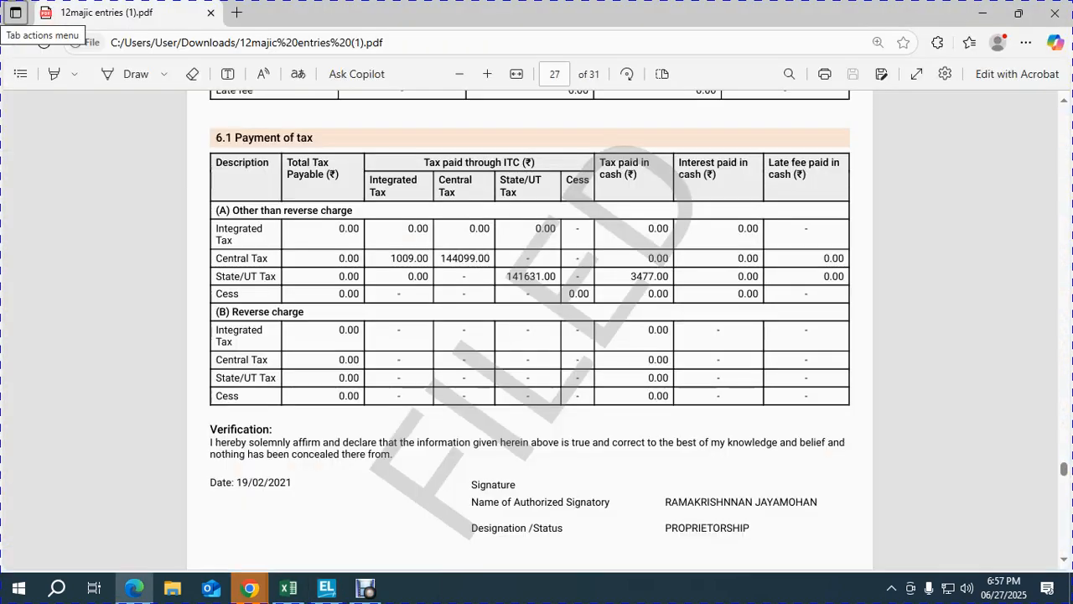
{"action": "scroll", "coordinate": [530, 335], "scroll_direction": "down", "scroll_amount": 10}
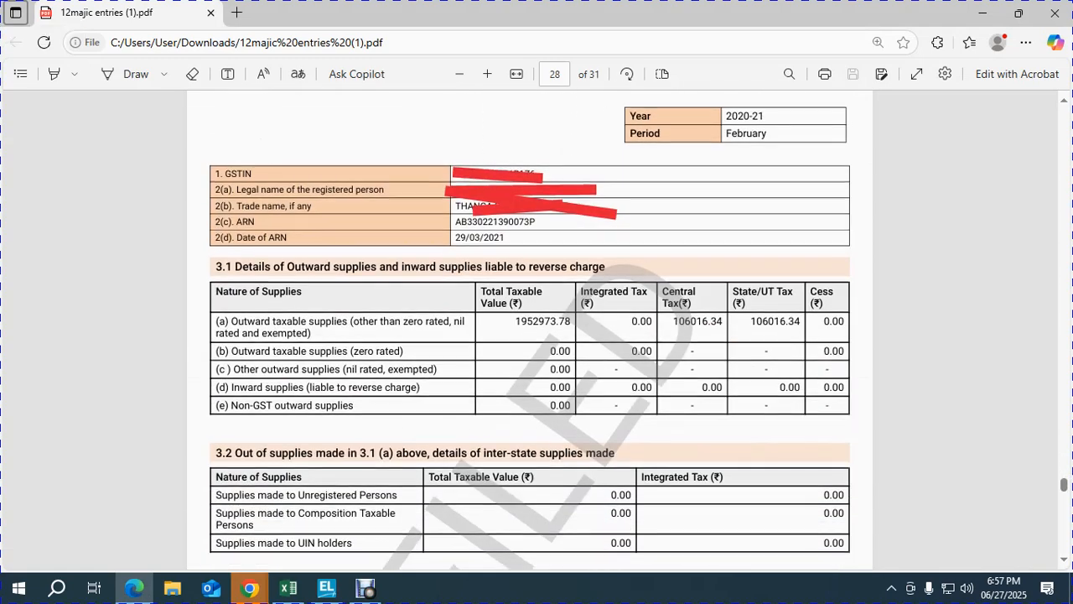
{"action": "key", "text": "alt+Tab"}
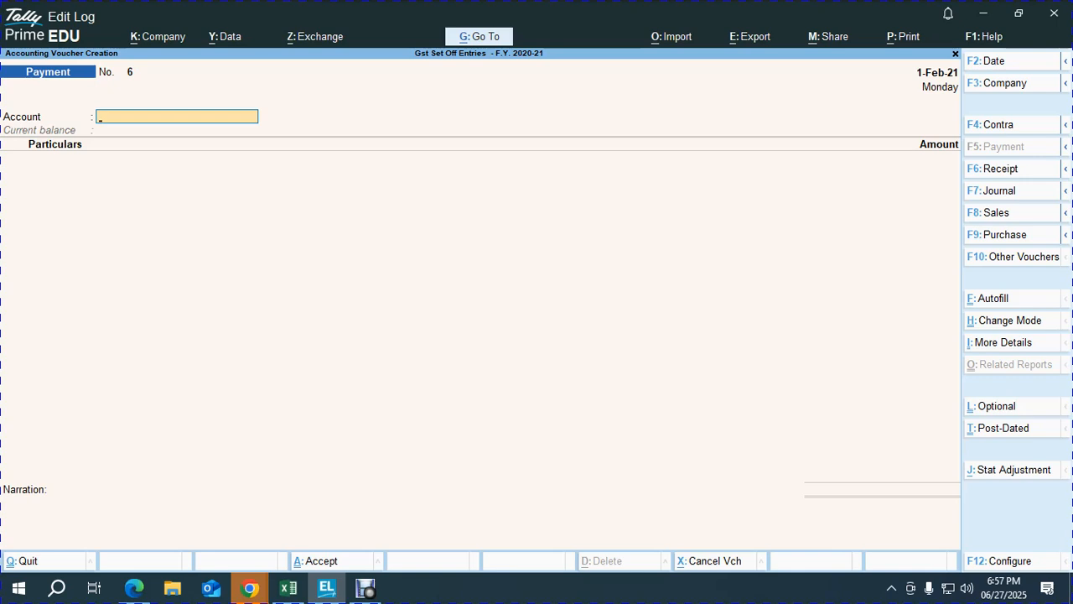
{"action": "key", "text": "F2"}
{"action": "type", "text": "2"}
{"action": "key", "text": "Return"}
{"action": "key", "text": "alt+Tab"}
{"action": "key", "text": "alt+Tab"}
{"action": "key", "text": "F7"}
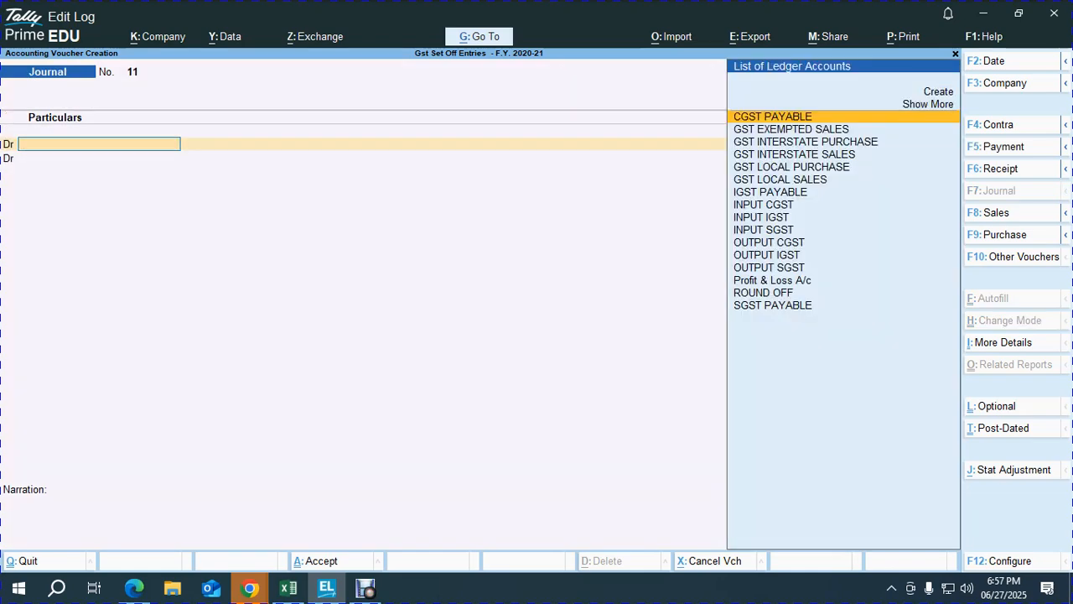
Step: Debit OUTPUT CGST with 1,06,016.34, copied from the outward taxable supplies row of table 3.1 in the February return
{"action": "type", "text": "OUT"}
{"action": "key", "text": "Down"}
{"action": "key", "text": "Up"}
{"action": "key", "text": "Return"}
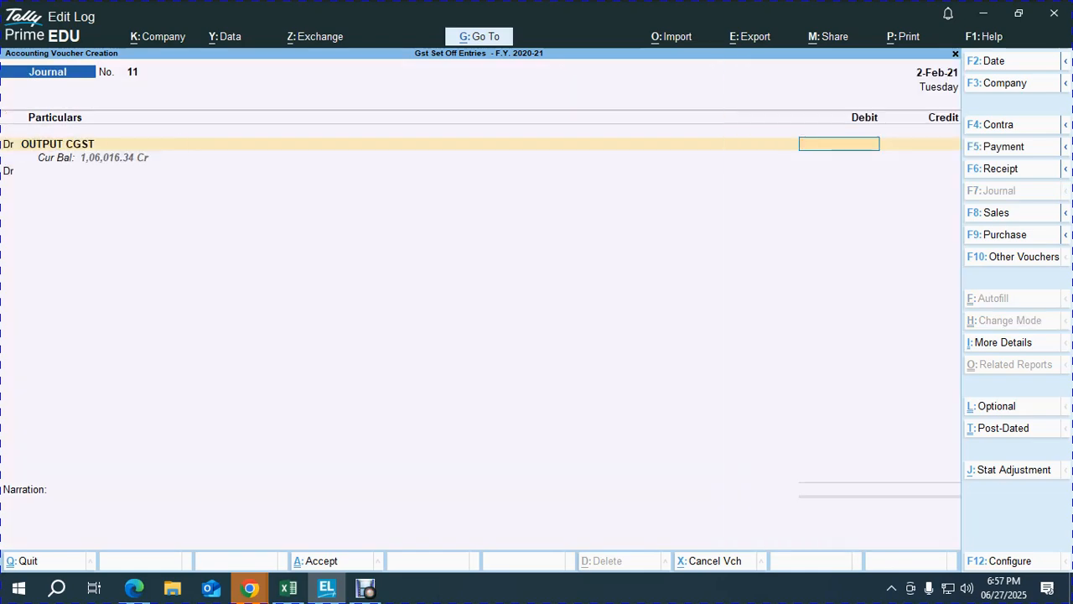
{"action": "key", "text": "alt+Tab"}
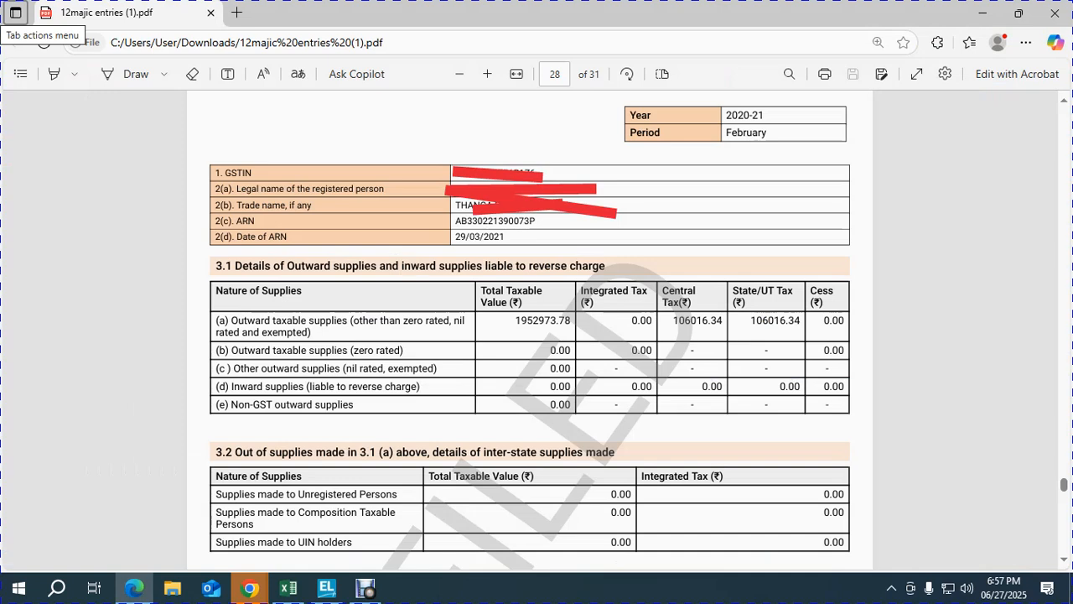
{"action": "double_click", "coordinate": [775, 320]}
{"action": "key", "text": "ctrl+c"}
{"action": "key", "text": "alt+Tab"}
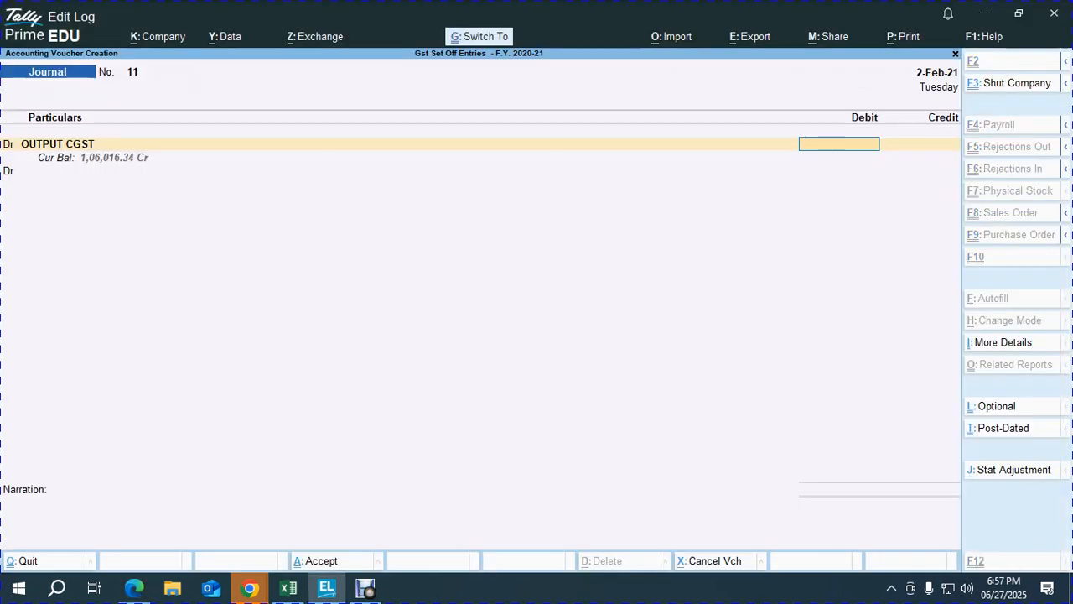
{"action": "key", "text": "ctrl+v"}
{"action": "key", "text": "Return"}
Step: Debit OUTPUT SGST with 1,06,016.34 on the second line of the journal voucher
{"action": "type", "text": "OUT"}
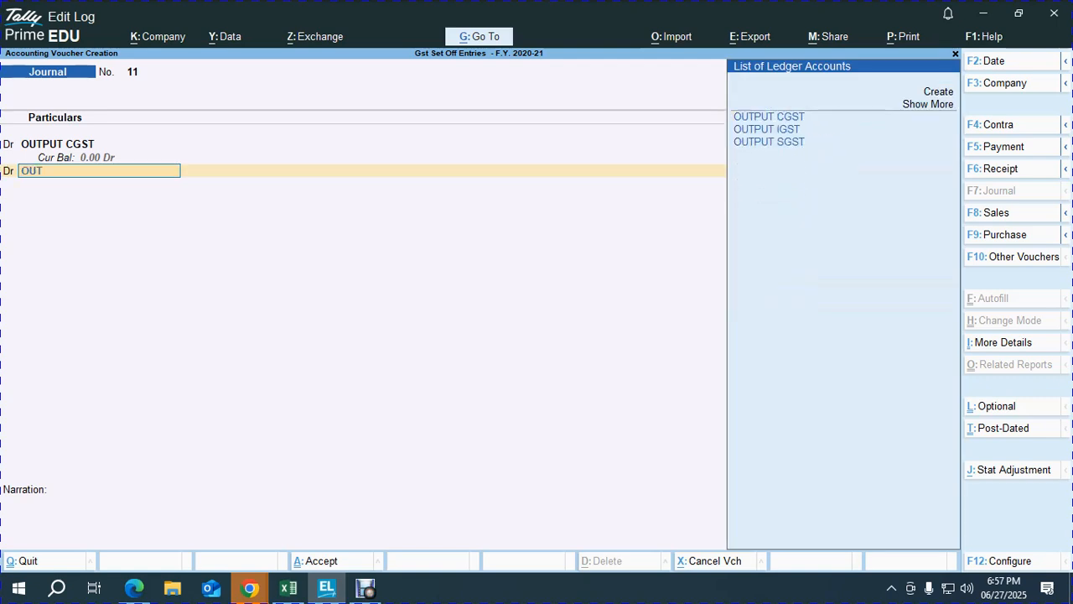
{"action": "key", "text": "Down"}
{"action": "key", "text": "Down"}
{"action": "key", "text": "Return"}
{"action": "key", "text": "Return"}
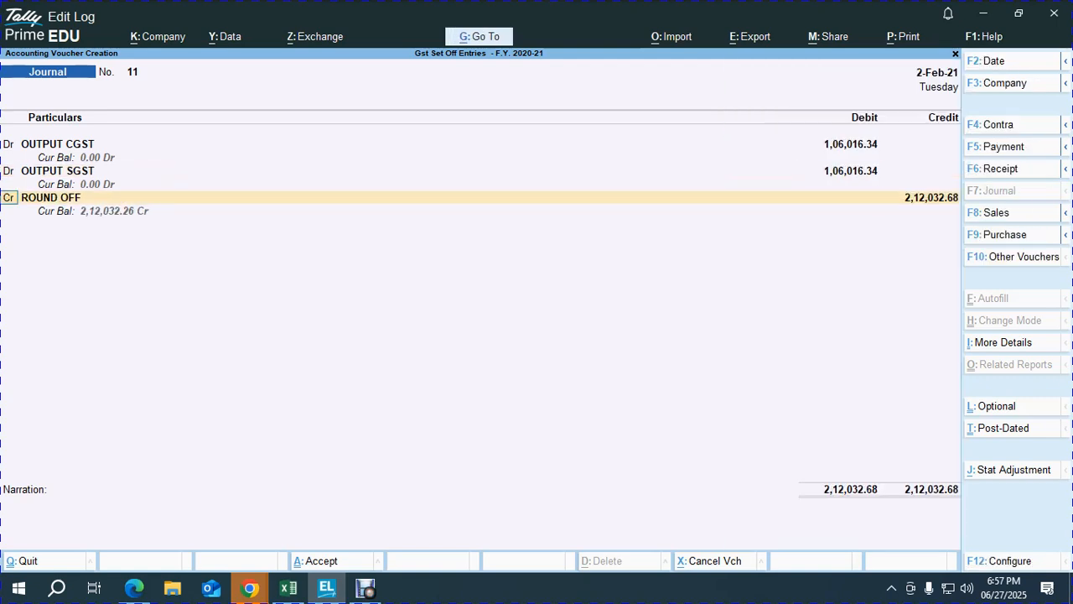
Step: Credit INPUT CGST with 1,06,016.00, copied from the Central Tax paid through ITC in table 6.1 of the February return
{"action": "type", "text": "INP"}
{"action": "key", "text": "Down"}
{"action": "key", "text": "Return"}
{"action": "key", "text": "alt+Tab"}
{"action": "scroll", "coordinate": [530, 330], "scroll_direction": "down", "scroll_amount": 15}
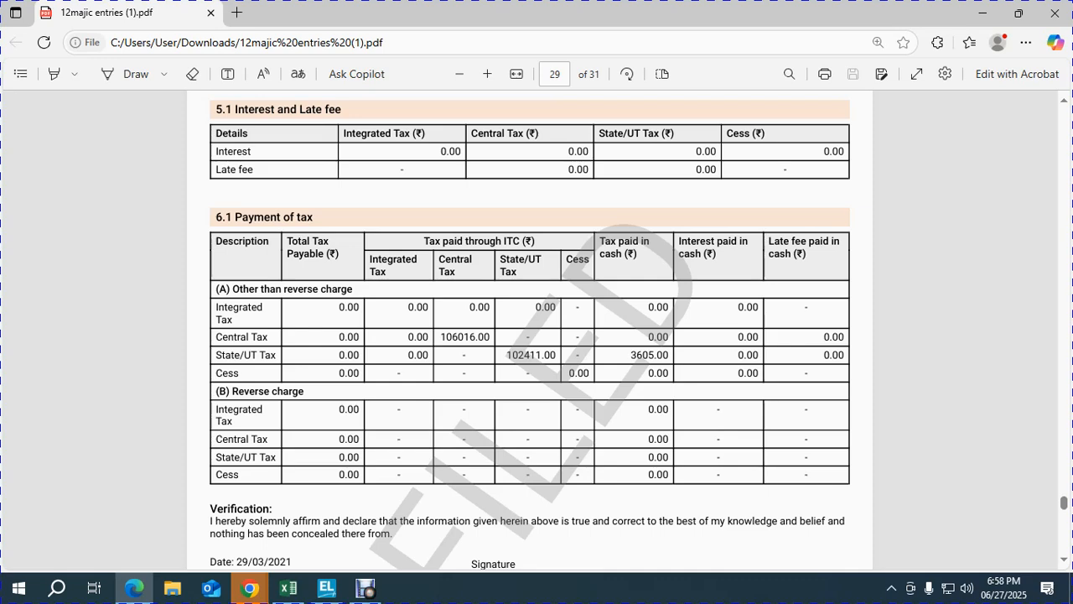
{"action": "double_click", "coordinate": [465, 337]}
{"action": "key", "text": "ctrl+c"}
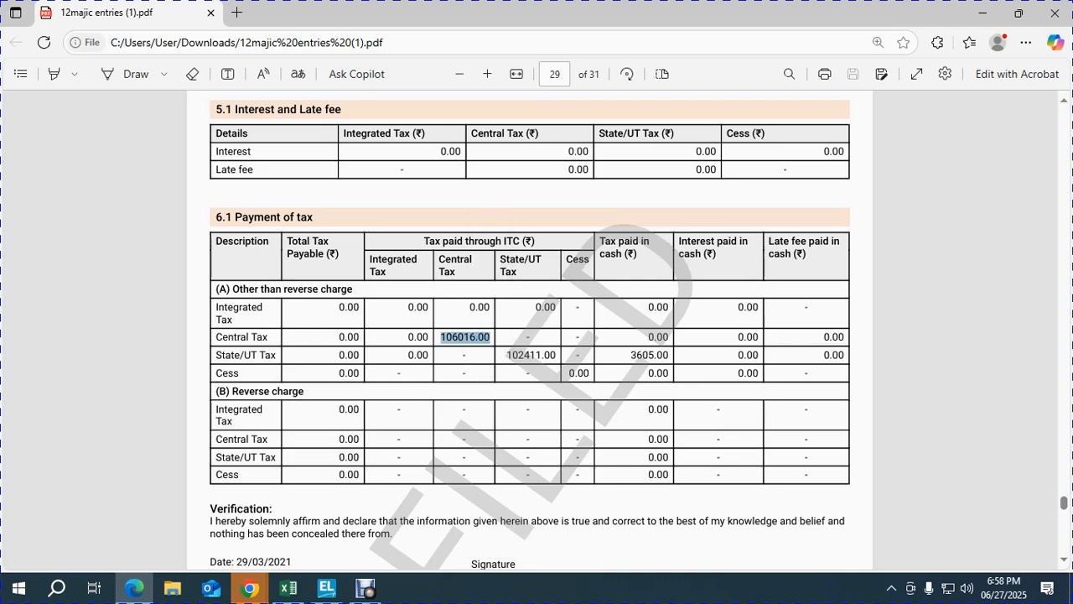
{"action": "key", "text": "alt+Tab"}
{"action": "key", "text": "ctrl+v"}
{"action": "key", "text": "Return"}
Step: Credit INPUT SGST with 1,06,016.00 and put the remaining 0.68 on a ROUND OFF line
{"action": "key", "text": "Return"}
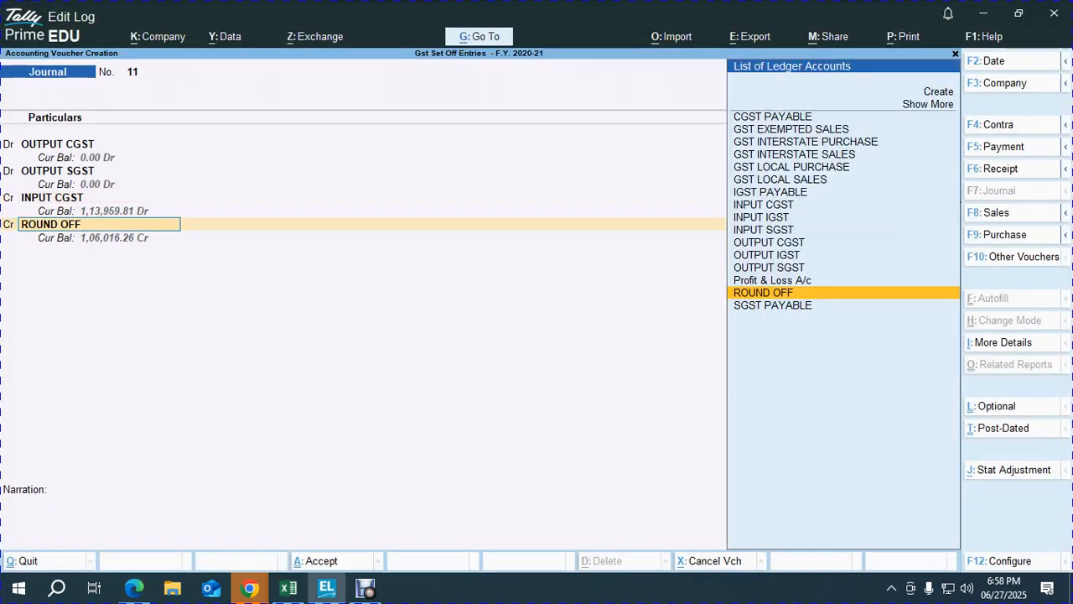
{"action": "type", "text": "INPU"}
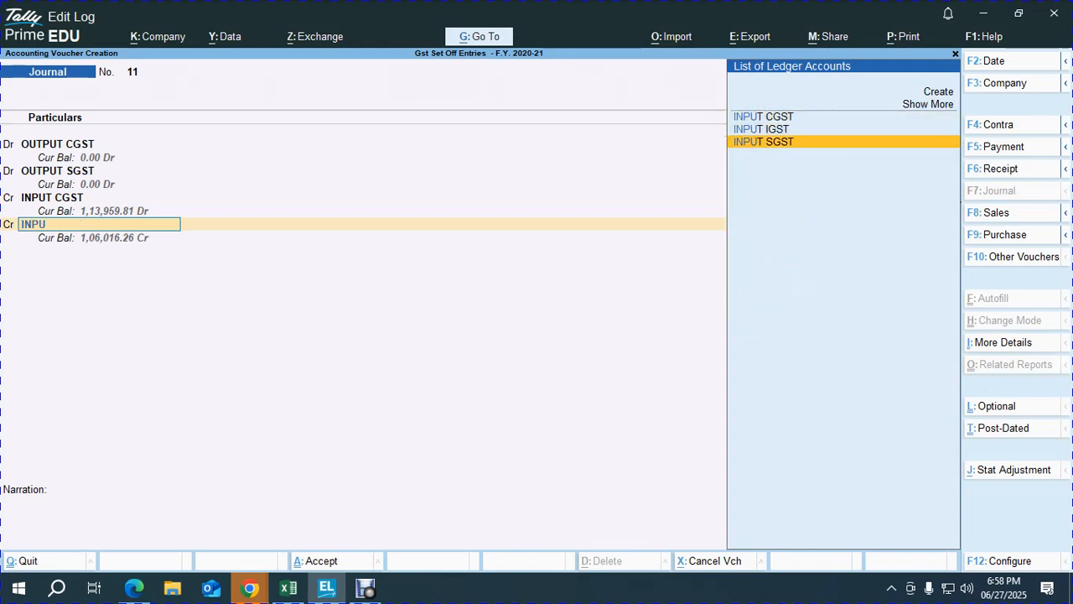
{"action": "key", "text": "Return"}
{"action": "key", "text": "Return"}
{"action": "key", "text": "Return"}
{"action": "key", "text": "Return"}
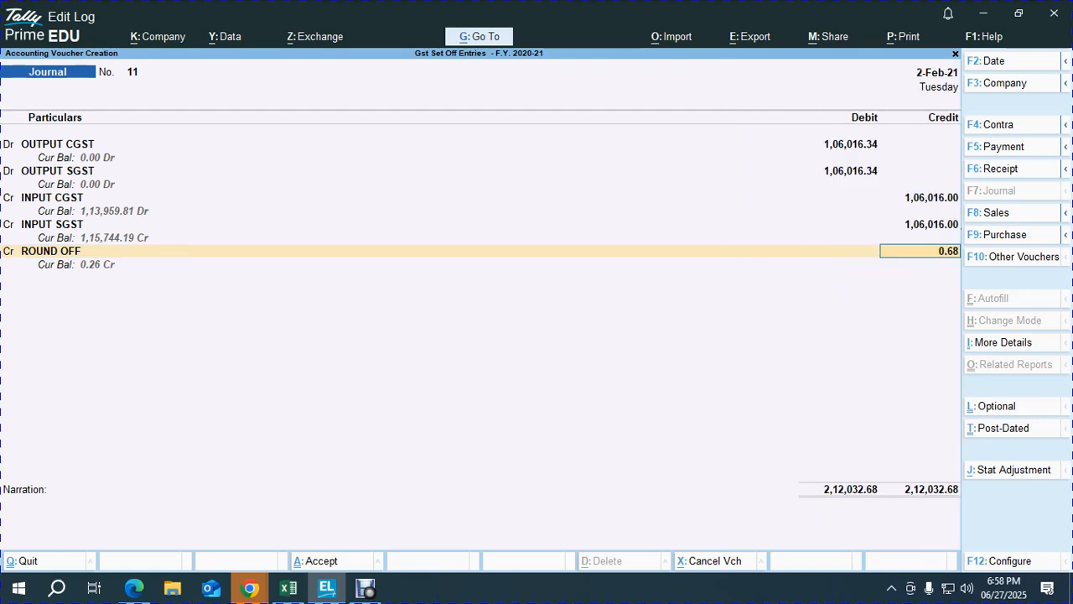
{"action": "key", "text": "Return"}
Step: Set the narration to "SET OFF ENTRY FOR THE MONTH OF 2021 FEB" and save the journal voucher
{"action": "type", "text": "SET OFF ENTRY FOR THE MONTH OF  2021 JAN."}
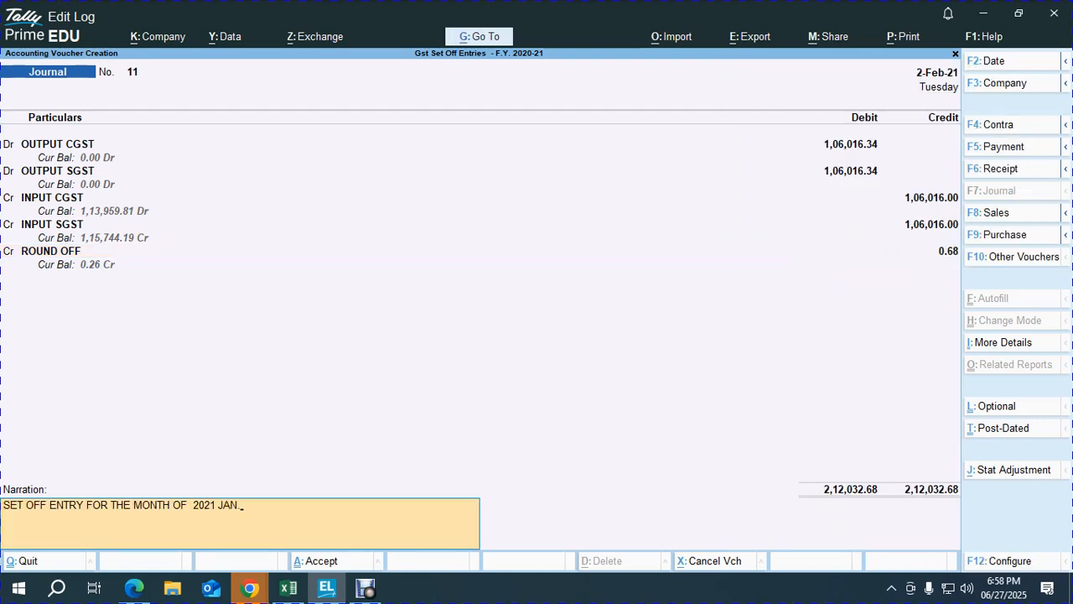
{"action": "key", "text": "BackSpace"}
{"action": "key", "text": "BackSpace"}
{"action": "key", "text": "BackSpace"}
{"action": "key", "text": "BackSpace"}
{"action": "key", "text": "BackSpace"}
{"action": "type", "text": "FE"}
{"action": "key", "text": "Return"}
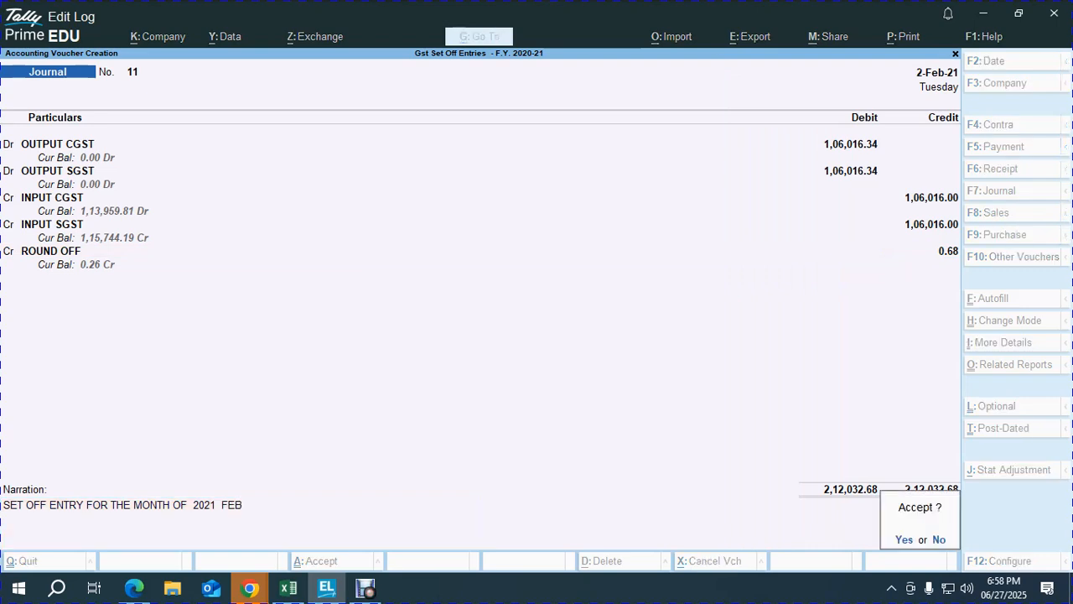
{"action": "key", "text": "Return"}
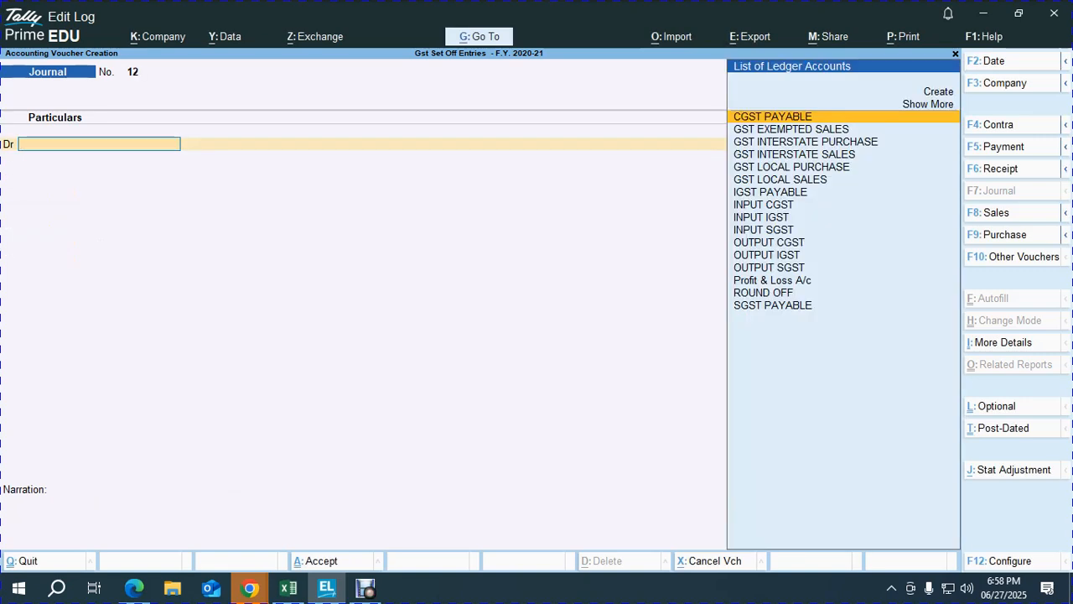
{"action": "key", "text": "F5"}
{"action": "type", "text": "P"}
{"action": "key", "text": "Return"}
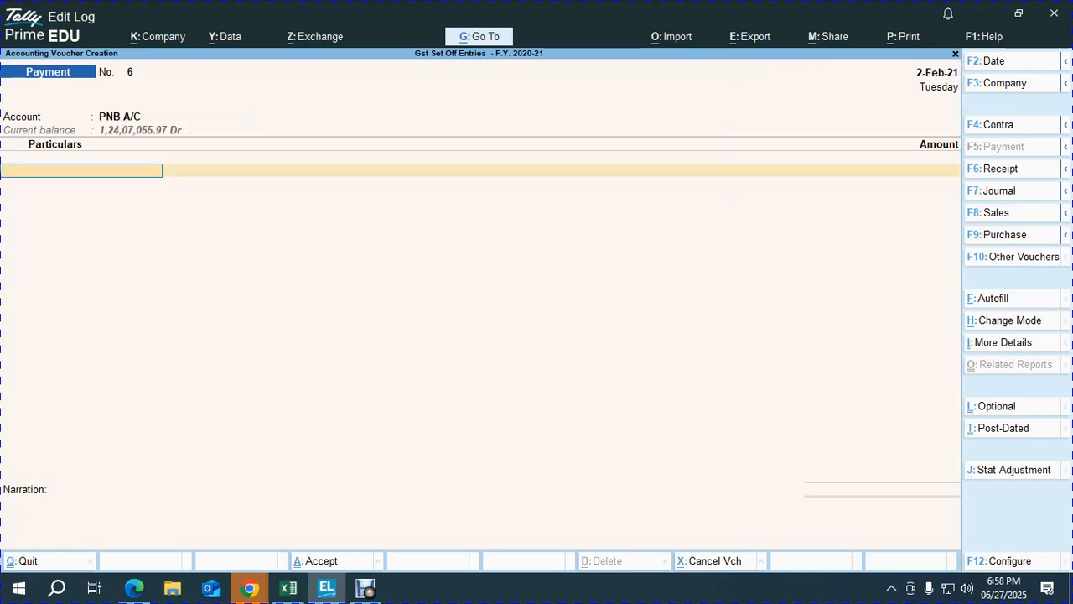
{"action": "key", "text": "alt+Tab"}
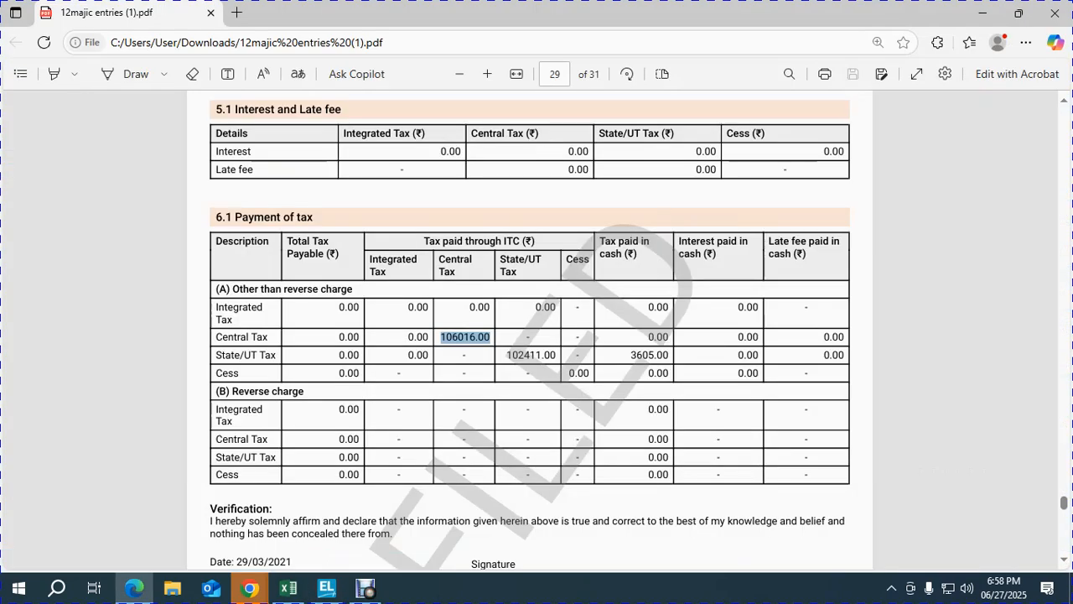
{"action": "key", "text": "alt+Tab"}
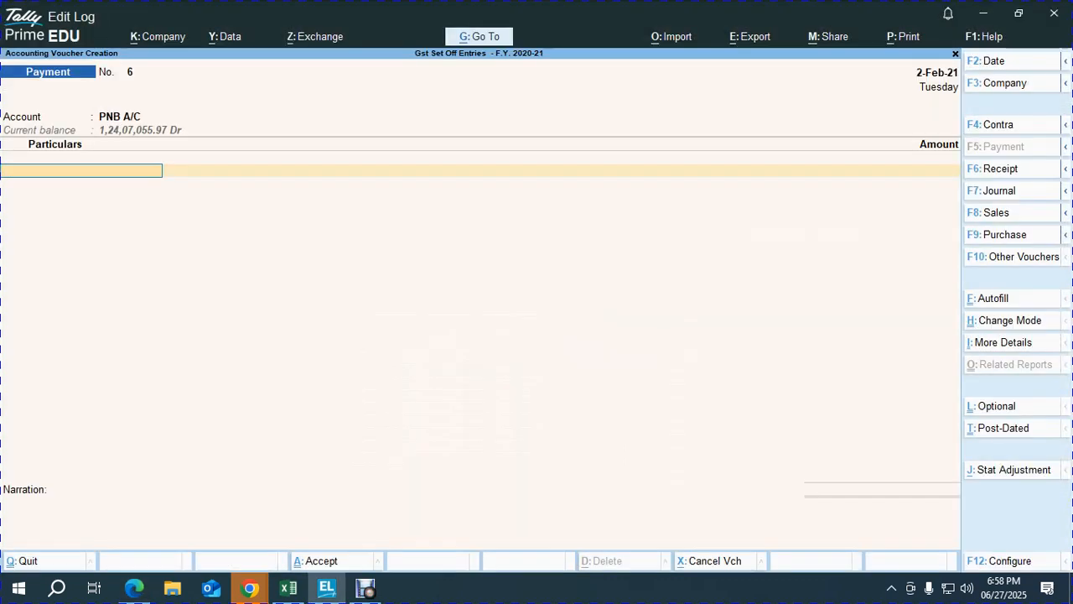
{"action": "type", "text": "sgst"}
{"action": "key", "text": "Return"}
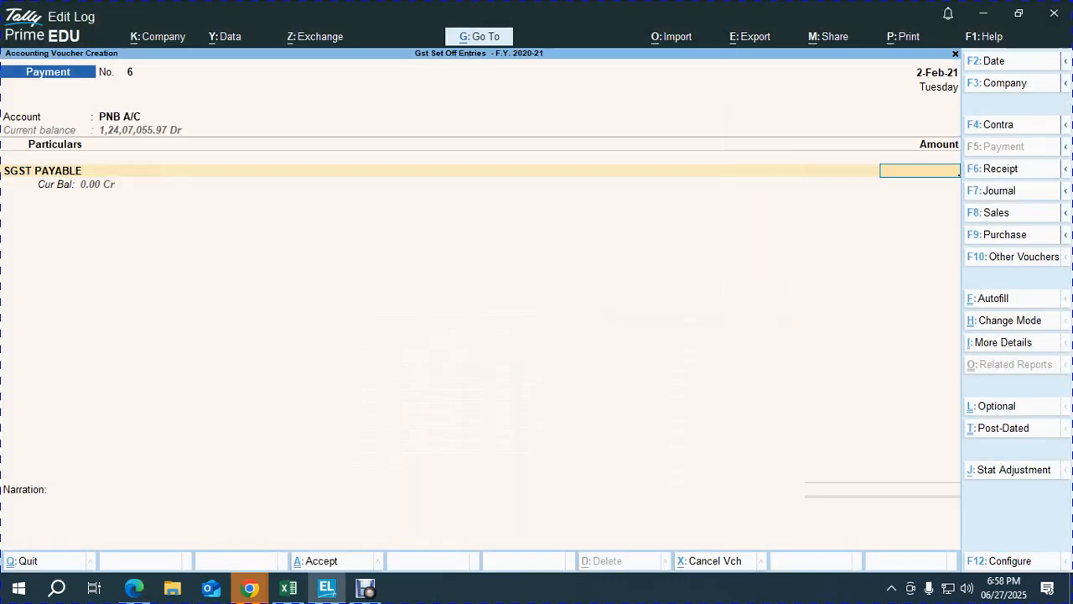
{"action": "key", "text": "Escape"}
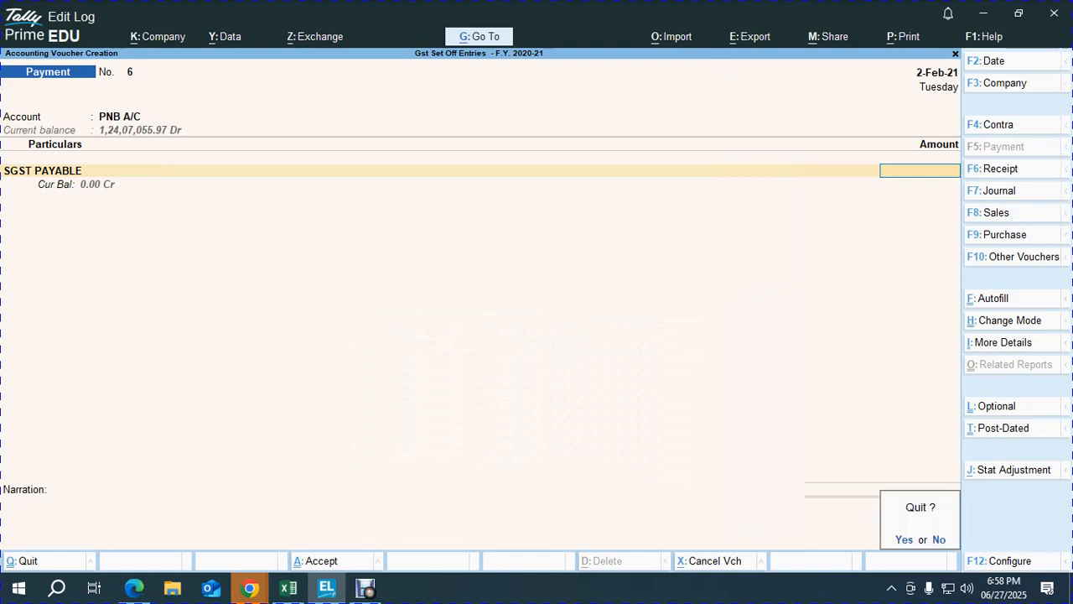
{"action": "key", "text": "y"}
Step: Reopen journal voucher 11 of 2-Feb-21 from the Day Book and compare it with the February table 6.1 Payment of tax
{"action": "key", "text": "d"}
{"action": "key", "text": "d"}
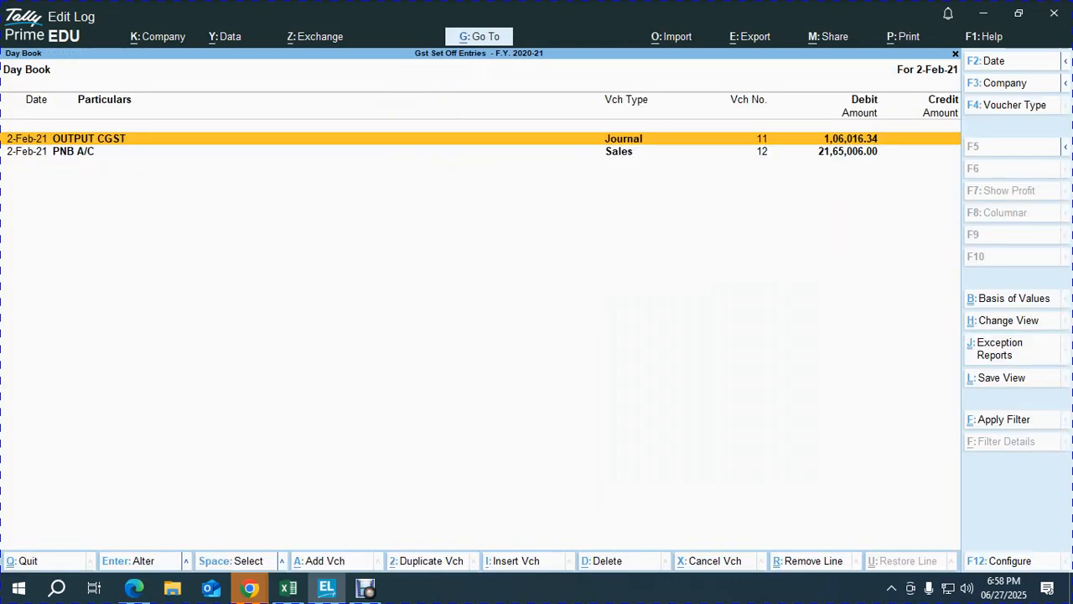
{"action": "key", "text": "Down"}
{"action": "key", "text": "Up"}
{"action": "key", "text": "Return"}
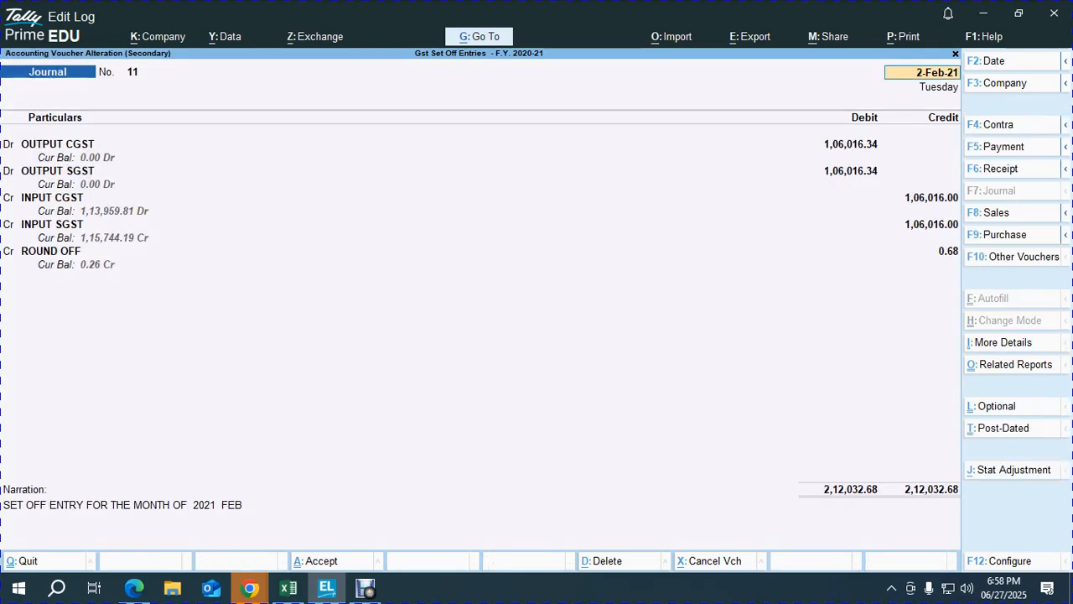
{"action": "key", "text": "alt+Tab"}
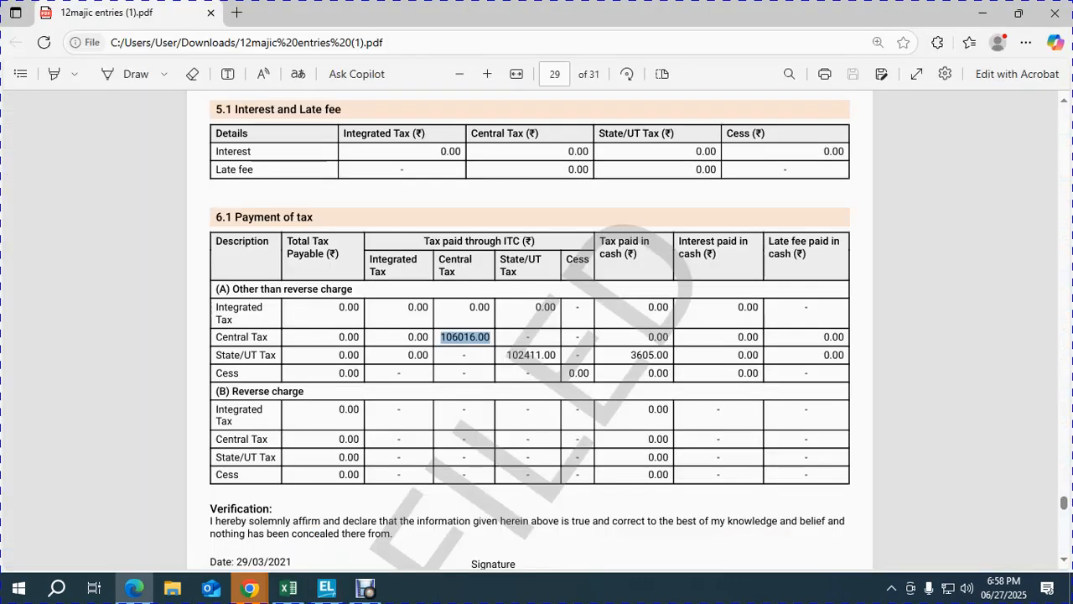
{"action": "key", "text": "alt+Tab"}
{"action": "key", "text": "Return"}
{"action": "key", "text": "Down"}
{"action": "key", "text": "Down"}
{"action": "key", "text": "Down"}
{"action": "key", "text": "Return"}
{"action": "key", "text": "Return"}
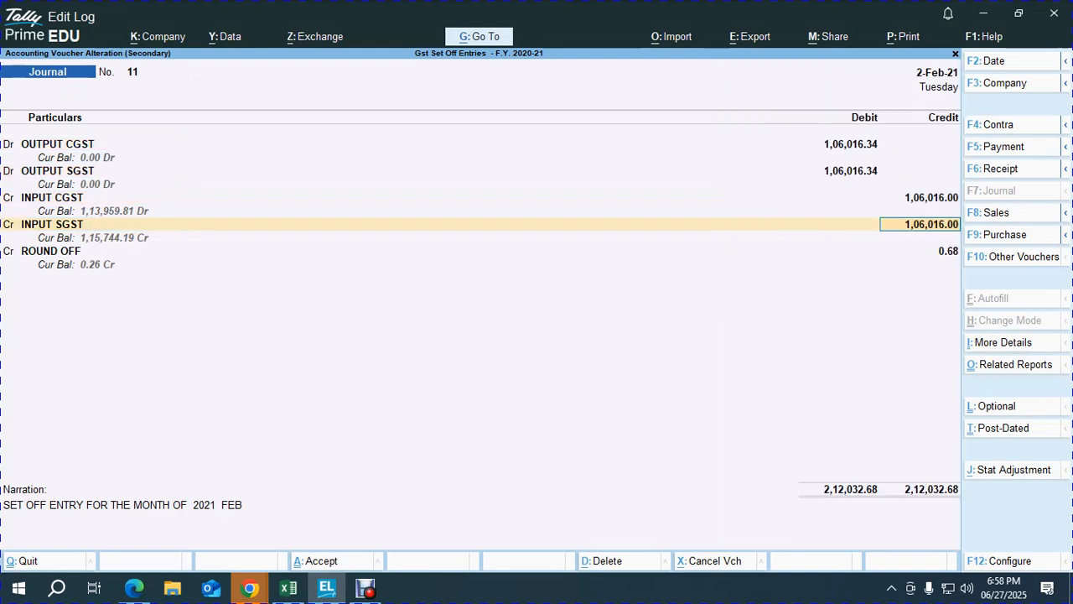
{"action": "type", "text": "1020"}
{"action": "key", "text": "BackSpace"}
{"action": "type", "text": "411"}
{"action": "key", "text": "Return"}
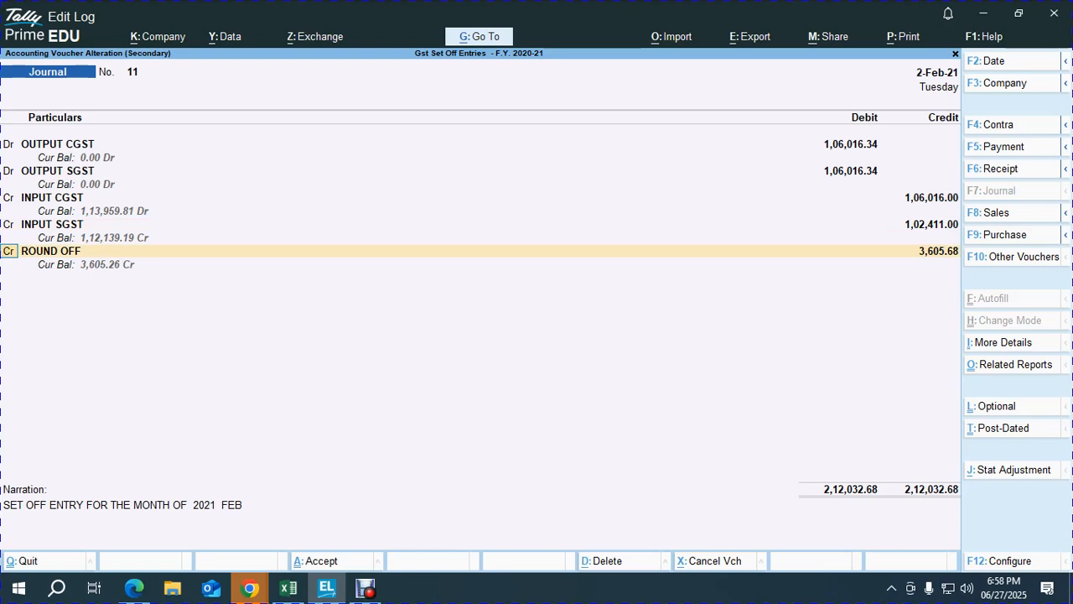
{"action": "key", "text": "alt+Tab"}
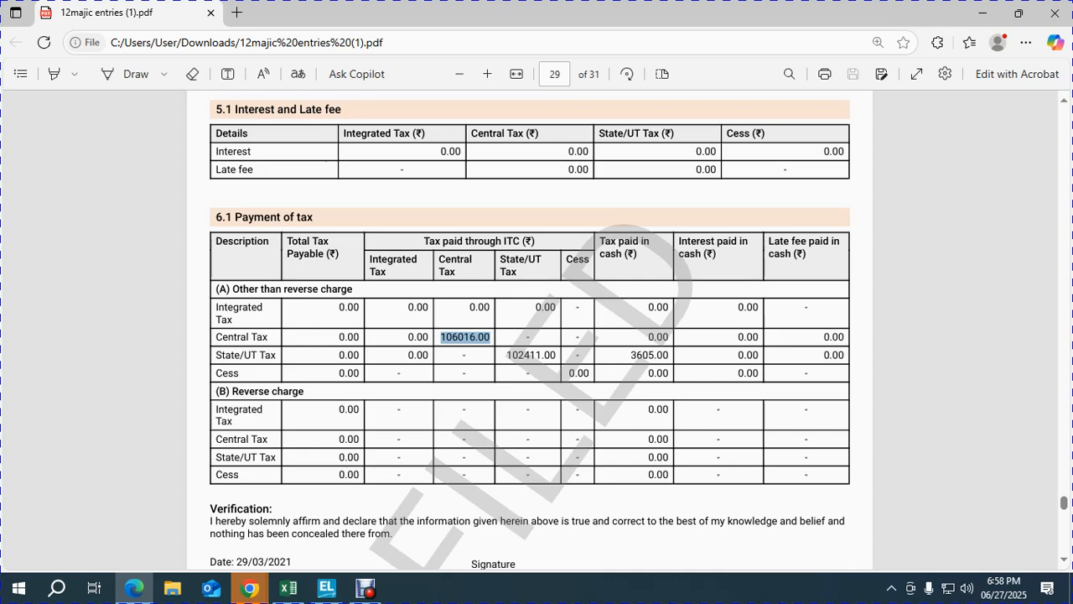
{"action": "key", "text": "alt+Tab"}
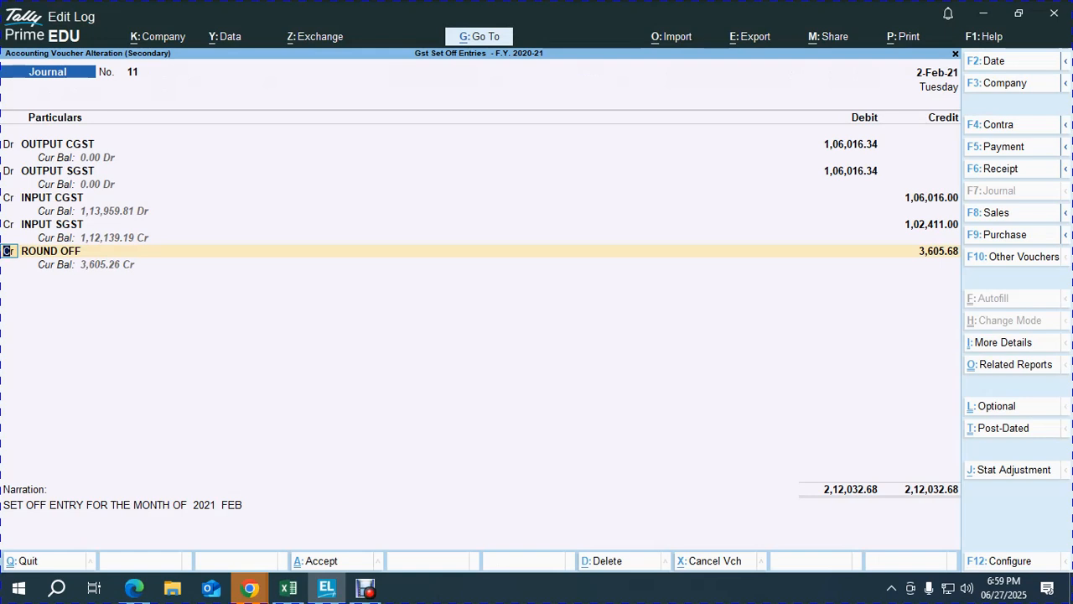
{"action": "key", "text": "Escape"}
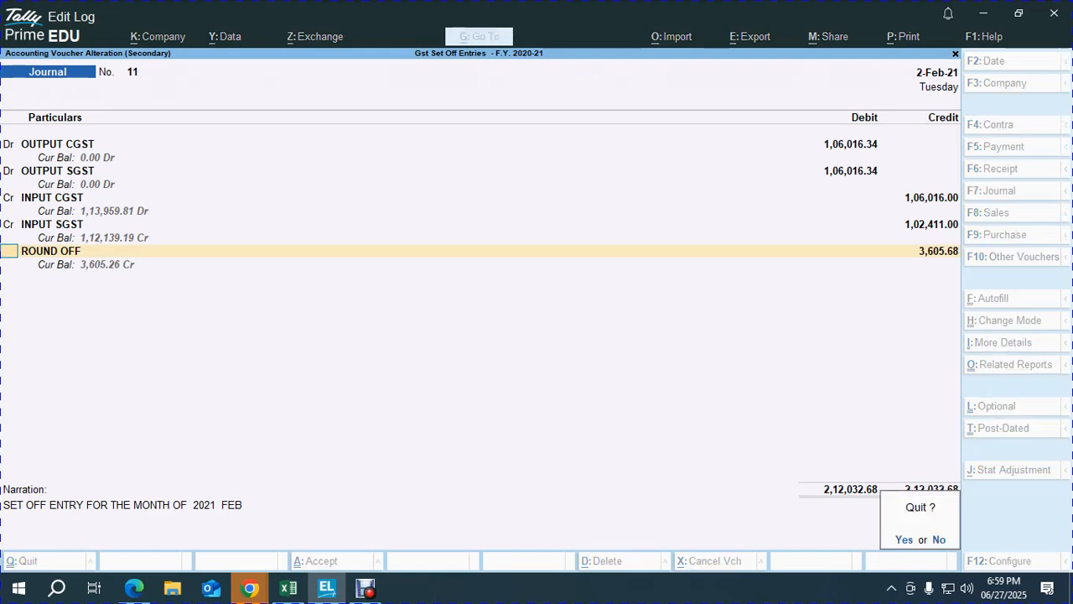
{"action": "key", "text": "y"}
{"action": "key", "text": "Return"}
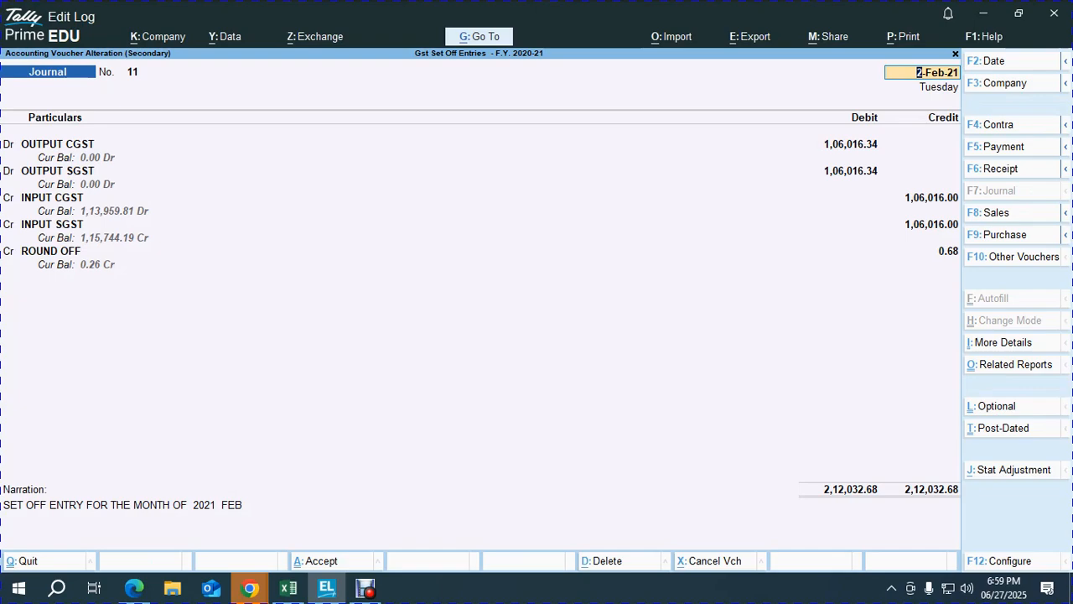
Step: Compare the debit amounts of journal voucher 11 with the outward supply taxes in table 3.1 of the February return
{"action": "key", "text": "alt+Tab"}
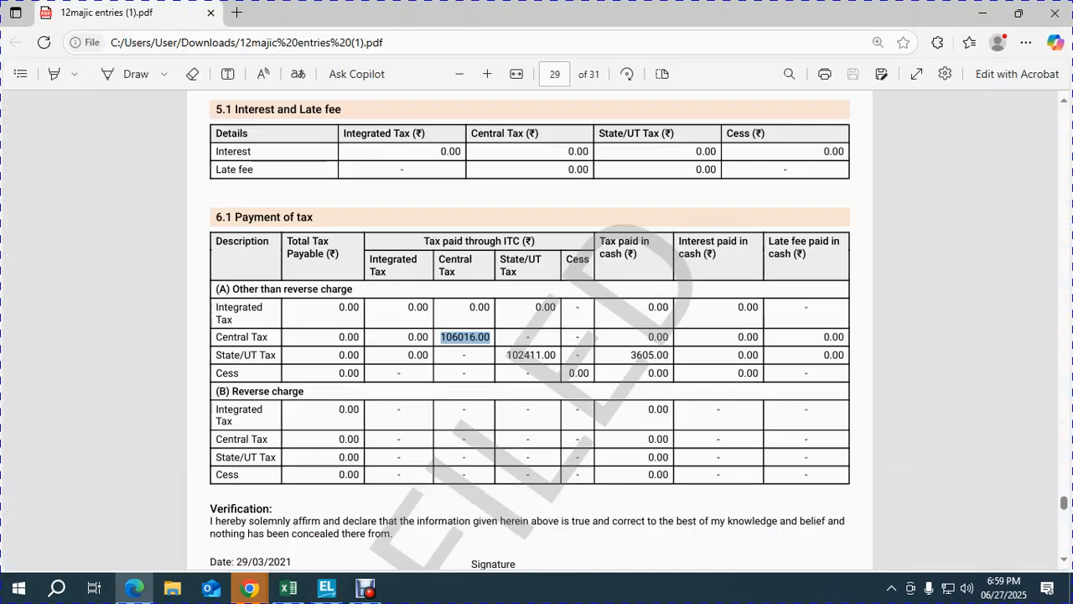
{"action": "scroll", "coordinate": [530, 330], "scroll_direction": "up", "scroll_amount": 15}
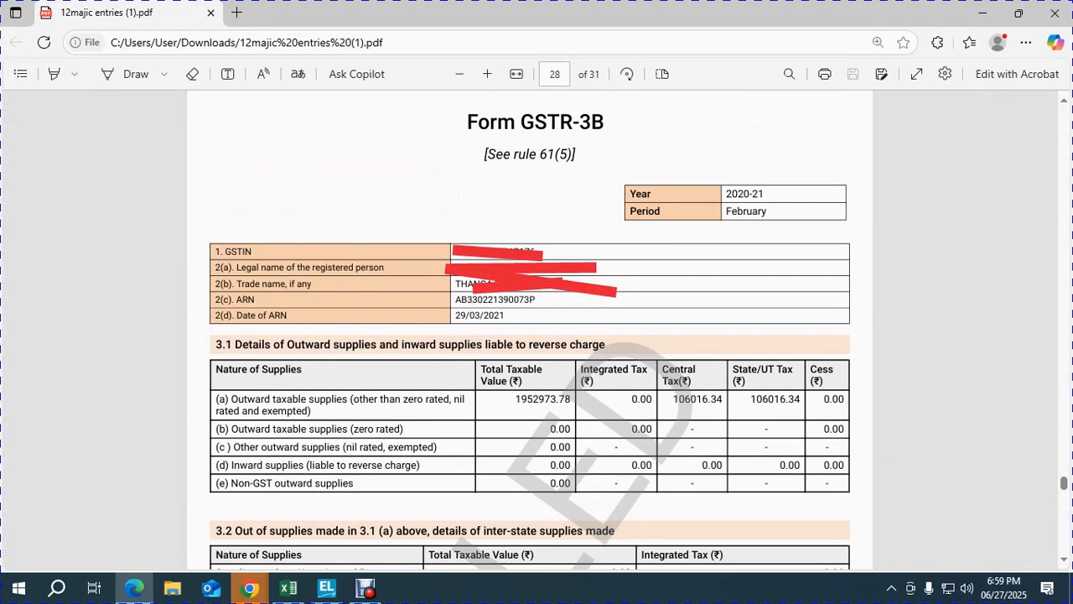
{"action": "key", "text": "alt+Tab"}
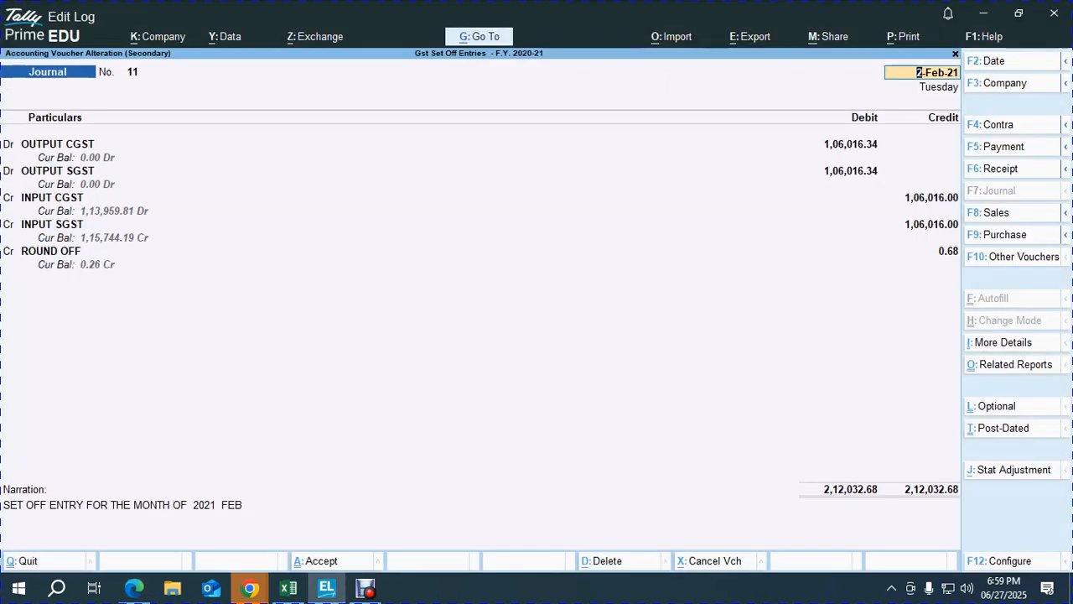
{"action": "key", "text": "alt+Tab"}
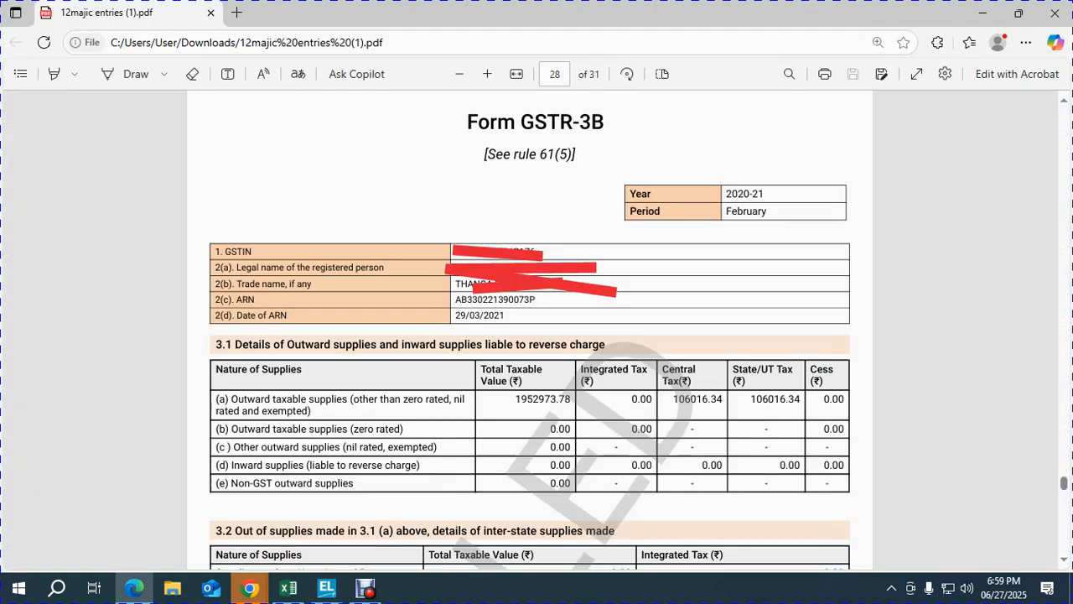
{"action": "key", "text": "alt+Tab"}
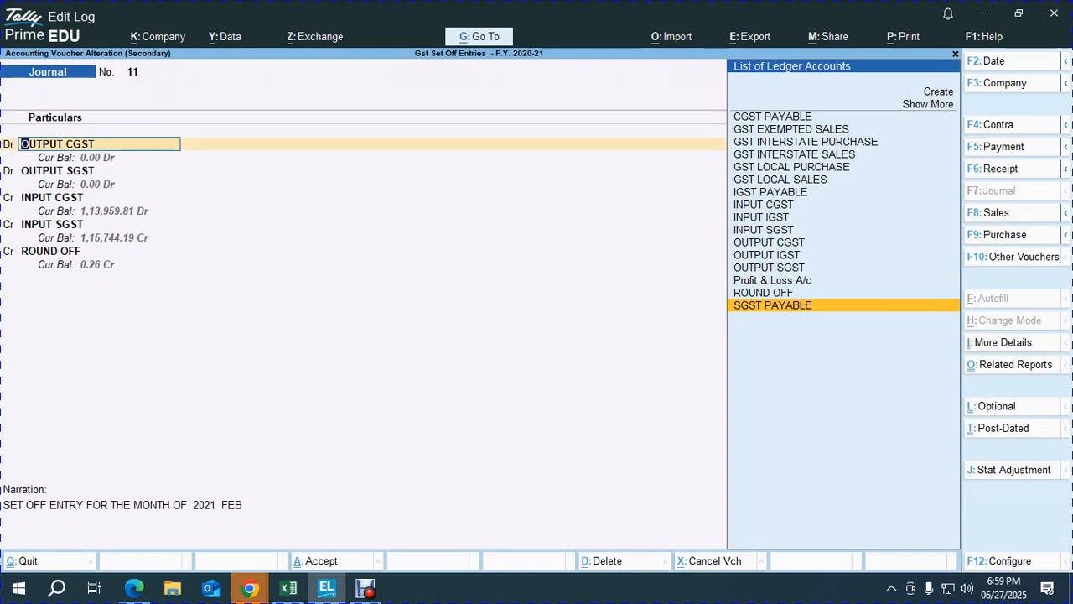
Step: Replace OUTPUT CGST on the first debit line of journal voucher 11 with SGST PAYABLE, keeping the OUTPUT SGST line
{"action": "key", "text": "Return"}
{"action": "key", "text": "Return"}
{"action": "key", "text": "Return"}
{"action": "key", "text": "Return"}
{"action": "key", "text": "Return"}
{"action": "key", "text": "Return"}
{"action": "key", "text": "Return"}
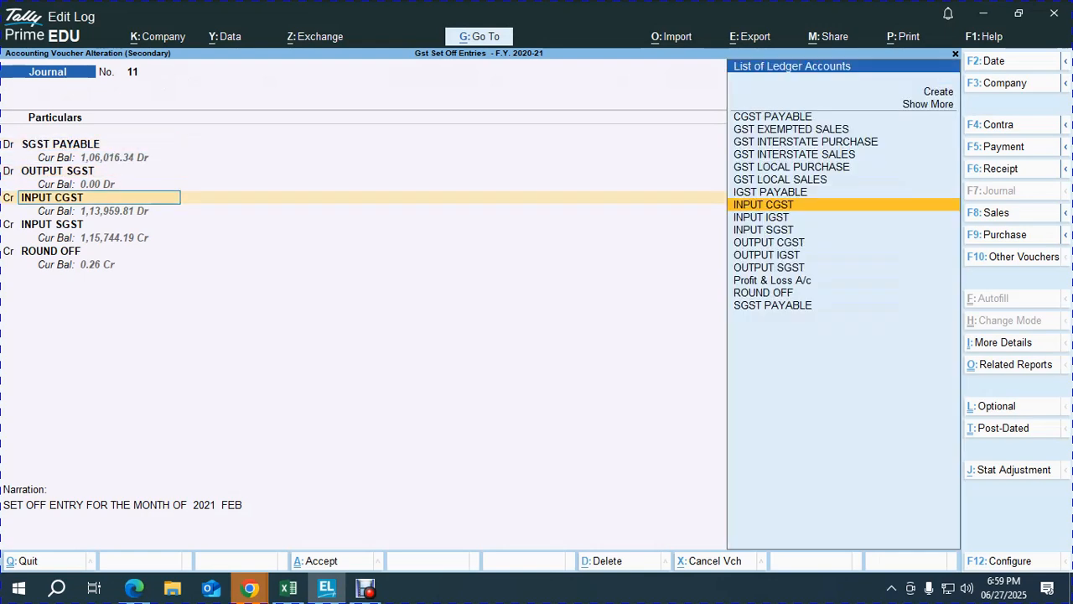
Step: Check the INPUT CGST credit against the Central Tax paid through ITC in table 6.1 of the February return
{"action": "key", "text": "alt+Tab"}
{"action": "scroll", "coordinate": [530, 336], "scroll_direction": "down", "scroll_amount": 15}
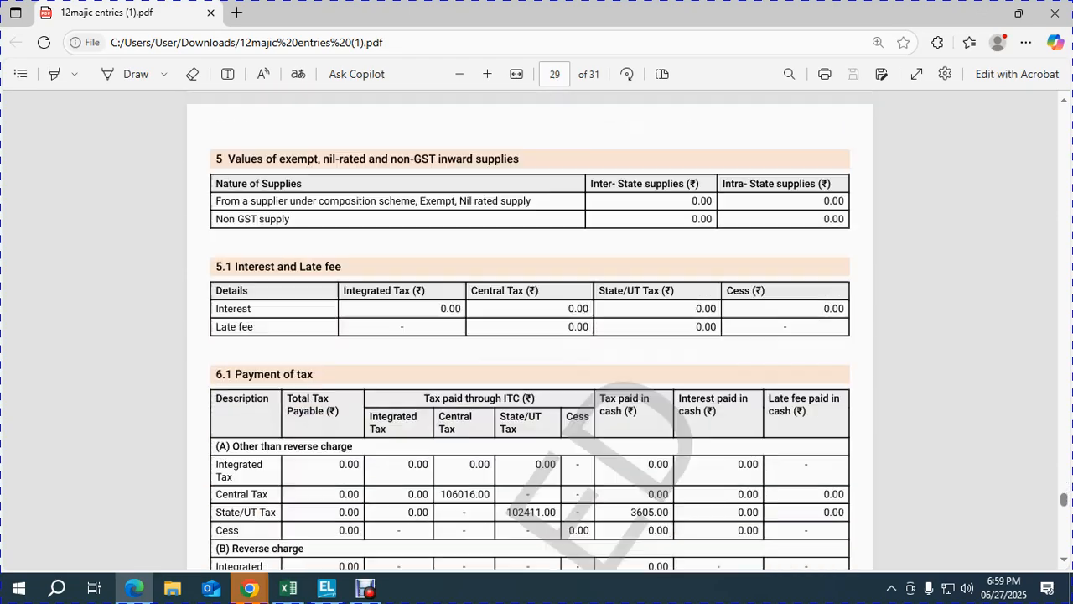
{"action": "scroll", "coordinate": [530, 335], "scroll_direction": "down", "scroll_amount": 5}
{"action": "scroll", "coordinate": [530, 336], "scroll_direction": "up", "scroll_amount": 8}
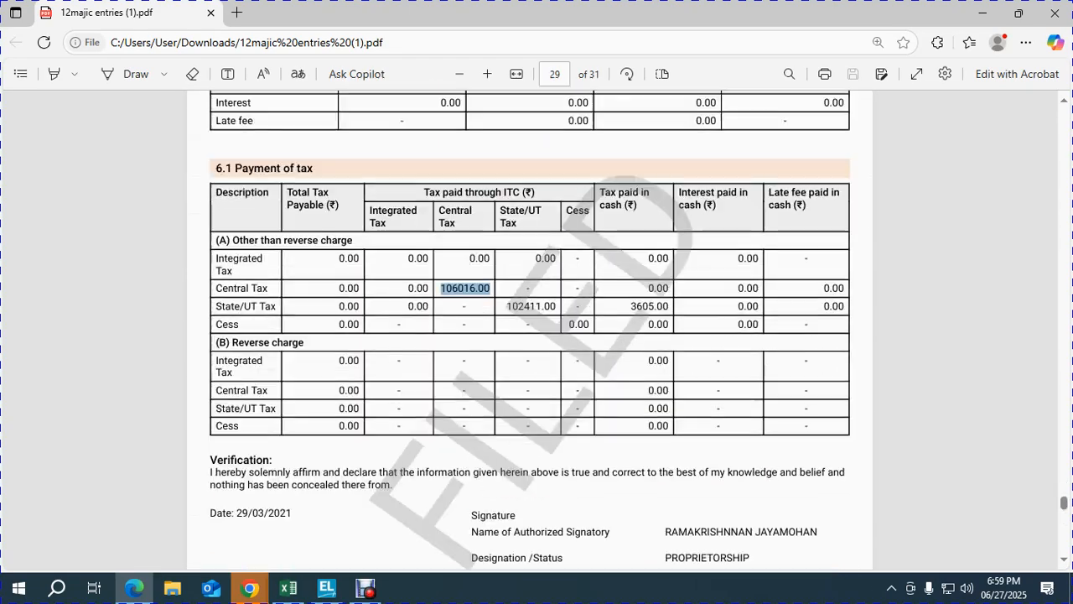
{"action": "key", "text": "alt+Tab"}
{"action": "key", "text": "alt+Tab"}
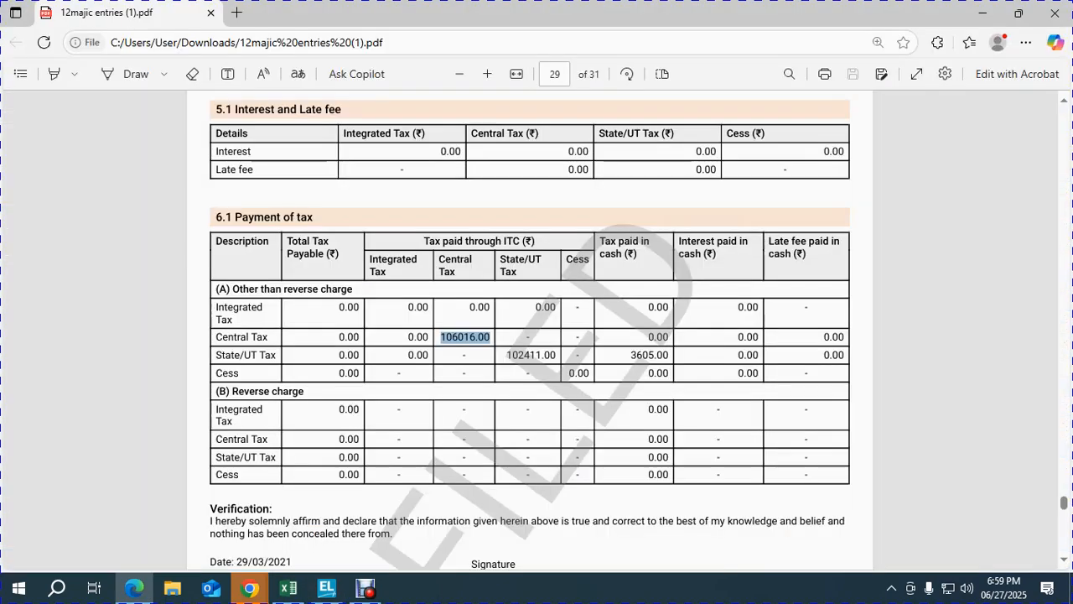
{"action": "key", "text": "alt+Tab"}
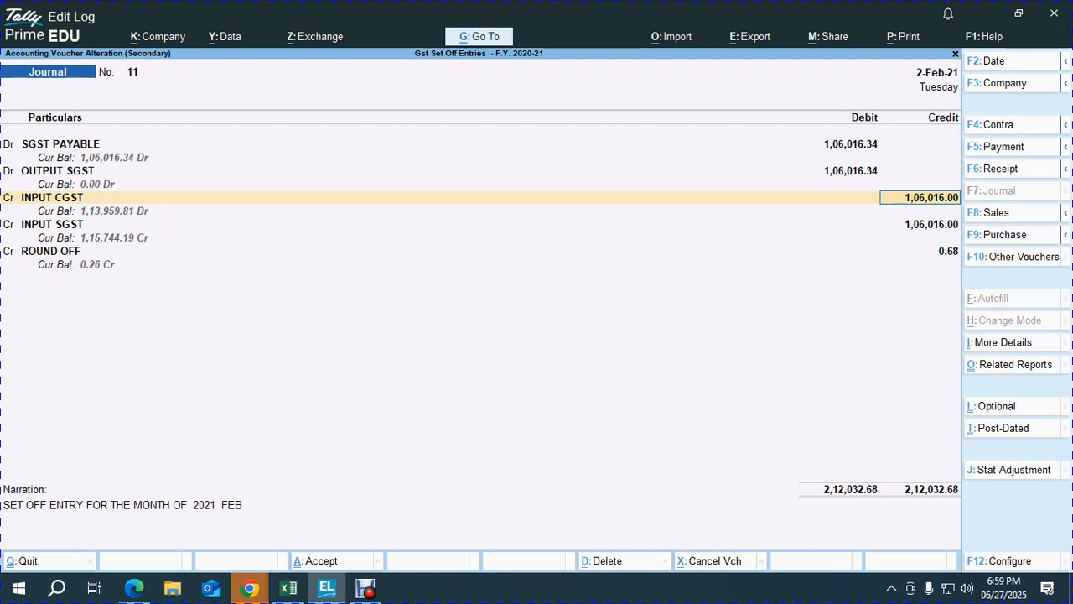
Step: Set the INPUT SGST credit to 1,02,411.00, matching the State/UT Tax paid through ITC in table 6.1
{"action": "key", "text": "Return"}
{"action": "key", "text": "Return"}
{"action": "key", "text": "Return"}
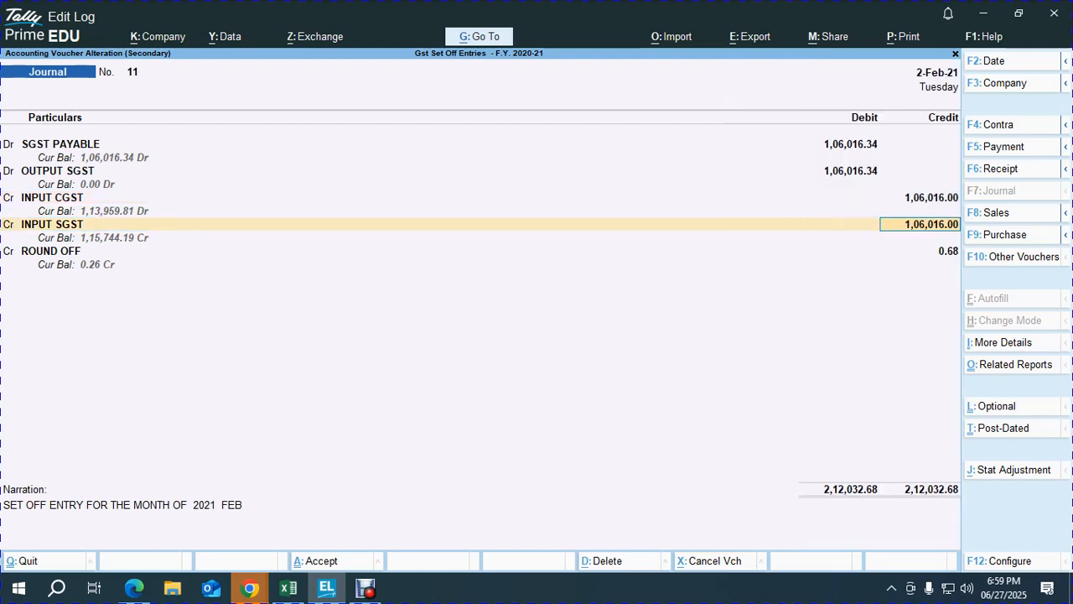
{"action": "type", "text": "102"}
{"action": "key", "text": "alt+Tab"}
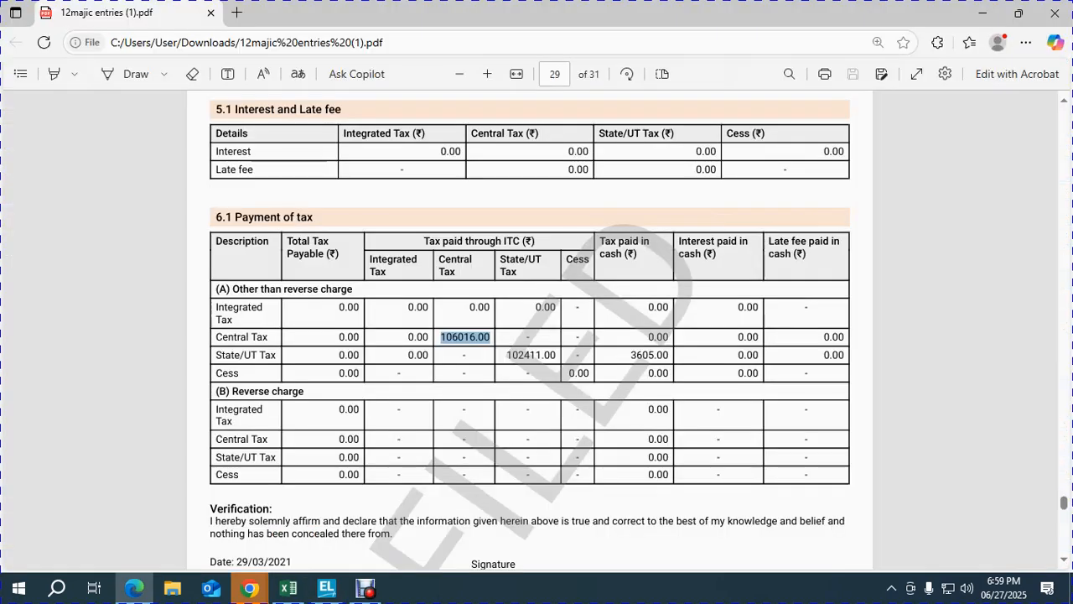
{"action": "key", "text": "alt+Tab"}
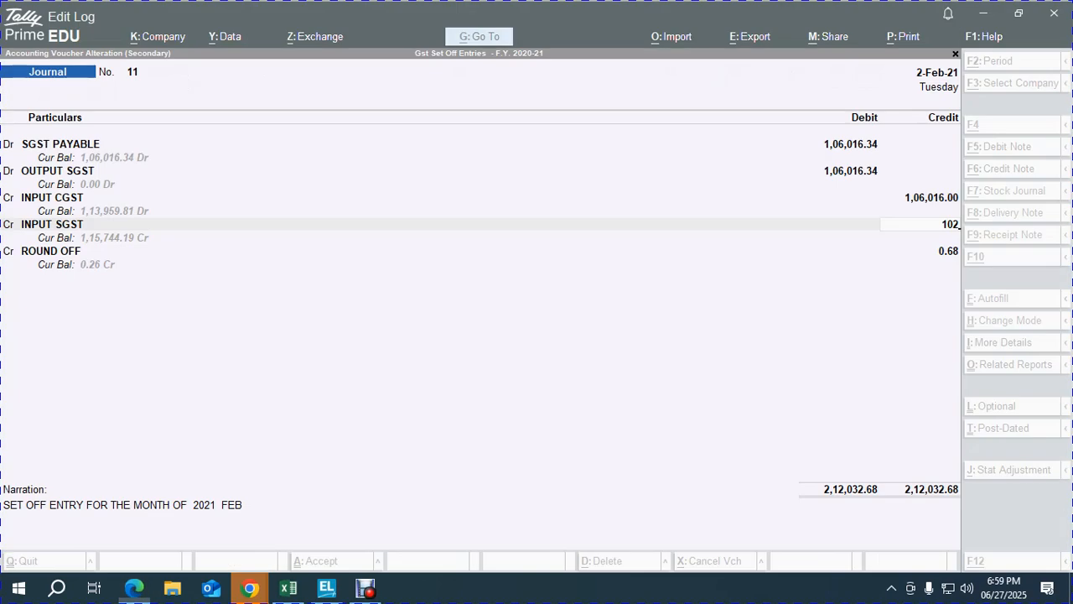
{"action": "type", "text": "411"}
{"action": "key", "text": "Return"}
{"action": "key", "text": "Return"}
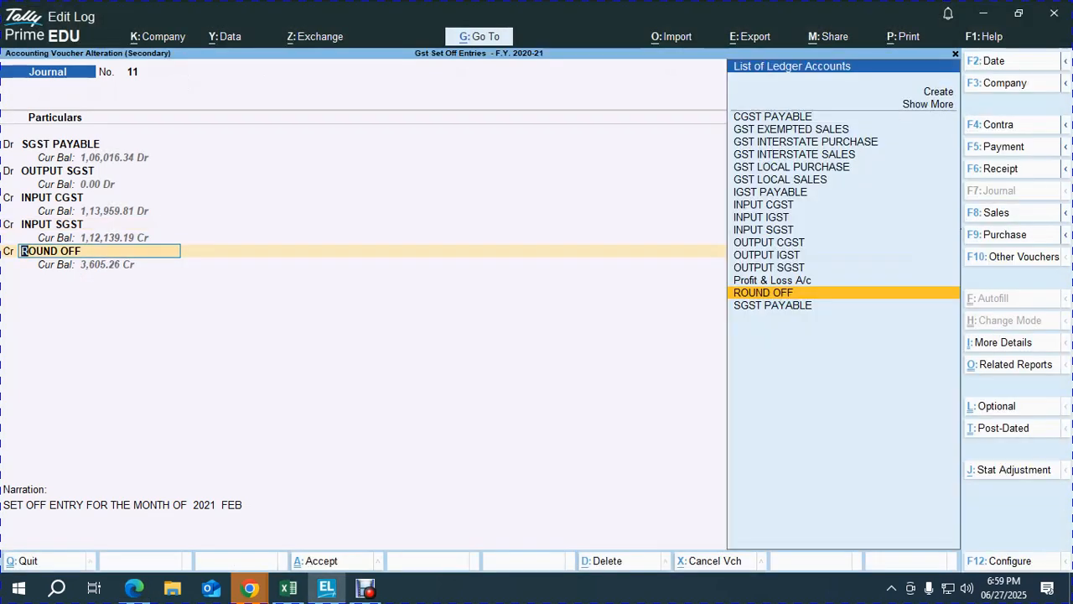
Step: Replace the ROUND OFF line with an SGST PAYABLE credit of 3,605.00, the State/UT Tax paid in cash in table 6.1
{"action": "key", "text": "alt+Tab"}
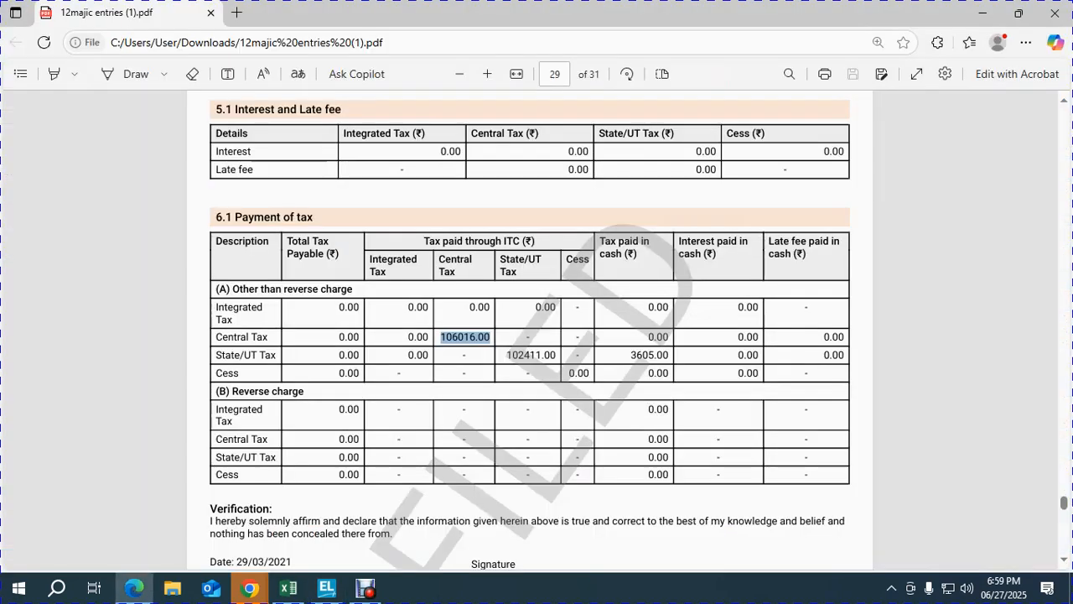
{"action": "key", "text": "alt+Tab"}
{"action": "type", "text": "SGS"}
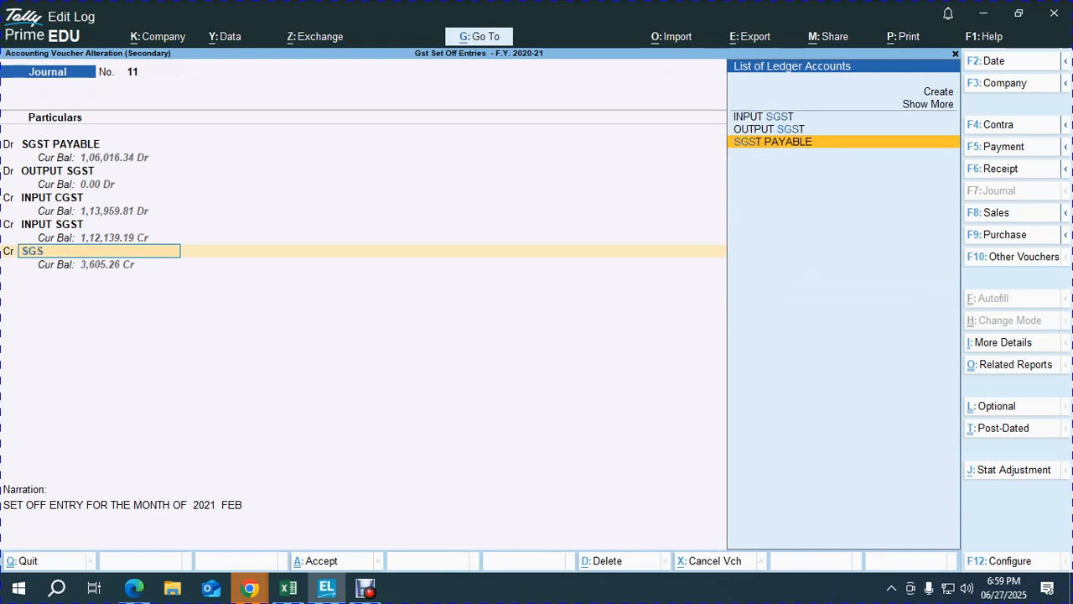
{"action": "key", "text": "Return"}
{"action": "key", "text": "alt+Tab"}
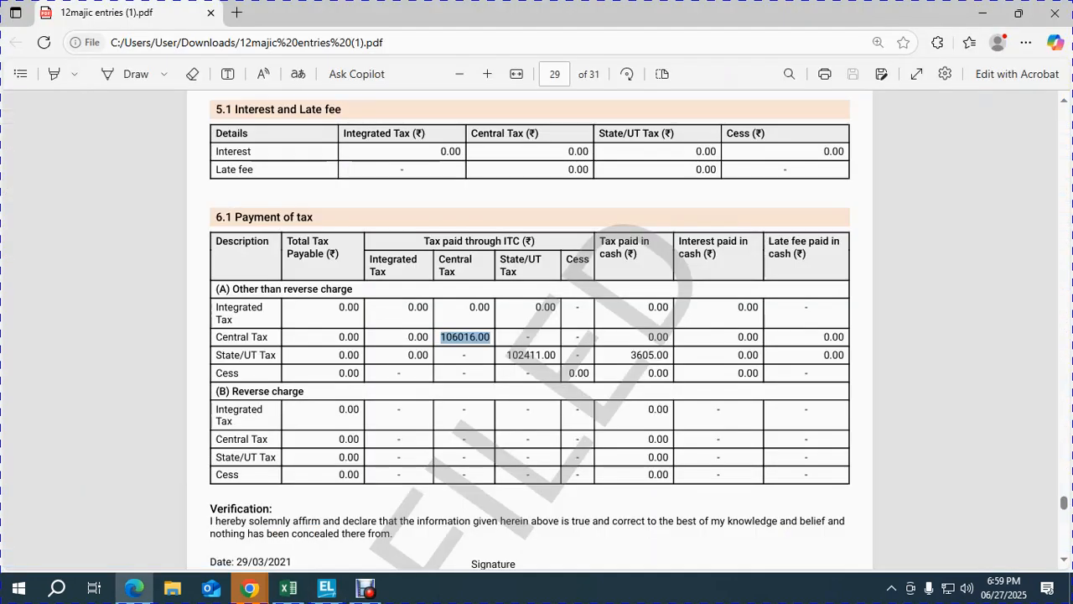
{"action": "key", "text": "alt+Tab"}
{"action": "type", "text": "3605"}
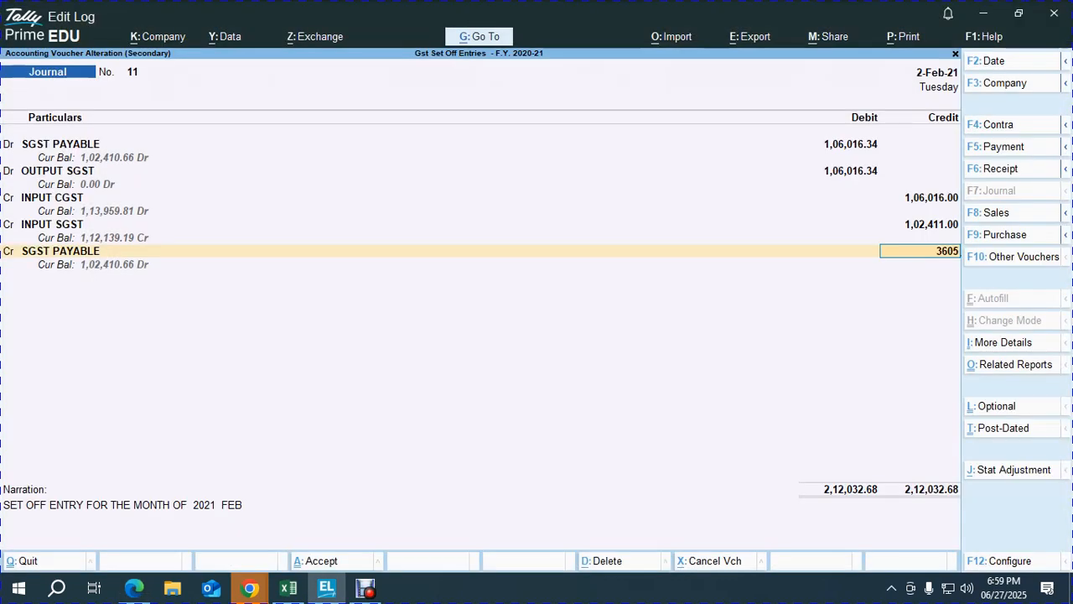
{"action": "key", "text": "Return"}
Step: Credit the remaining 0.68 to ROUND OFF on a new line and save the altered journal voucher
{"action": "key", "text": "Return"}
{"action": "key", "text": "Return"}
{"action": "key", "text": "BackSpace"}
{"action": "type", "text": "ROU"}
{"action": "key", "text": "Return"}
{"action": "key", "text": "Return"}
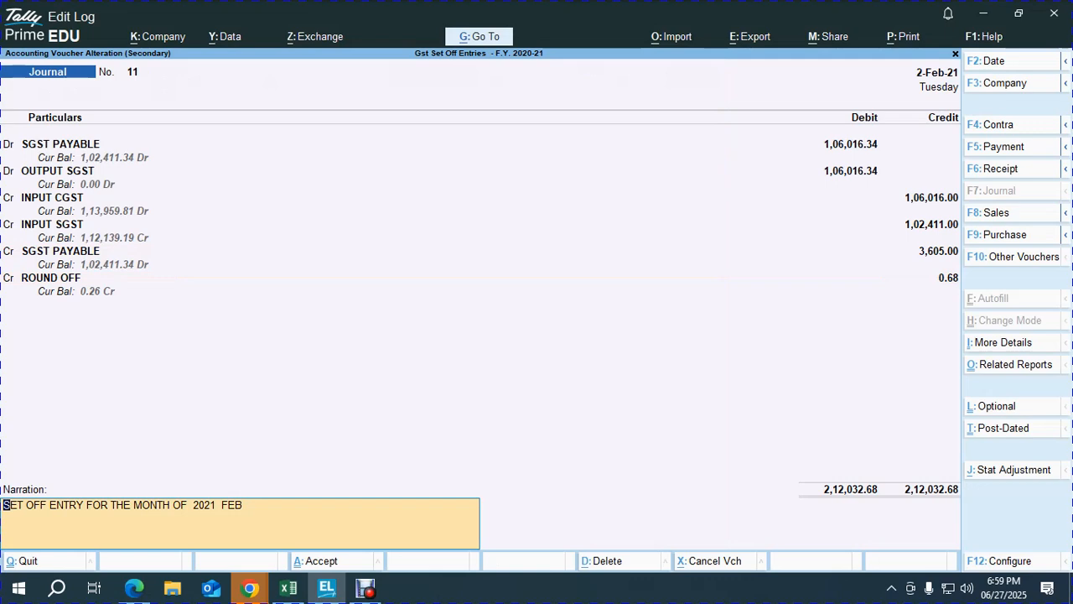
{"action": "key", "text": "Return"}
{"action": "key", "text": "Return"}
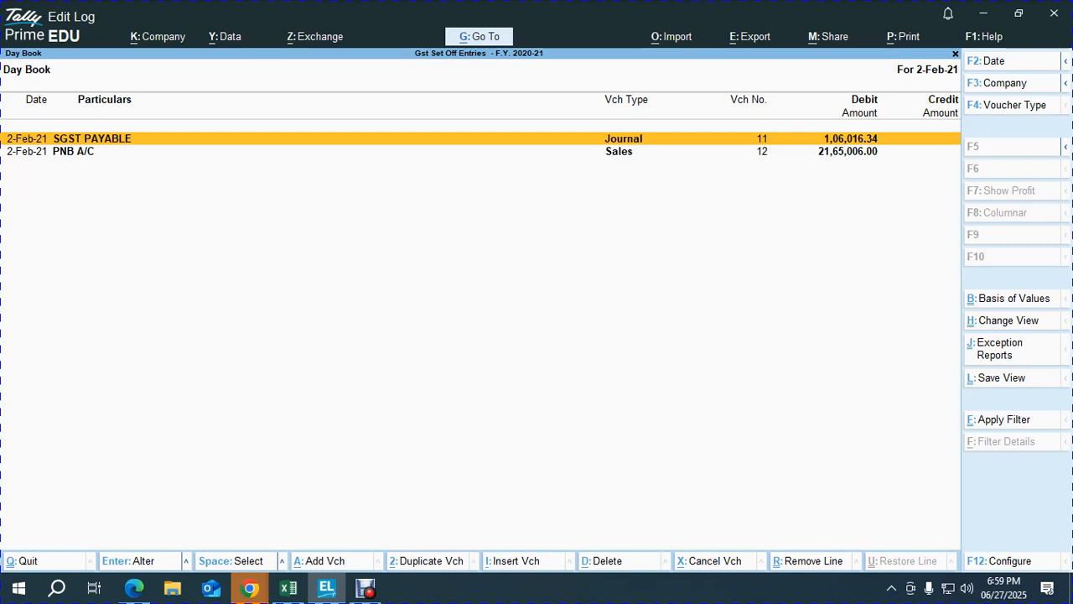
Step: Leave the Day Book, start a new voucher and set its date to 1-Mar-21
{"action": "key", "text": "Escape"}
{"action": "key", "text": "Escape"}
{"action": "key", "text": "Escape"}
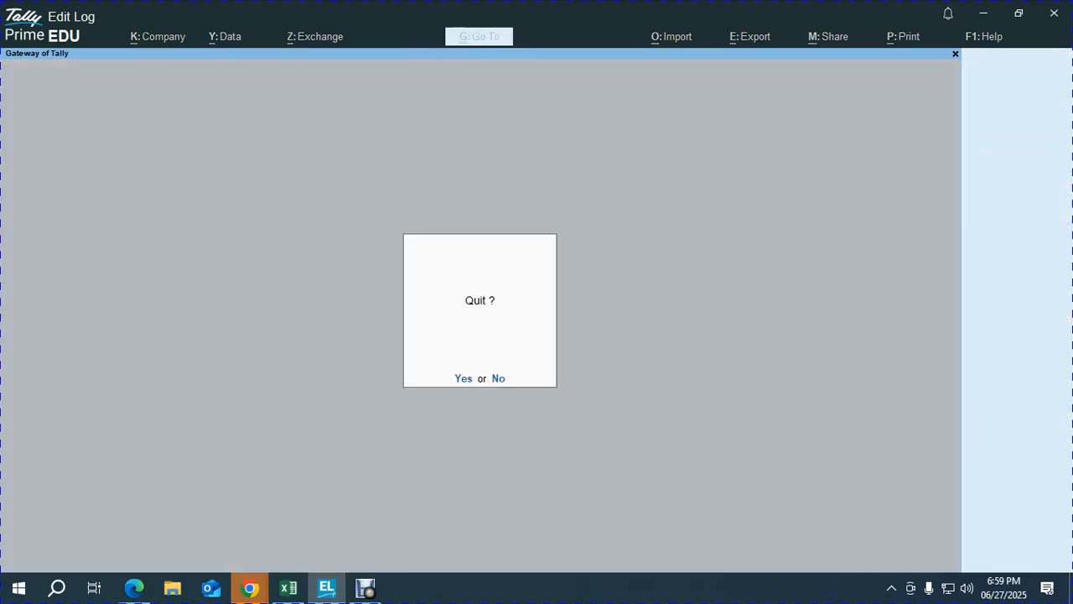
{"action": "key", "text": "Escape"}
{"action": "key", "text": "v"}
{"action": "key", "text": "F7"}
{"action": "key", "text": "F1"}
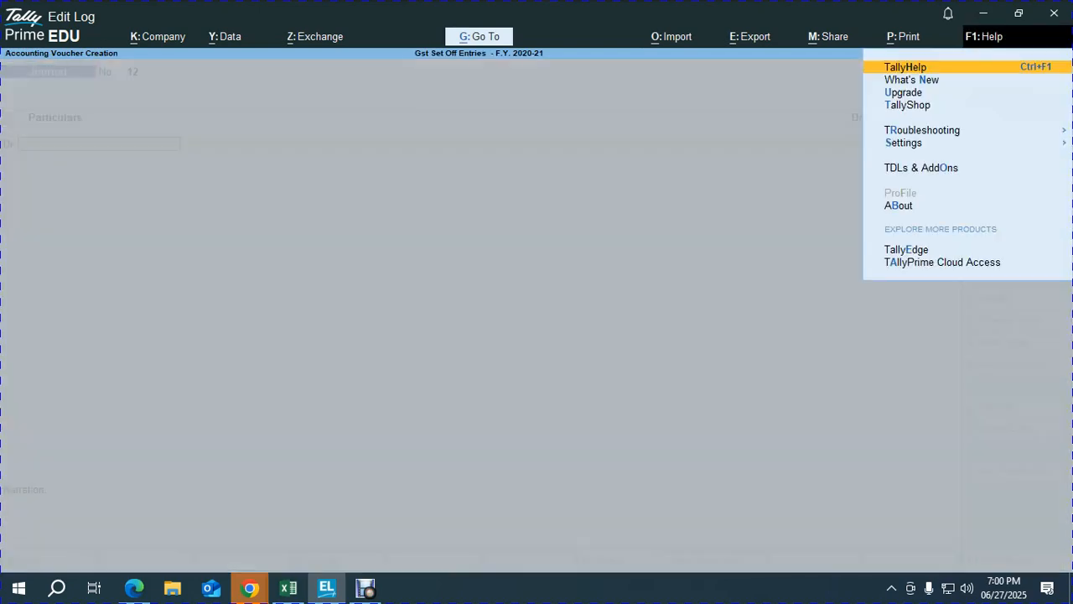
{"action": "key", "text": "Escape"}
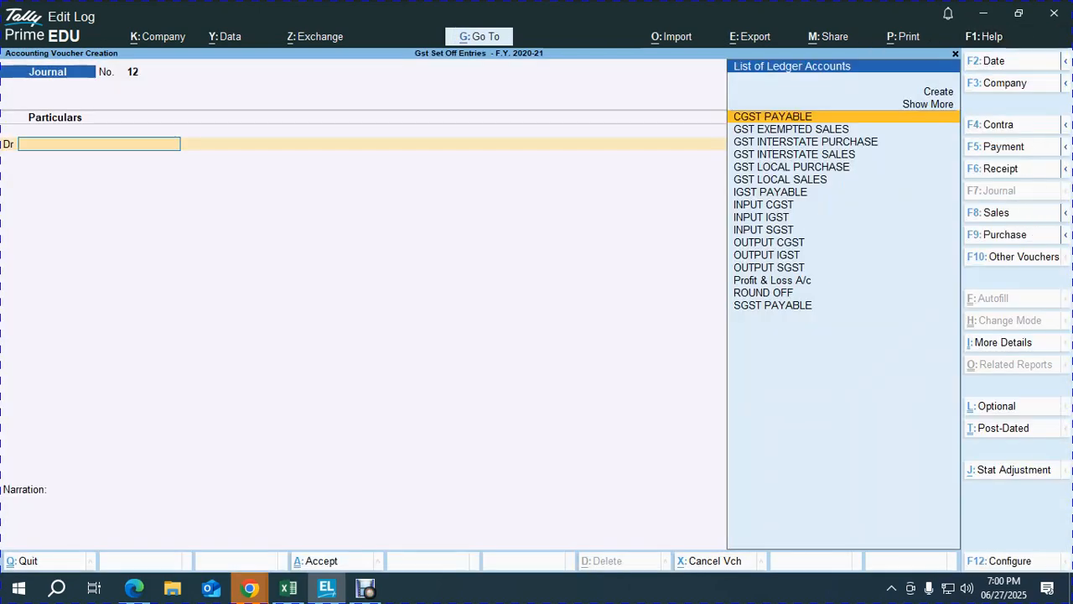
{"action": "key", "text": "F2"}
{"action": "type", "text": "1-2"}
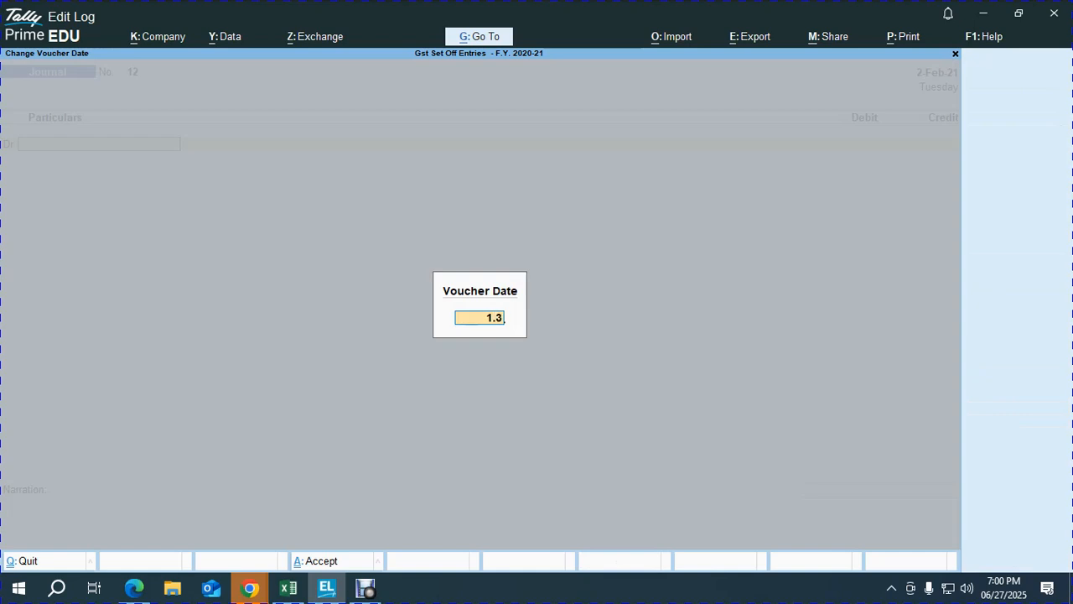
{"action": "key", "text": "Return"}
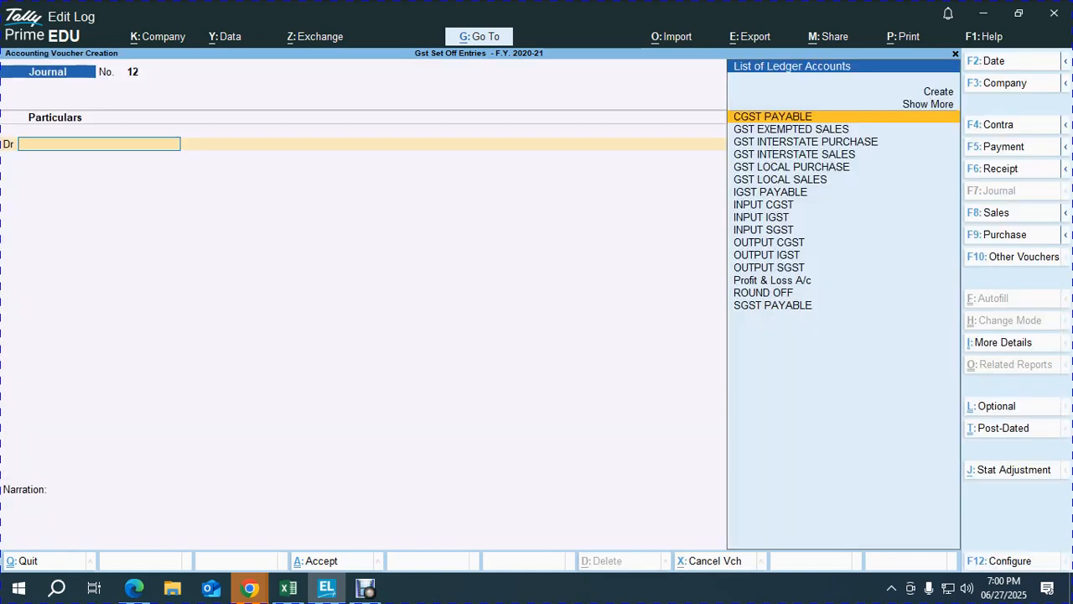
{"action": "key", "text": "F5"}
{"action": "type", "text": "p"}
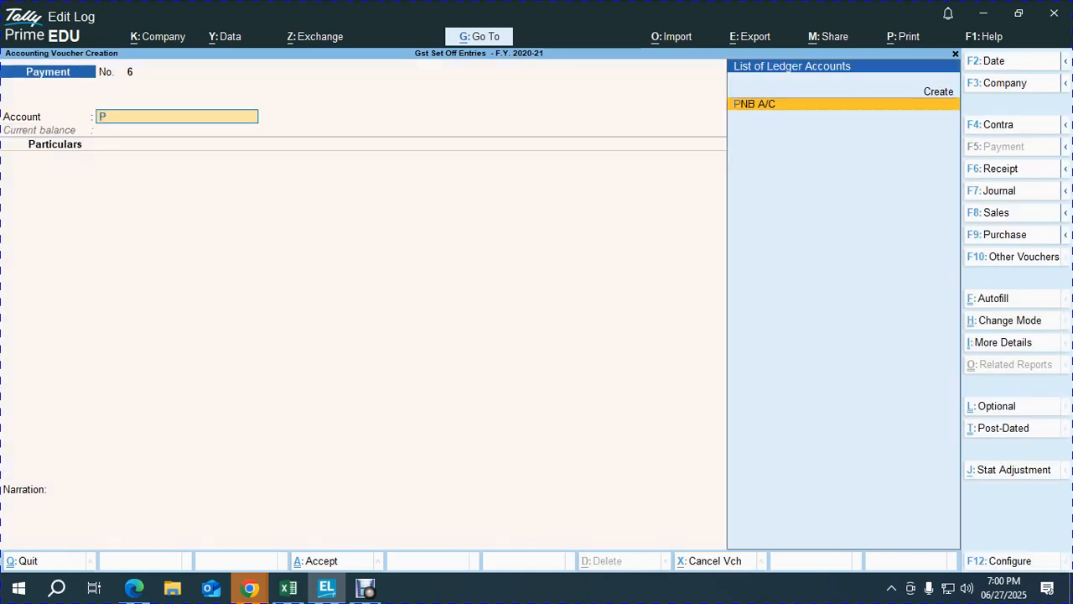
{"action": "key", "text": "Return"}
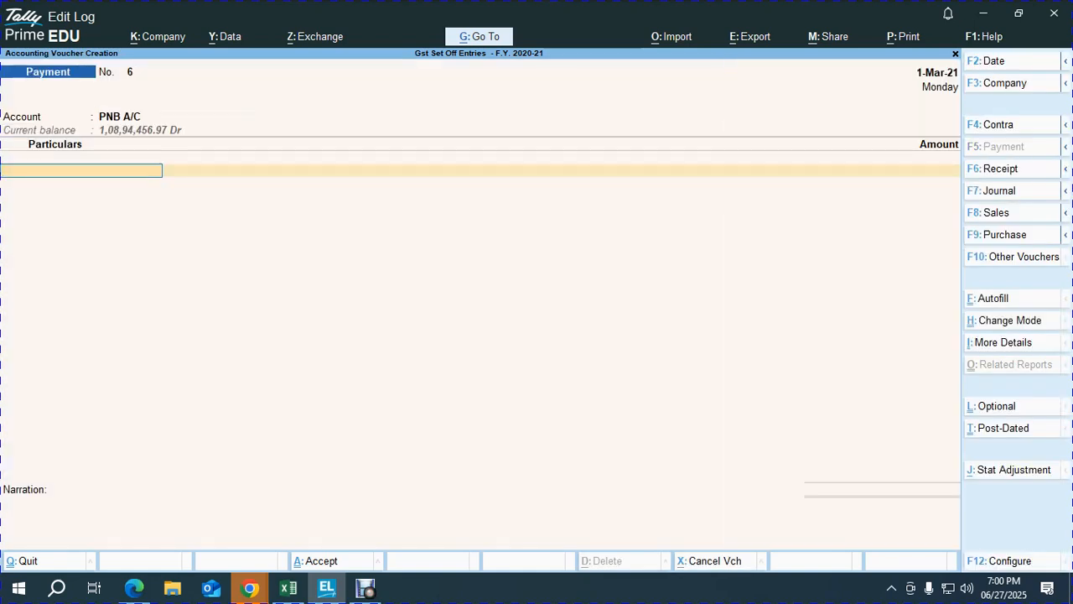
{"action": "type", "text": "sgst"}
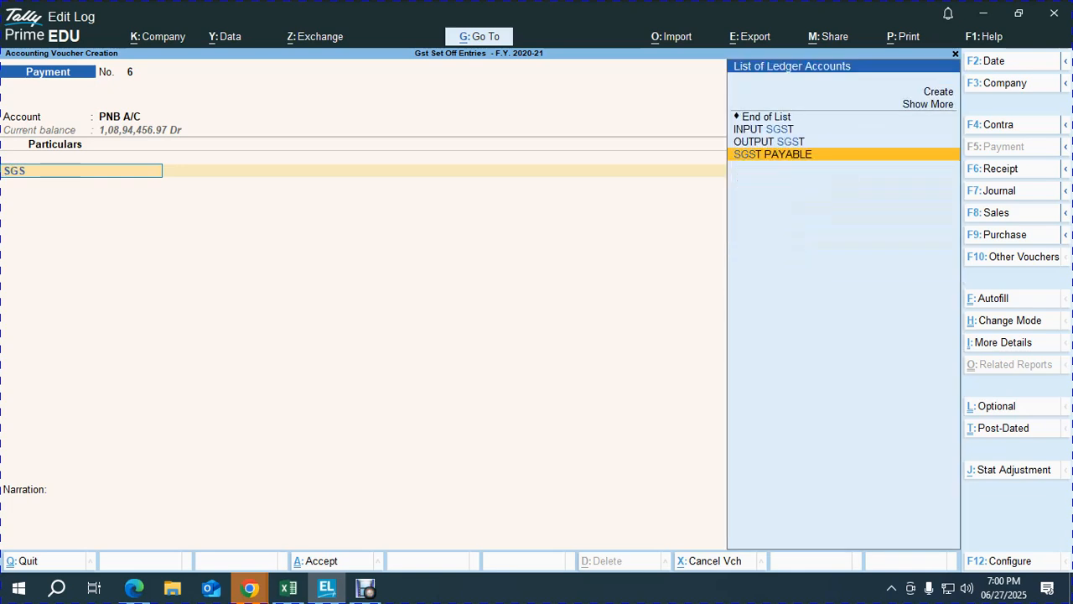
{"action": "key", "text": "Return"}
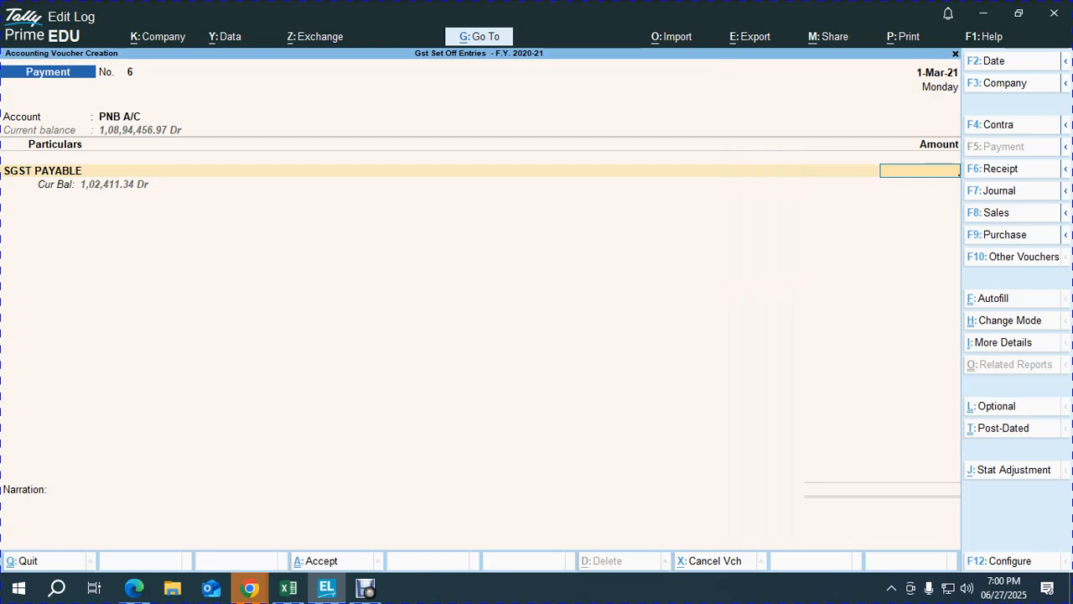
{"action": "key", "text": "Escape"}
{"action": "key", "text": "y"}
Step: Open the SGST PAYABLE ledger vouchers for the period 1-Apr-20 to 2-Mar-21
{"action": "type", "text": "da"}
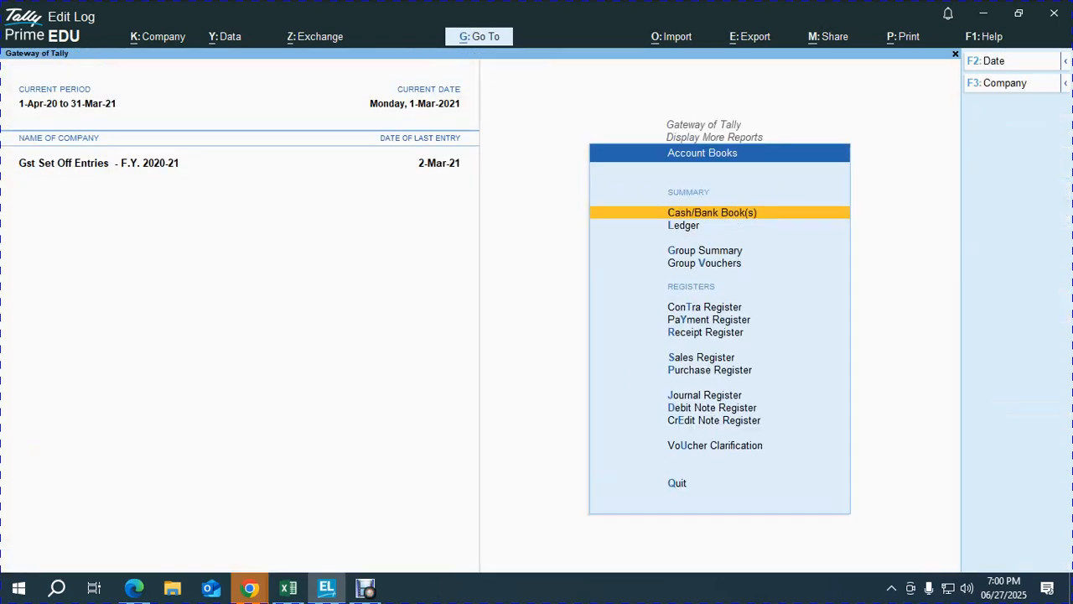
{"action": "type", "text": "l"}
{"action": "type", "text": "SG"}
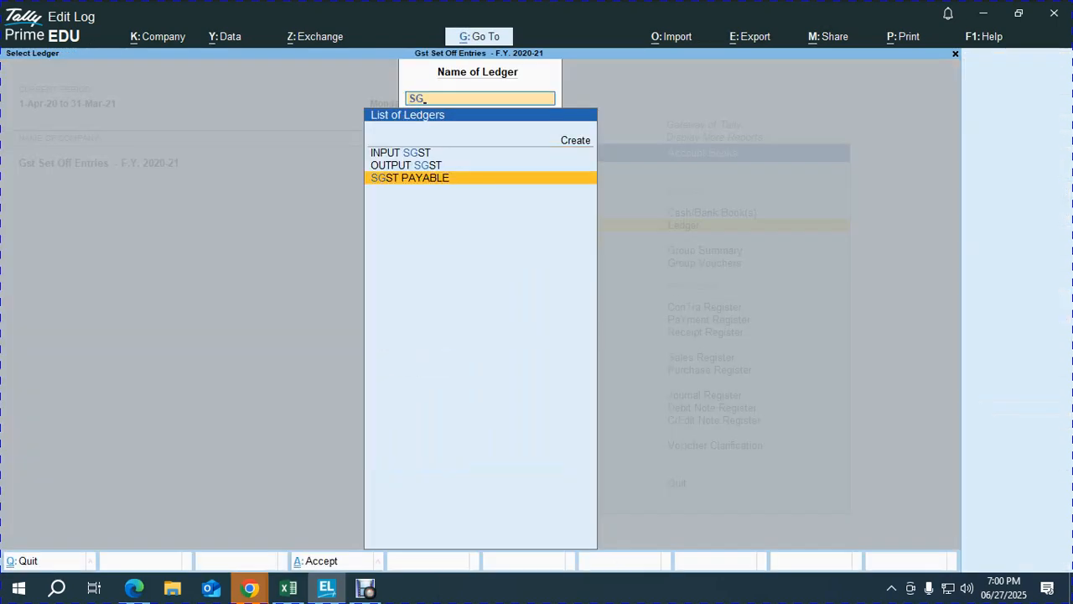
{"action": "key", "text": "Return"}
{"action": "key", "text": "alt+F2"}
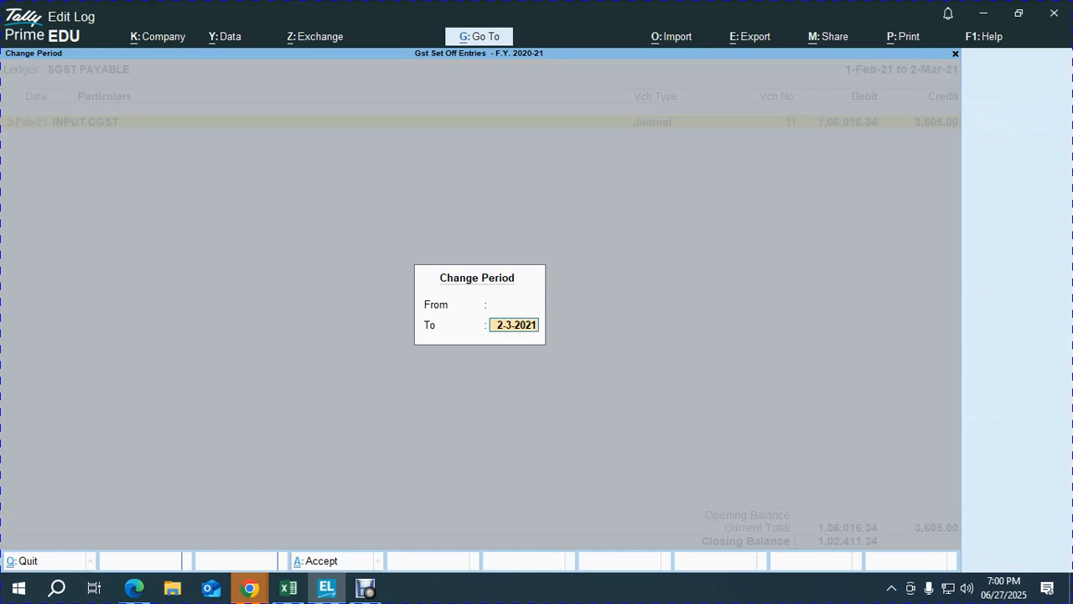
{"action": "key", "text": "Return"}
{"action": "key", "text": "Down"}
{"action": "key", "text": "Down"}
{"action": "key", "text": "Down"}
{"action": "key", "text": "Down"}
{"action": "key", "text": "Down"}
{"action": "key", "text": "Down"}
{"action": "key", "text": "Down"}
{"action": "key", "text": "Down"}
{"action": "key", "text": "Down"}
{"action": "key", "text": "Down"}
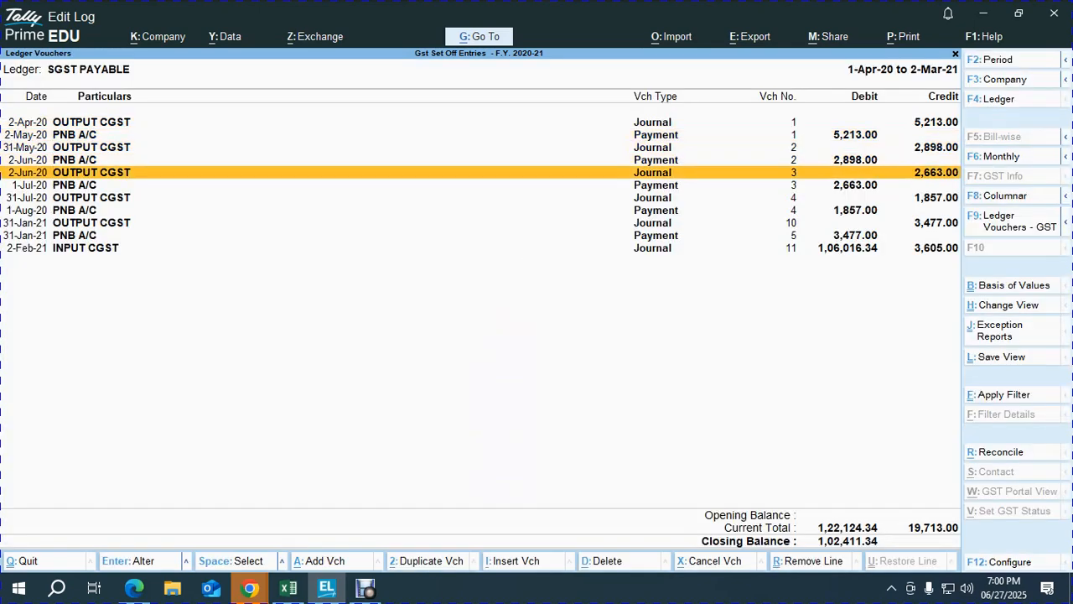
Step: In the 2-Feb-21 journal, replace the first debit ledger, SGST PAYABLE, with OUTPUT CGST and save the voucher
{"action": "key", "text": "Return"}
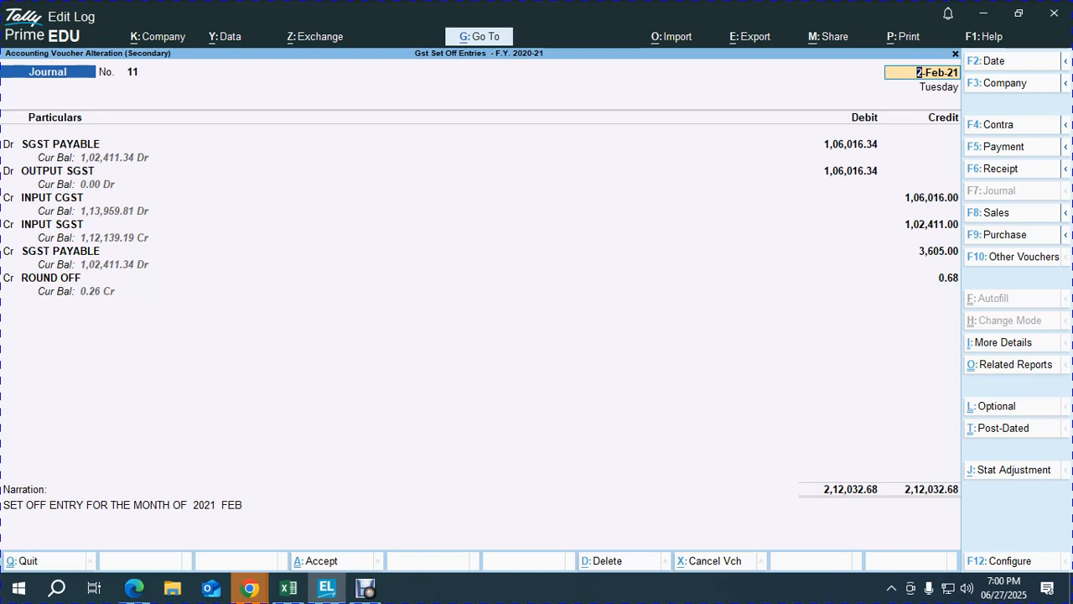
{"action": "key", "text": "Return"}
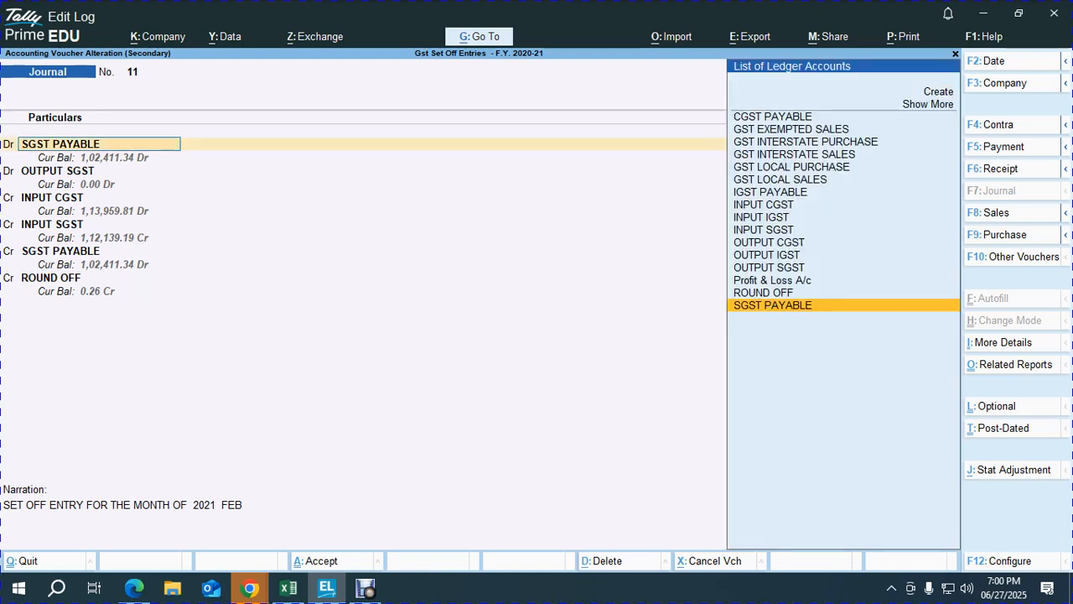
{"action": "type", "text": "OUT"}
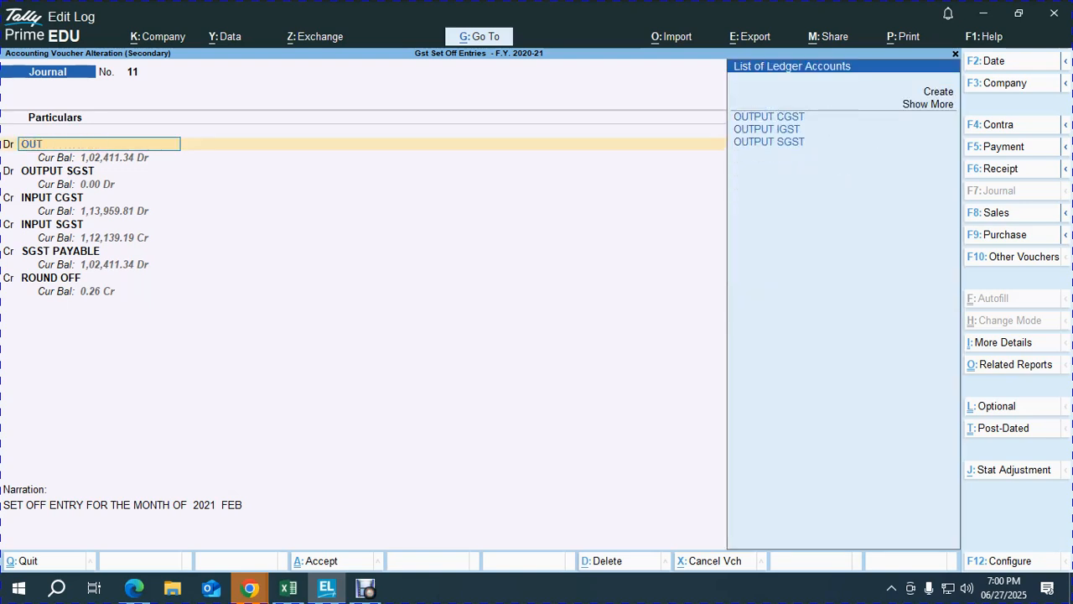
{"action": "key", "text": "Return"}
{"action": "key", "text": "Return"}
{"action": "key", "text": "Return"}
{"action": "key", "text": "Return"}
{"action": "key", "text": "Return"}
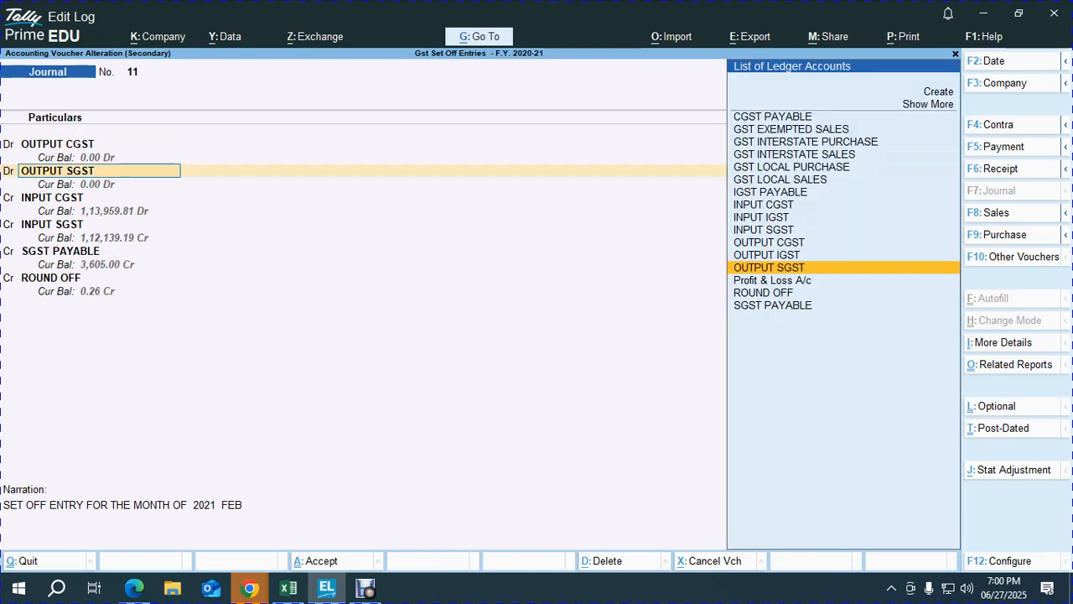
{"action": "key", "text": "Return"}
{"action": "key", "text": "Return"}
{"action": "key", "text": "Return"}
{"action": "key", "text": "Return"}
{"action": "key", "text": "Return"}
{"action": "key", "text": "Return"}
{"action": "key", "text": "Return"}
{"action": "key", "text": "Return"}
{"action": "key", "text": "Return"}
{"action": "key", "text": "Return"}
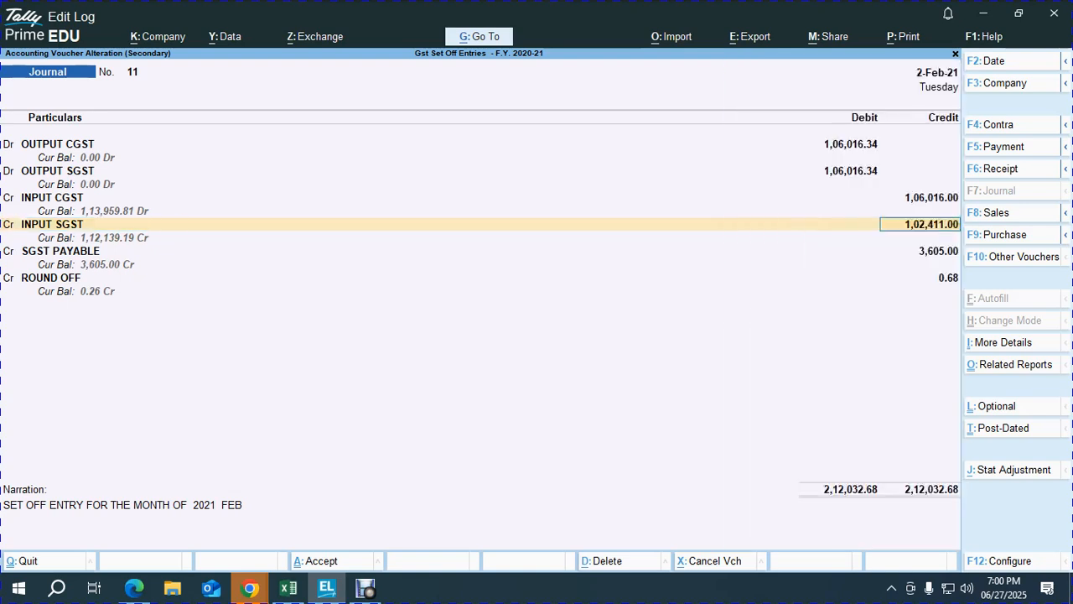
{"action": "key", "text": "Return"}
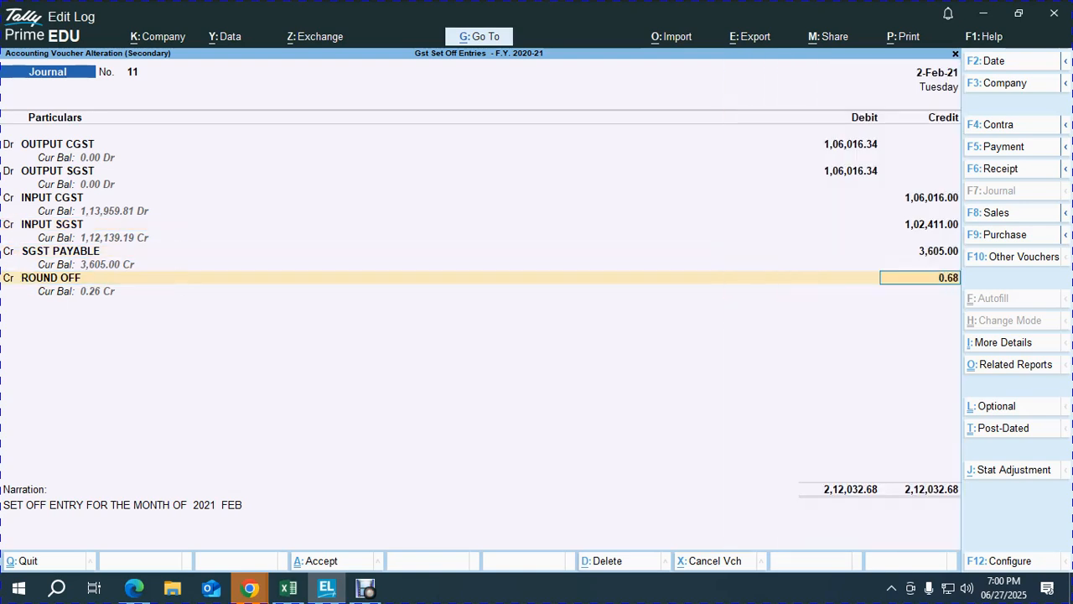
{"action": "key", "text": "Return"}
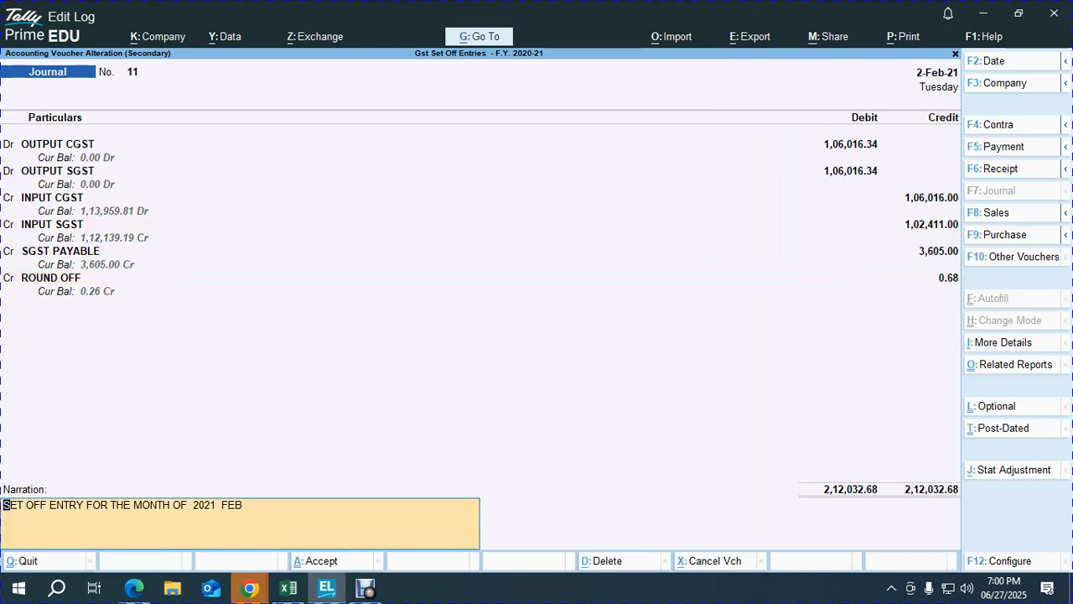
{"action": "key", "text": "Return"}
{"action": "key", "text": "Return"}
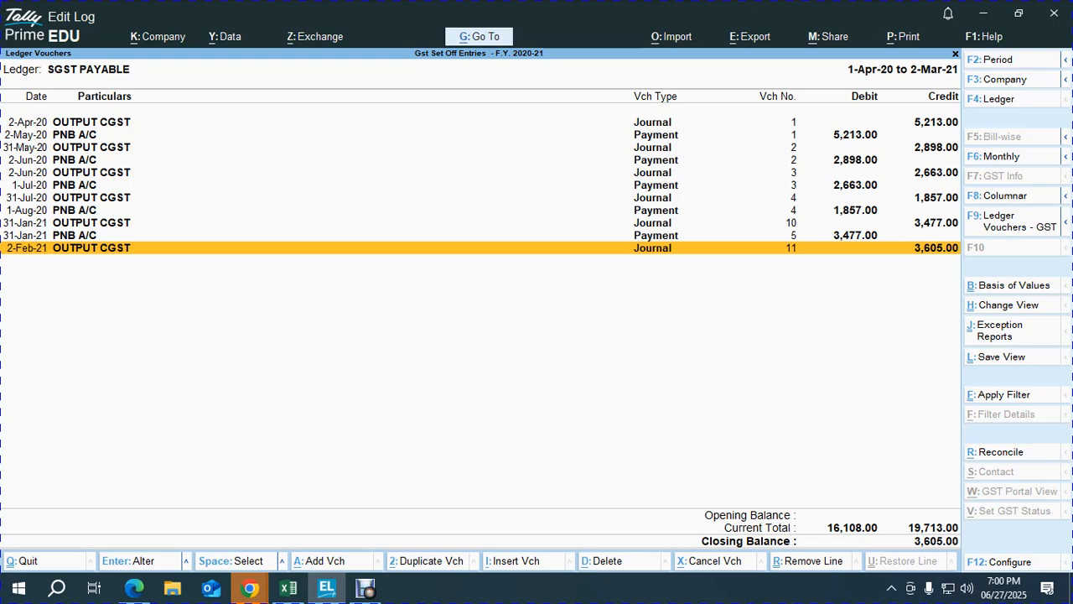
Step: Reopen the 2-Feb-21 journal, compare its amounts with table 6.1 in the returns PDF and accept the voucher
{"action": "key", "text": "Up"}
{"action": "key", "text": "Down"}
{"action": "key", "text": "Return"}
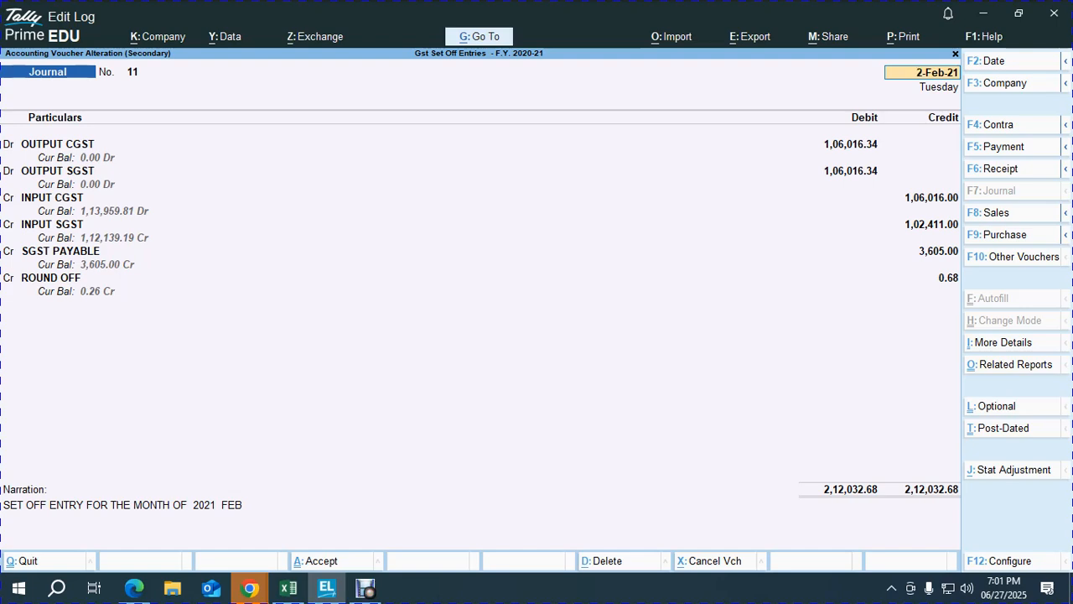
{"action": "key", "text": "alt+Tab"}
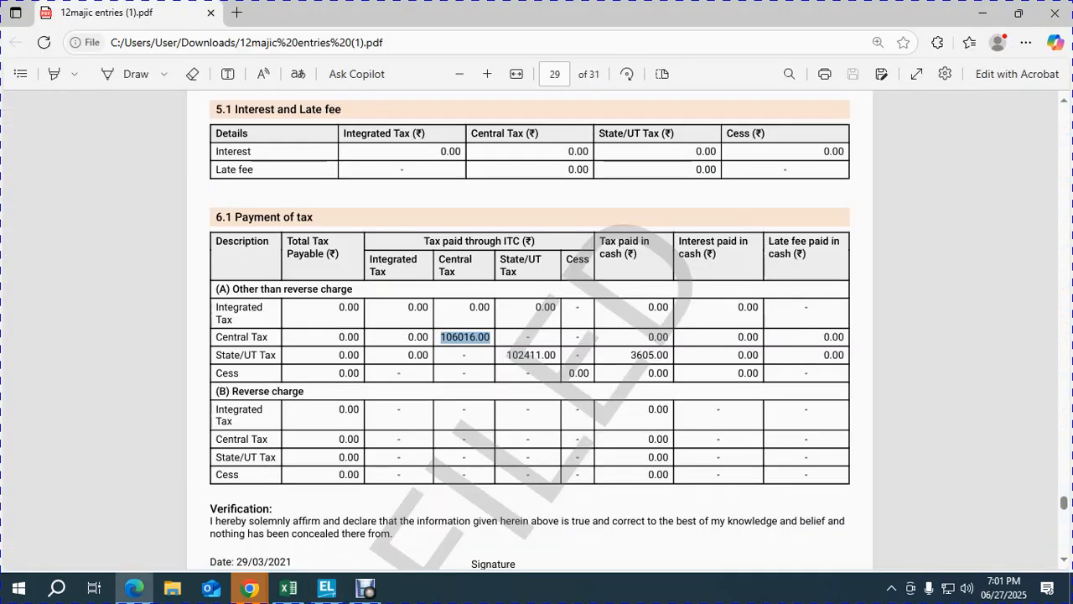
{"action": "key", "text": "alt+Tab"}
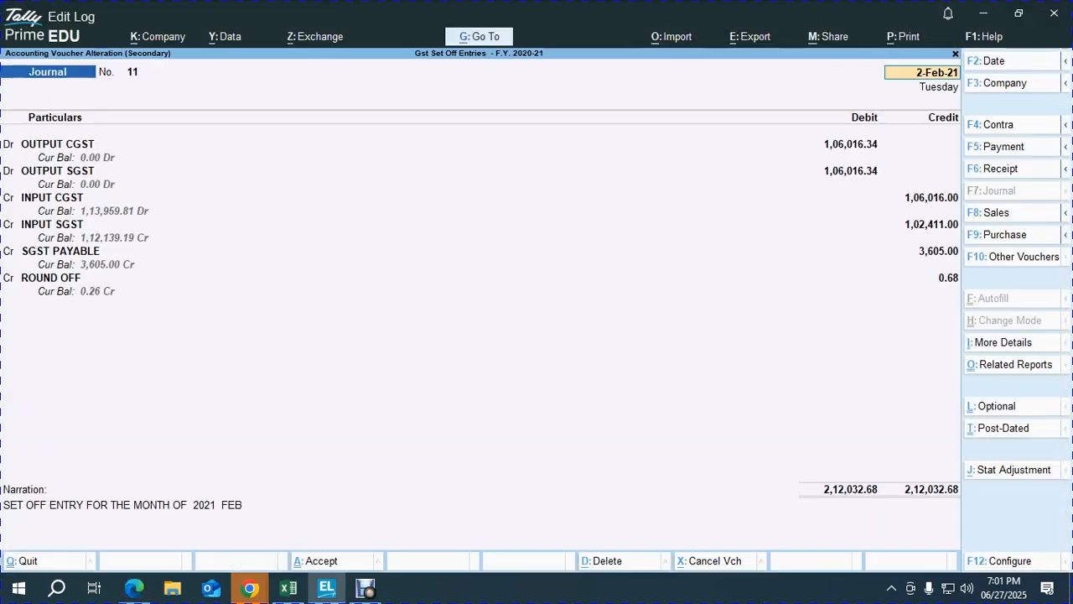
{"action": "key", "text": "ctrl+a"}
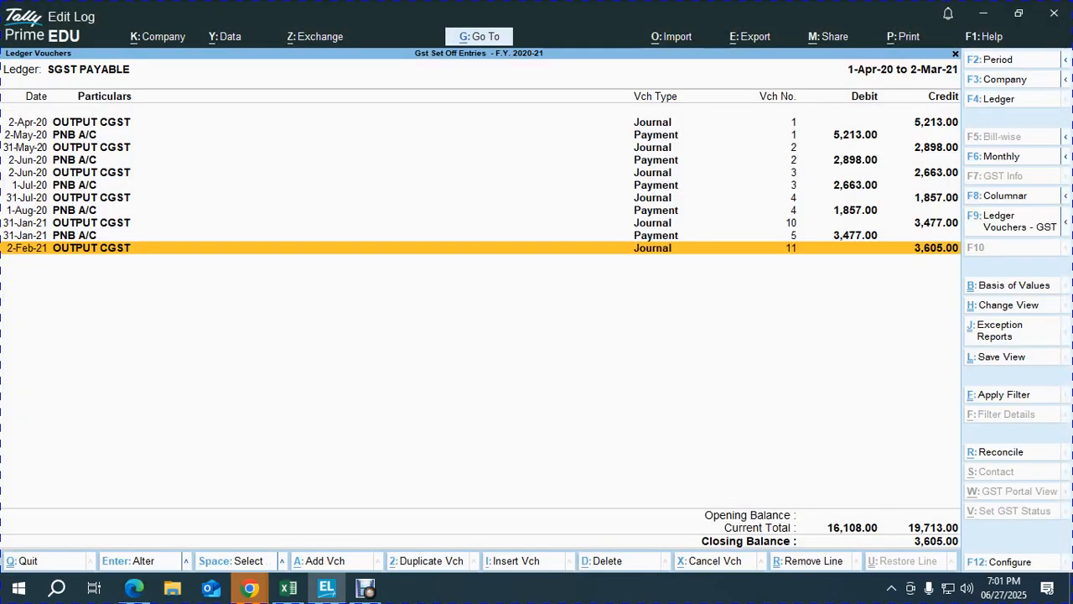
Step: Leave the ledger report and start a payment voucher dated 1-Mar-21 with PNB A/C as the account
{"action": "key", "text": "Escape"}
{"action": "key", "text": "Escape"}
{"action": "key", "text": "Escape"}
{"action": "key", "text": "Escape"}
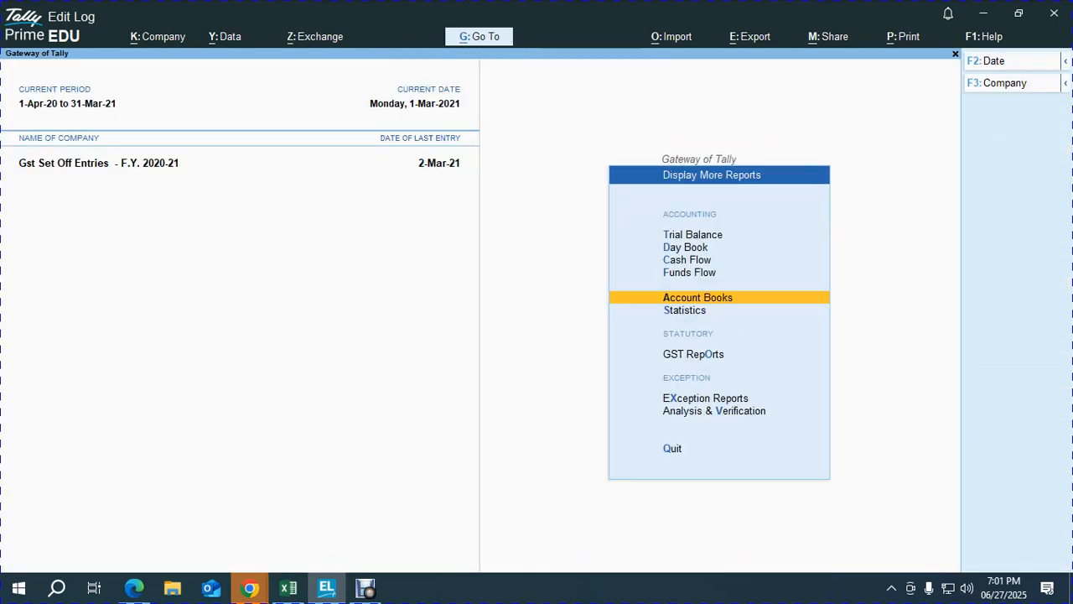
{"action": "key", "text": "v"}
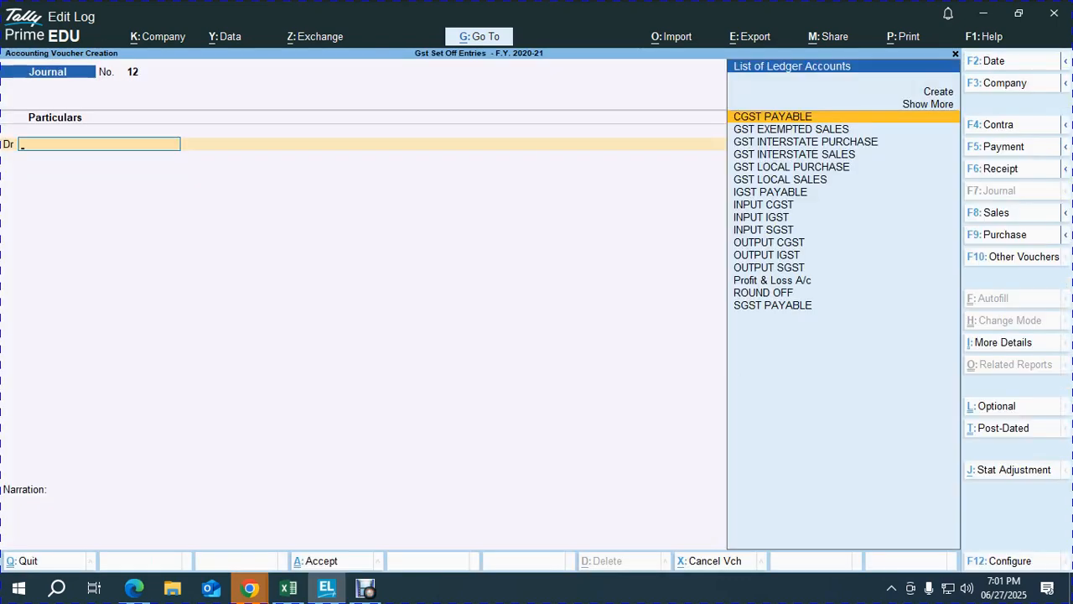
{"action": "key", "text": "F5"}
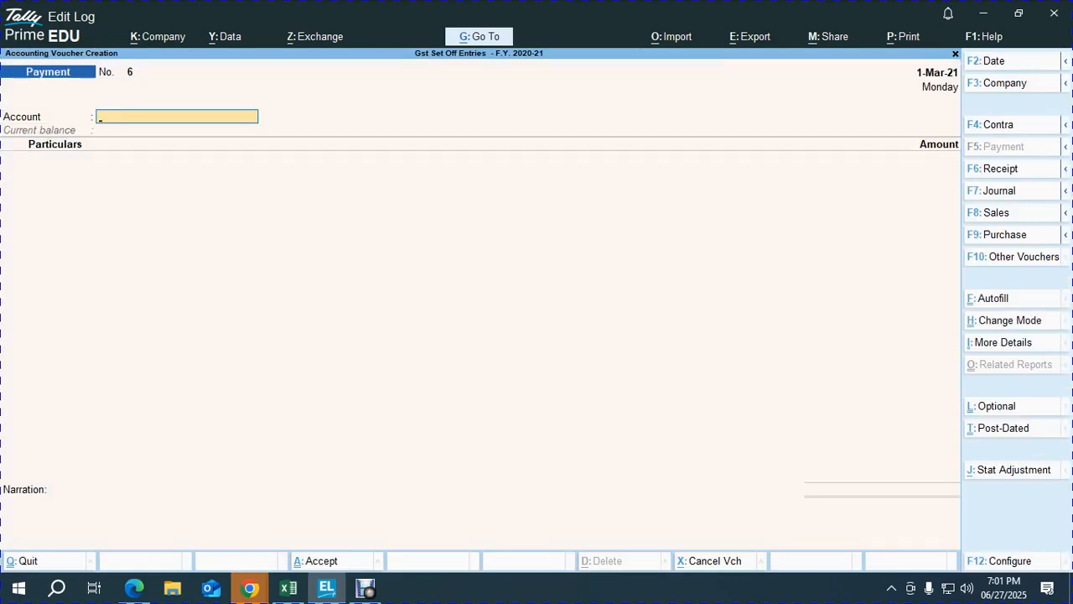
{"action": "type", "text": "P"}
{"action": "key", "text": "Return"}
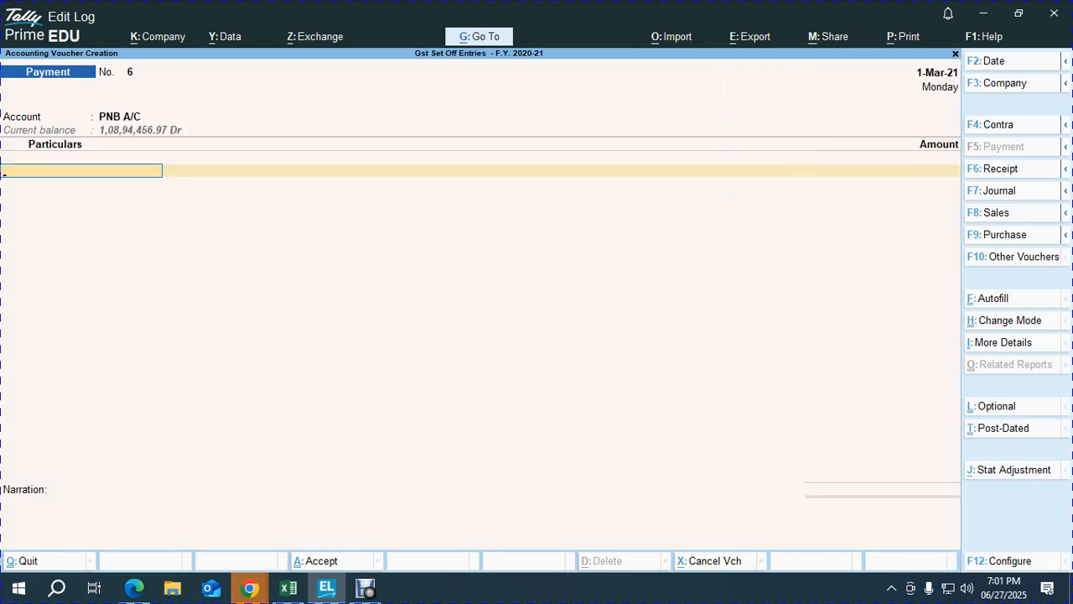
Step: Enter a payment of 3,605.00 against SGST PAYABLE, leave the narration empty and save the voucher
{"action": "type", "text": "cg"}
{"action": "key", "text": "Return"}
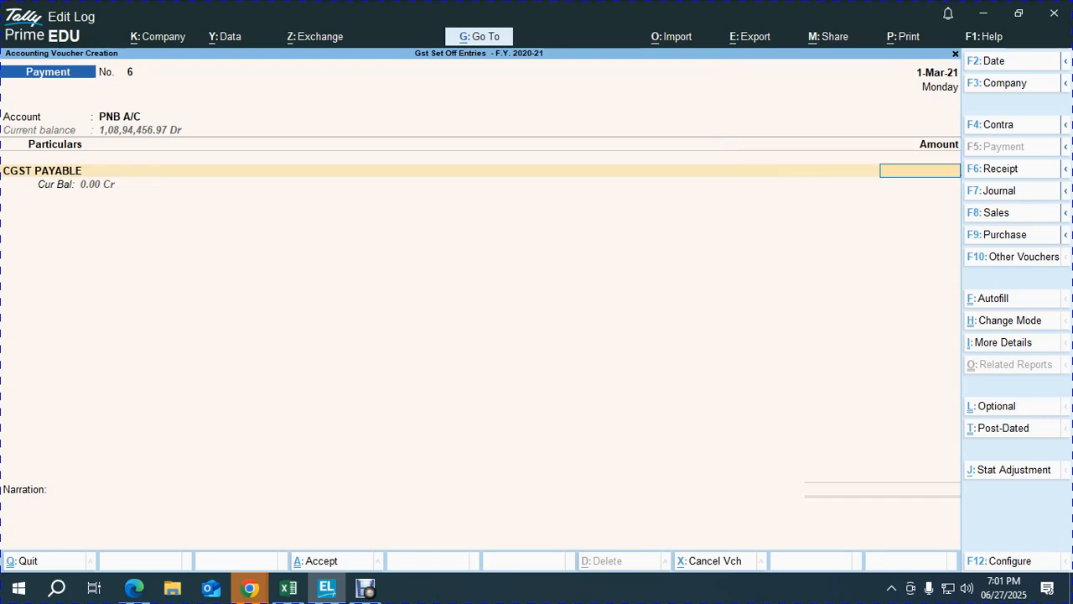
{"action": "key", "text": "BackSpace"}
{"action": "type", "text": "sg"}
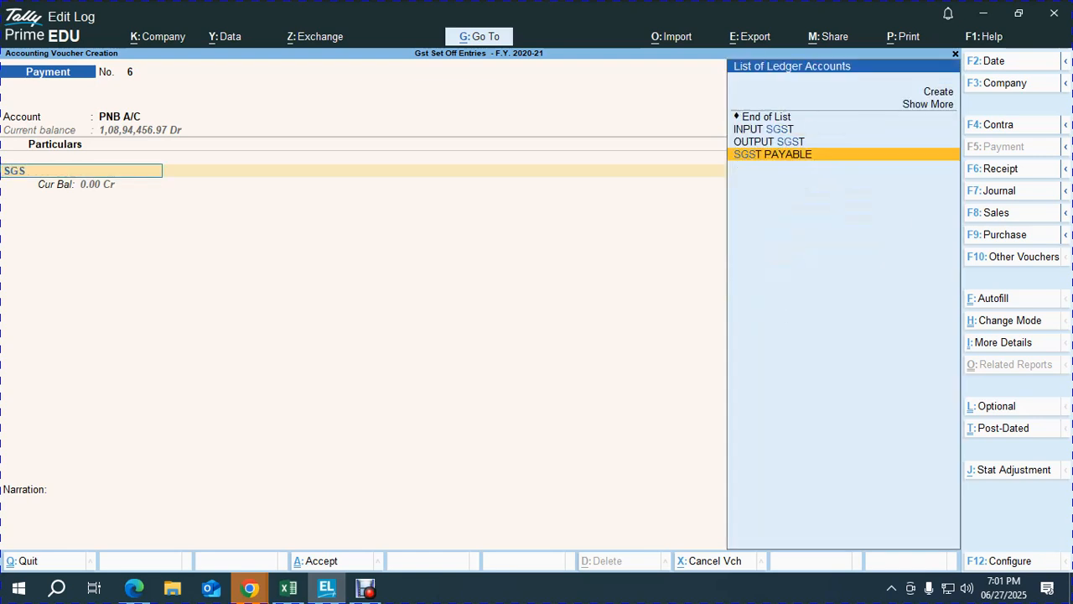
{"action": "key", "text": "Return"}
{"action": "type", "text": "3605"}
{"action": "key", "text": "Return"}
{"action": "key", "text": "Return"}
{"action": "key", "text": "Return"}
{"action": "key", "text": "Return"}
{"action": "key", "text": "Return"}
{"action": "key", "text": "Return"}
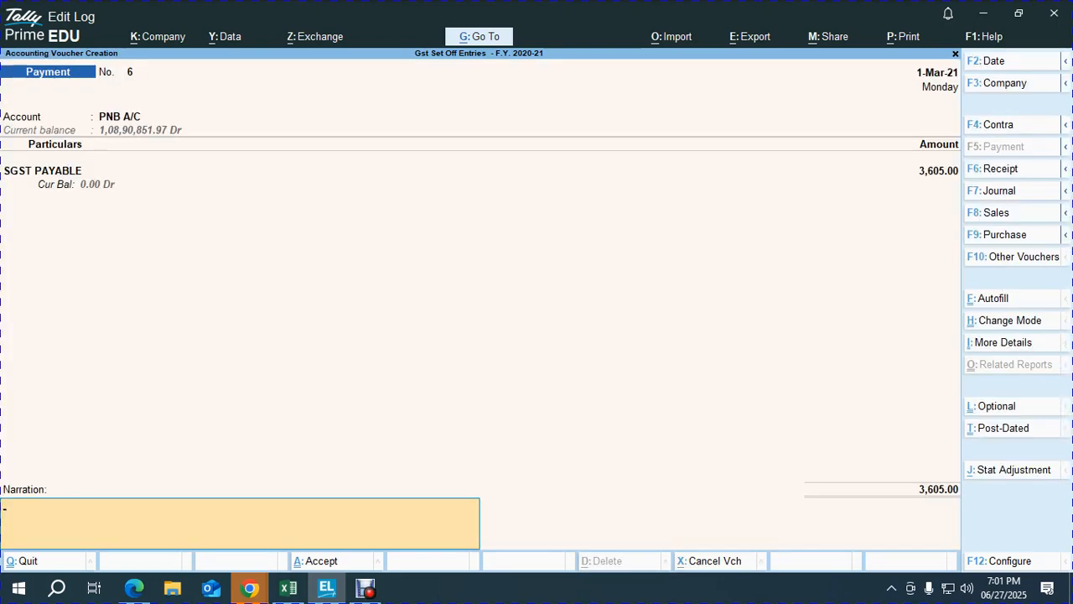
{"action": "key", "text": "Escape"}
{"action": "key", "text": "Return"}
{"action": "key", "text": "Return"}
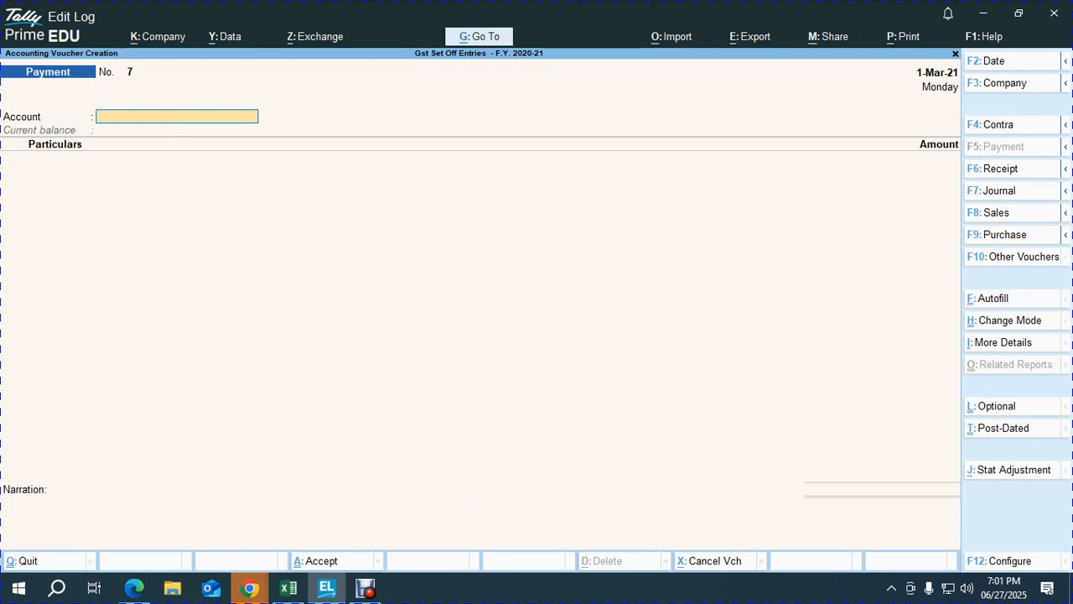
Step: Set the voucher date to 31-Jul-20 and switch to a new journal voucher
{"action": "key", "text": "F2"}
{"action": "type", "text": "31.7"}
{"action": "key", "text": "Return"}
{"action": "key", "text": "F7"}
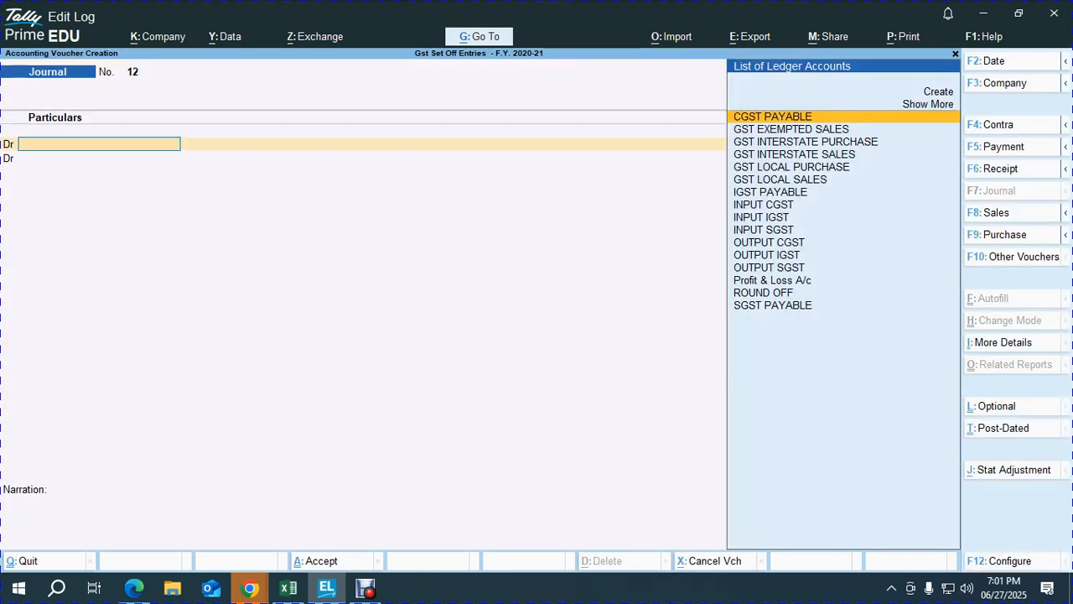
Step: Debit OUTPUT CGST with 99,747.93, copied from the outward taxable supplies row of table 3.1 on page 30 of the PDF
{"action": "type", "text": "OUT"}
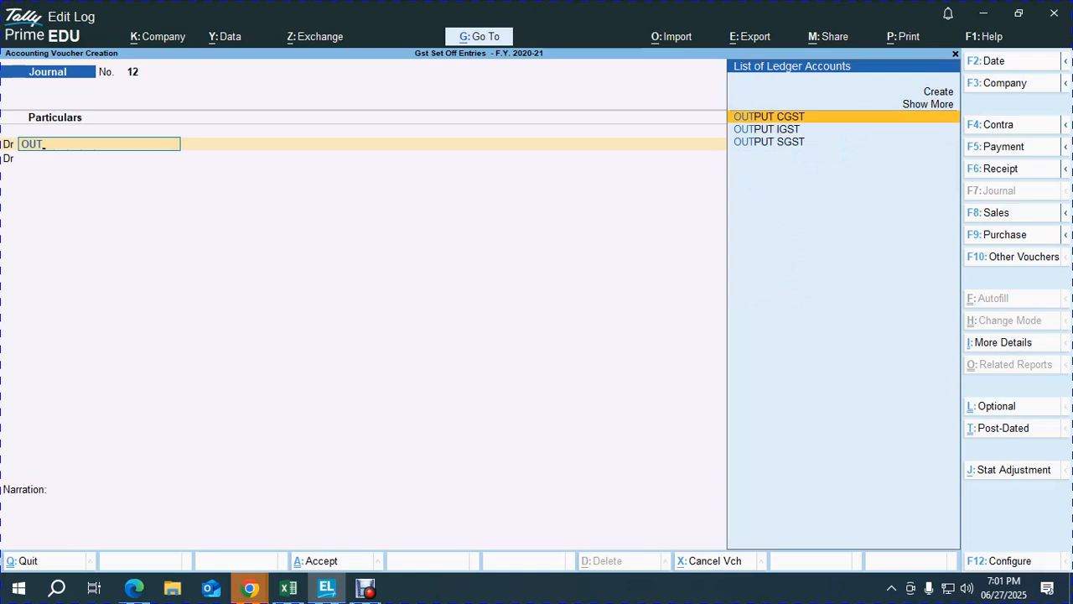
{"action": "key", "text": "Return"}
{"action": "key", "text": "alt+Tab"}
{"action": "scroll", "coordinate": [536, 335], "scroll_direction": "down", "scroll_amount": 10}
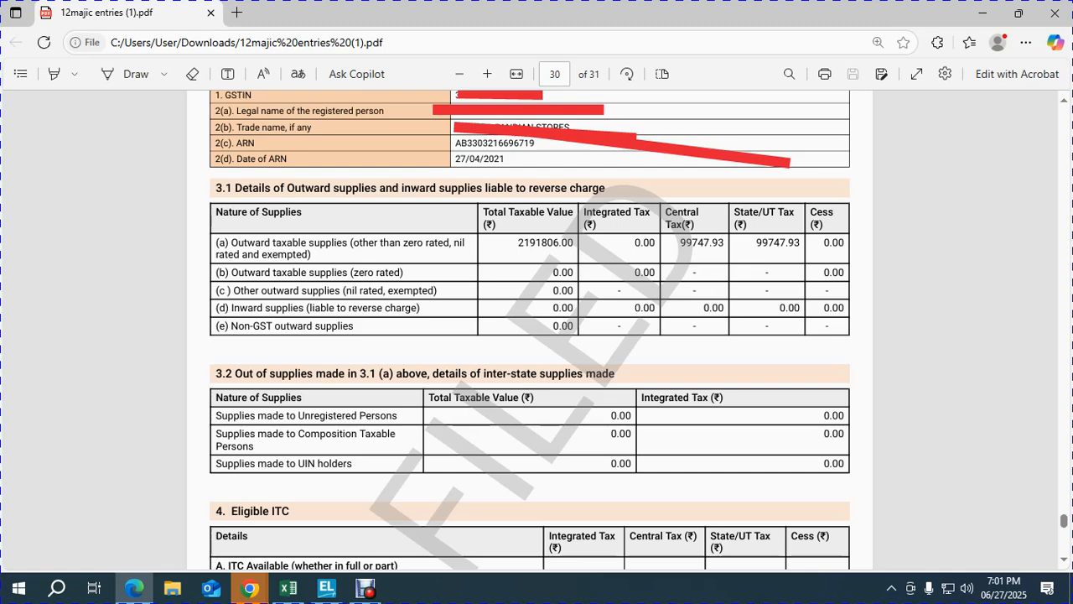
{"action": "triple_click", "coordinate": [778, 242]}
{"action": "key", "text": "ctrl+c"}
{"action": "key", "text": "alt+Tab"}
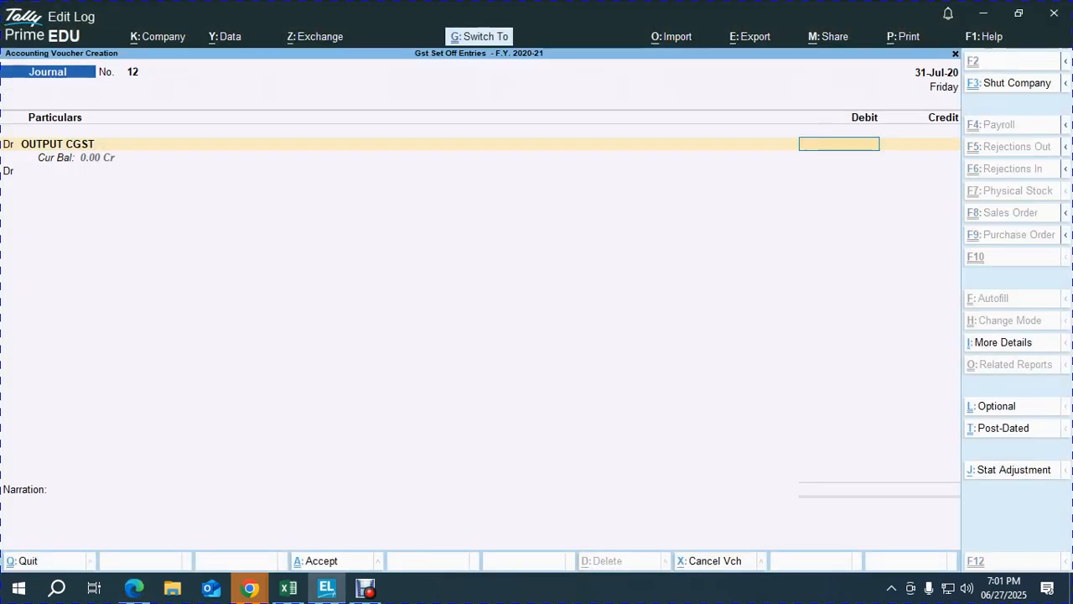
{"action": "key", "text": "ctrl+alt+v"}
{"action": "key", "text": "Return"}
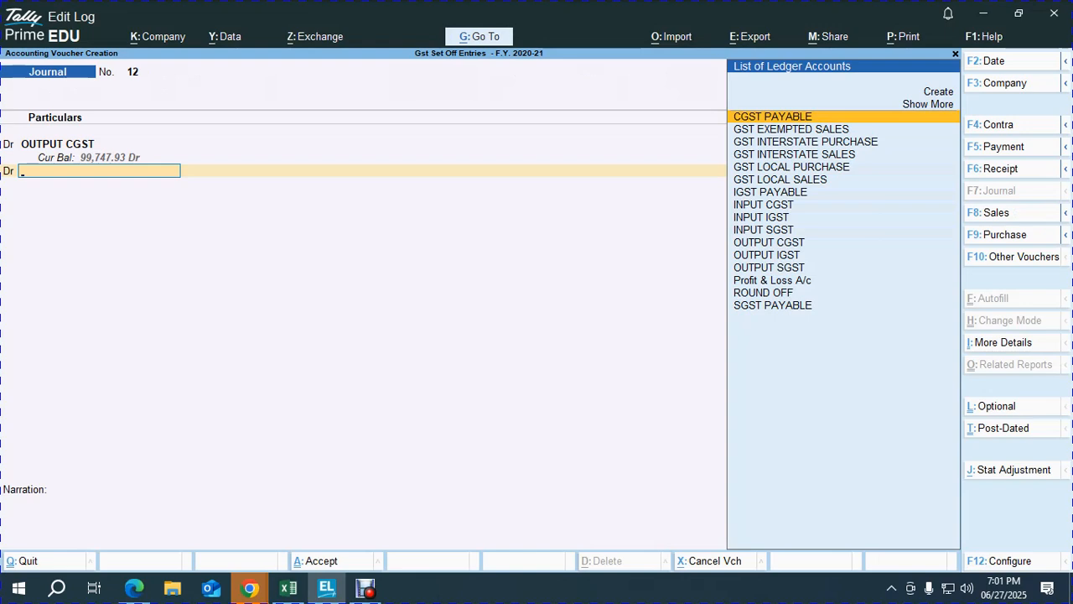
Step: Debit OUTPUT SGST with the same 99,747.93 on the second line of the journal
{"action": "type", "text": "OUT"}
{"action": "key", "text": "Down"}
{"action": "key", "text": "Down"}
{"action": "key", "text": "Return"}
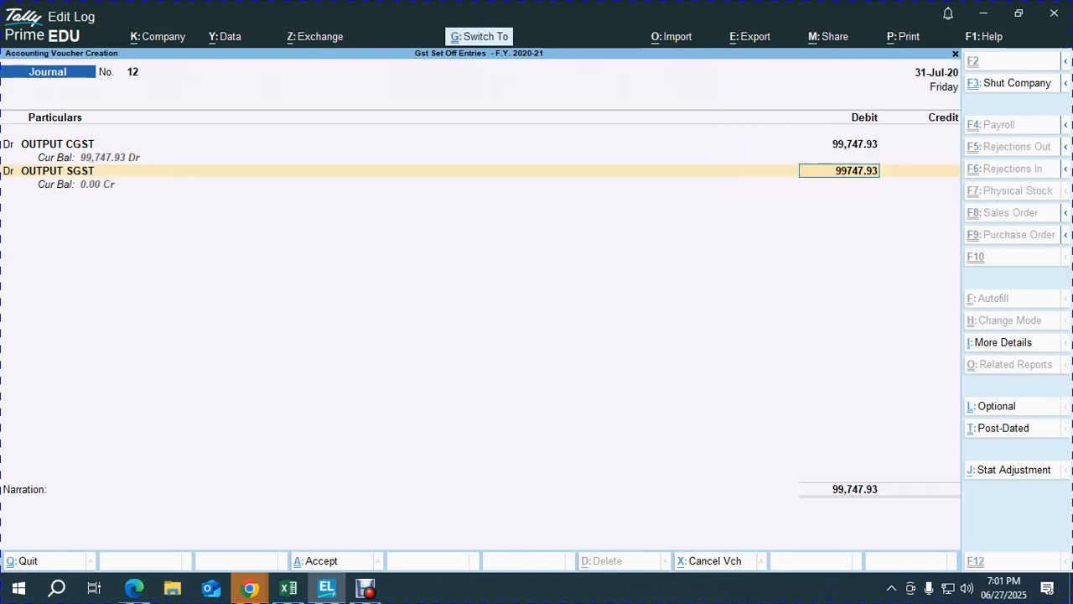
{"action": "key", "text": "Return"}
Step: Add an INPUT CGST credit line and copy the Central Tax paid through ITC, 99748.00, from table 6.1 on page 31 of the PDF
{"action": "type", "text": "INP"}
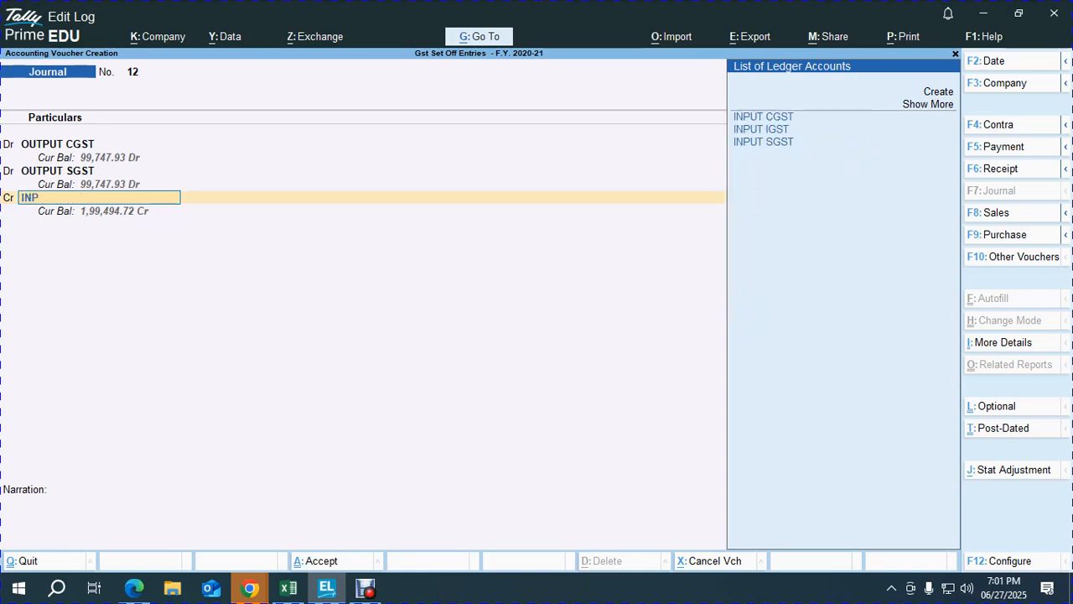
{"action": "key", "text": "Return"}
{"action": "key", "text": "alt+Tab"}
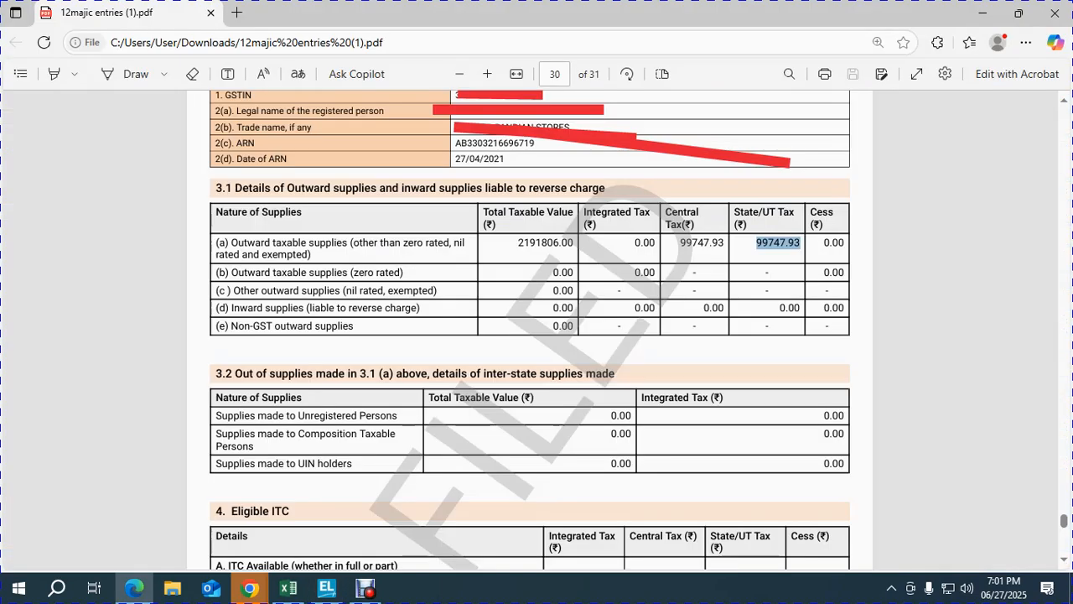
{"action": "scroll", "coordinate": [529, 329], "scroll_direction": "down", "scroll_amount": 10}
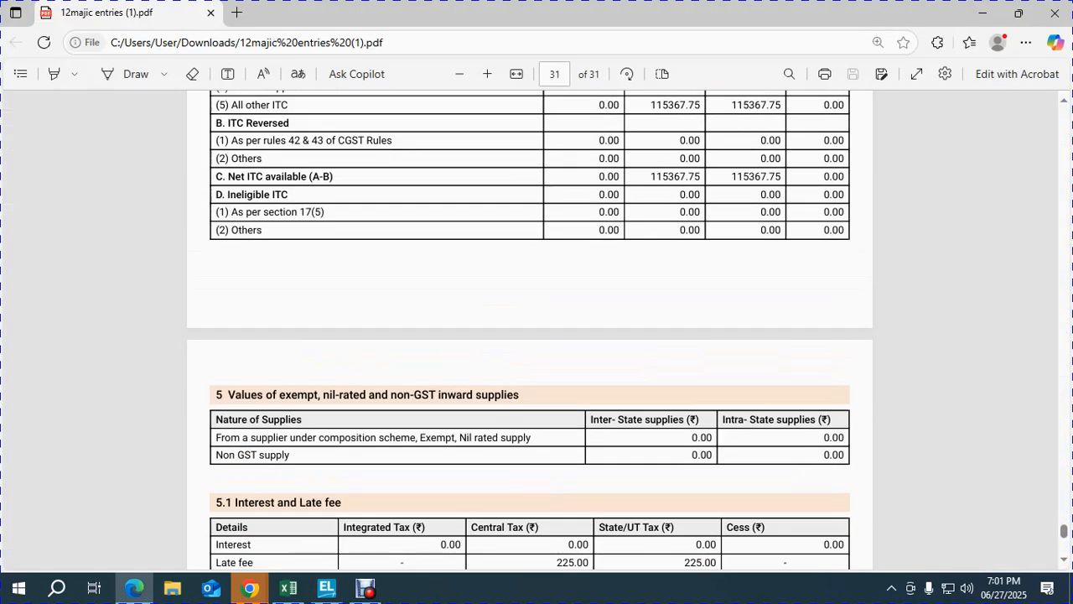
{"action": "scroll", "coordinate": [530, 329], "scroll_direction": "down", "scroll_amount": 7}
{"action": "scroll", "coordinate": [530, 330], "scroll_direction": "up", "scroll_amount": 3}
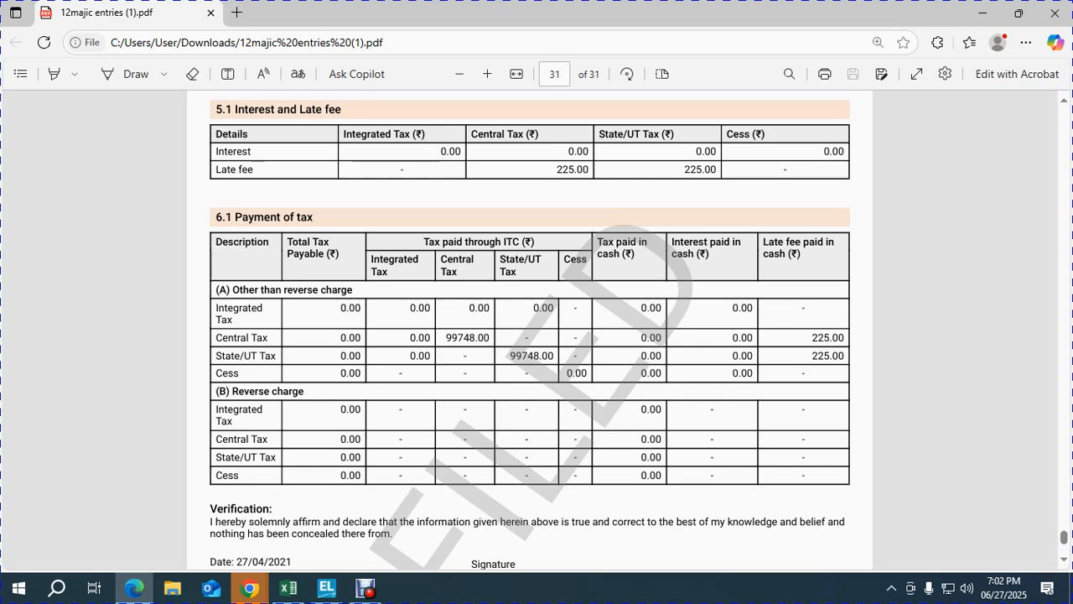
{"action": "double_click", "coordinate": [468, 338]}
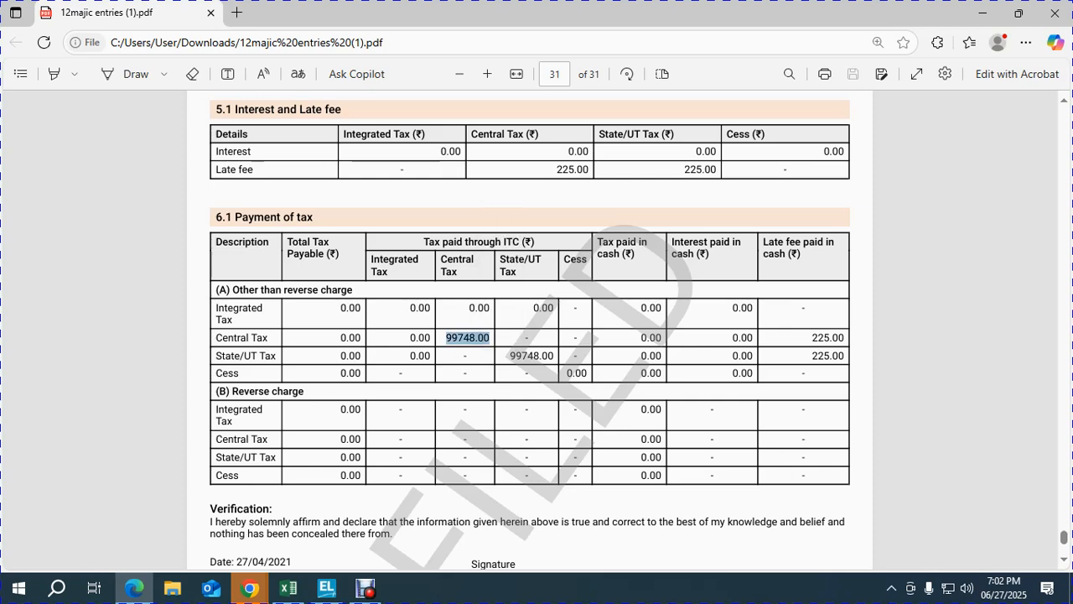
{"action": "key", "text": "alt+Tab"}
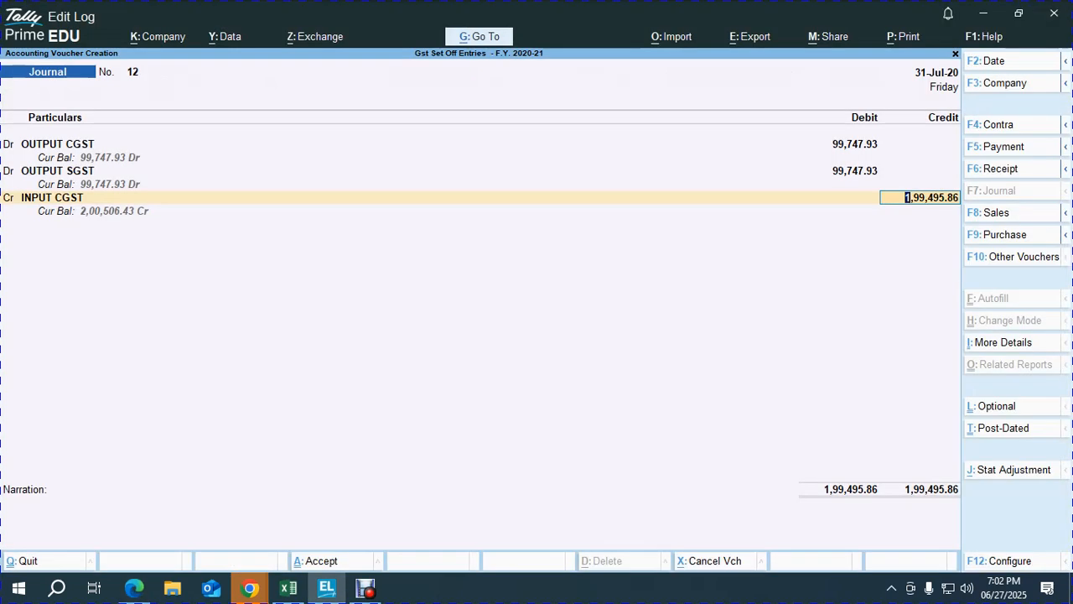
{"action": "key", "text": "Return"}
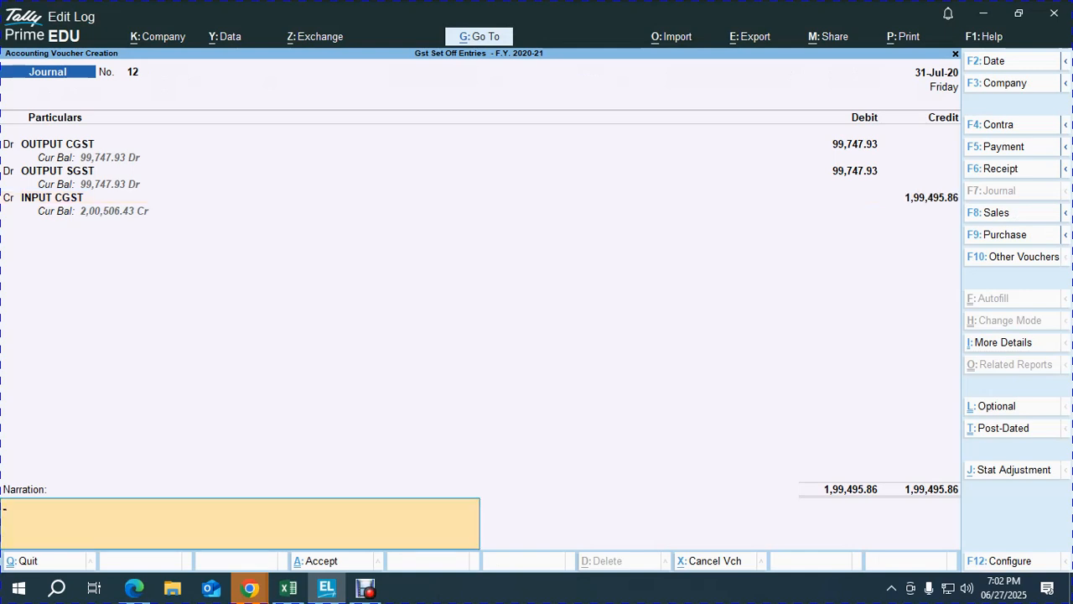
{"action": "key", "text": "BackSpace"}
{"action": "key", "text": "BackSpace"}
{"action": "key", "text": "Return"}
{"action": "key", "text": "BackSpace"}
{"action": "key", "text": "BackSpace"}
{"action": "key", "text": "BackSpace"}
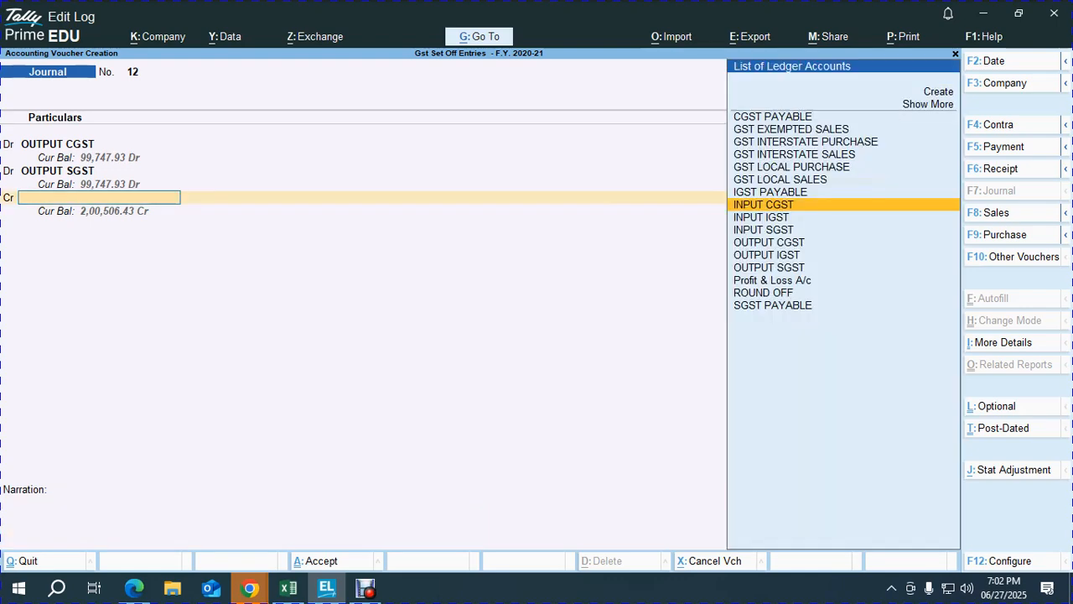
Step: Credit INPUT CGST with the 99,748.00 copied from table 6.1 of the PDF
{"action": "type", "text": "IN"}
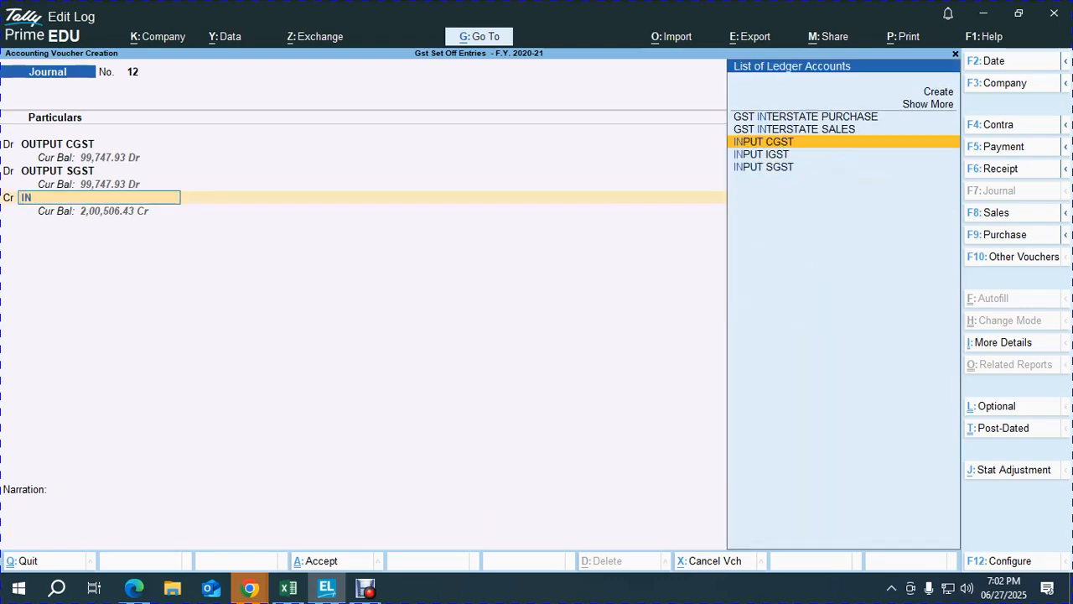
{"action": "key", "text": "Return"}
{"action": "key", "text": "alt+Tab"}
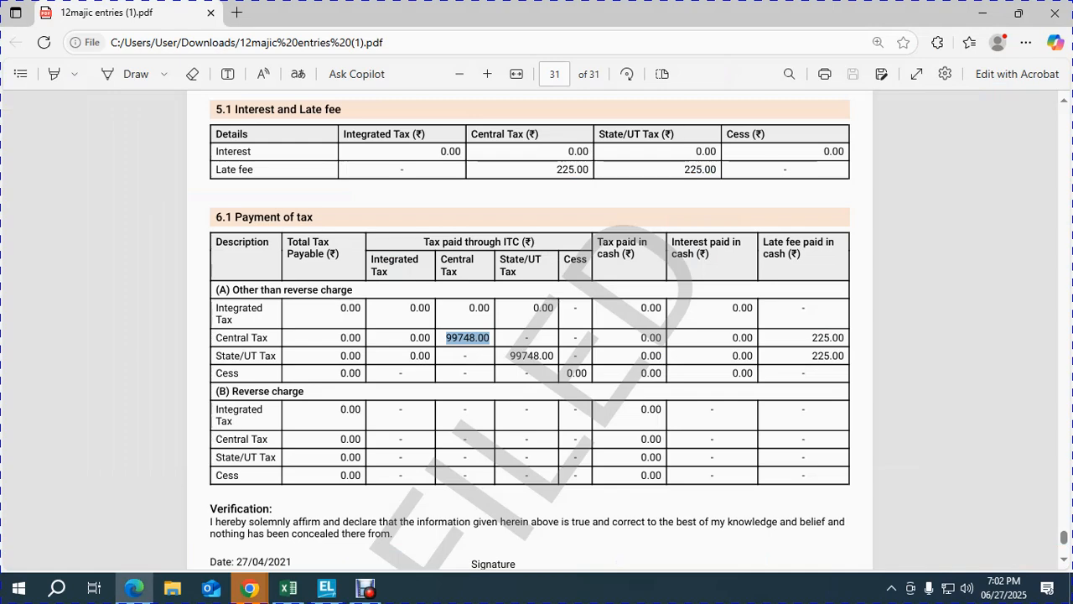
{"action": "key", "text": "alt+Tab"}
{"action": "key", "text": "Return"}
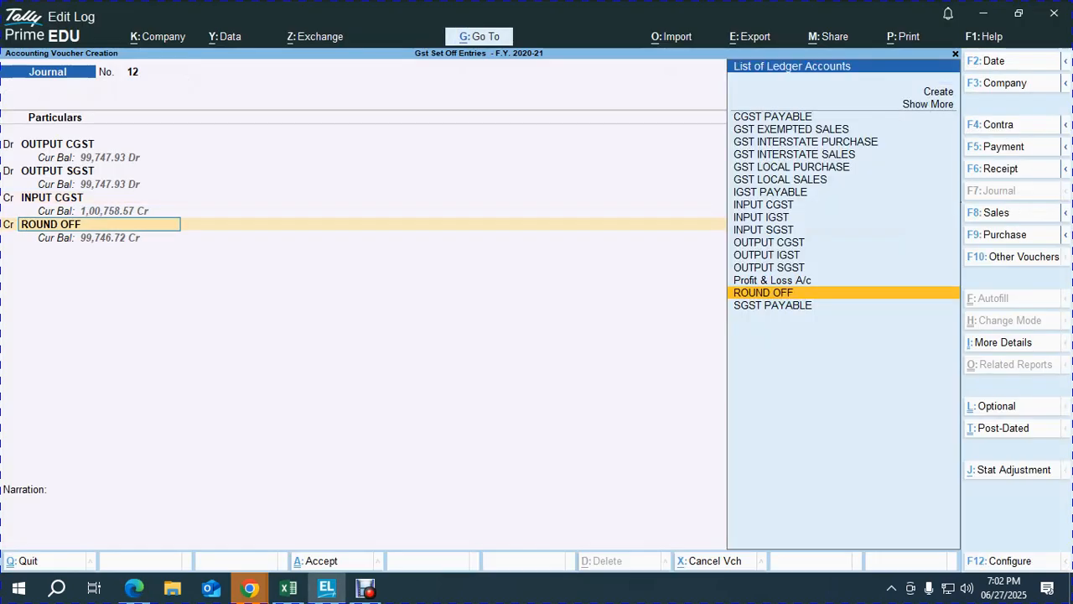
Step: Credit INPUT SGST with 99,748.00 on the fourth line of the journal
{"action": "type", "text": "IN"}
{"action": "key", "text": "Down"}
{"action": "key", "text": "Down"}
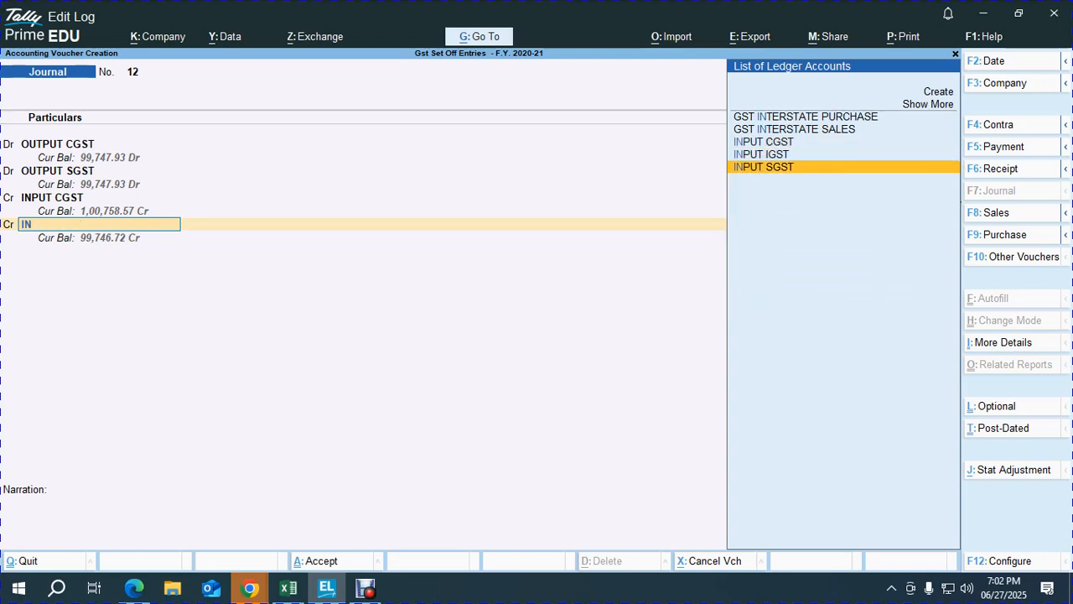
{"action": "key", "text": "Return"}
{"action": "key", "text": "alt+Tab"}
{"action": "key", "text": "alt+Tab"}
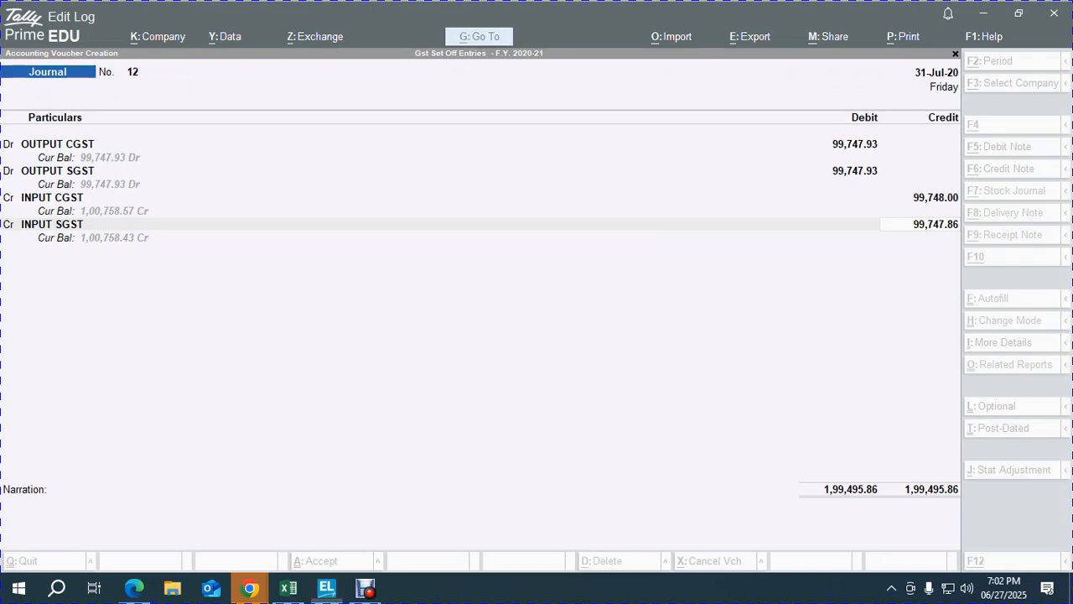
{"action": "key", "text": "BackSpace"}
{"action": "type", "text": "99748"}
{"action": "key", "text": "Return"}
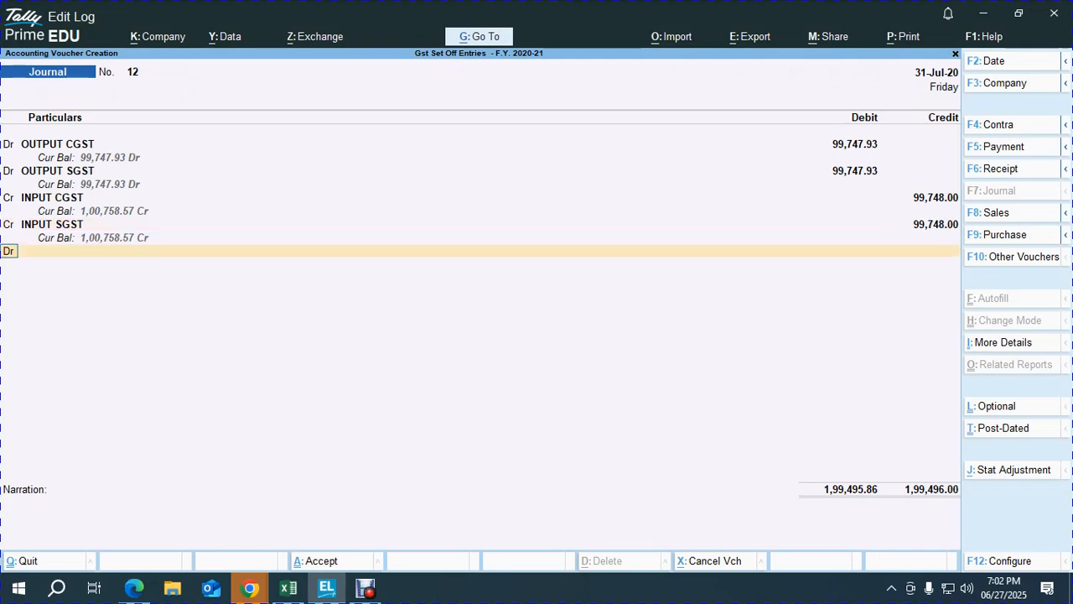
Step: Debit the 0.14 balancing difference to the ROUND OFF ledger on the journal's fifth line
{"action": "key", "text": "Return"}
{"action": "key", "text": "alt+Tab"}
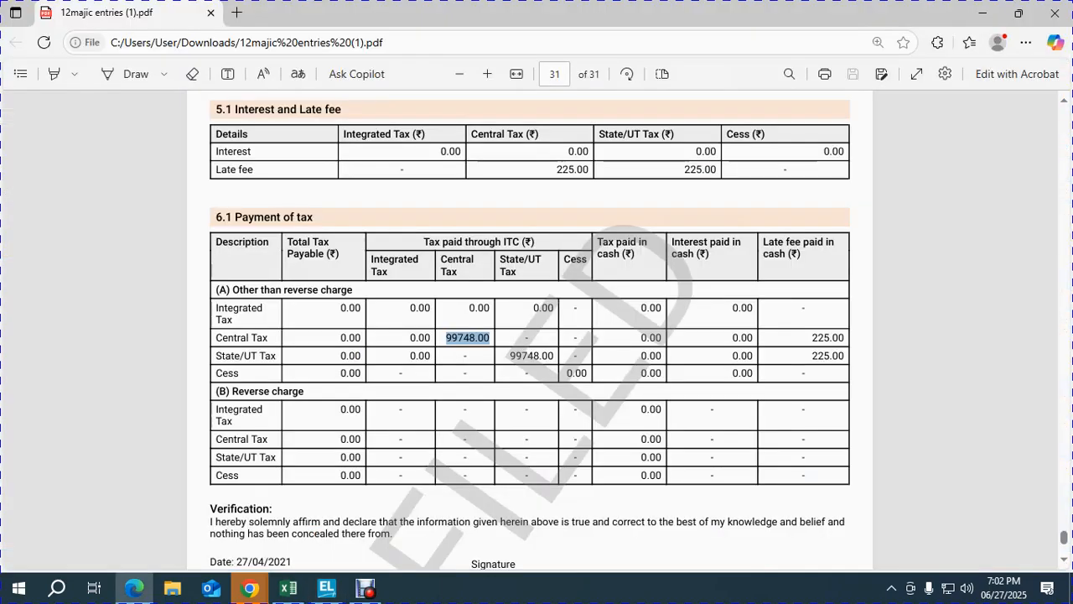
{"action": "key", "text": "alt+Tab"}
{"action": "key", "text": "Return"}
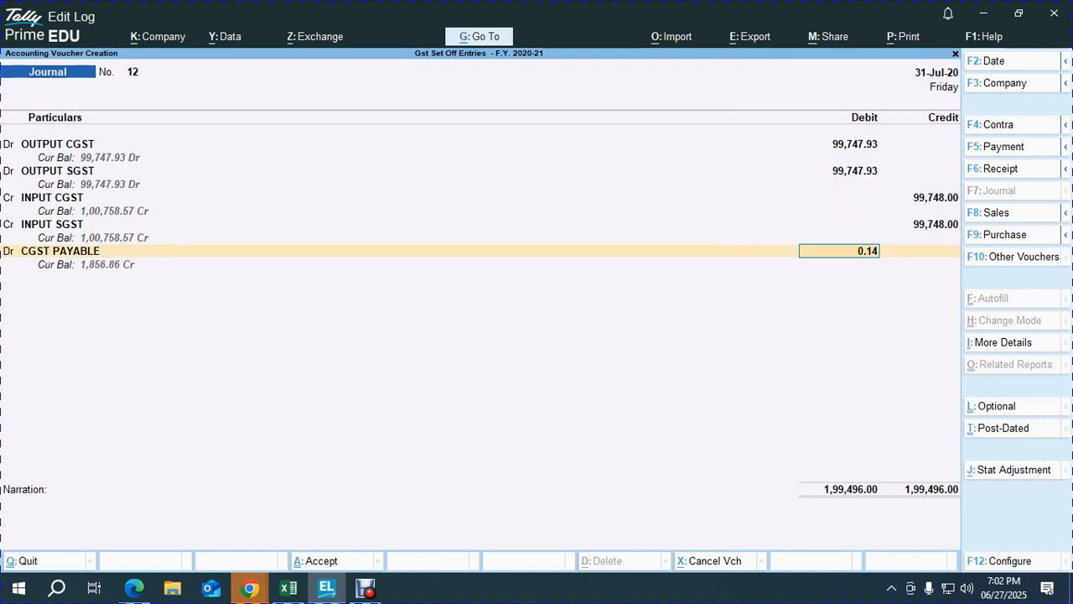
{"action": "key", "text": "BackSpace"}
{"action": "type", "text": "ro"}
{"action": "key", "text": "Return"}
{"action": "key", "text": "Return"}
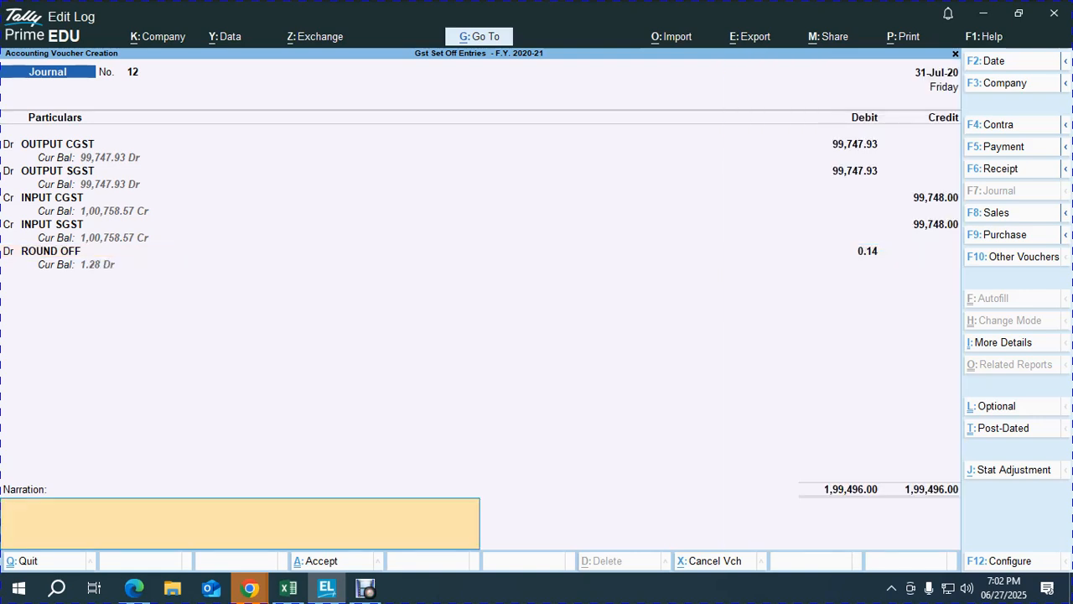
Step: Recall the previous set-off narration and change the journal's date to 31-Mar-21
{"action": "key", "text": "ctrl+r"}
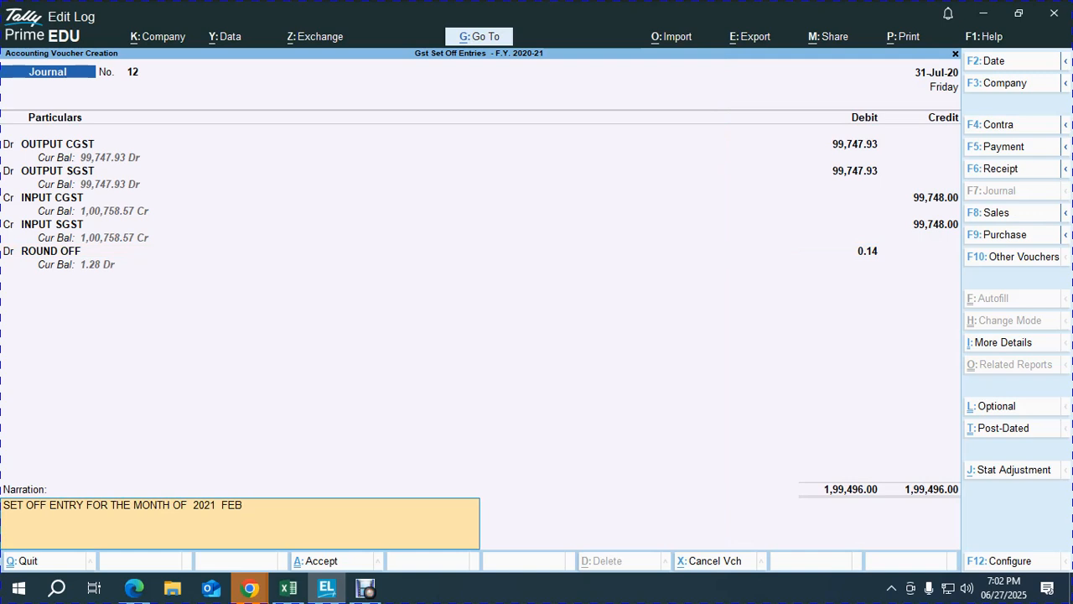
{"action": "key", "text": "F2"}
{"action": "type", "text": "31.3.21"}
{"action": "key", "text": "Return"}
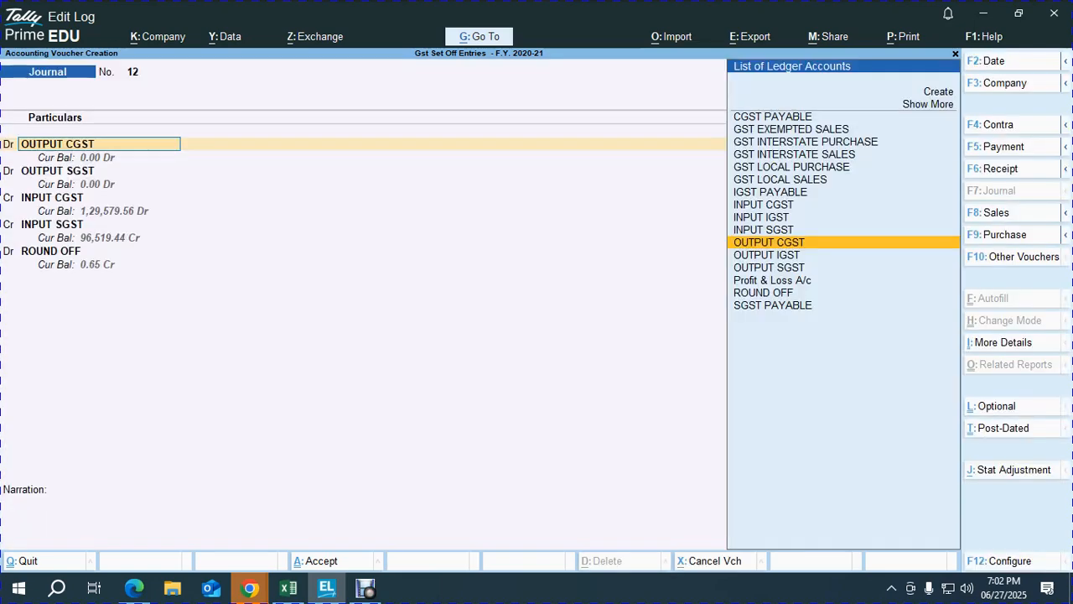
Step: Keep all the journal lines as entered, leave the narration empty and save the voucher
{"action": "key", "text": "Return"}
{"action": "key", "text": "Return"}
{"action": "key", "text": "Return"}
{"action": "key", "text": "Return"}
{"action": "key", "text": "Return"}
{"action": "key", "text": "Return"}
{"action": "key", "text": "Return"}
{"action": "key", "text": "Return"}
{"action": "key", "text": "Return"}
{"action": "key", "text": "Return"}
{"action": "key", "text": "Return"}
{"action": "key", "text": "Return"}
{"action": "key", "text": "Return"}
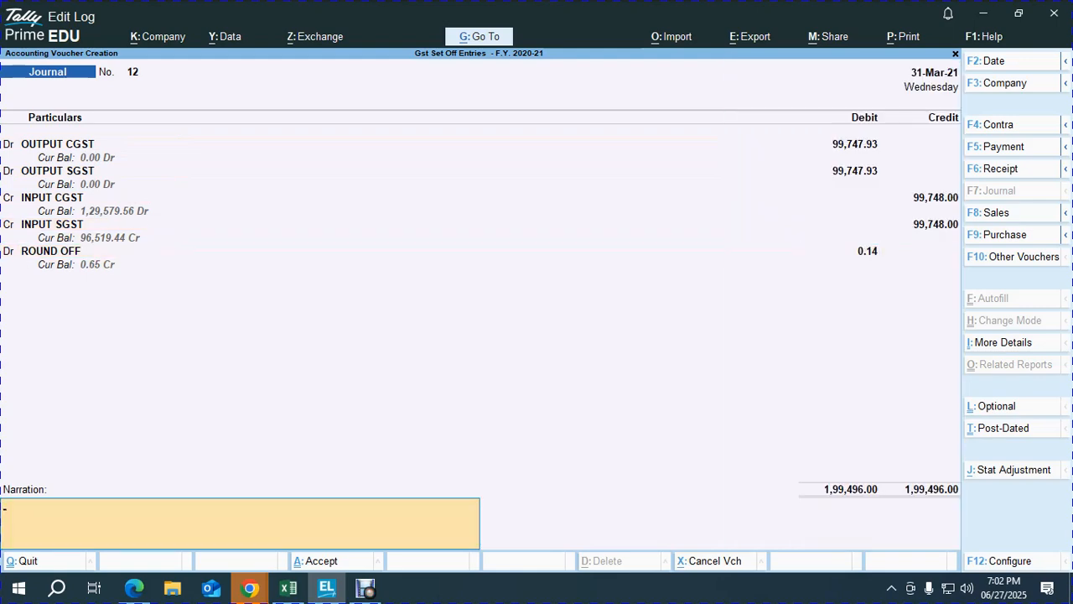
{"action": "key", "text": "Return"}
{"action": "key", "text": "Return"}
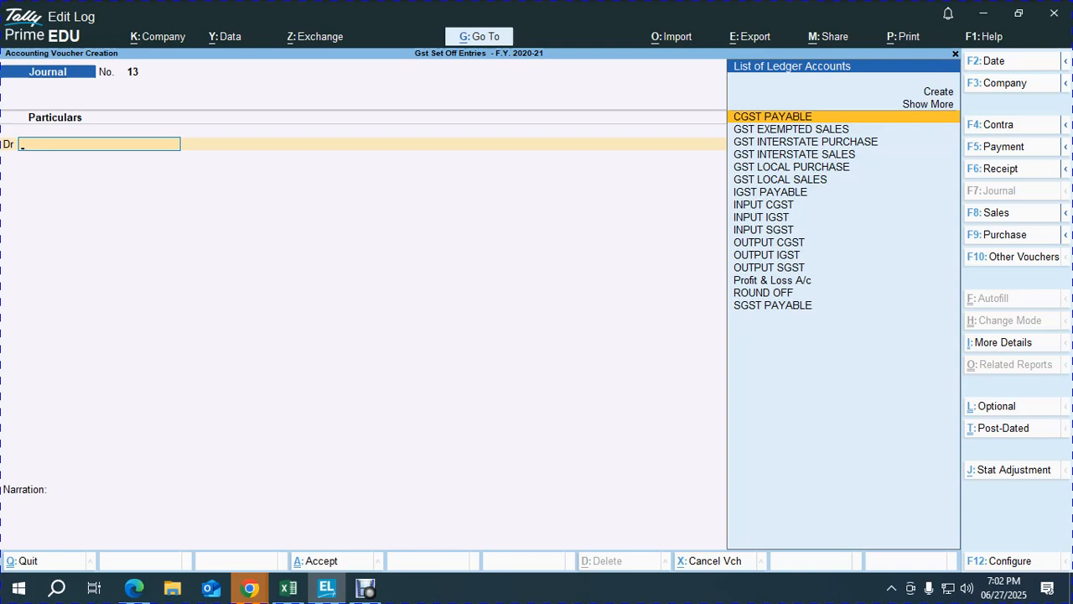
Step: Leave voucher entry and check the INPUT SGST ledger within the Balance Sheet's Duties & Taxes group
{"action": "key", "text": "Escape"}
{"action": "key", "text": "Escape"}
{"action": "key", "text": "Escape"}
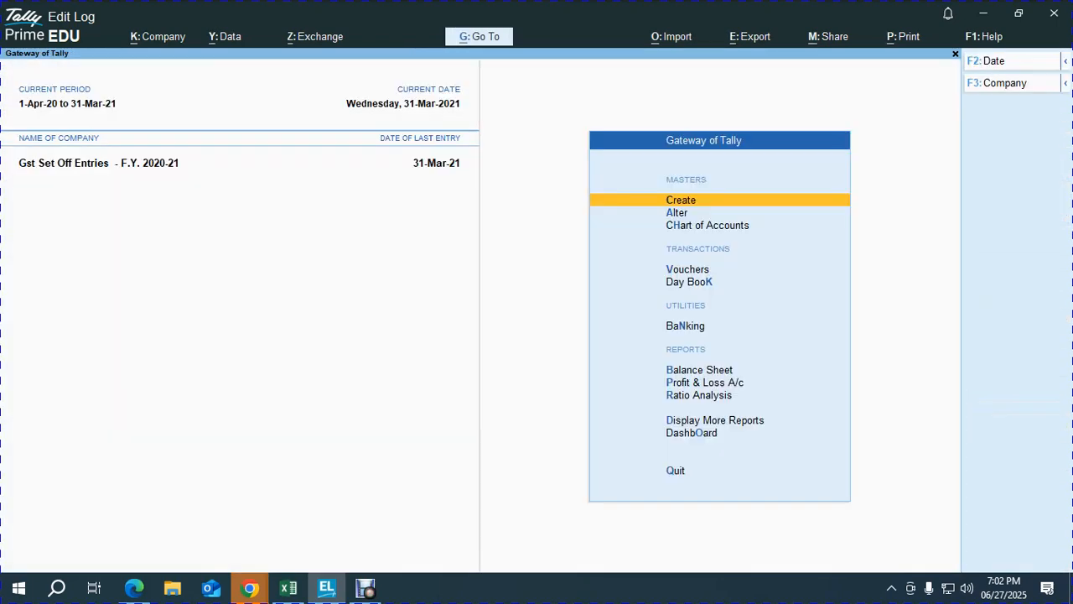
{"action": "key", "text": "b"}
{"action": "key", "text": "Right"}
{"action": "key", "text": "Down"}
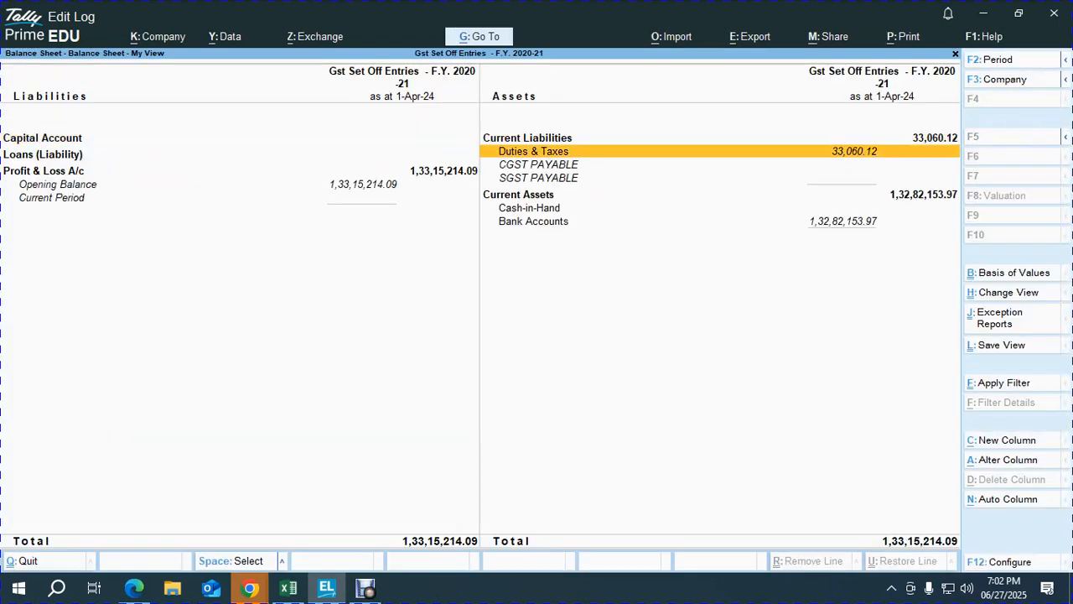
{"action": "key", "text": "Return"}
{"action": "key", "text": "Down"}
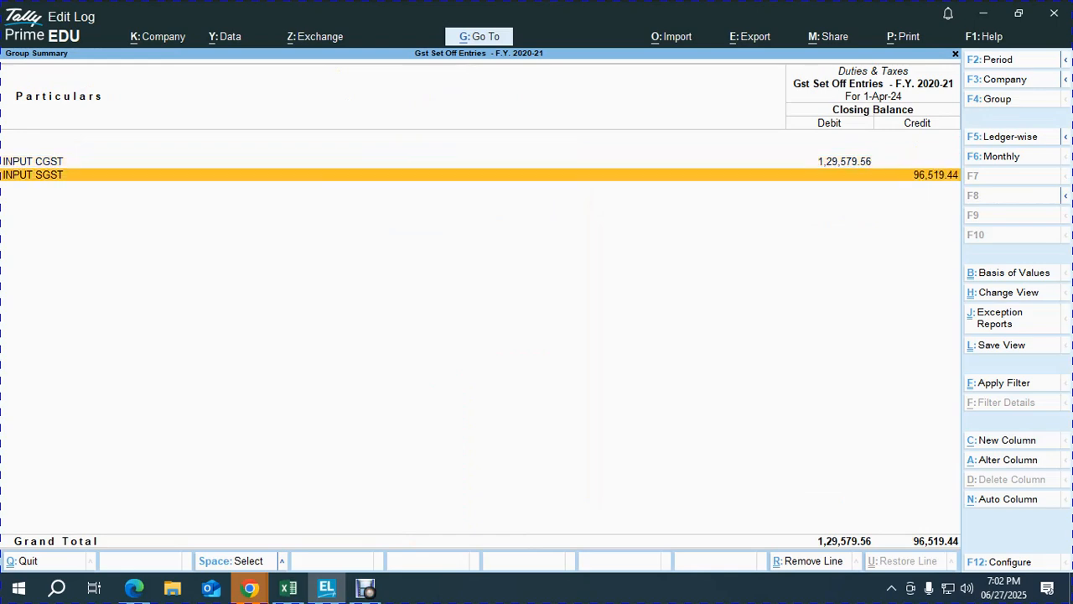
{"action": "key", "text": "Up"}
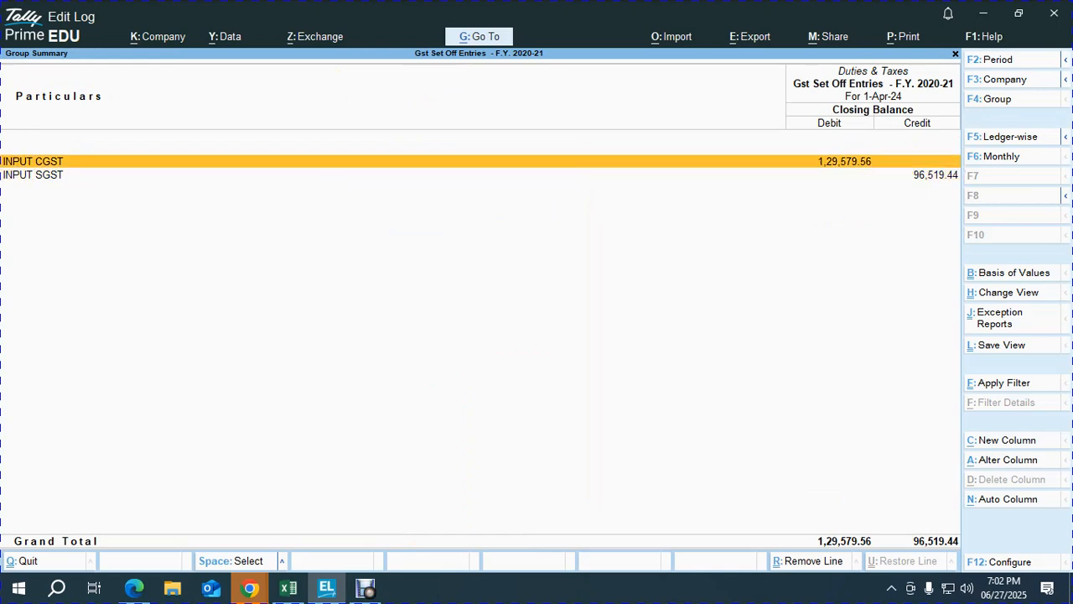
{"action": "key", "text": "Down"}
{"action": "key", "text": "Return"}
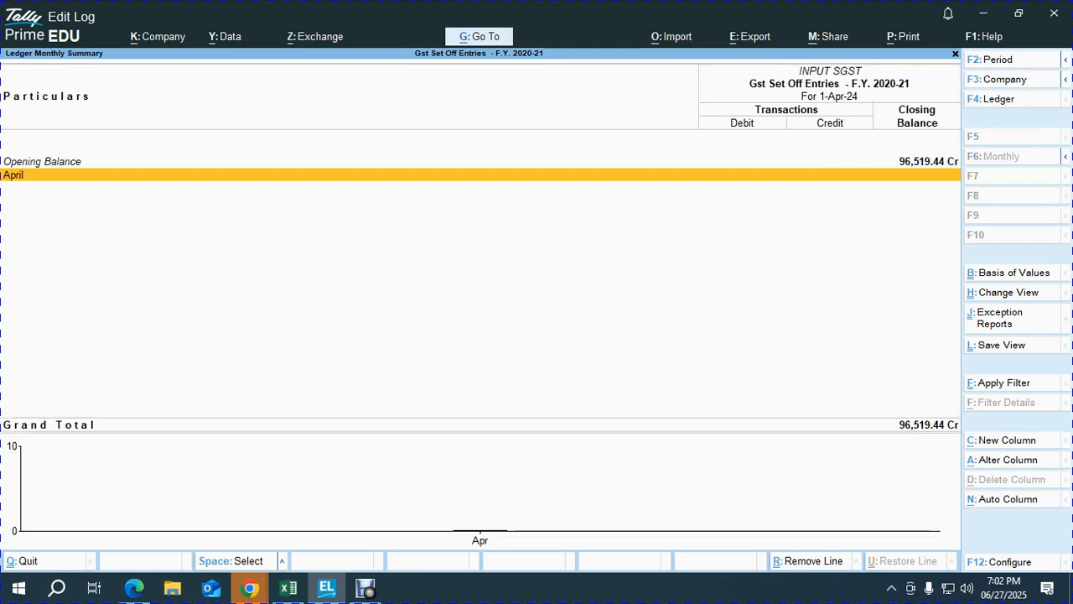
Step: Close the reports and set the company's current period to start from 1-4-20
{"action": "key", "text": "Escape"}
{"action": "key", "text": "Escape"}
{"action": "key", "text": "Escape"}
{"action": "key", "text": "Home"}
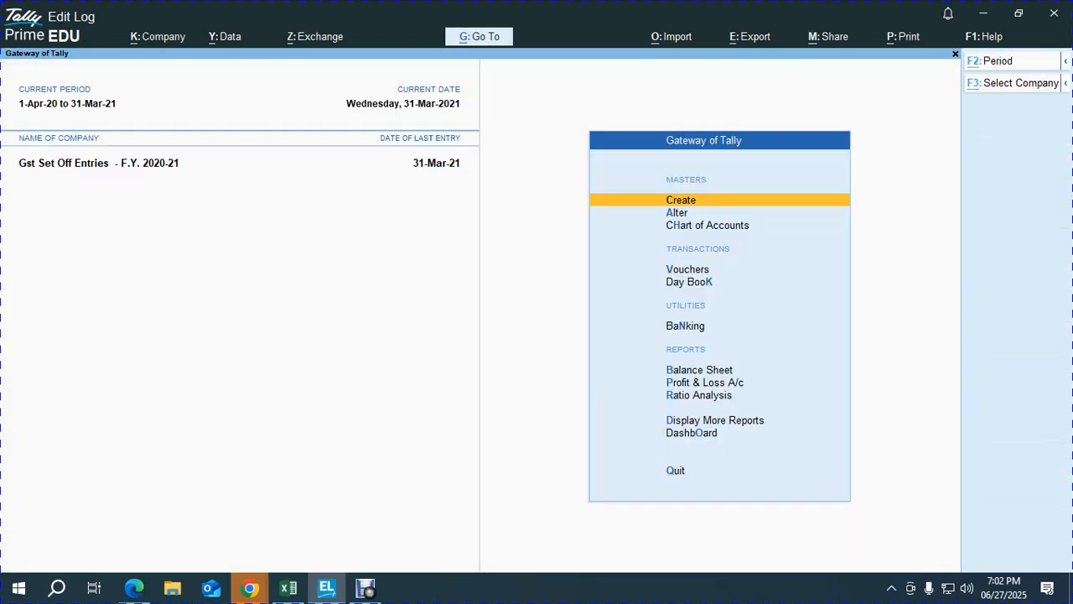
{"action": "key", "text": "alt+F2"}
{"action": "type", "text": "1-4-20"}
{"action": "key", "text": "Return"}
{"action": "key", "text": "Return"}
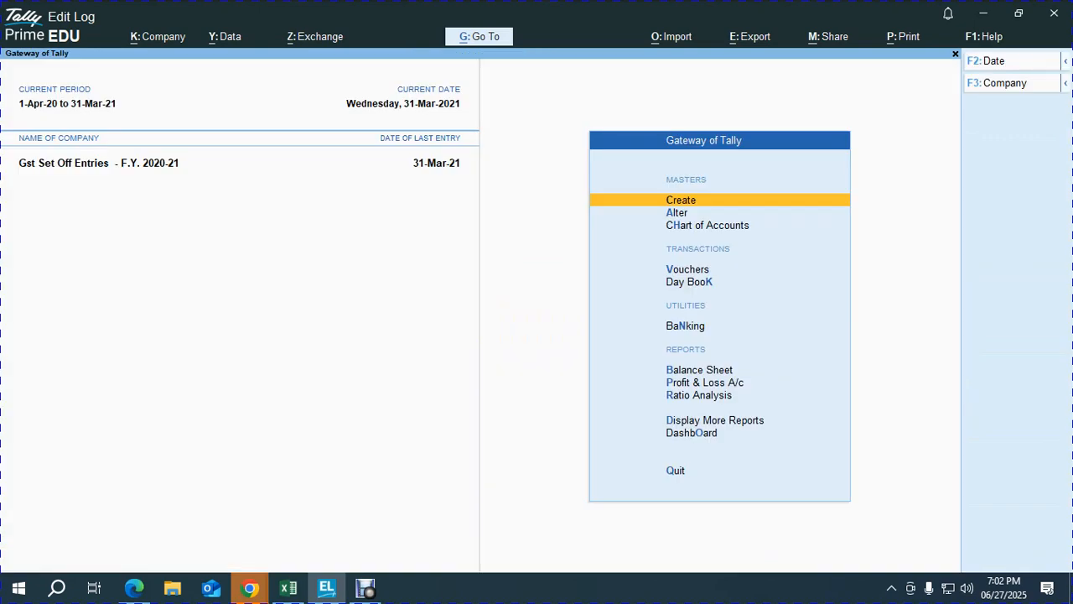
Step: Open INPUT CGST from the Balance Sheet's Duties & Taxes and set its monthly summary period to 1-Apr-20 through 31-Mar-21
{"action": "key", "text": "b"}
{"action": "key", "text": "Down"}
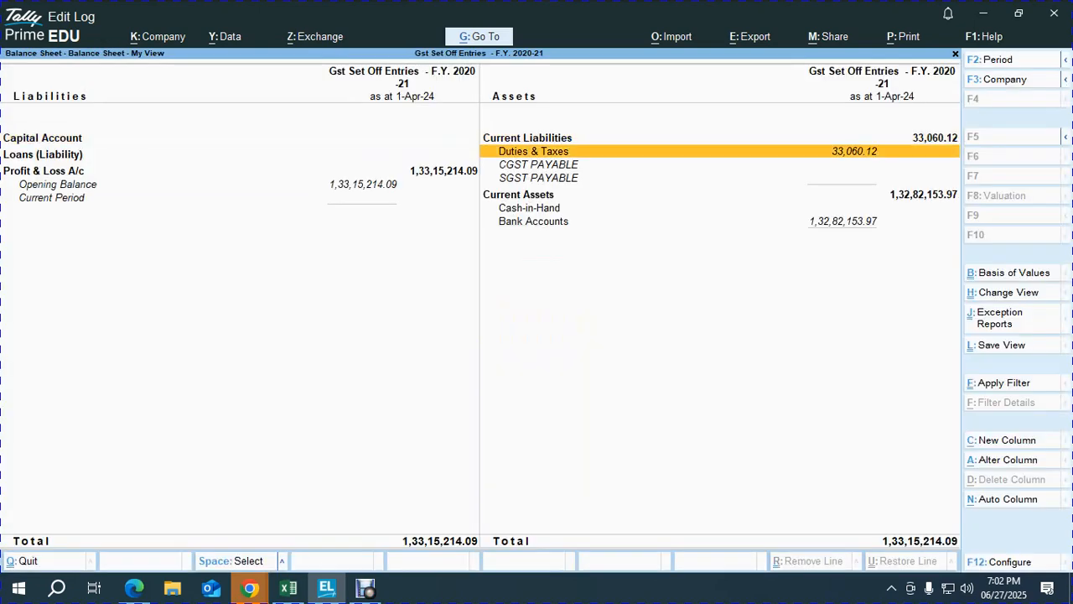
{"action": "key", "text": "Return"}
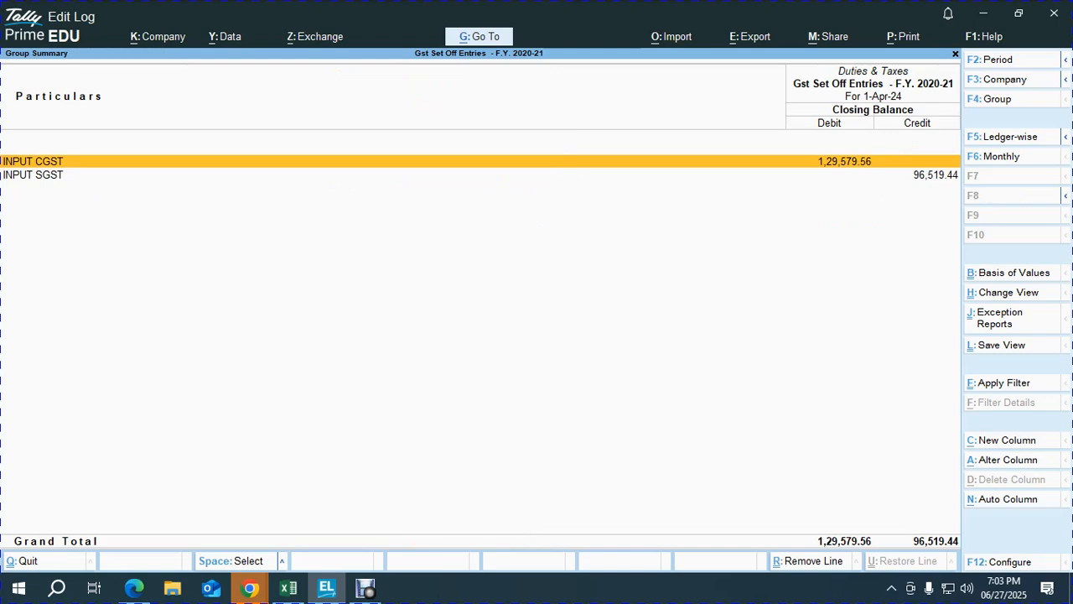
{"action": "key", "text": "Return"}
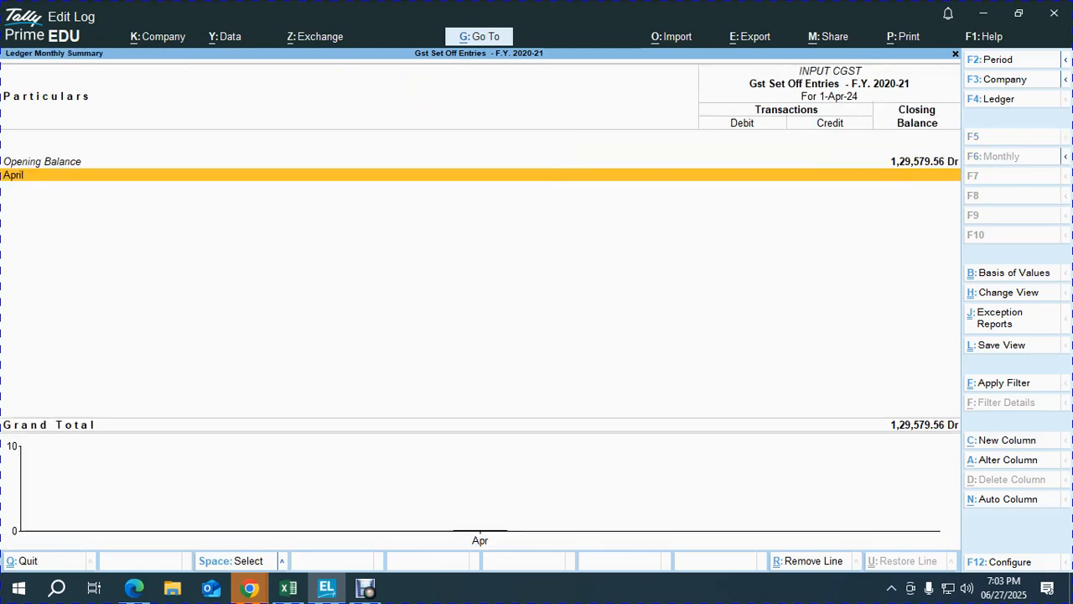
{"action": "key", "text": "F2"}
{"action": "type", "text": "1-4-20"}
{"action": "key", "text": "Return"}
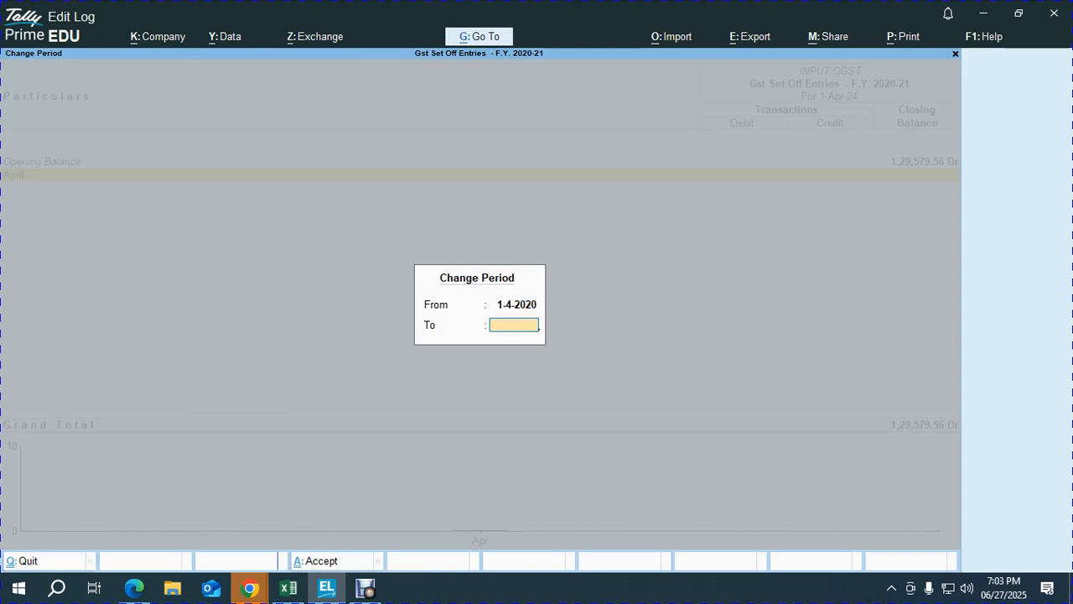
{"action": "type", "text": "31-3"}
{"action": "key", "text": "Return"}
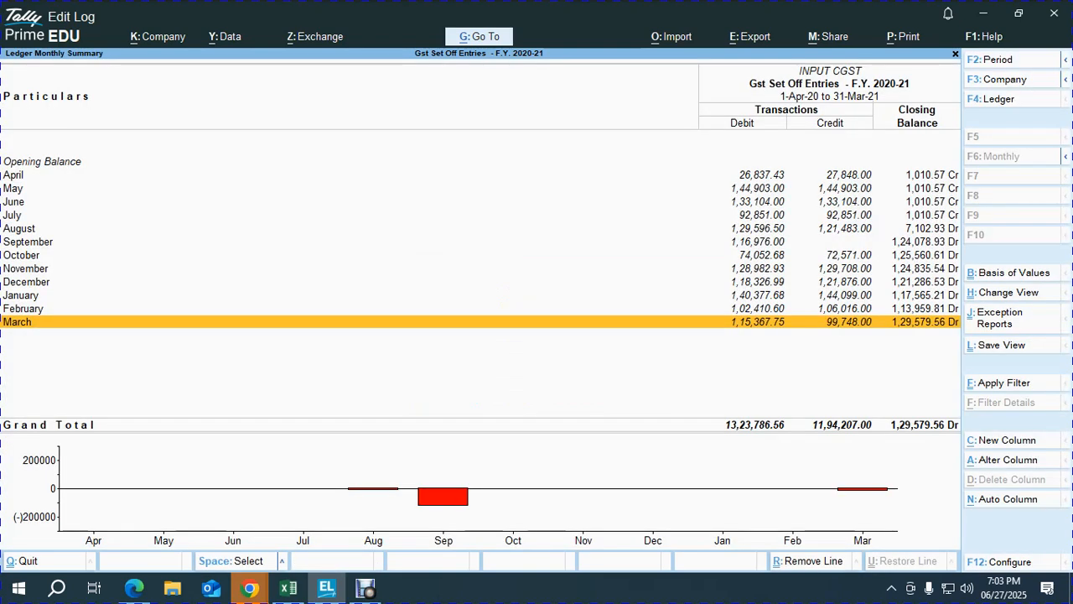
Step: Examine the monthly debits, credits and closing balances of INPUT CGST, especially around September and October
{"action": "key", "text": "Up"}
{"action": "key", "text": "Up"}
{"action": "key", "text": "Up"}
{"action": "key", "text": "Up"}
{"action": "key", "text": "Up"}
{"action": "key", "text": "Up"}
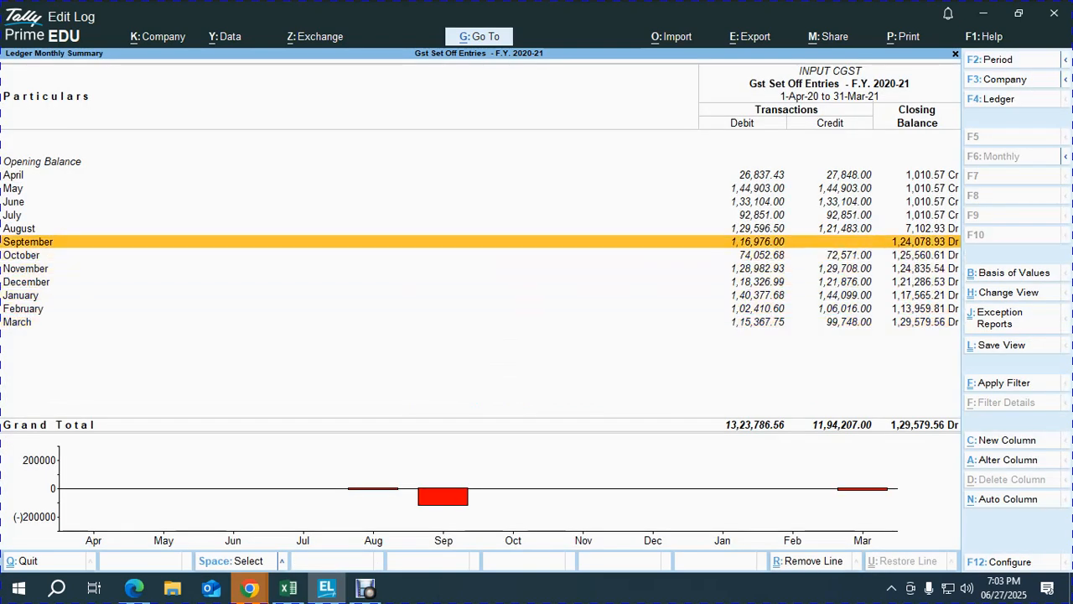
{"action": "key", "text": "Down"}
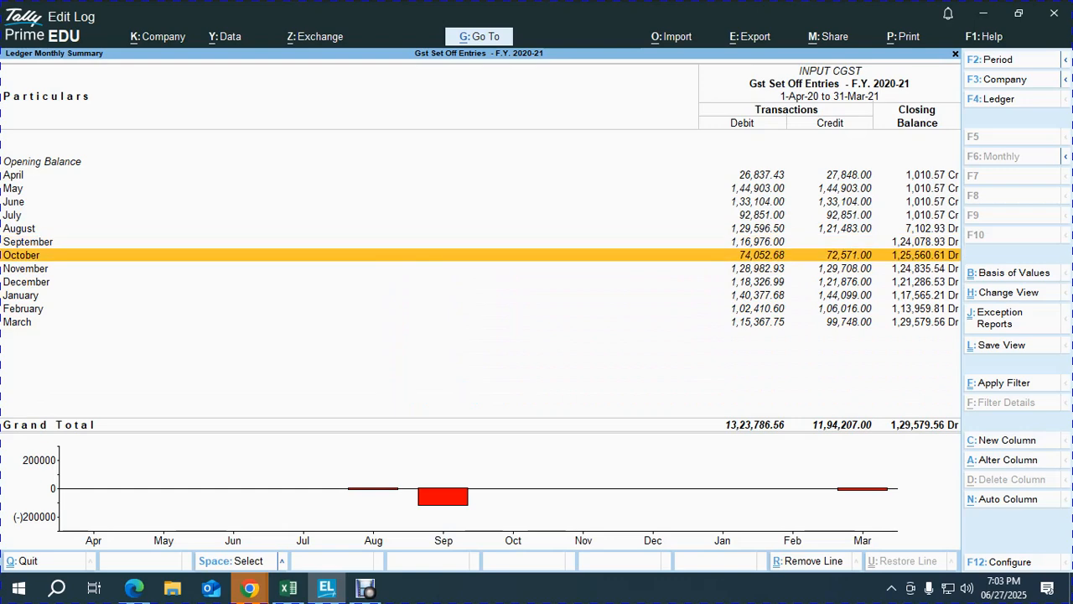
Step: Examine the INPUT CGST monthly debits and credits from October through February and back to September
{"action": "key", "text": "Up"}
{"action": "key", "text": "Down"}
{"action": "key", "text": "Down"}
{"action": "key", "text": "Down"}
{"action": "key", "text": "Down"}
{"action": "key", "text": "Down"}
{"action": "key", "text": "Down"}
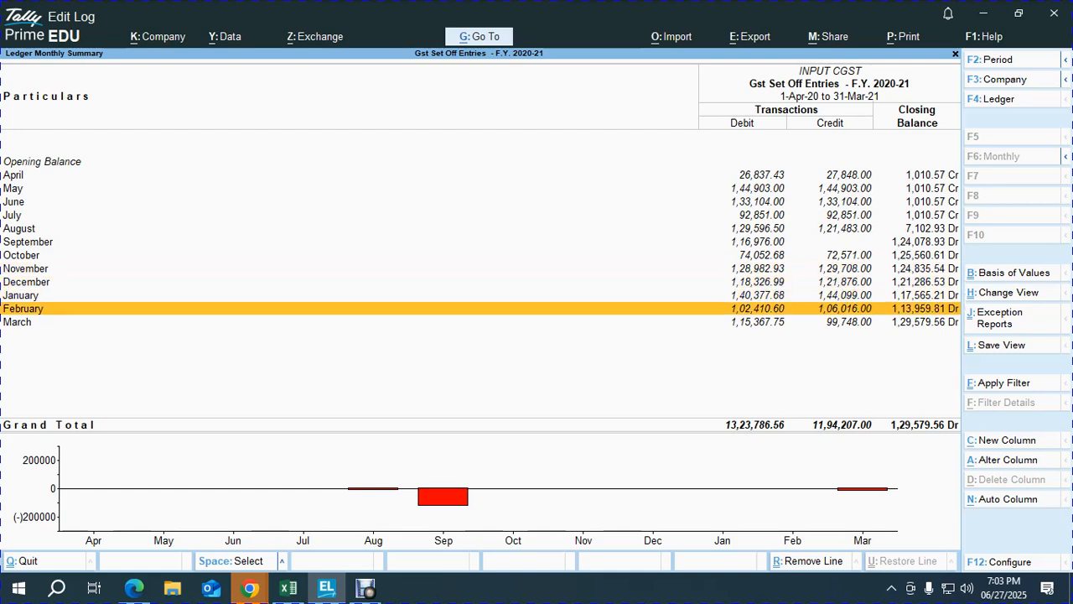
{"action": "key", "text": "Up"}
{"action": "key", "text": "Up"}
{"action": "key", "text": "Up"}
{"action": "key", "text": "Up"}
{"action": "key", "text": "Up"}
{"action": "key", "text": "Up"}
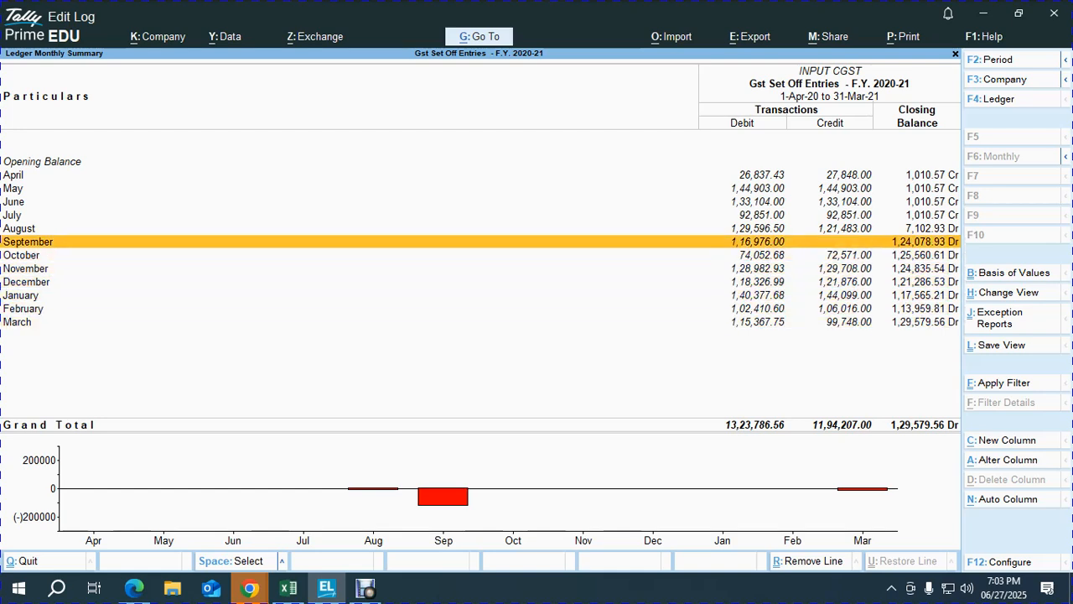
Step: Open the September vouchers of INPUT CGST, view the purchase voucher in detail, and return to the ledger reports
{"action": "key", "text": "Down"}
{"action": "key", "text": "Up"}
{"action": "key", "text": "Return"}
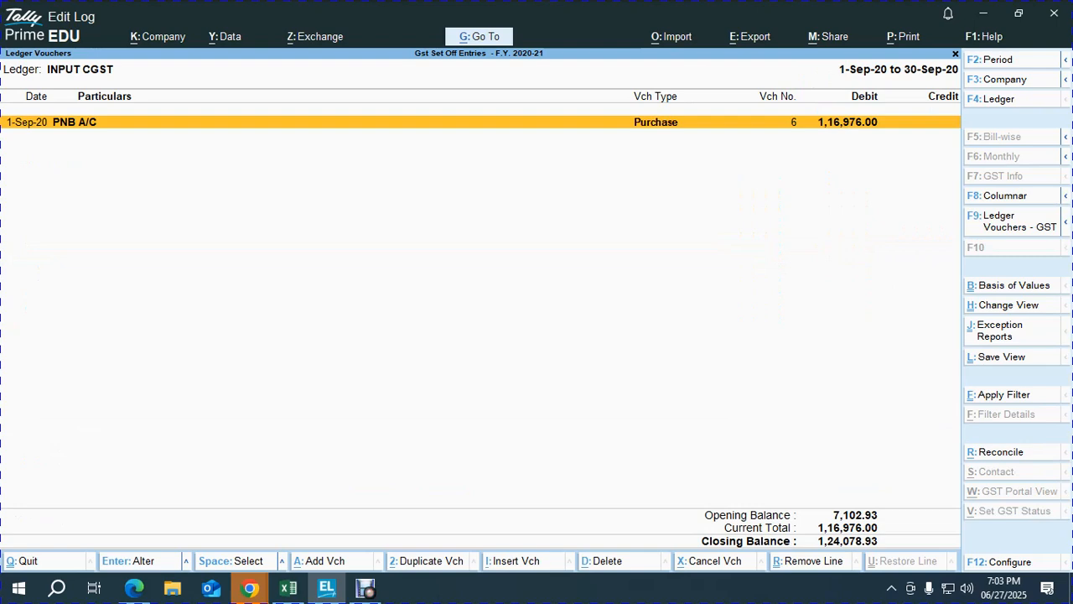
{"action": "key", "text": "Return"}
{"action": "key", "text": "Escape"}
{"action": "key", "text": "Escape"}
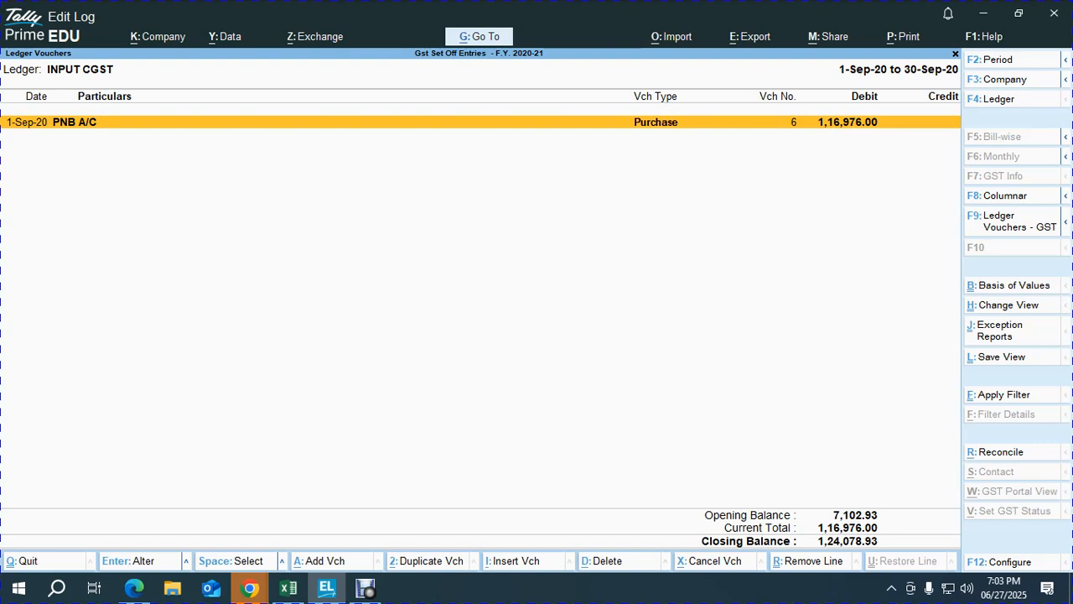
Step: Review the INPUT CGST closing balances again, from February back to April and forward to September
{"action": "key", "text": "Down"}
{"action": "key", "text": "Down"}
{"action": "key", "text": "Down"}
{"action": "key", "text": "Down"}
{"action": "key", "text": "Down"}
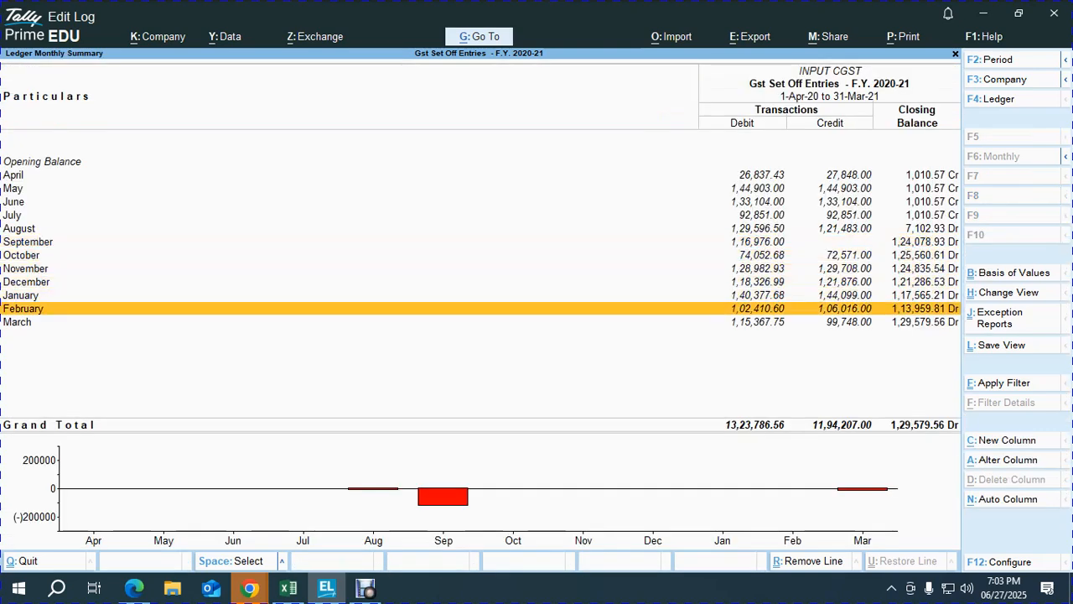
{"action": "key", "text": "Up"}
{"action": "key", "text": "Up"}
{"action": "key", "text": "Down"}
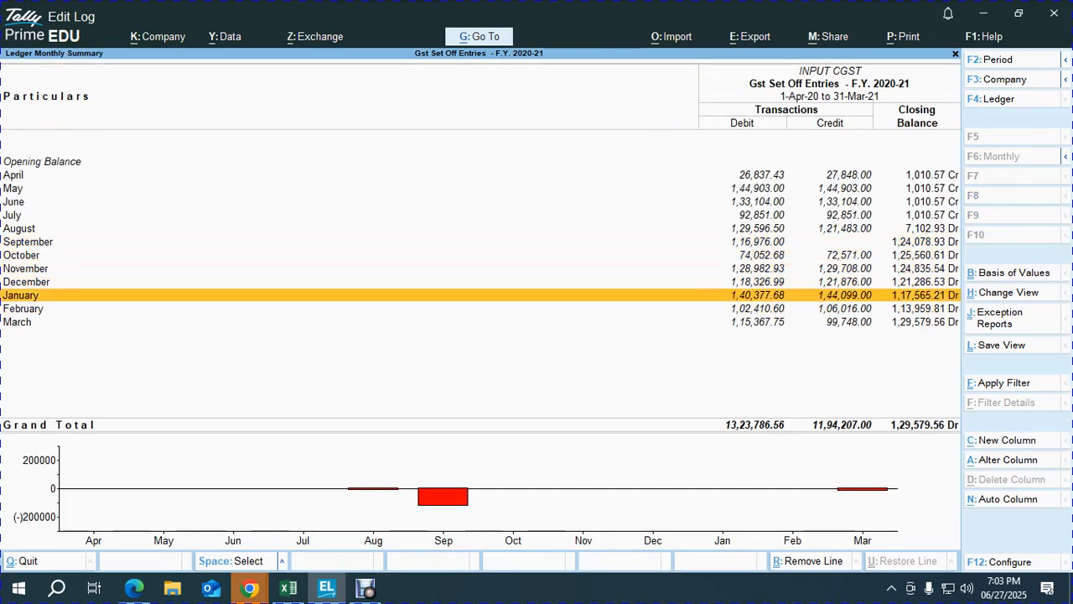
{"action": "key", "text": "Up"}
{"action": "key", "text": "Up"}
{"action": "key", "text": "Up"}
{"action": "key", "text": "Up"}
{"action": "key", "text": "Up"}
{"action": "key", "text": "Up"}
{"action": "key", "text": "Up"}
{"action": "key", "text": "Up"}
{"action": "key", "text": "Up"}
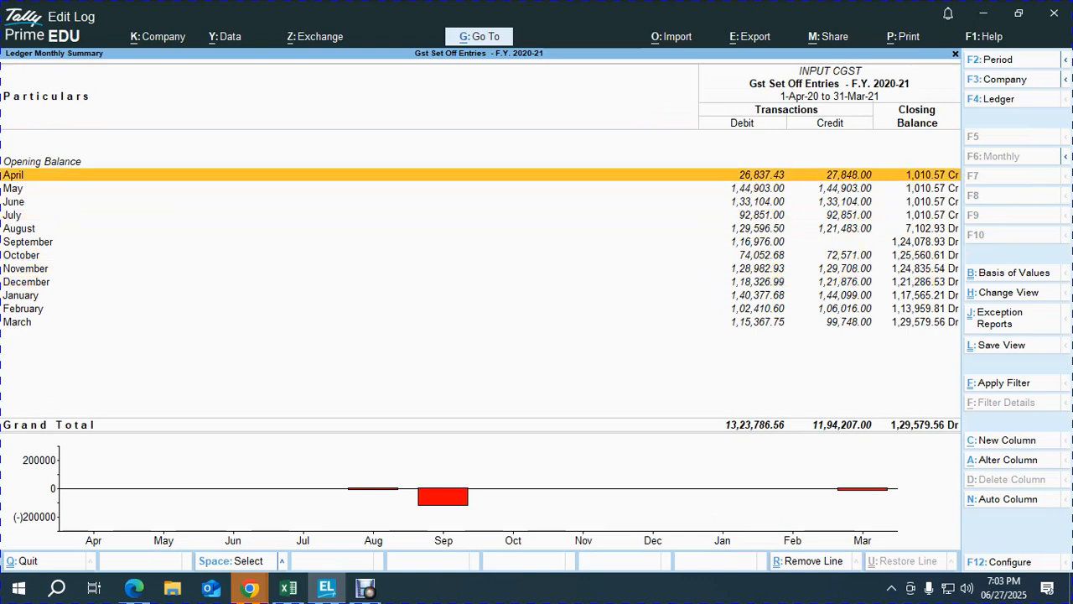
{"action": "key", "text": "Down"}
{"action": "key", "text": "Down"}
{"action": "key", "text": "Down"}
{"action": "key", "text": "Down"}
{"action": "key", "text": "Down"}
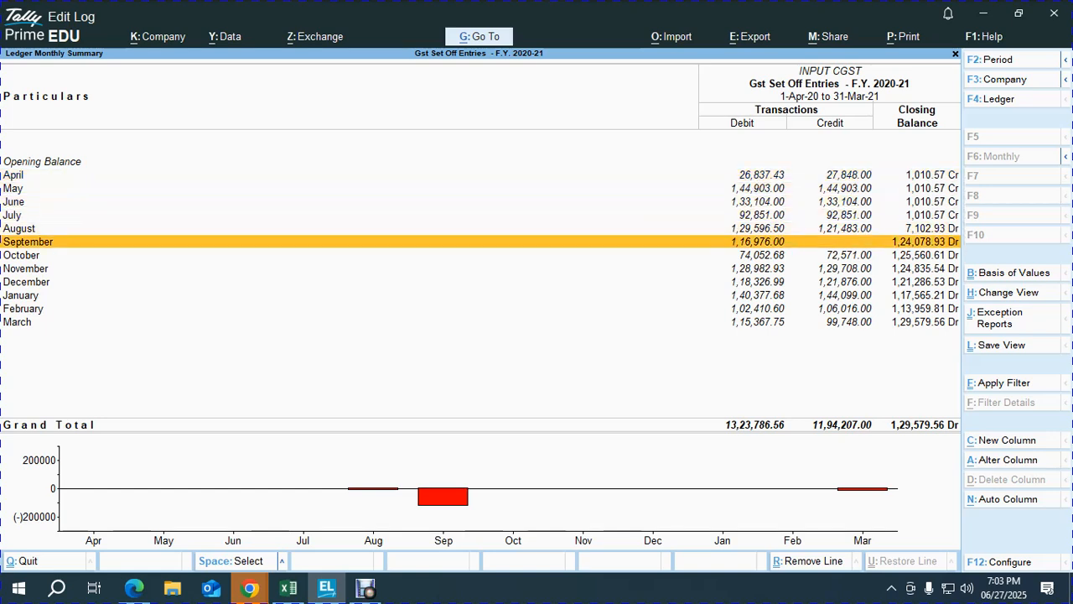
Step: Open the INPUT SGST ledger vouchers from the Duties & Taxes group for the period 1-Apr-20 to 31-Mar-21
{"action": "key", "text": "Escape"}
{"action": "key", "text": "Down"}
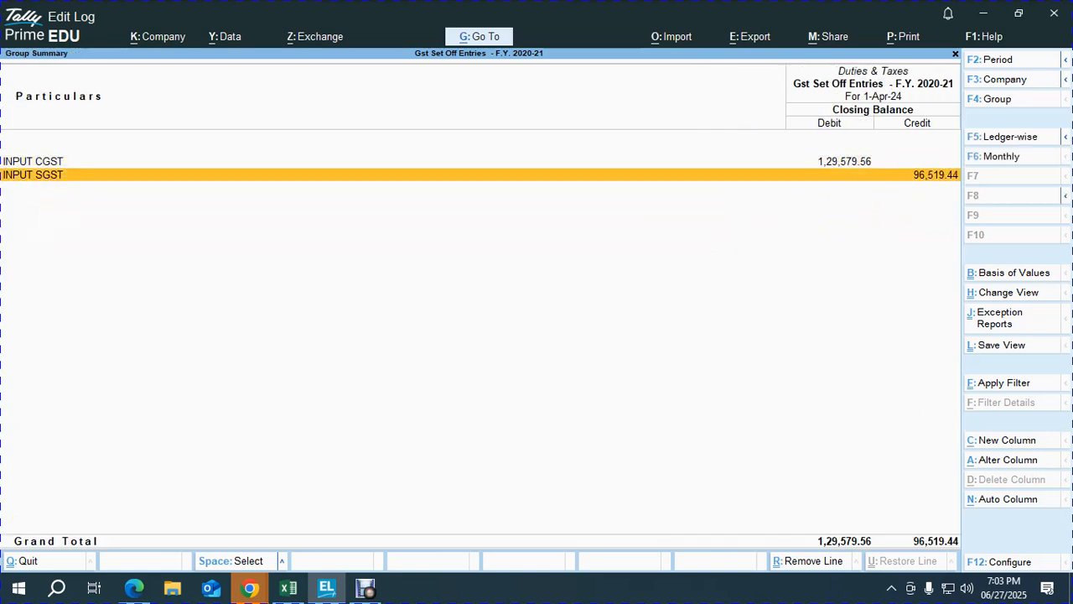
{"action": "key", "text": "Return"}
{"action": "key", "text": "Return"}
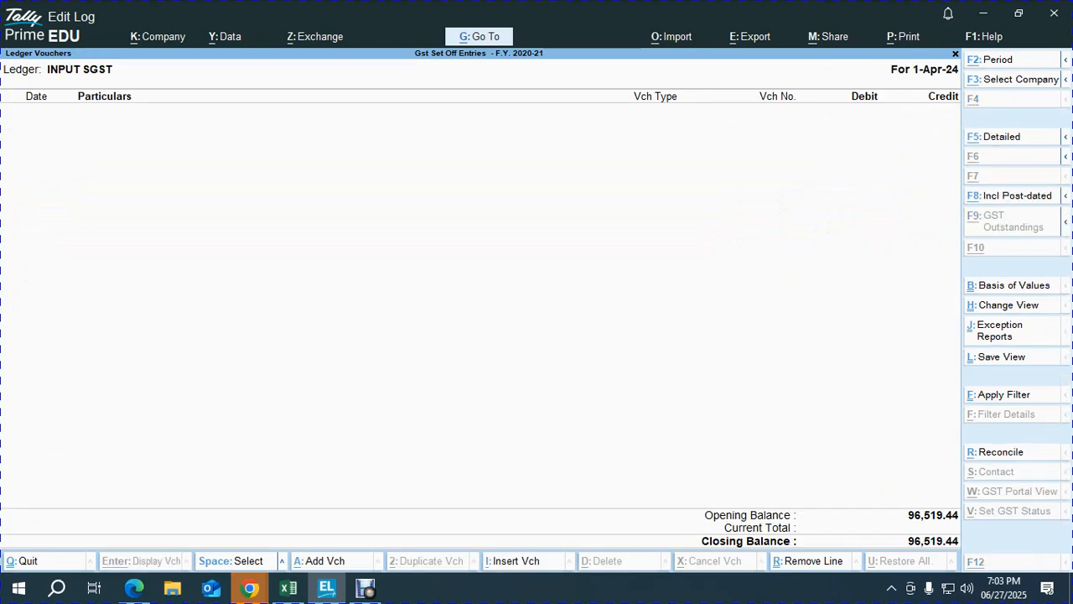
{"action": "key", "text": "F2"}
{"action": "type", "text": "A21"}
{"action": "key", "text": "BackSpace"}
{"action": "type", "text": "0M21"}
{"action": "key", "text": "BackSpace"}
{"action": "key", "text": "BackSpace"}
{"action": "key", "text": "BackSpace"}
{"action": "key", "text": "BackSpace"}
{"action": "key", "text": "BackSpace"}
{"action": "key", "text": "BackSpace"}
{"action": "type", "text": "A20"}
{"action": "key", "text": "Return"}
{"action": "type", "text": "Mar-21"}
{"action": "key", "text": "Return"}
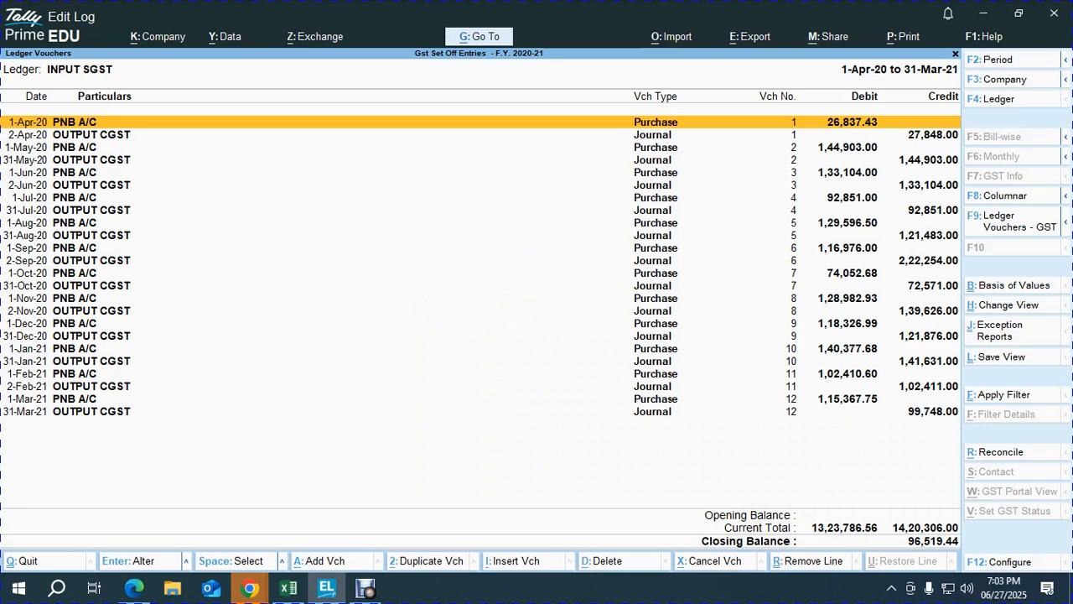
Step: Examine the INPUT SGST purchase and journal vouchers line by line from April 2020 through March 2021
{"action": "key", "text": "Down"}
{"action": "key", "text": "Up"}
{"action": "key", "text": "Down"}
{"action": "key", "text": "Down"}
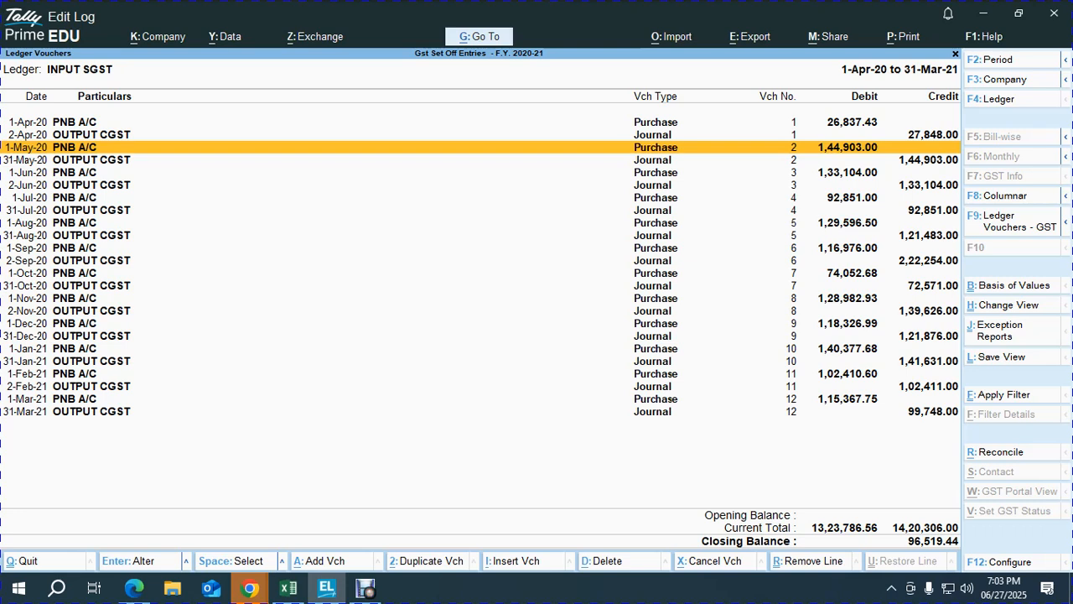
{"action": "key", "text": "Down"}
{"action": "key", "text": "Down"}
{"action": "key", "text": "Down"}
{"action": "key", "text": "Down"}
{"action": "key", "text": "Down"}
{"action": "key", "text": "Down"}
{"action": "key", "text": "Down"}
{"action": "key", "text": "Down"}
{"action": "key", "text": "Down"}
{"action": "key", "text": "Down"}
{"action": "key", "text": "Down"}
{"action": "key", "text": "Down"}
{"action": "key", "text": "Down"}
{"action": "key", "text": "Down"}
{"action": "key", "text": "Down"}
{"action": "key", "text": "Down"}
{"action": "key", "text": "Down"}
{"action": "key", "text": "Down"}
{"action": "key", "text": "Down"}
{"action": "key", "text": "Down"}
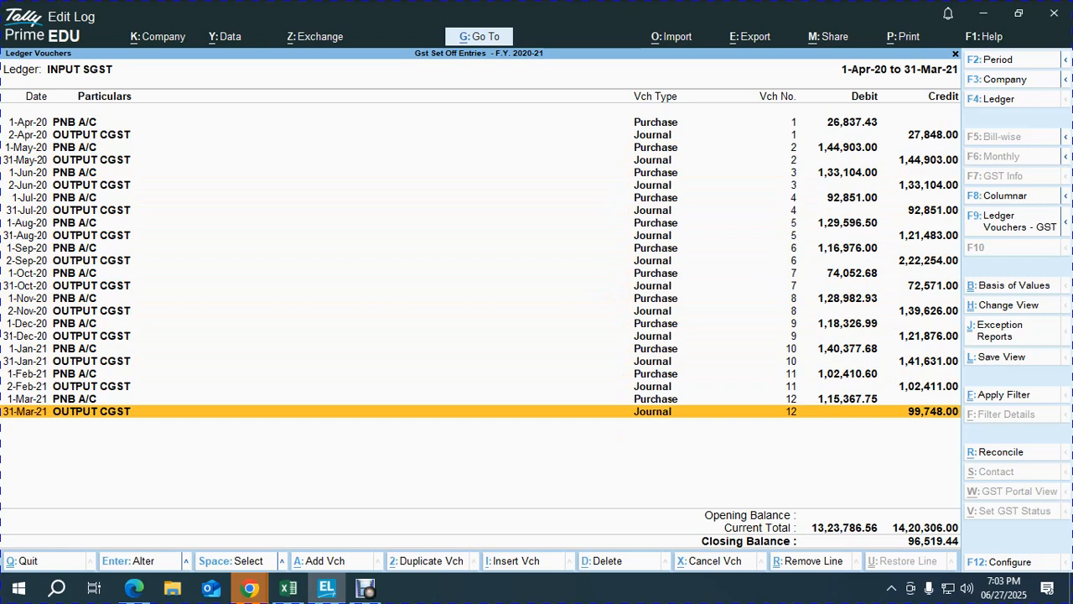
Step: Close the INPUT SGST reports and display the monthly summary of the OUTPUT CGST ledger from the account books
{"action": "key", "text": "Escape"}
{"action": "key", "text": "Escape"}
{"action": "type", "text": "d"}
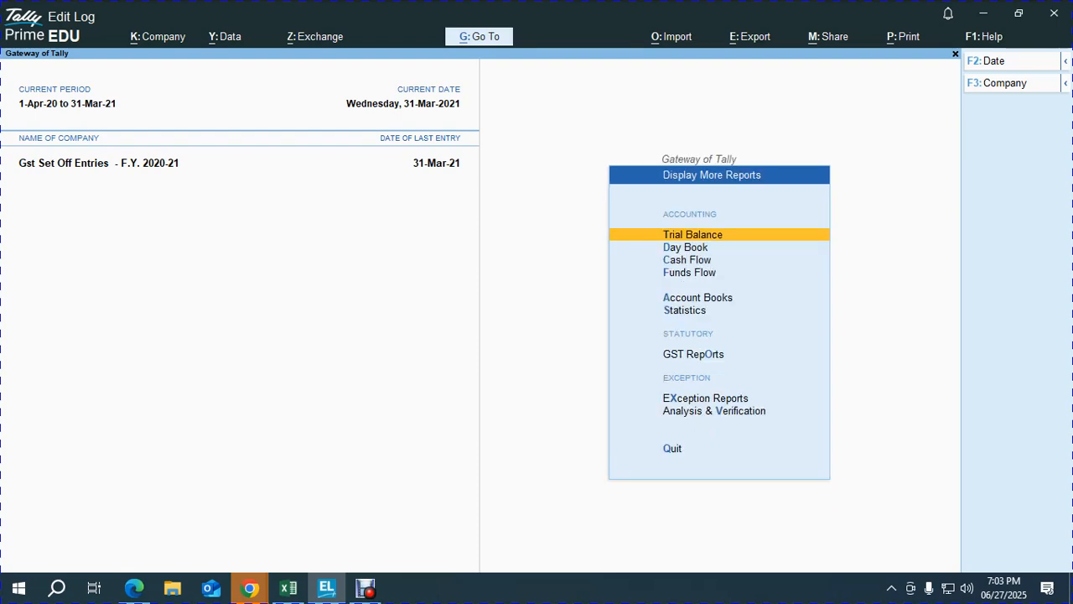
{"action": "type", "text": "alOUT"}
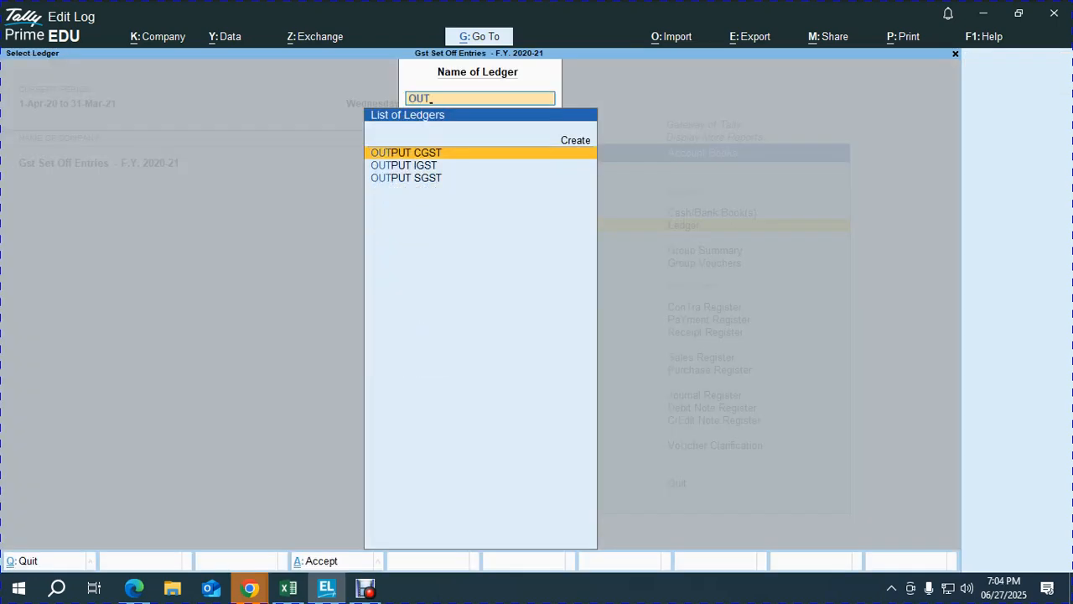
{"action": "key", "text": "Return"}
{"action": "key", "text": "F6"}
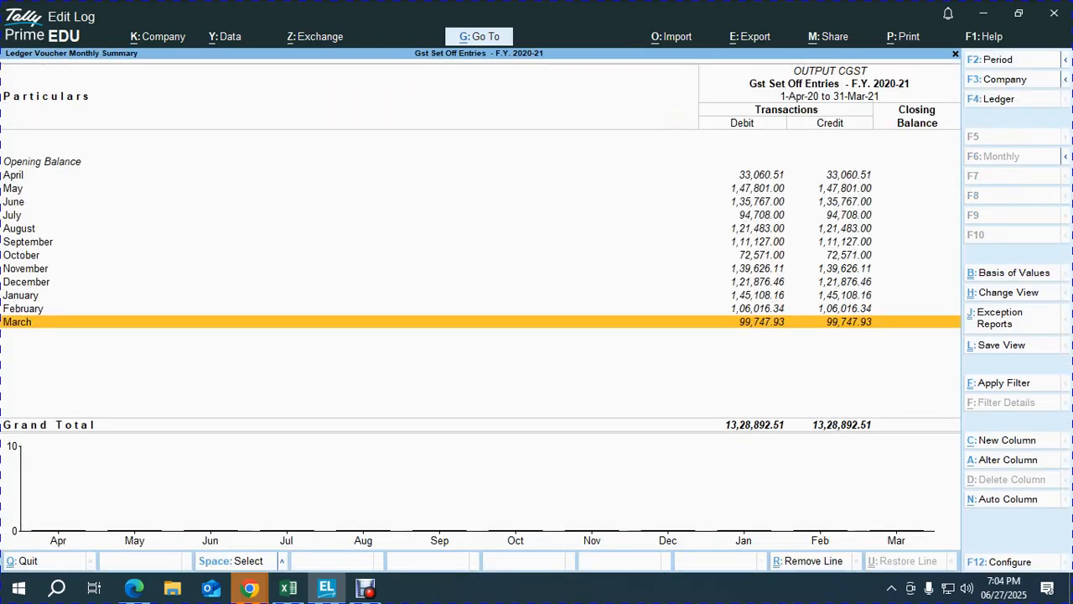
Step: Compare the OUTPUT CGST debit and credit amounts for every month from April through March
{"action": "key", "text": "Up"}
{"action": "key", "text": "Up"}
{"action": "key", "text": "Up"}
{"action": "key", "text": "Up"}
{"action": "key", "text": "Up"}
{"action": "key", "text": "Up"}
{"action": "key", "text": "Up"}
{"action": "key", "text": "Up"}
{"action": "key", "text": "Up"}
{"action": "key", "text": "Up"}
{"action": "key", "text": "Up"}
{"action": "key", "text": "Down"}
{"action": "key", "text": "Down"}
{"action": "key", "text": "Down"}
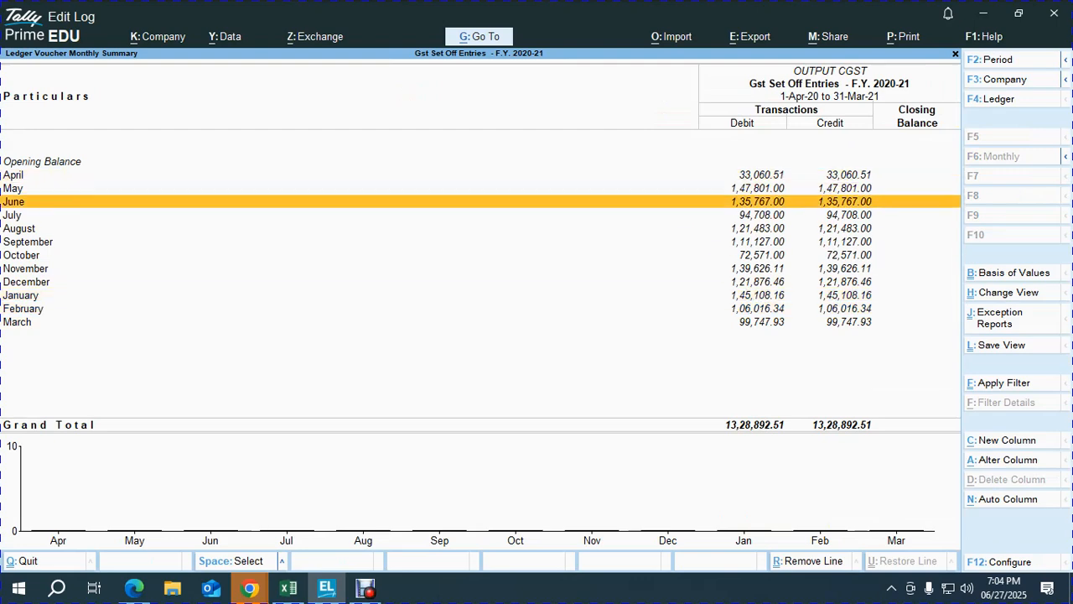
{"action": "key", "text": "Down"}
{"action": "key", "text": "Down"}
{"action": "key", "text": "Down"}
{"action": "key", "text": "Down"}
{"action": "key", "text": "Down"}
{"action": "key", "text": "Down"}
{"action": "key", "text": "Down"}
{"action": "key", "text": "Down"}
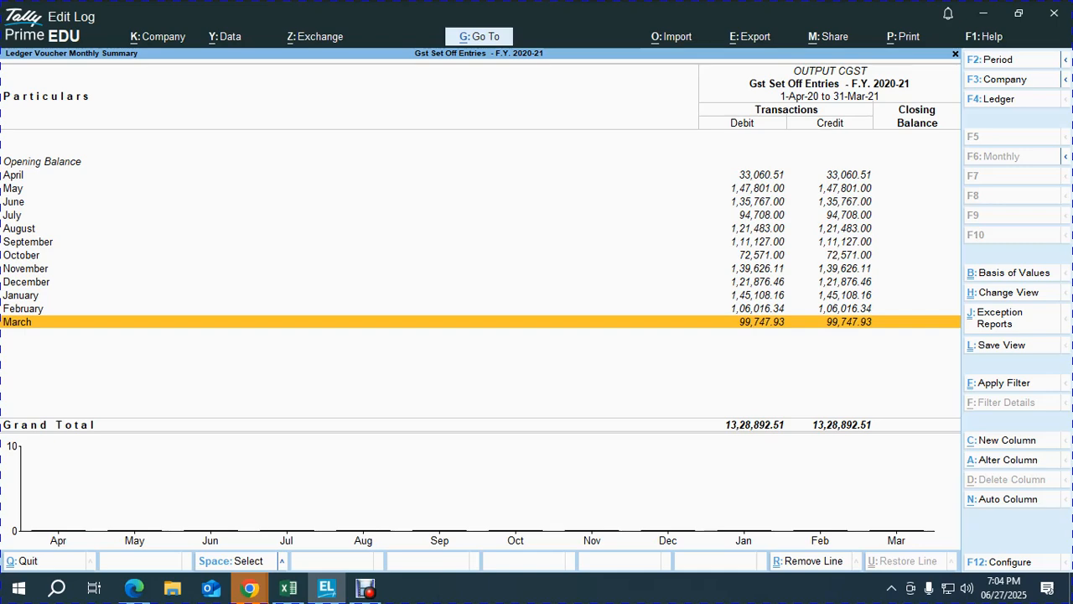
Step: Switch to the OUTPUT SGST ledger and view its monthly summary
{"action": "key", "text": "Return"}
{"action": "key", "text": "F4"}
{"action": "type", "text": "OUT"}
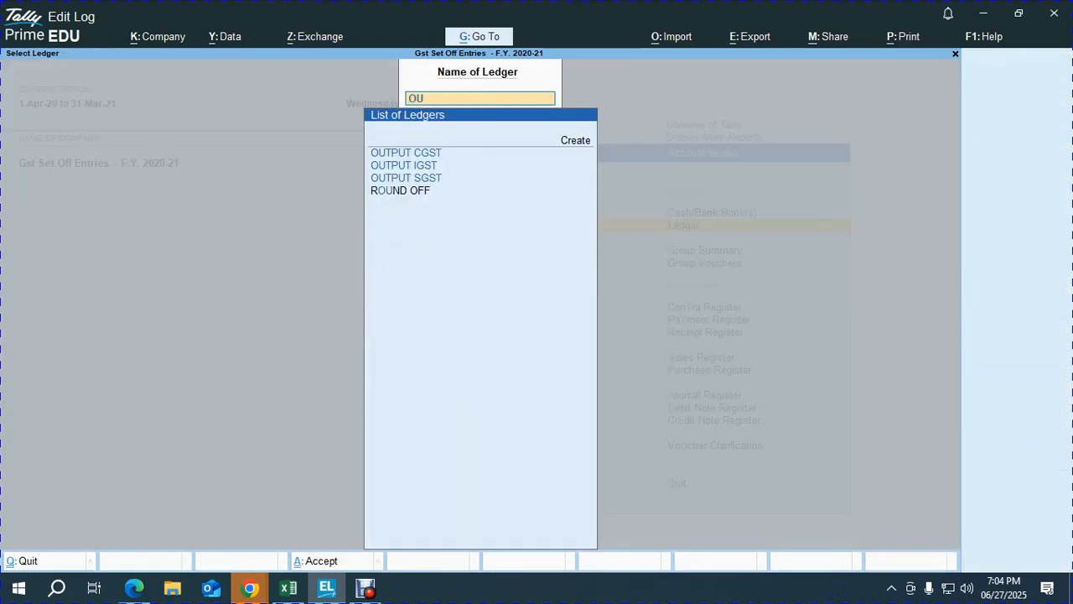
{"action": "key", "text": "Down"}
{"action": "key", "text": "Down"}
{"action": "key", "text": "Return"}
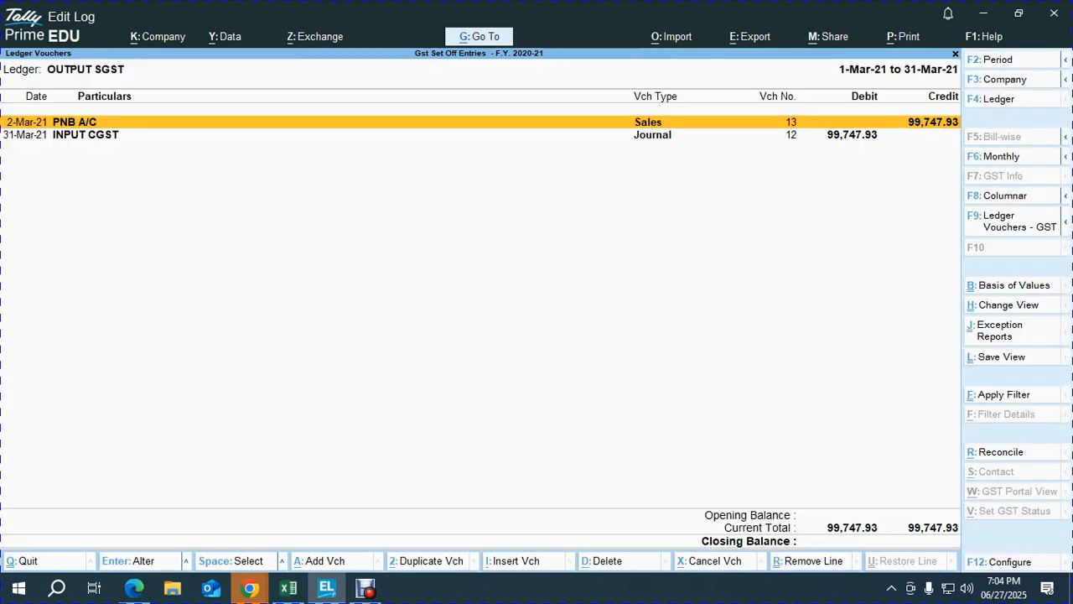
{"action": "key", "text": "Escape"}
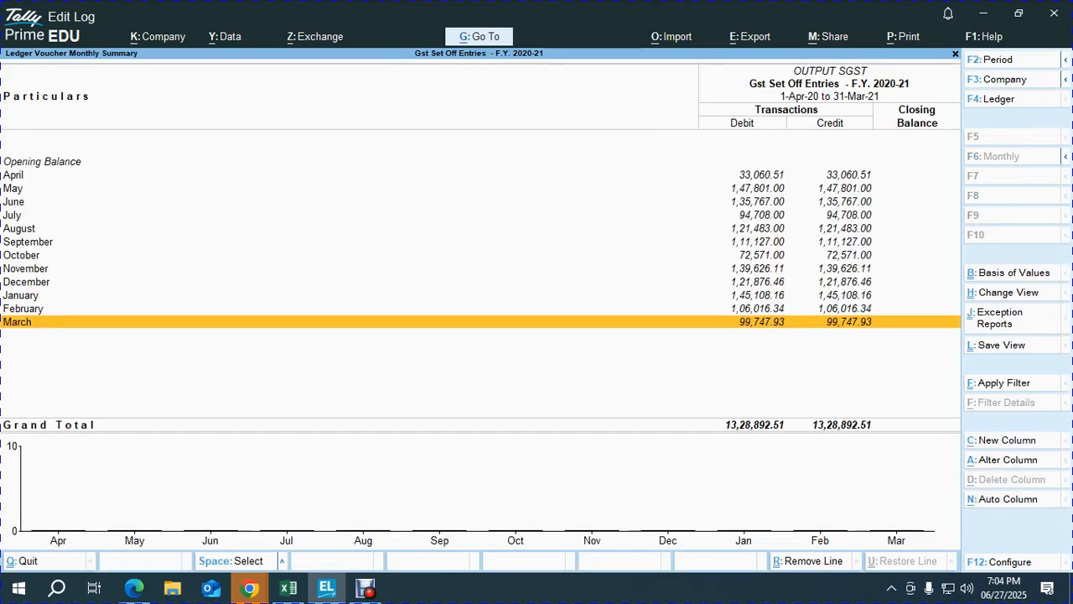
Step: Switch to the CGST PAYABLE ledger and display its monthly summary
{"action": "key", "text": "Return"}
{"action": "key", "text": "F4"}
{"action": "key", "text": "BackSpace"}
{"action": "type", "text": "CGST"}
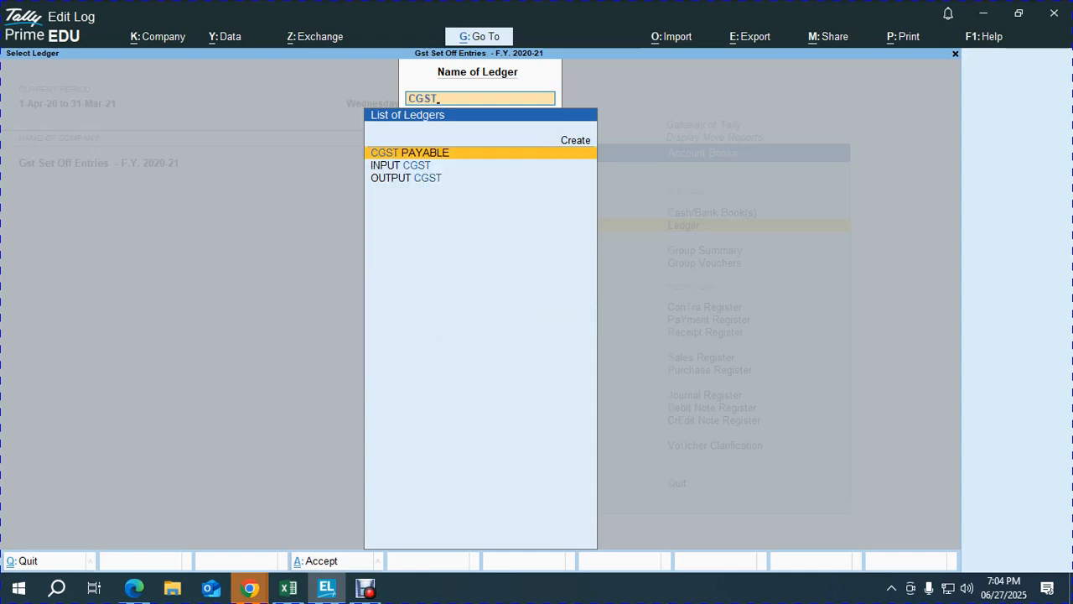
{"action": "key", "text": "Return"}
{"action": "key", "text": "Escape"}
Step: Examine the CGST PAYABLE debits, credits and closing balances for each month from April through March
{"action": "key", "text": "Up"}
{"action": "key", "text": "Up"}
{"action": "key", "text": "Up"}
{"action": "key", "text": "Up"}
{"action": "key", "text": "Up"}
{"action": "key", "text": "Up"}
{"action": "key", "text": "Up"}
{"action": "key", "text": "Up"}
{"action": "key", "text": "Up"}
{"action": "key", "text": "Up"}
{"action": "key", "text": "Up"}
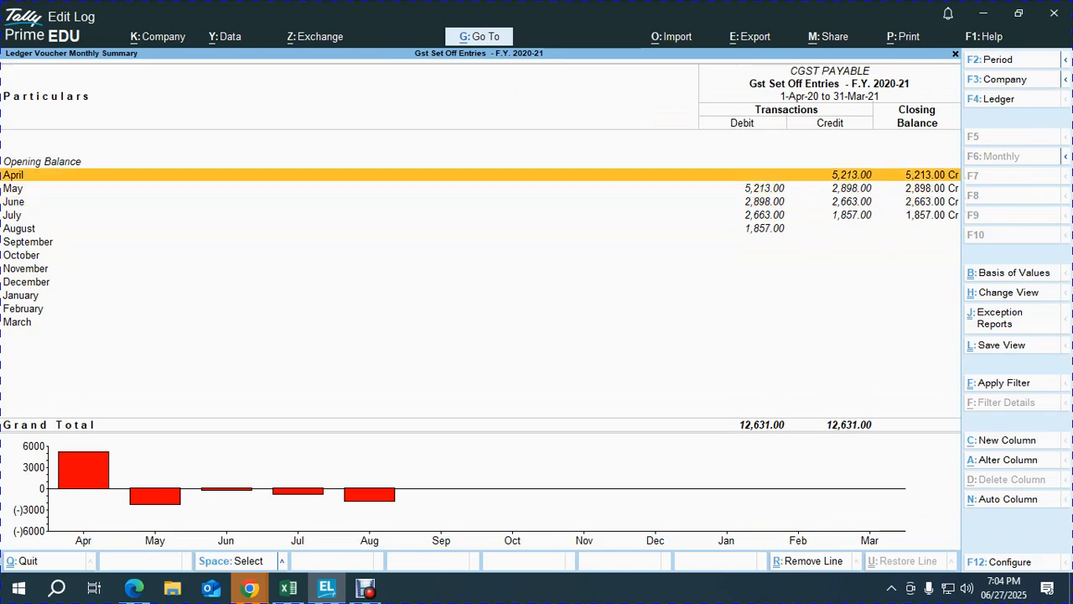
{"action": "key", "text": "Down"}
{"action": "key", "text": "Down"}
{"action": "key", "text": "Down"}
{"action": "key", "text": "Down"}
{"action": "key", "text": "Down"}
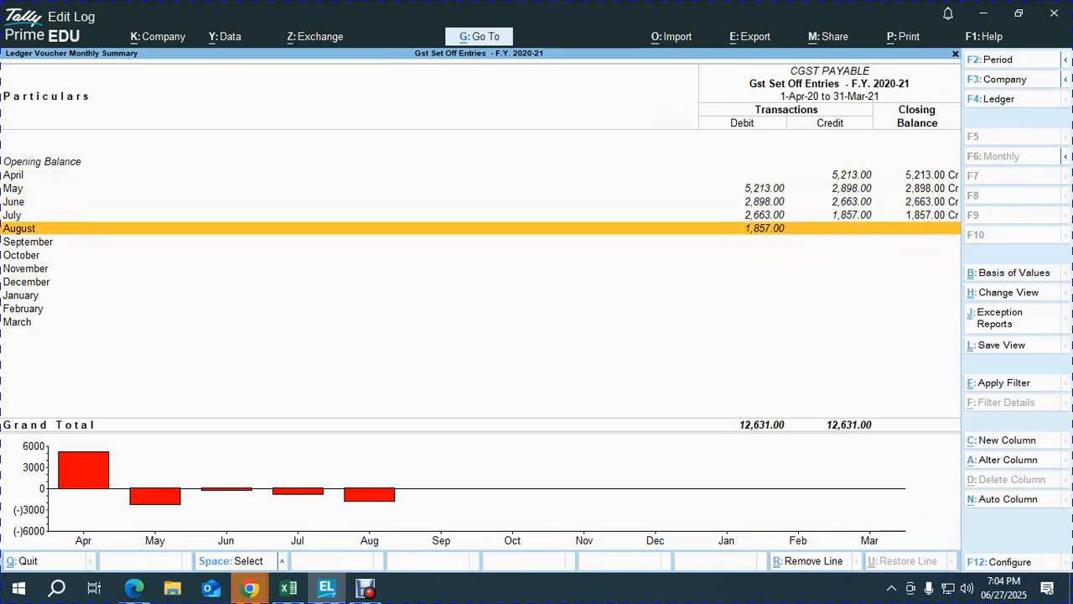
{"action": "key", "text": "Down"}
{"action": "key", "text": "Down"}
{"action": "key", "text": "Down"}
{"action": "key", "text": "Down"}
{"action": "key", "text": "Down"}
{"action": "key", "text": "Down"}
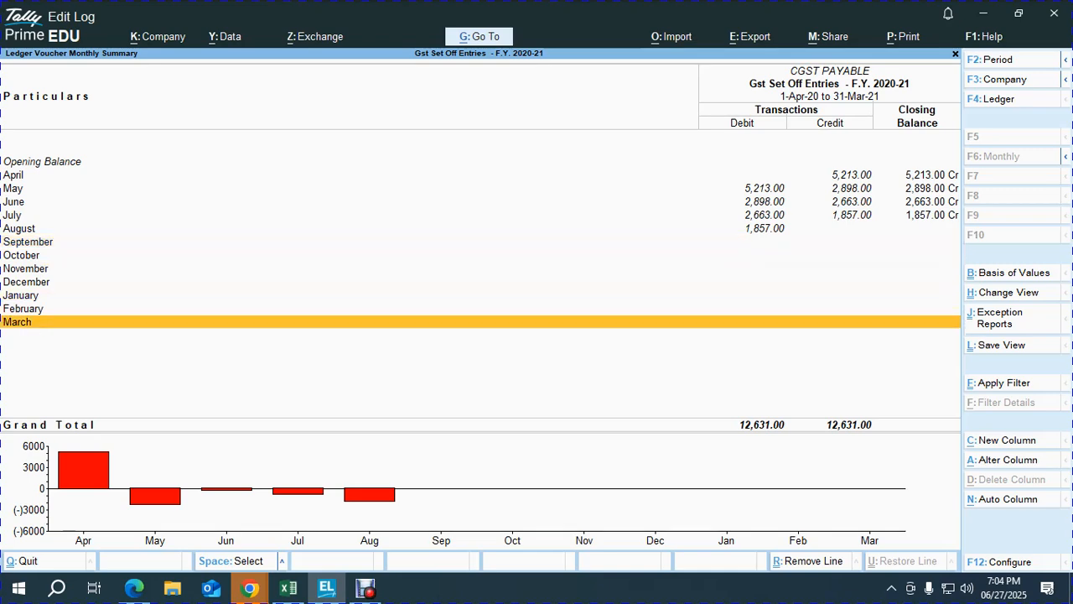
Step: Switch to the SGST PAYABLE ledger and display its monthly summary
{"action": "key", "text": "Return"}
{"action": "key", "text": "F4"}
{"action": "type", "text": "S"}
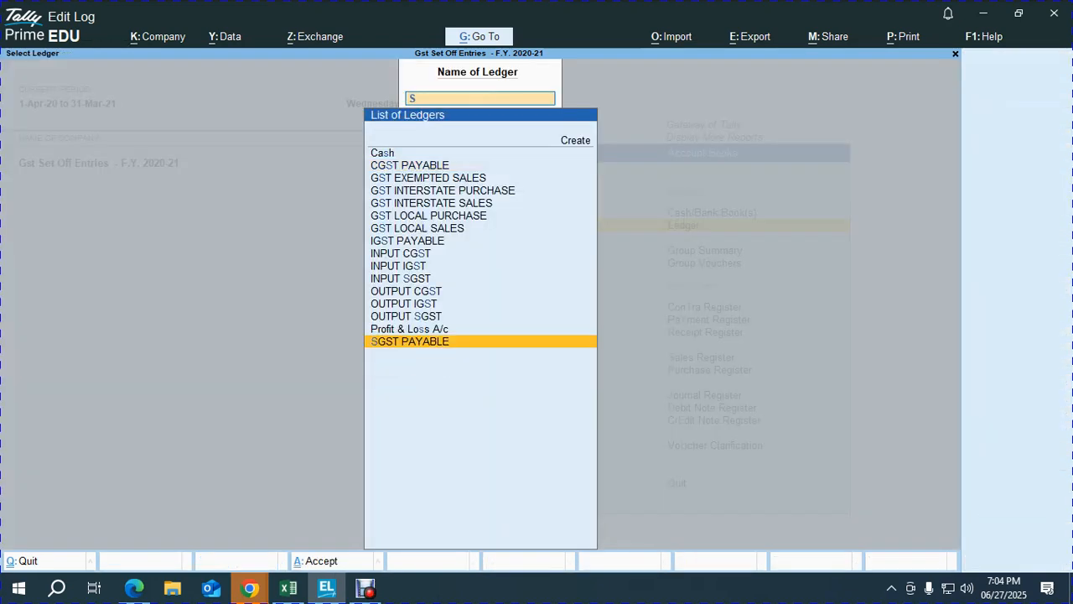
{"action": "type", "text": "GST"}
{"action": "key", "text": "Return"}
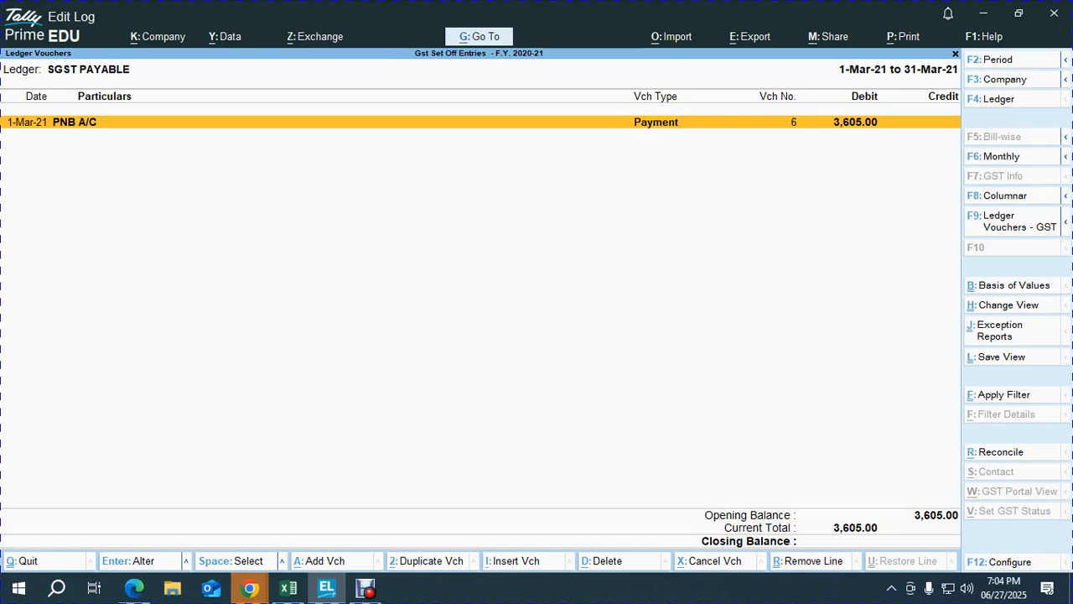
{"action": "key", "text": "Escape"}
Step: Examine the SGST PAYABLE debits, credits and closing balances for each month from April through March
{"action": "key", "text": "Up"}
{"action": "key", "text": "Up"}
{"action": "key", "text": "Up"}
{"action": "key", "text": "Up"}
{"action": "key", "text": "Up"}
{"action": "key", "text": "Up"}
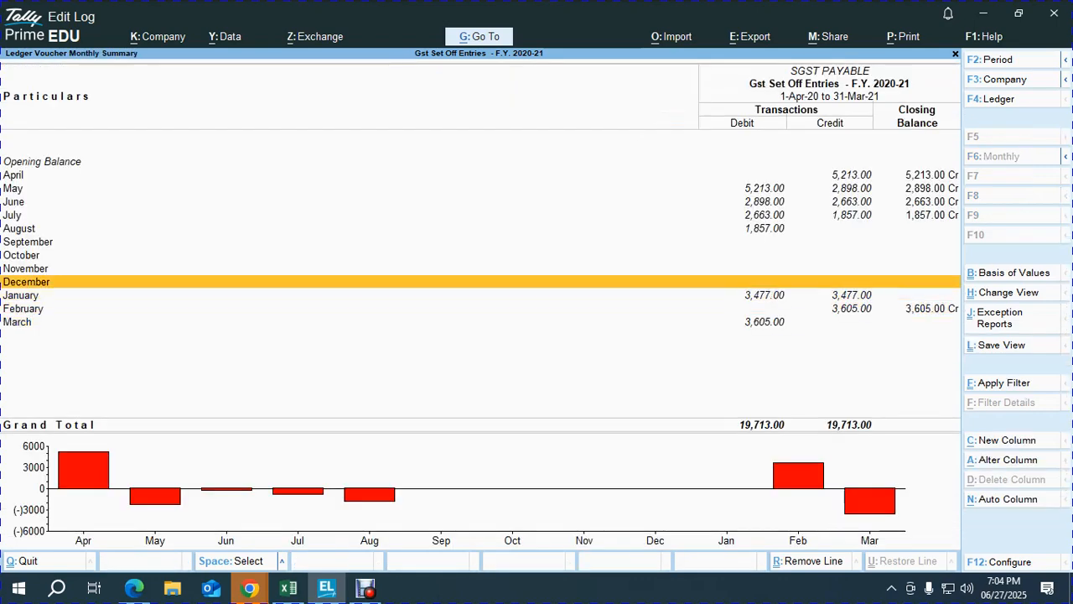
{"action": "key", "text": "Down"}
{"action": "key", "text": "Down"}
{"action": "key", "text": "Down"}
{"action": "key", "text": "Down"}
{"action": "key", "text": "Down"}
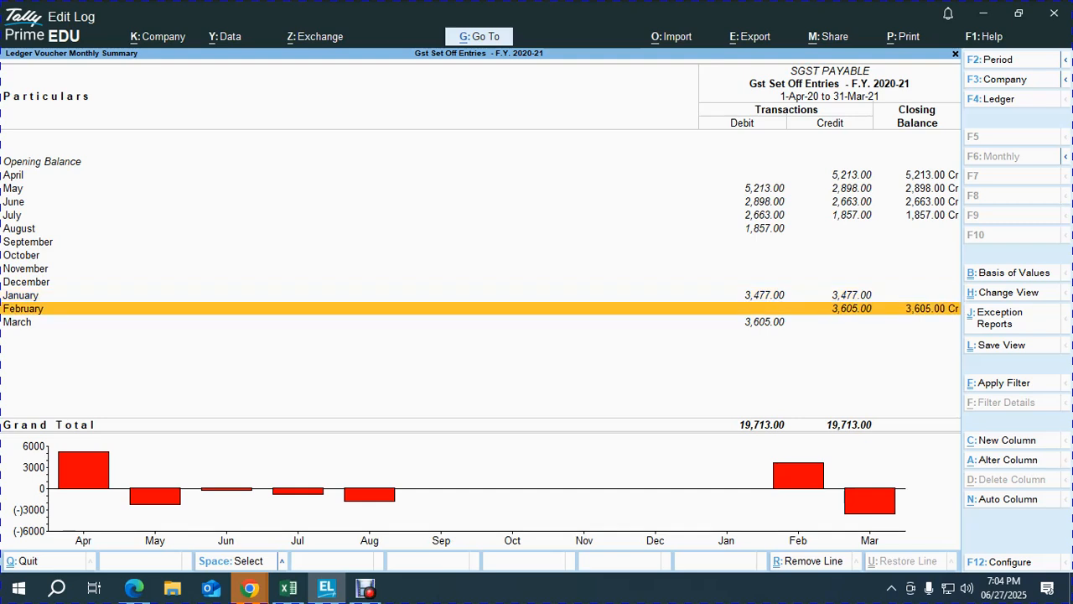
{"action": "key", "text": "Down"}
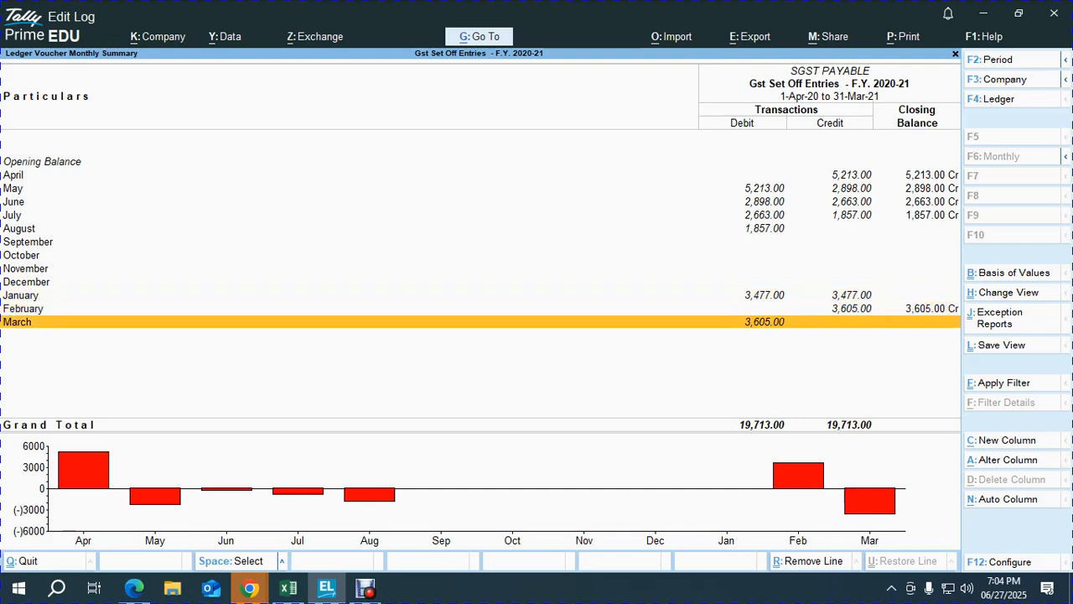
{"action": "key", "text": "Up"}
{"action": "key", "text": "Up"}
{"action": "key", "text": "Up"}
{"action": "key", "text": "Up"}
{"action": "key", "text": "Up"}
{"action": "key", "text": "Up"}
{"action": "key", "text": "Up"}
{"action": "key", "text": "Up"}
{"action": "key", "text": "Up"}
{"action": "key", "text": "Up"}
{"action": "key", "text": "Up"}
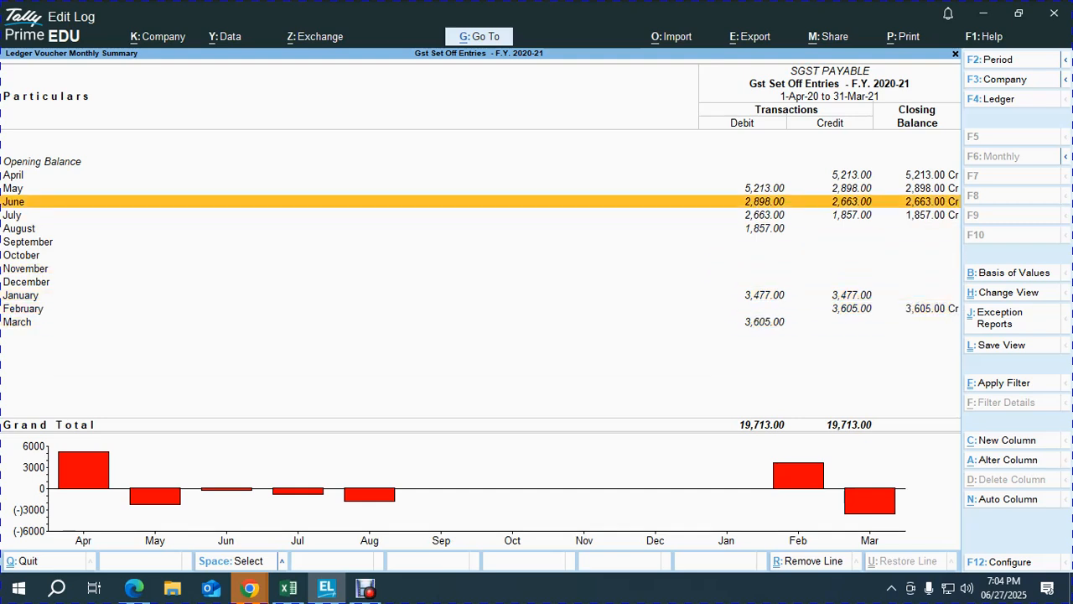
{"action": "key", "text": "Down"}
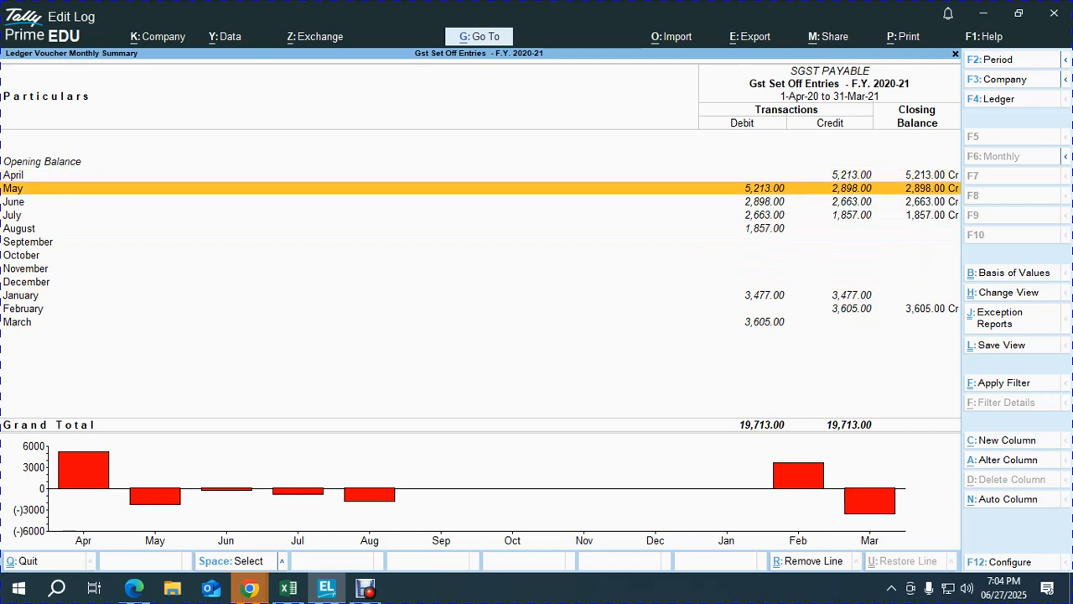
{"action": "key", "text": "Down"}
{"action": "key", "text": "Down"}
{"action": "key", "text": "Down"}
{"action": "key", "text": "Down"}
{"action": "key", "text": "Down"}
{"action": "key", "text": "Down"}
{"action": "key", "text": "Down"}
{"action": "key", "text": "Down"}
{"action": "key", "text": "Down"}
{"action": "key", "text": "Down"}
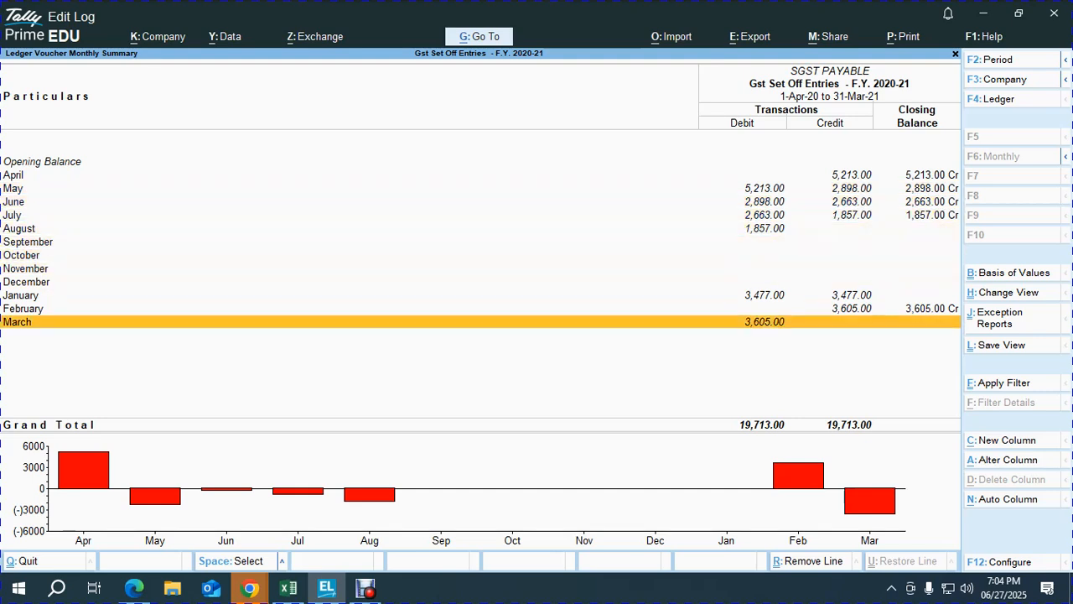
Step: View the March vouchers of SGST PAYABLE and return to the Gateway of Tally
{"action": "key", "text": "Return"}
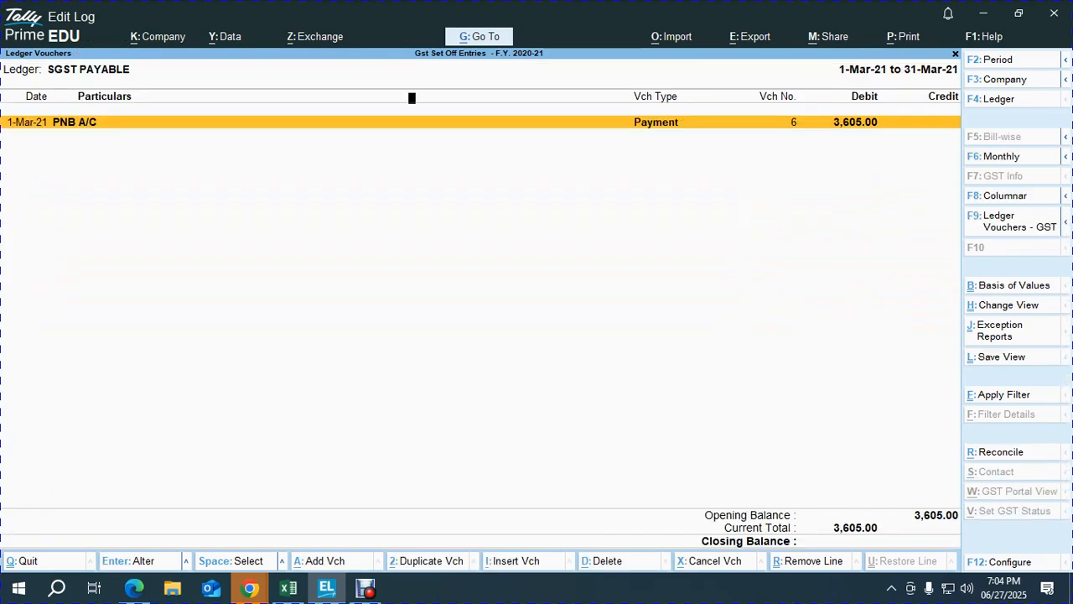
{"action": "key", "text": "Escape"}
{"action": "key", "text": "Escape"}
{"action": "key", "text": "Escape"}
{"action": "key", "text": "Escape"}
{"action": "key", "text": "Escape"}
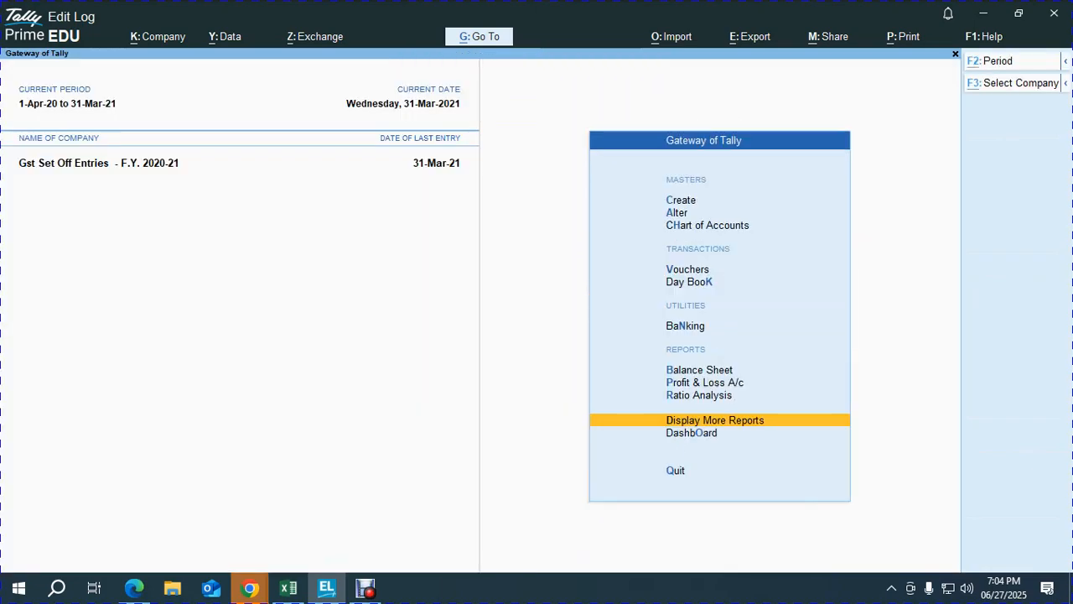
Step: Switch to the 12majic entries PDF in the browser and review the March return's outward supplies, eligible ITC and tax payment tables
{"action": "key", "text": "alt+Tab"}
{"action": "scroll", "coordinate": [530, 329], "scroll_direction": "up", "scroll_amount": 15}
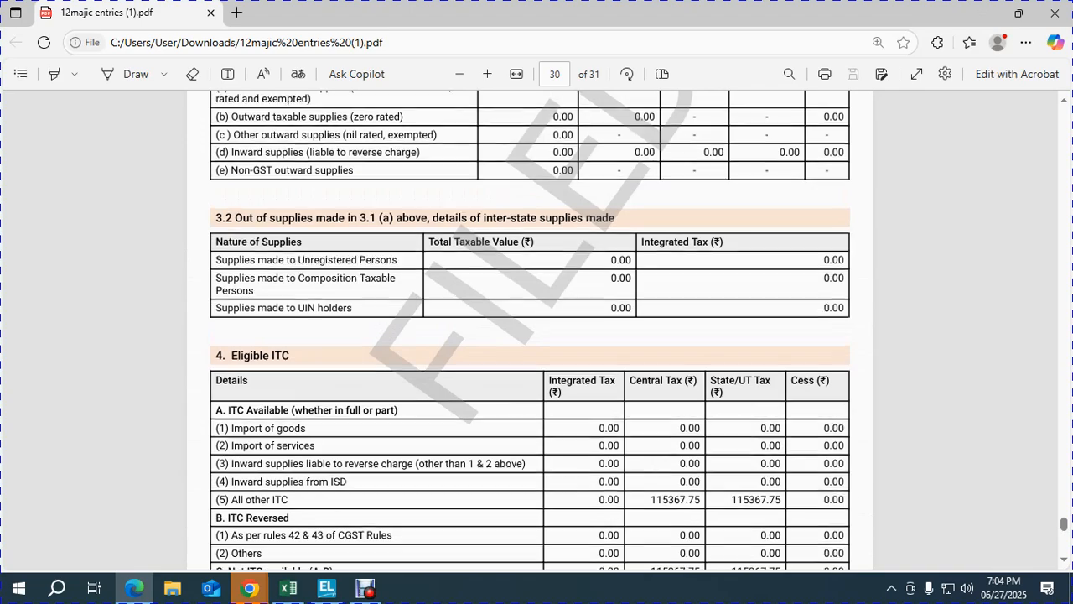
{"action": "scroll", "coordinate": [529, 329], "scroll_direction": "up", "scroll_amount": 4}
{"action": "scroll", "coordinate": [530, 329], "scroll_direction": "up", "scroll_amount": 2}
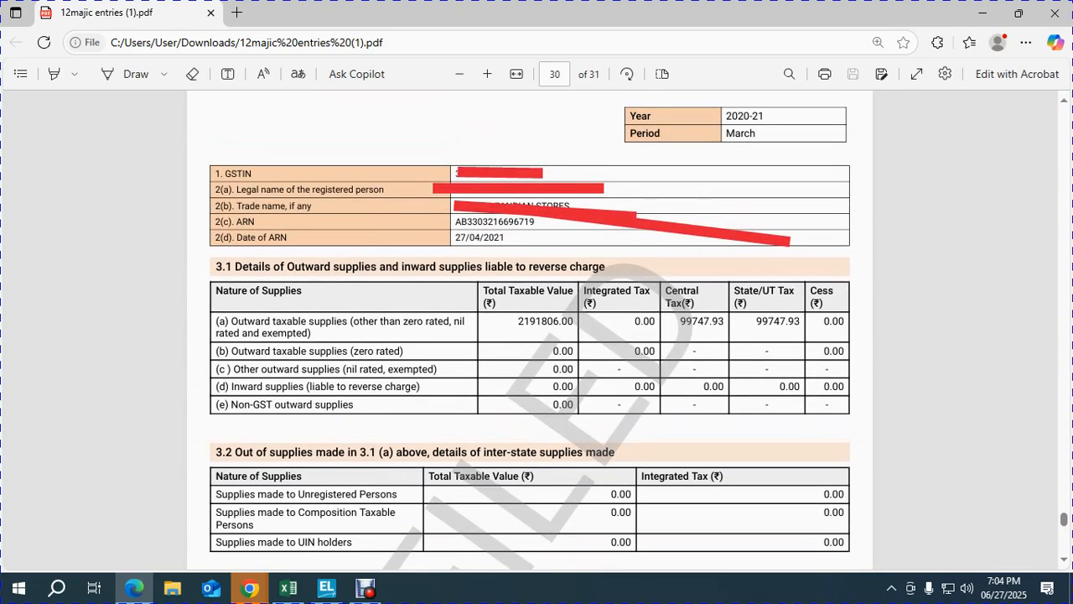
{"action": "scroll", "coordinate": [529, 330], "scroll_direction": "down", "scroll_amount": 20}
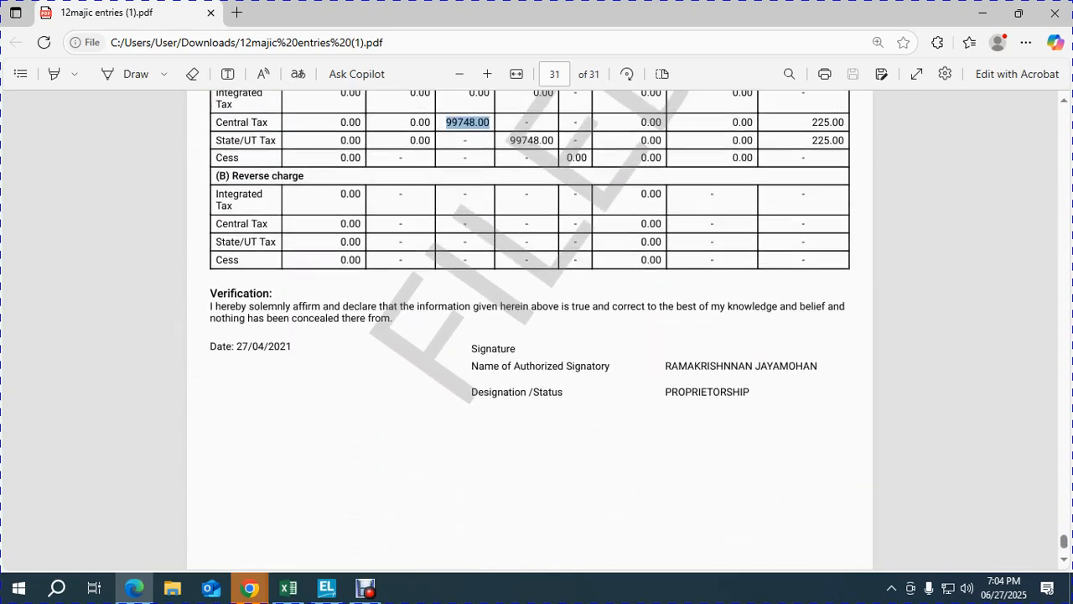
{"action": "scroll", "coordinate": [530, 330], "scroll_direction": "up", "scroll_amount": 15}
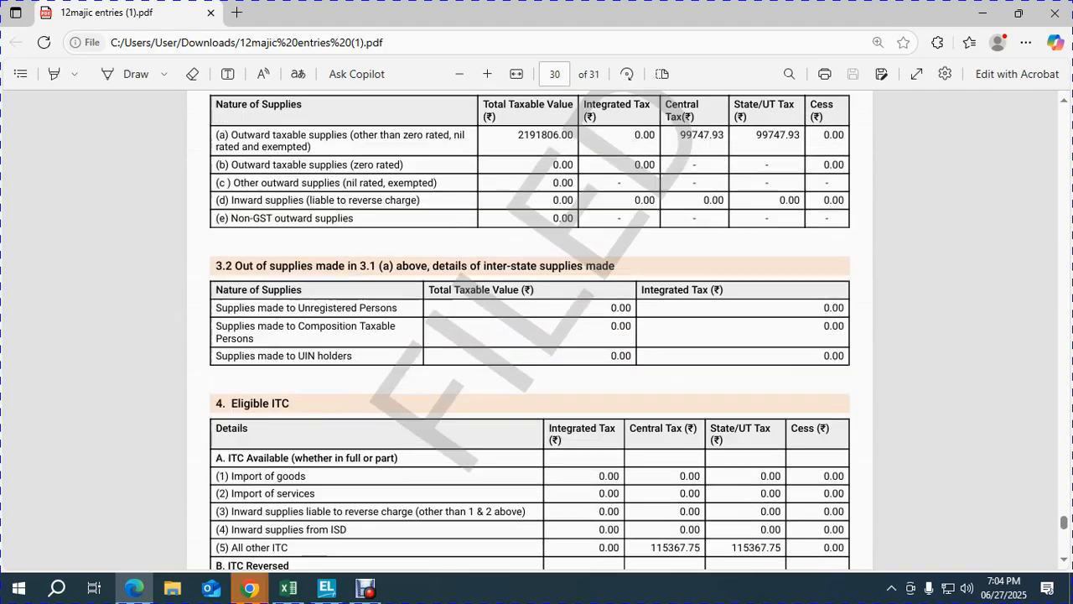
{"action": "scroll", "coordinate": [530, 329], "scroll_direction": "up", "scroll_amount": 2}
{"action": "scroll", "coordinate": [530, 329], "scroll_direction": "down", "scroll_amount": 15}
{"action": "scroll", "coordinate": [530, 329], "scroll_direction": "down", "scroll_amount": 4}
Step: Switch back to TallyPrime and drill down from the balance sheet into the Duties & Taxes group
{"action": "key", "text": "alt+Tab"}
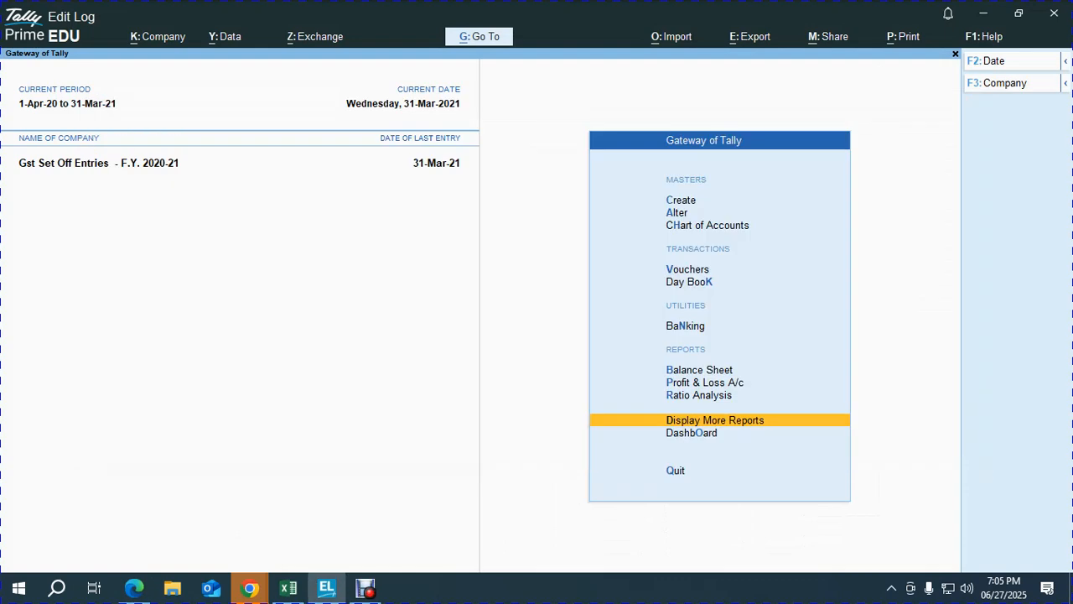
{"action": "key", "text": "b"}
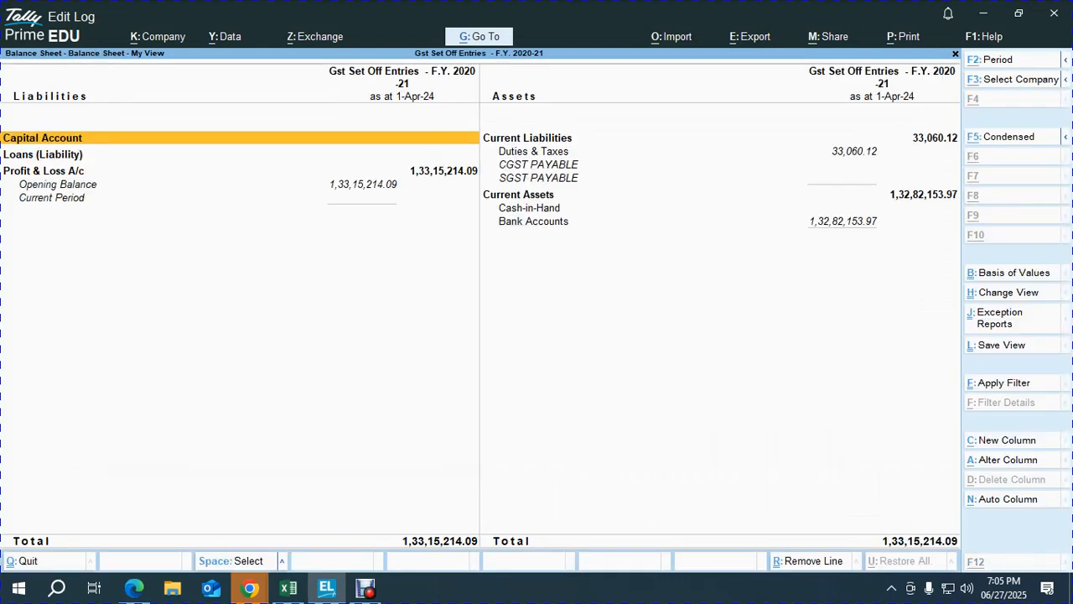
{"action": "left_click", "coordinate": [527, 137]}
{"action": "left_click", "coordinate": [533, 151]}
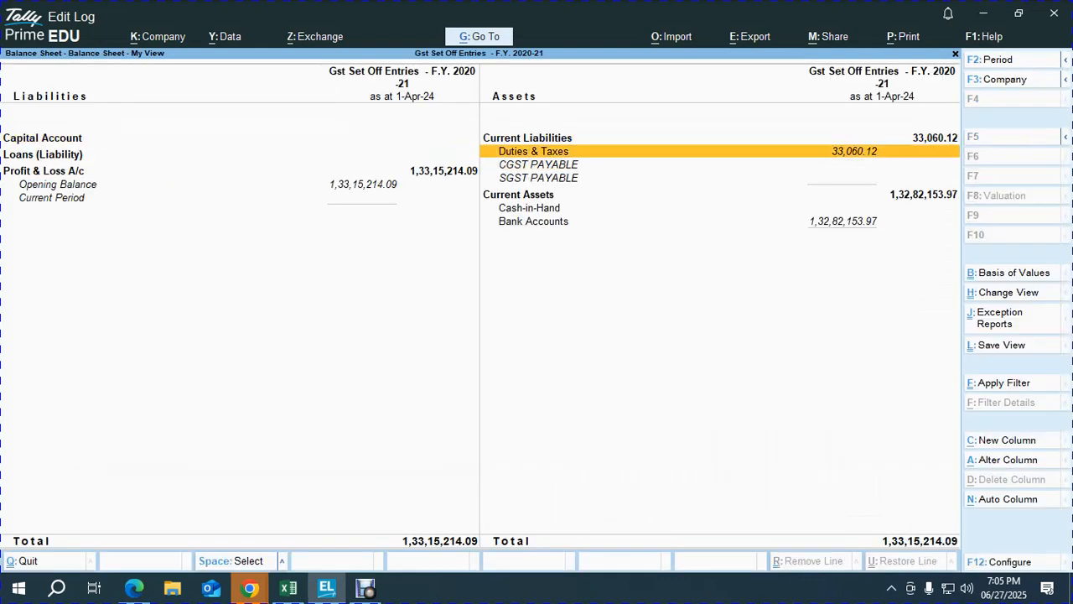
{"action": "key", "text": "Return"}
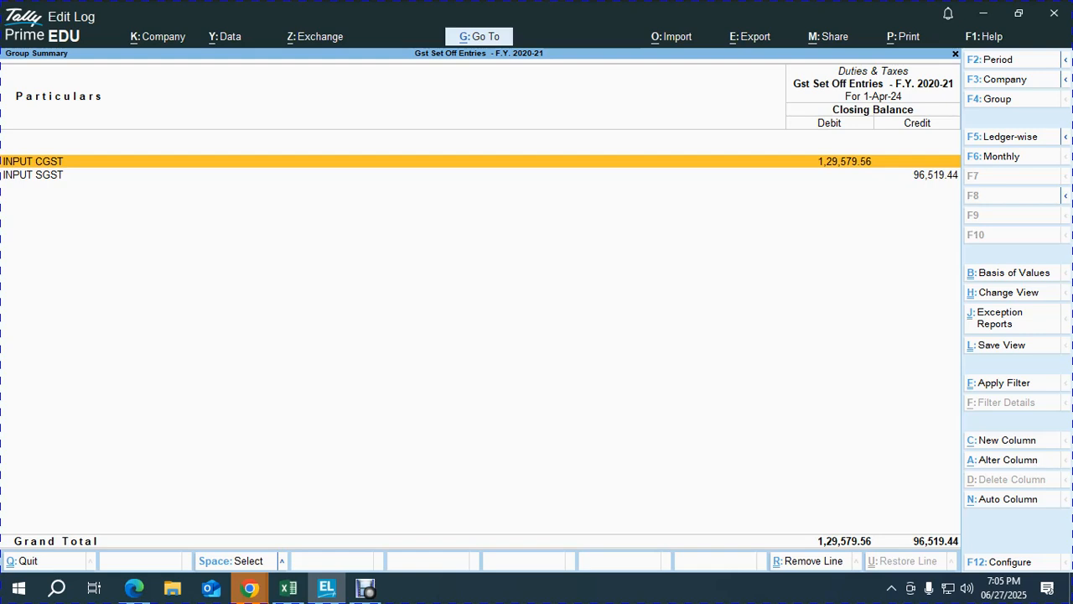
Step: Compare the closing balances of INPUT CGST and INPUT SGST in the Duties & Taxes summary
{"action": "key", "text": "Return"}
{"action": "key", "text": "Escape"}
{"action": "key", "text": "Down"}
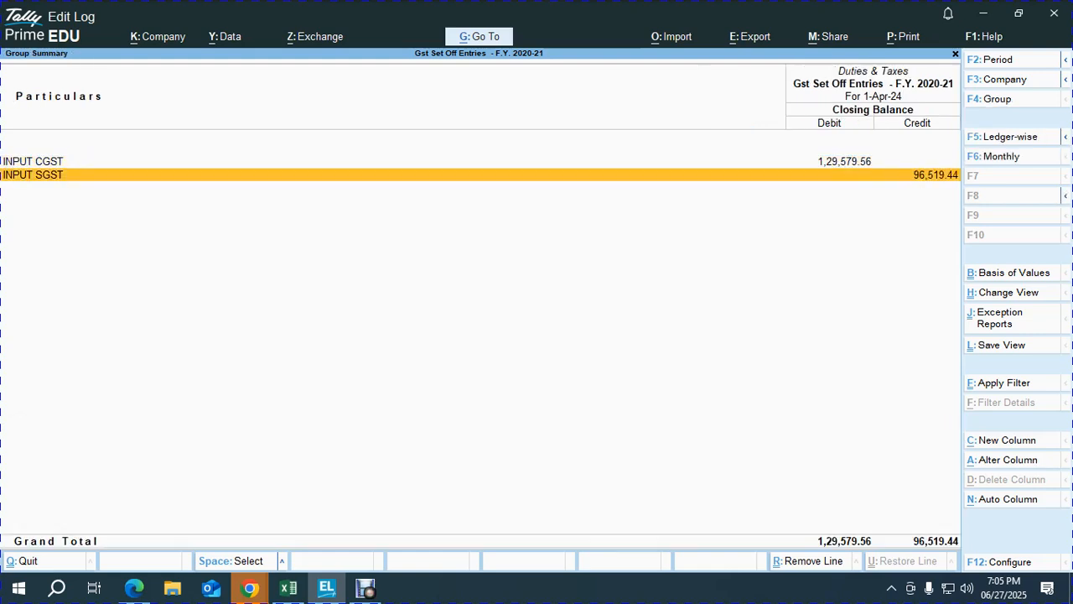
{"action": "key", "text": "Up"}
{"action": "key", "text": "Down"}
{"action": "key", "text": "Up"}
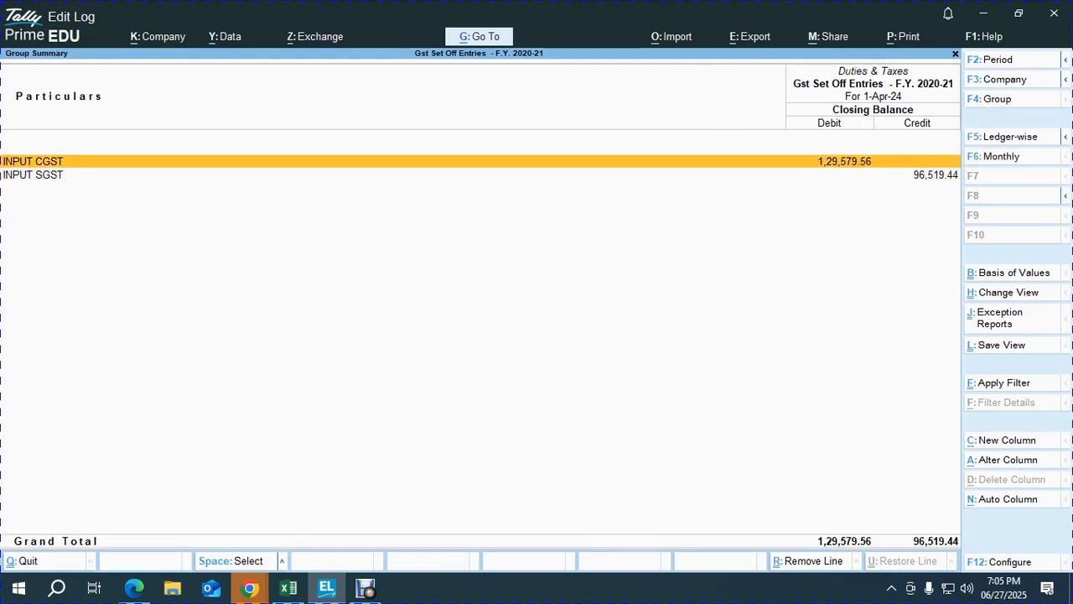
Step: Open the INPUT CGST monthly summary and set its period from 1-Apr-20 to 31-Mar-21
{"action": "key", "text": "Return"}
{"action": "key", "text": "F2"}
{"action": "type", "text": "1-4-21"}
{"action": "key", "text": "Return"}
{"action": "key", "text": "BackSpace"}
{"action": "type", "text": "1-4-20"}
{"action": "key", "text": "Return"}
{"action": "type", "text": "31-3"}
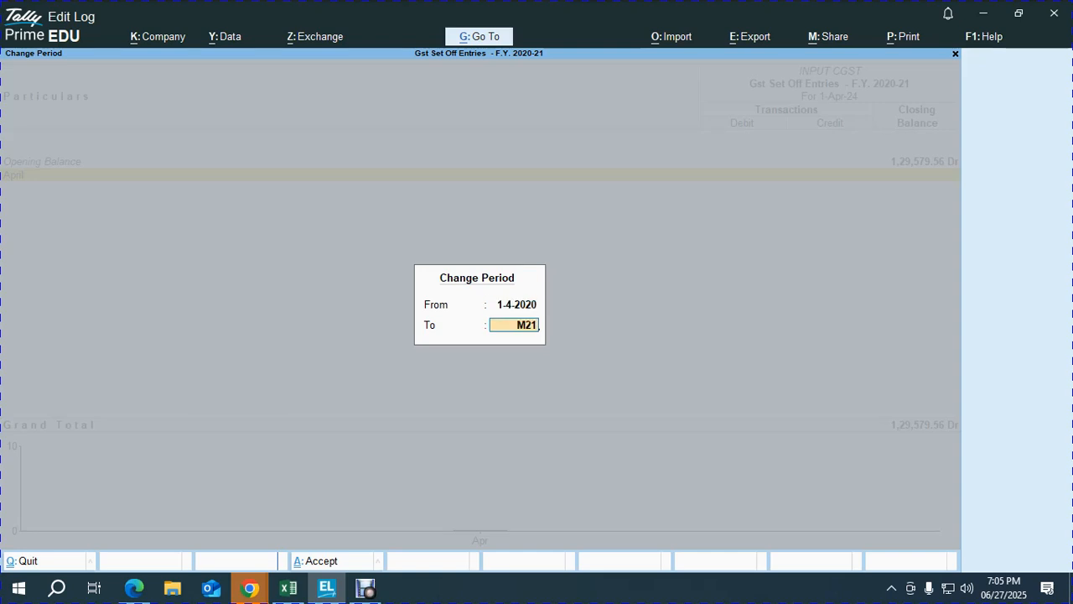
{"action": "key", "text": "Return"}
Step: Examine the monthly INPUT CGST debits, credits and closing balances for irregular set-off amounts, especially around August and September
{"action": "key", "text": "Up"}
{"action": "key", "text": "Up"}
{"action": "key", "text": "Up"}
{"action": "key", "text": "Up"}
{"action": "key", "text": "Up"}
{"action": "key", "text": "Up"}
{"action": "key", "text": "Up"}
{"action": "key", "text": "Up"}
{"action": "key", "text": "Up"}
{"action": "key", "text": "Up"}
{"action": "key", "text": "Up"}
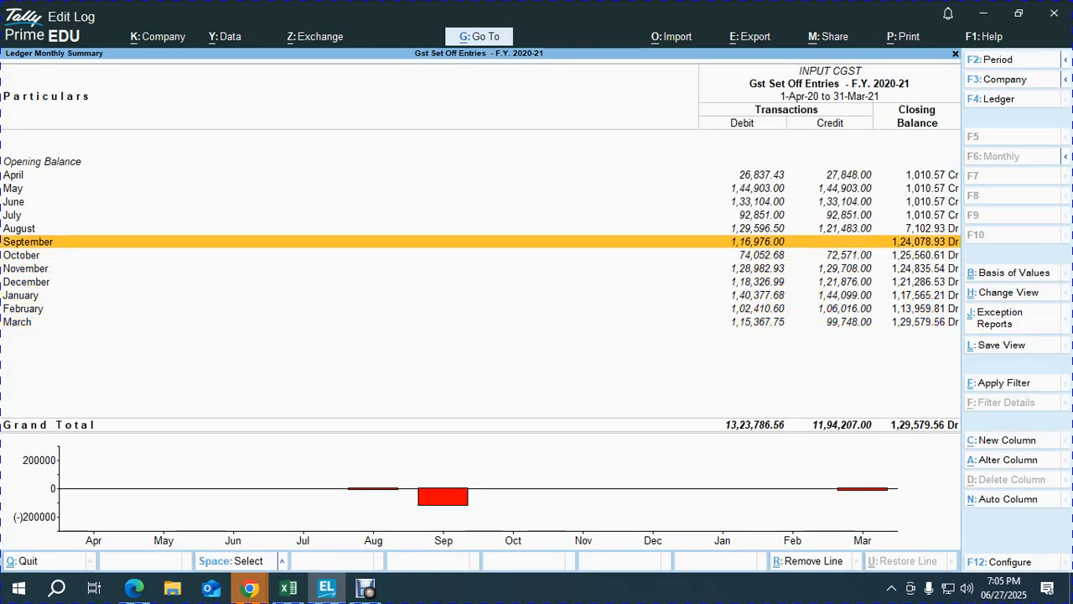
{"action": "key", "text": "Down"}
{"action": "key", "text": "Down"}
{"action": "key", "text": "Down"}
{"action": "key", "text": "Down"}
{"action": "key", "text": "Down"}
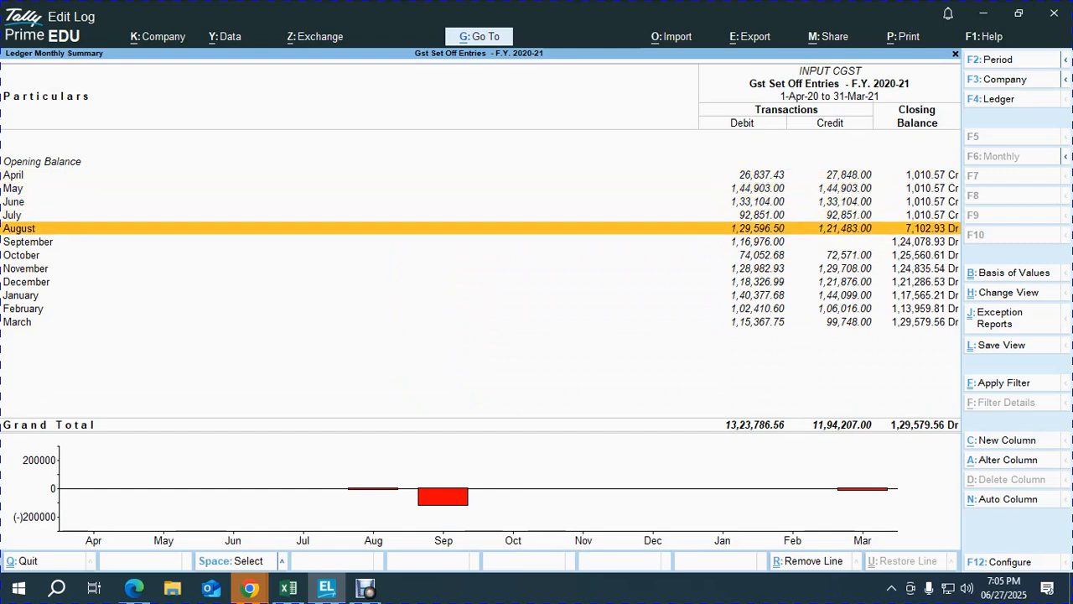
Step: Open the INPUT SGST monthly summary from Duties & Taxes and set its period from 1-Apr-20 to 31-Mar-21
{"action": "key", "text": "Escape"}
{"action": "key", "text": "Escape"}
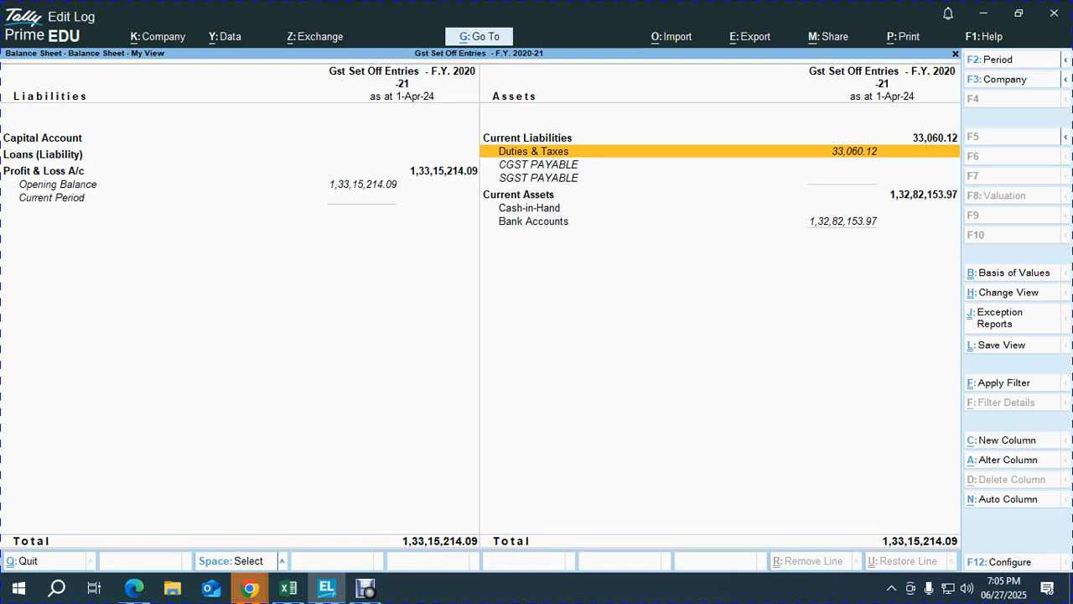
{"action": "key", "text": "Return"}
{"action": "key", "text": "Down"}
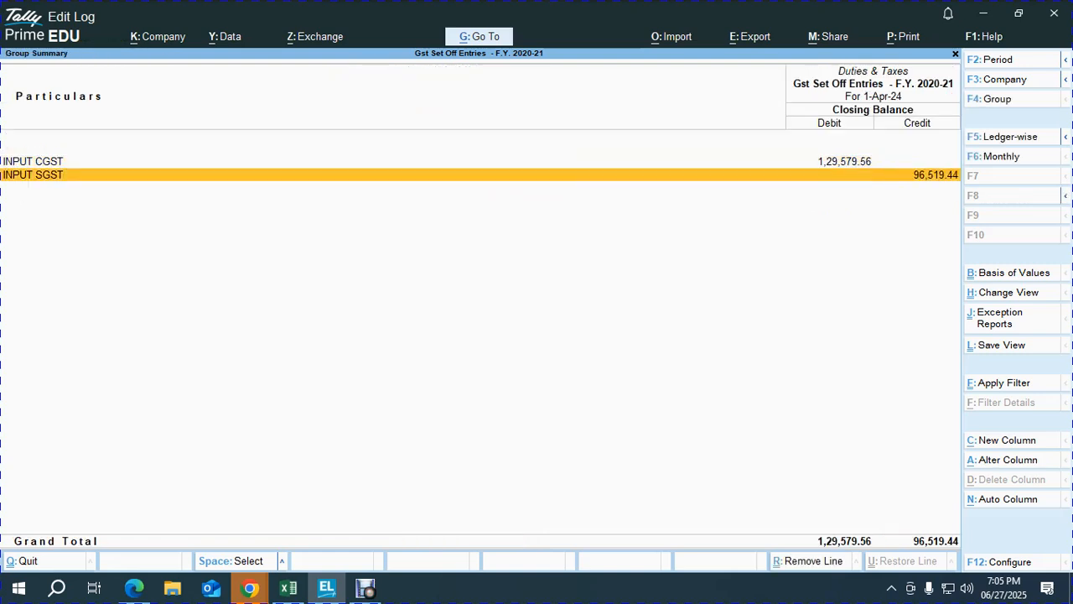
{"action": "key", "text": "Return"}
{"action": "key", "text": "alt+F2"}
{"action": "type", "text": "A20"}
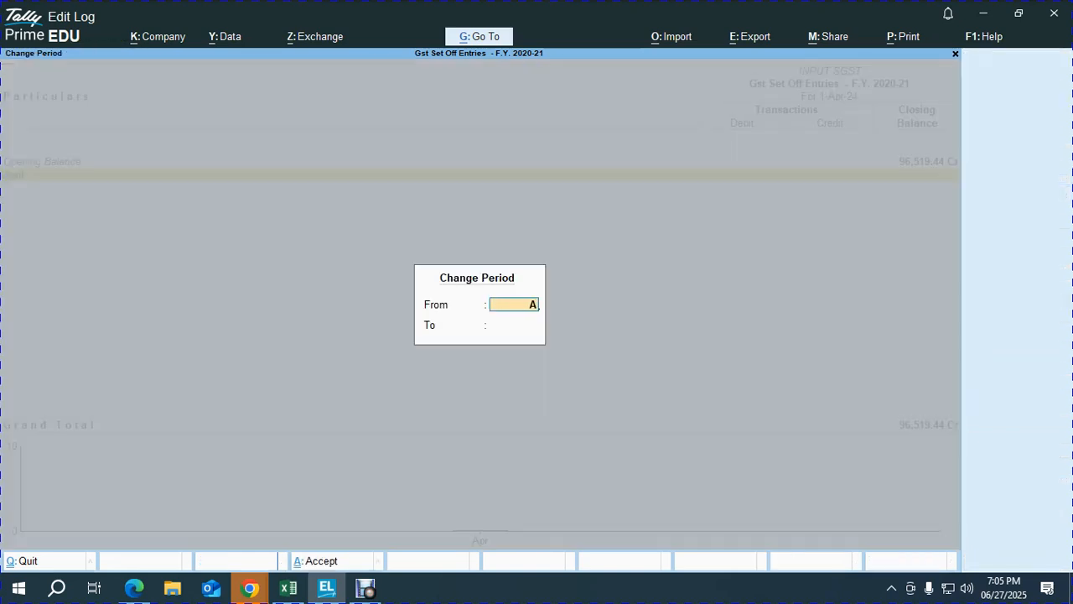
{"action": "key", "text": "Return"}
{"action": "type", "text": "Mar-21"}
{"action": "key", "text": "Return"}
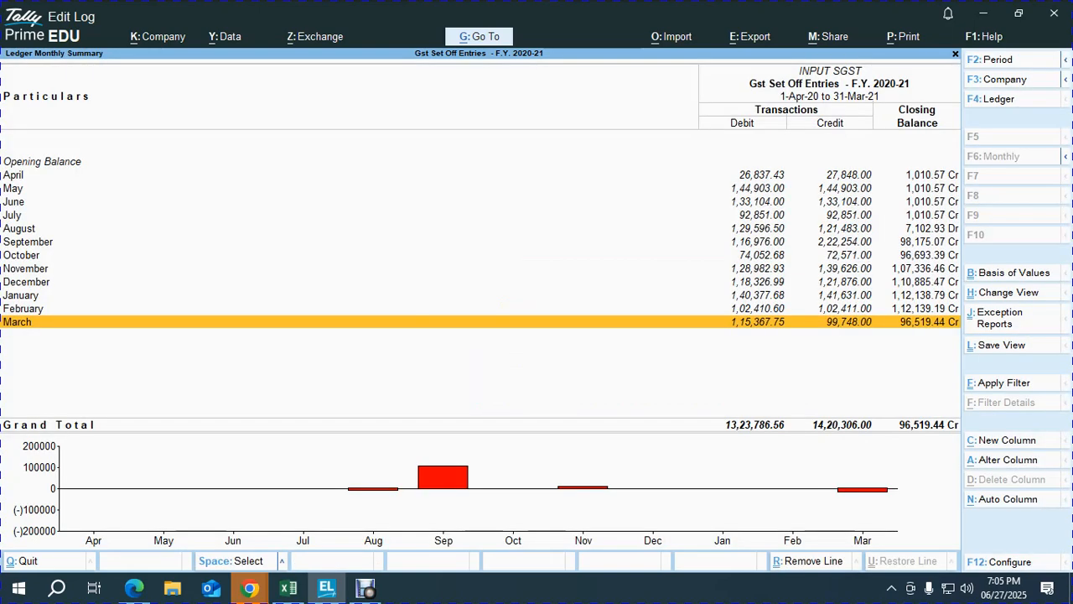
Step: Compare the INPUT SGST debits and credits month by month from April to September
{"action": "key", "text": "Up"}
{"action": "key", "text": "Up"}
{"action": "key", "text": "Up"}
{"action": "key", "text": "Home"}
{"action": "key", "text": "Down"}
{"action": "key", "text": "Down"}
{"action": "key", "text": "Down"}
{"action": "key", "text": "Down"}
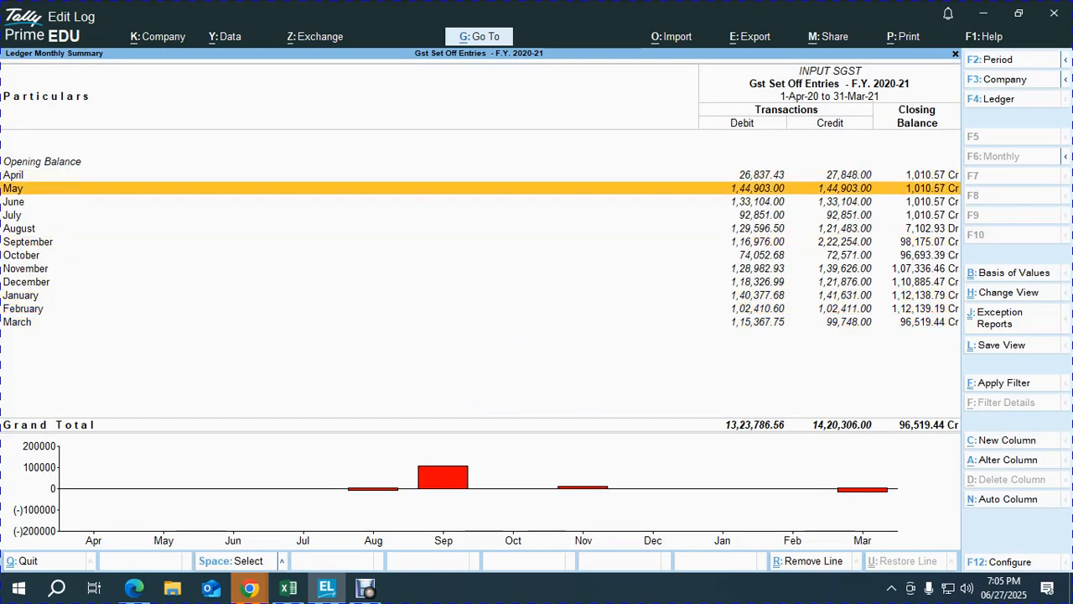
{"action": "key", "text": "Down"}
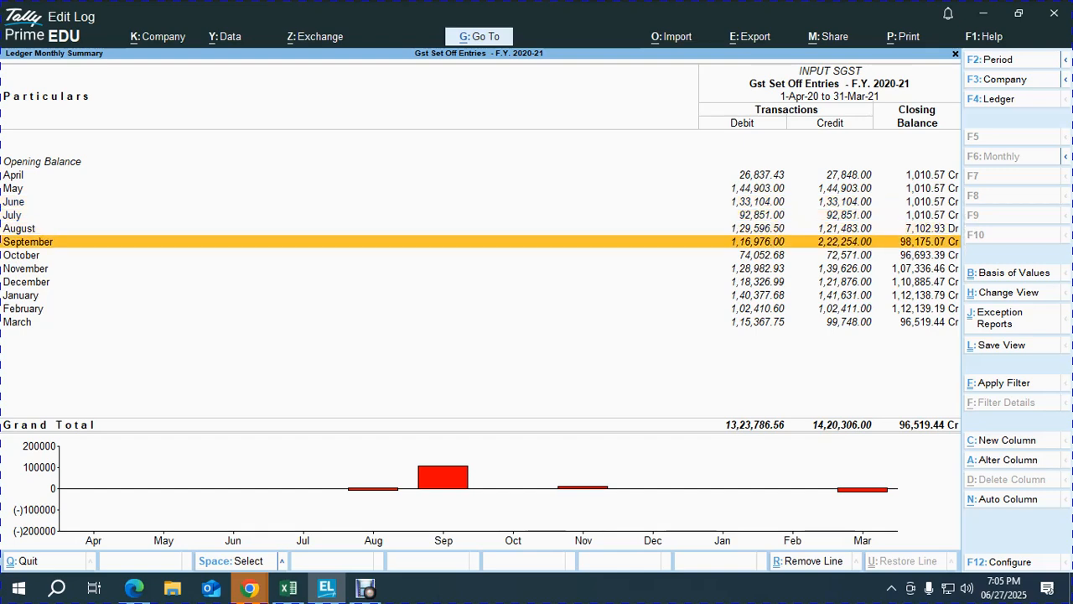
Step: Open the 2-Sep-20 set-off journal from the September INPUT SGST vouchers for alteration
{"action": "key", "text": "Return"}
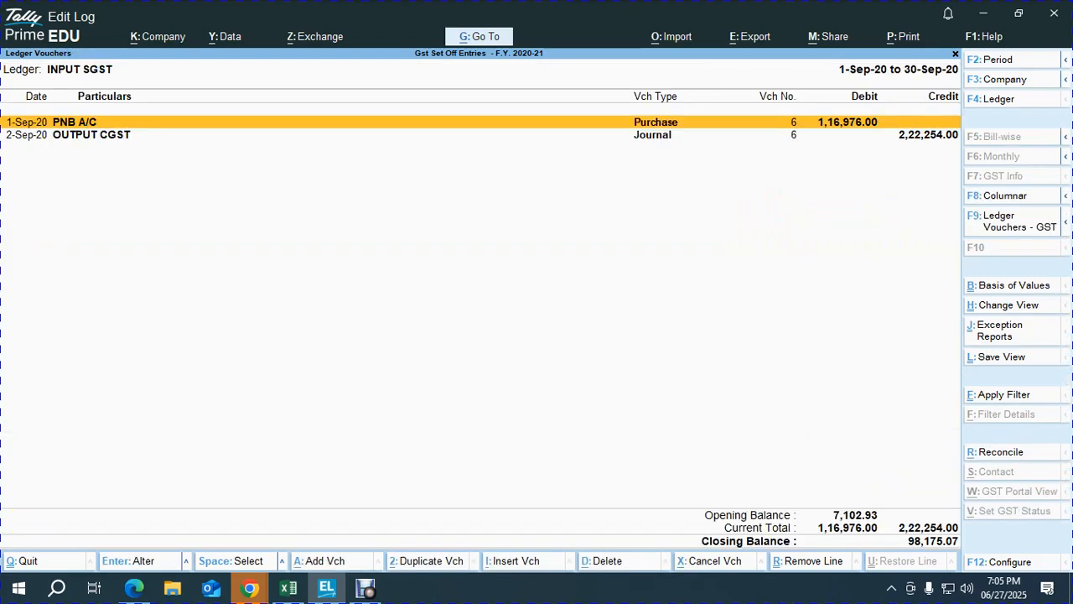
{"action": "key", "text": "Down"}
{"action": "key", "text": "Return"}
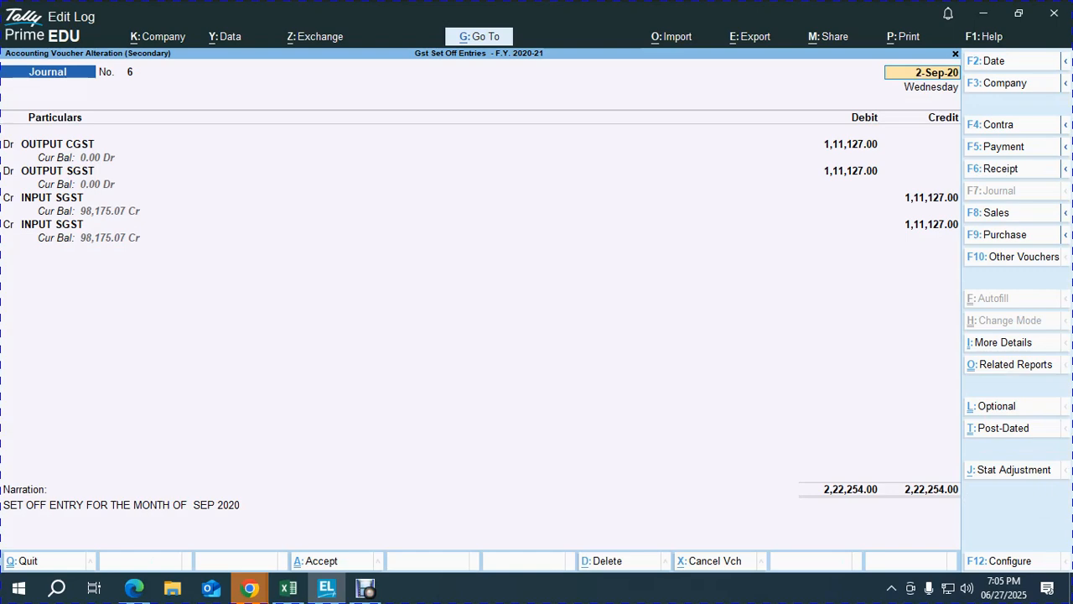
Step: Change the first credit ledger of the September set-off journal to INPUT CGST, save the voucher and return to the INPUT SGST monthly summary
{"action": "key", "text": "Return"}
{"action": "key", "text": "Return"}
{"action": "key", "text": "Return"}
{"action": "key", "text": "Return"}
{"action": "key", "text": "Return"}
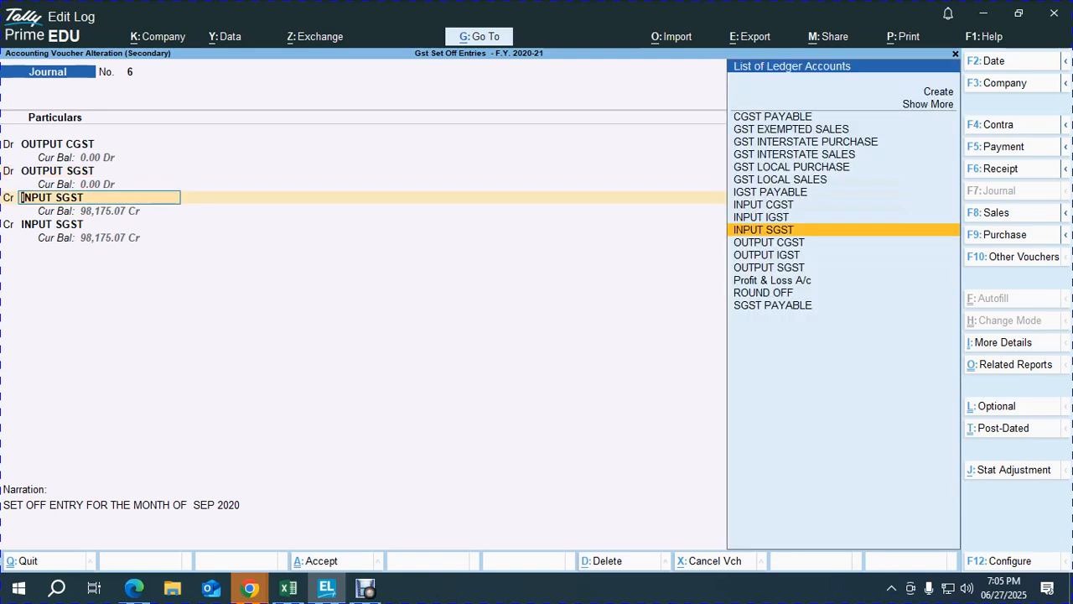
{"action": "type", "text": "IN"}
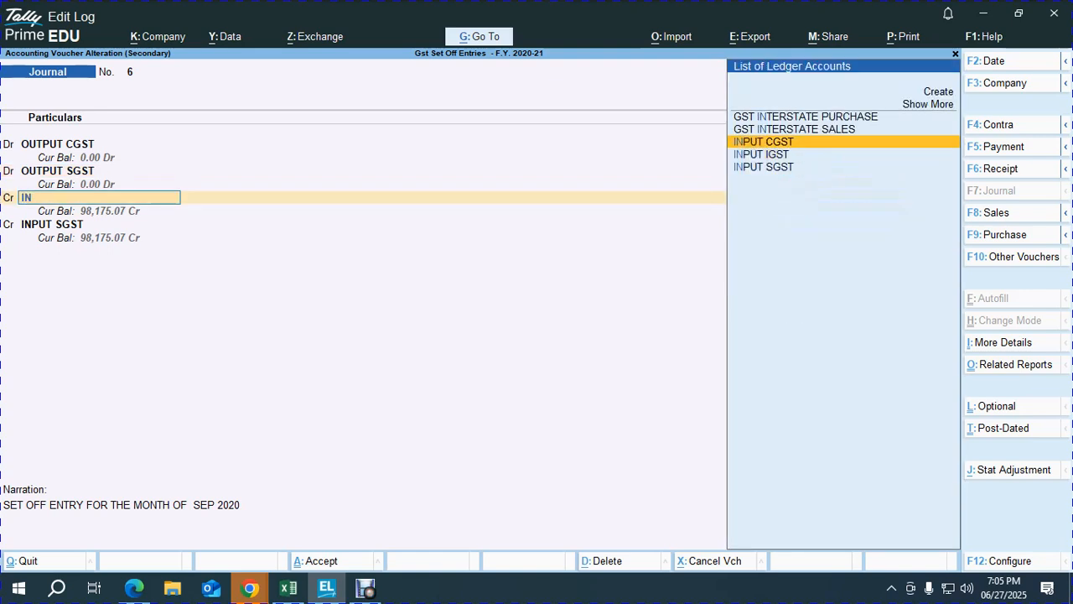
{"action": "key", "text": "Return"}
{"action": "key", "text": "Return"}
{"action": "key", "text": "Return"}
{"action": "key", "text": "Return"}
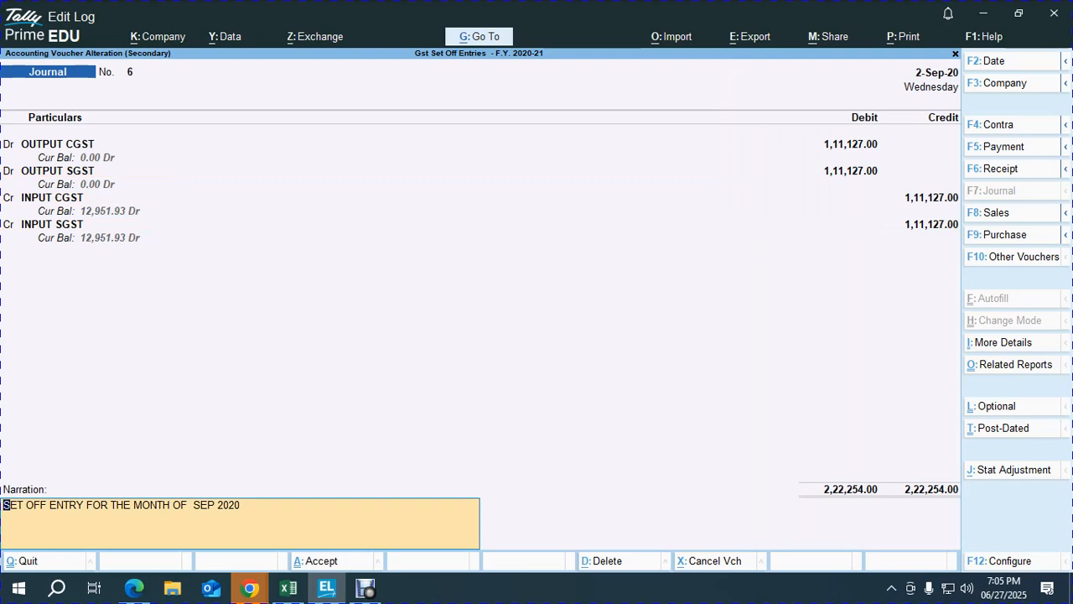
{"action": "key", "text": "Return"}
{"action": "key", "text": "Escape"}
{"action": "key", "text": "Escape"}
{"action": "key", "text": "Return"}
{"action": "key", "text": "Escape"}
Step: Recheck the INPUT SGST debits, credits and closing balances for every month from April through March
{"action": "key", "text": "Up"}
{"action": "key", "text": "Up"}
{"action": "key", "text": "Up"}
{"action": "key", "text": "Up"}
{"action": "key", "text": "Up"}
{"action": "key", "text": "Up"}
{"action": "key", "text": "Up"}
{"action": "key", "text": "Up"}
{"action": "key", "text": "Up"}
{"action": "key", "text": "Up"}
{"action": "key", "text": "Up"}
{"action": "key", "text": "Down"}
{"action": "key", "text": "Down"}
{"action": "key", "text": "Down"}
{"action": "key", "text": "Down"}
{"action": "key", "text": "Down"}
{"action": "key", "text": "Down"}
{"action": "key", "text": "Down"}
{"action": "key", "text": "Down"}
{"action": "key", "text": "Down"}
{"action": "key", "text": "Down"}
{"action": "key", "text": "Down"}
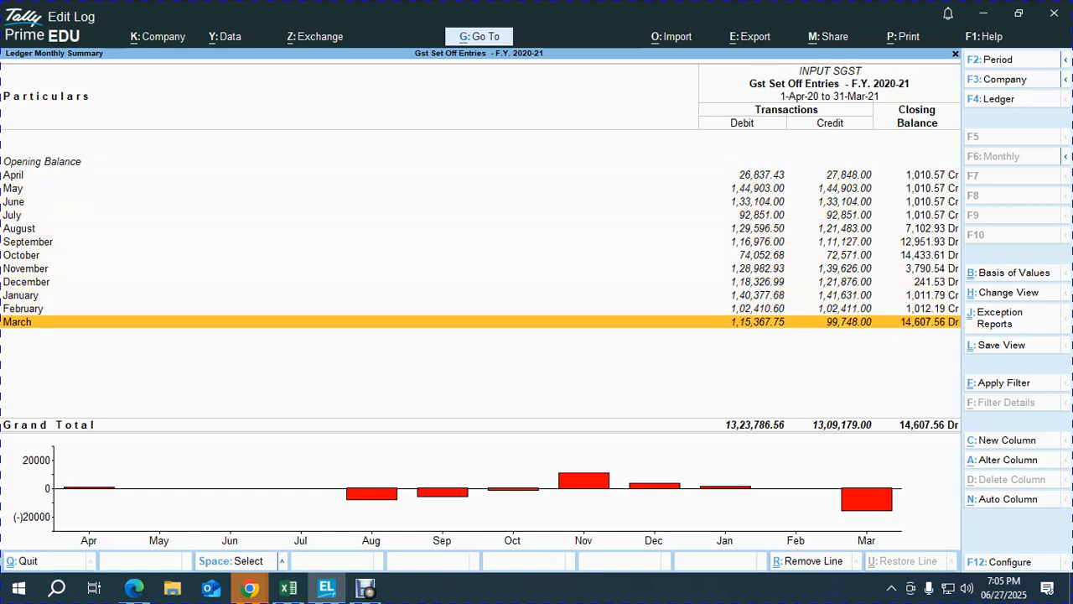
Step: Open the 2-Apr-20 set-off journal from the April INPUT SGST vouchers and examine its ledger postings
{"action": "key", "text": "Up"}
{"action": "key", "text": "Up"}
{"action": "key", "text": "Up"}
{"action": "key", "text": "Up"}
{"action": "key", "text": "Up"}
{"action": "key", "text": "Up"}
{"action": "key", "text": "Up"}
{"action": "key", "text": "Up"}
{"action": "key", "text": "Up"}
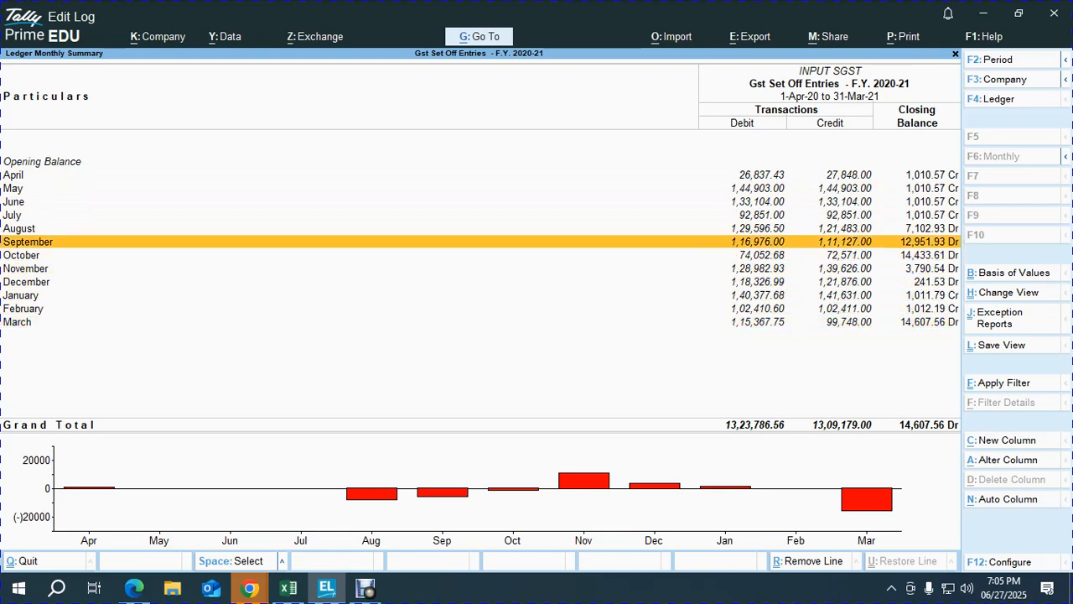
{"action": "key", "text": "Up"}
{"action": "key", "text": "Up"}
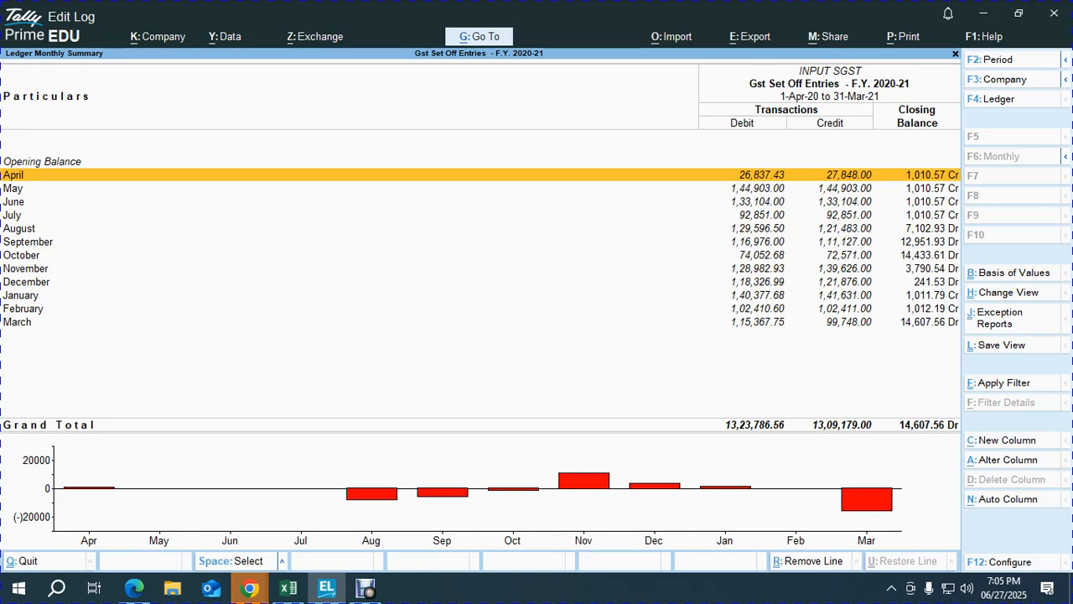
{"action": "key", "text": "Return"}
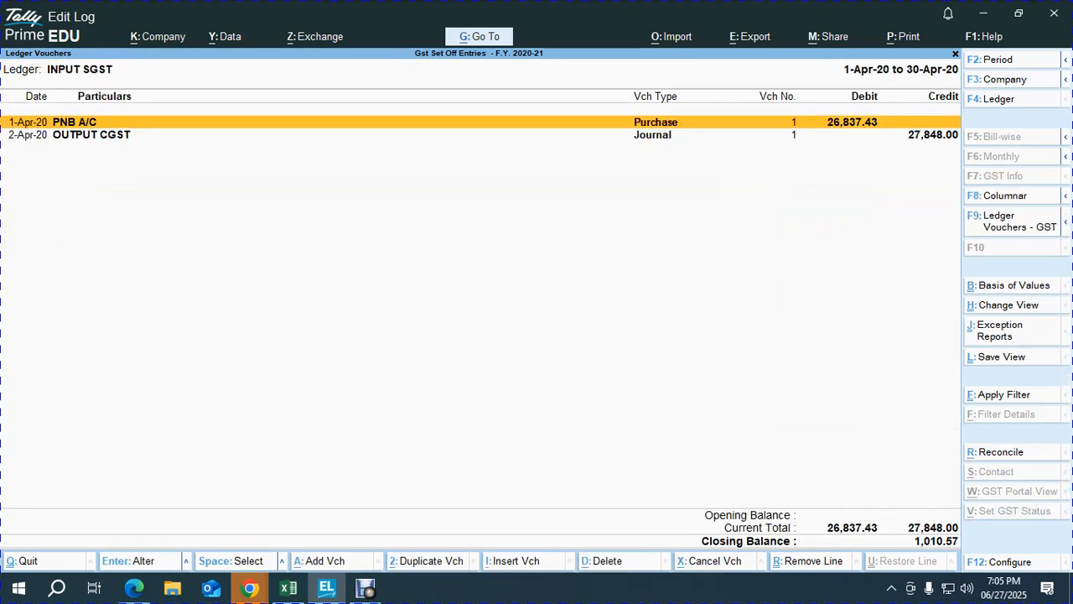
{"action": "key", "text": "Down"}
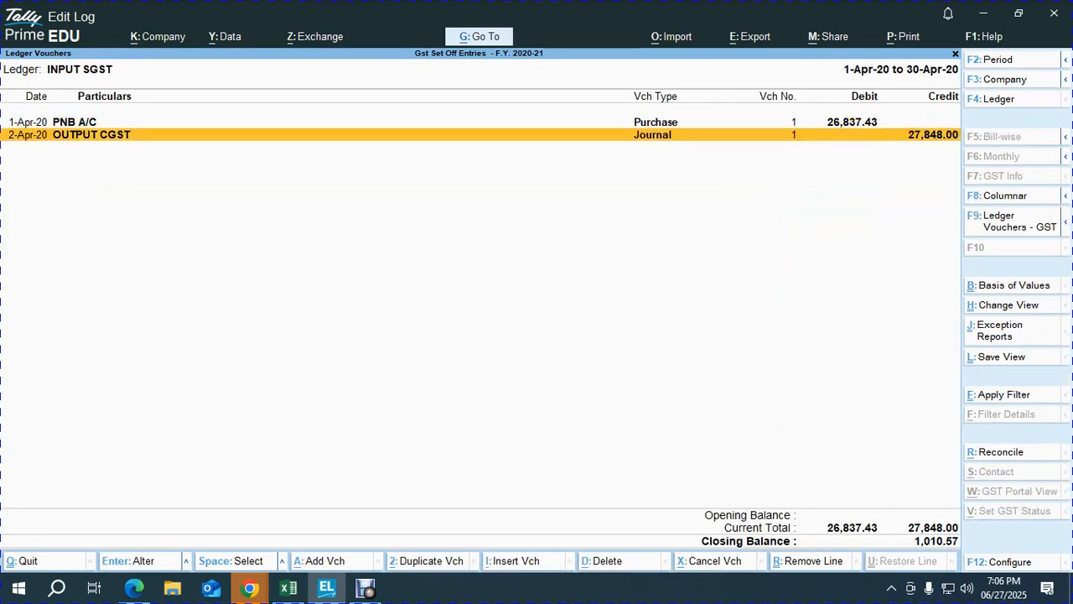
{"action": "key", "text": "Return"}
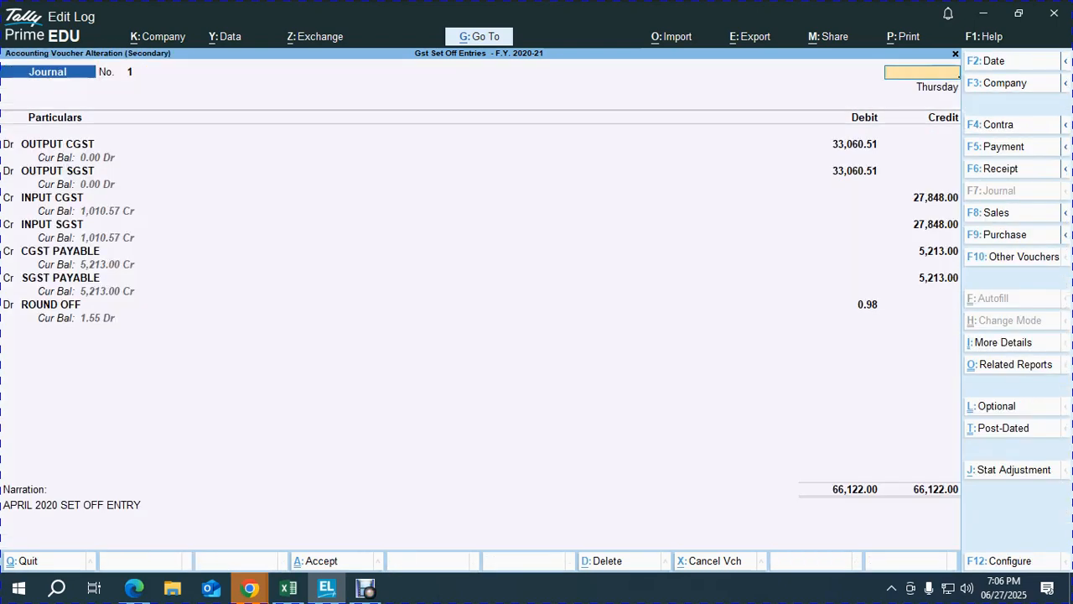
Step: Close the April set-off journal and the INPUT SGST reports, returning to Duties & Taxes in the Balance Sheet
{"action": "key", "text": "Escape"}
{"action": "key", "text": "Escape"}
{"action": "key", "text": "Escape"}
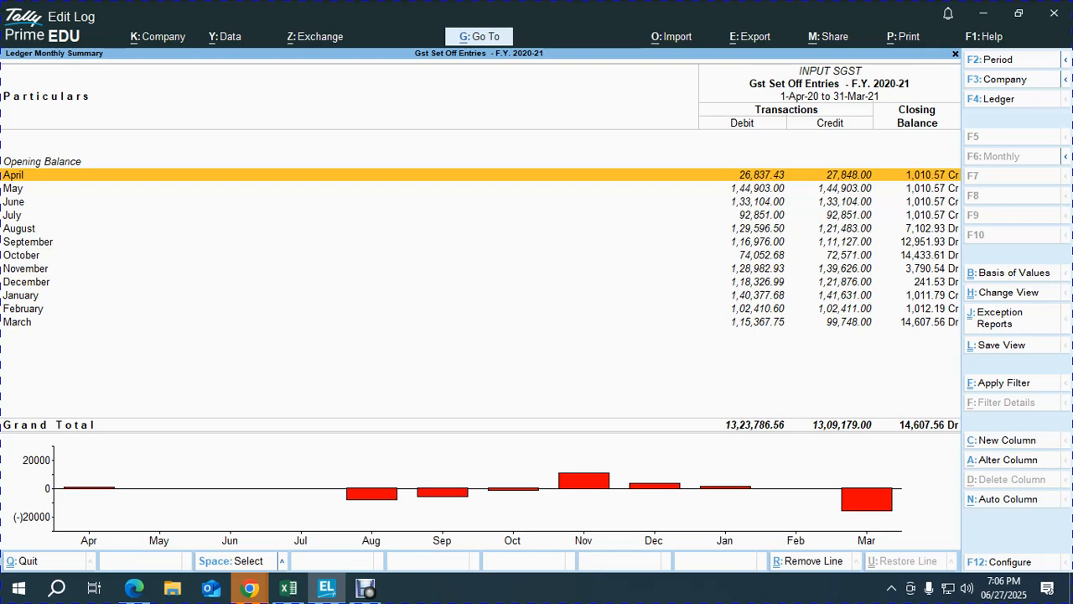
{"action": "key", "text": "Escape"}
{"action": "key", "text": "Down"}
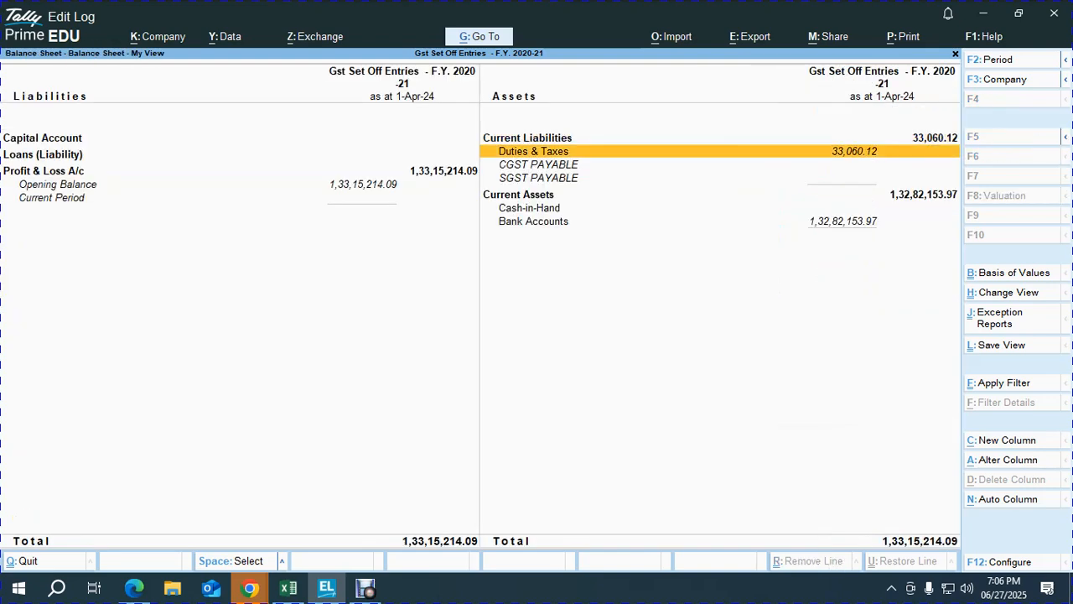
Step: Switch to 12majic entries (1).pdf in Microsoft Edge and examine the outward supplies and eligible ITC tables on page 30
{"action": "key", "text": "alt+Tab"}
{"action": "key", "text": "Tab"}
{"action": "key", "text": "Tab"}
{"action": "key", "text": "Tab"}
{"action": "key", "text": "Tab"}
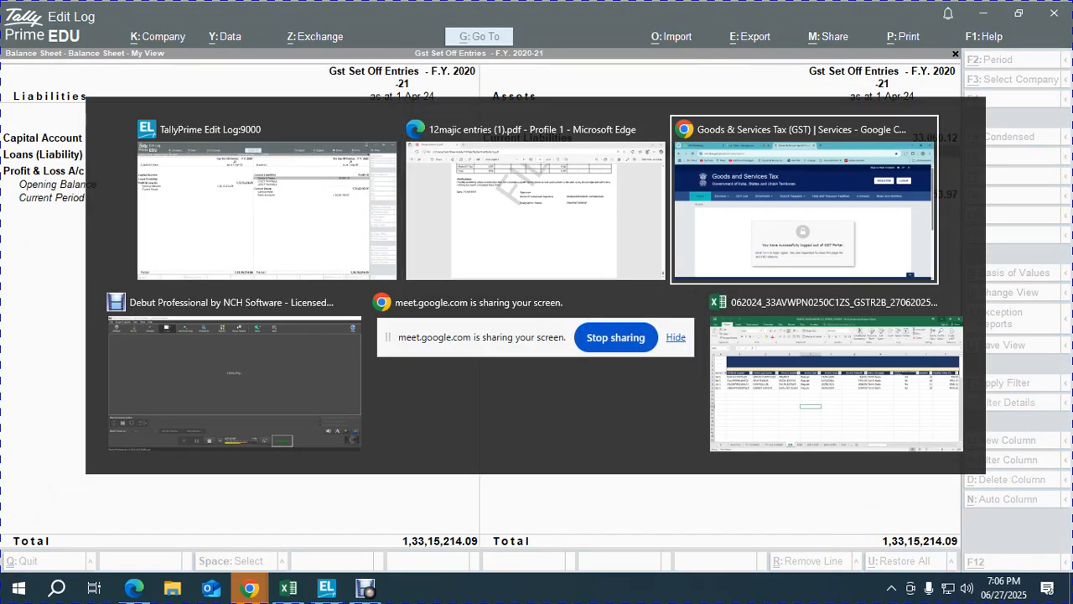
{"action": "key", "text": "alt+Tab"}
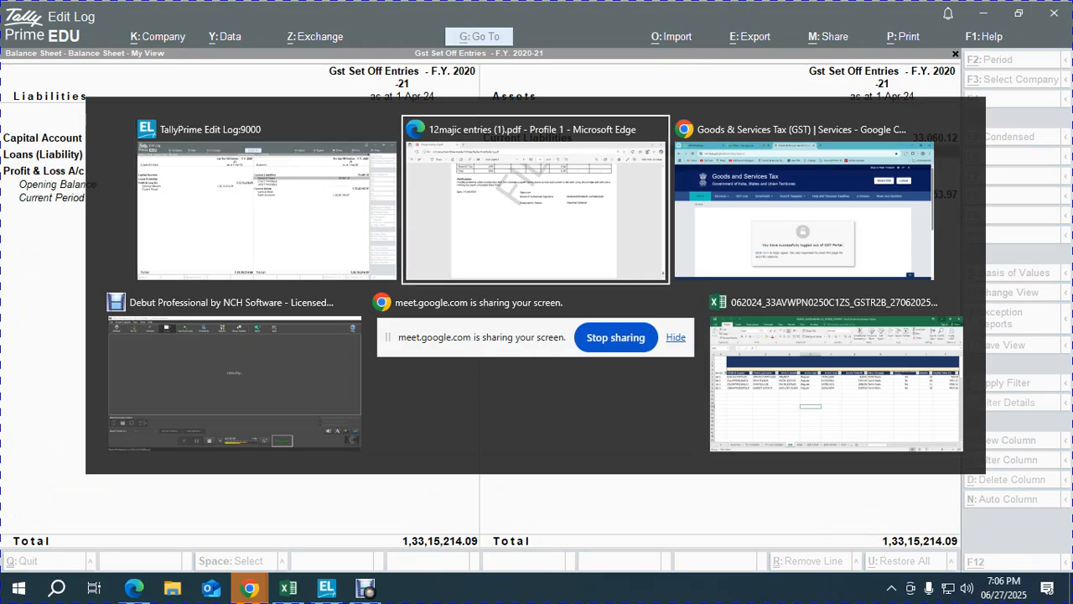
{"action": "scroll", "coordinate": [530, 336], "scroll_direction": "up", "scroll_amount": 5}
{"action": "scroll", "coordinate": [530, 336], "scroll_direction": "up", "scroll_amount": 10}
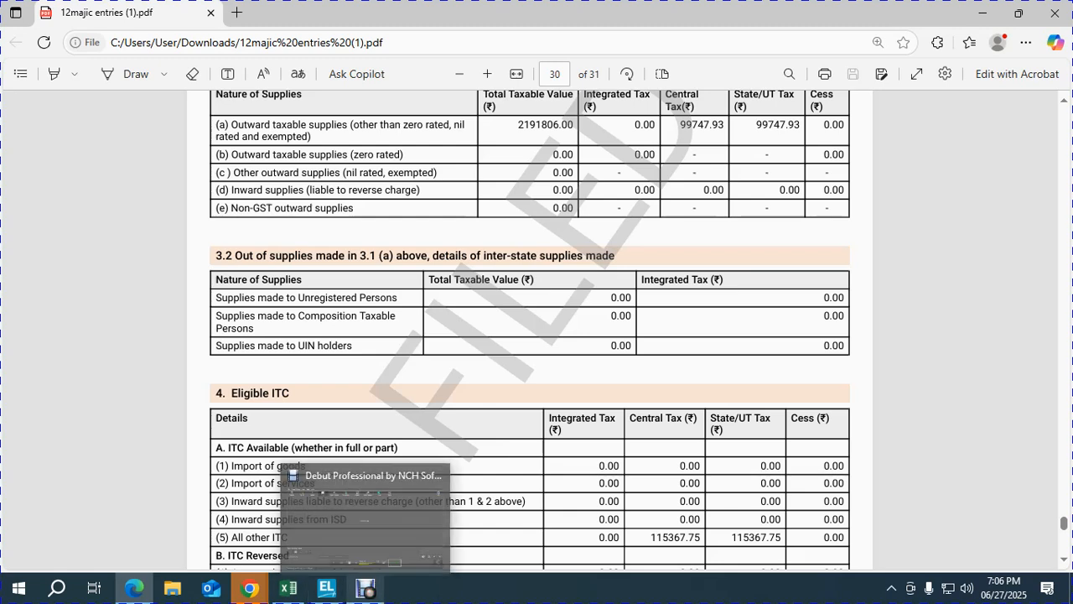
{"action": "mouse_move", "coordinate": [249, 589]}
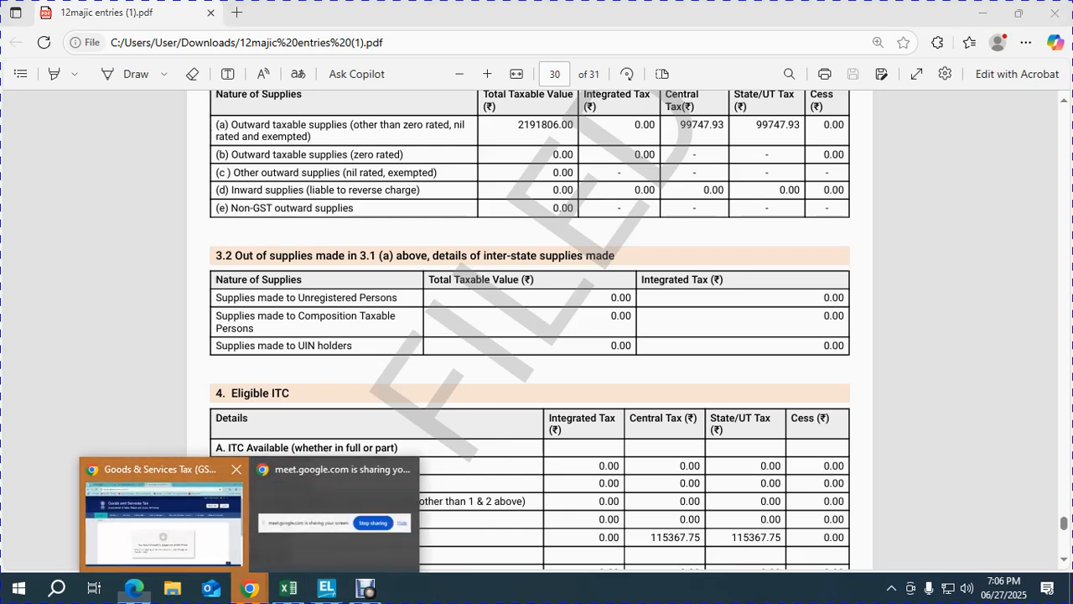